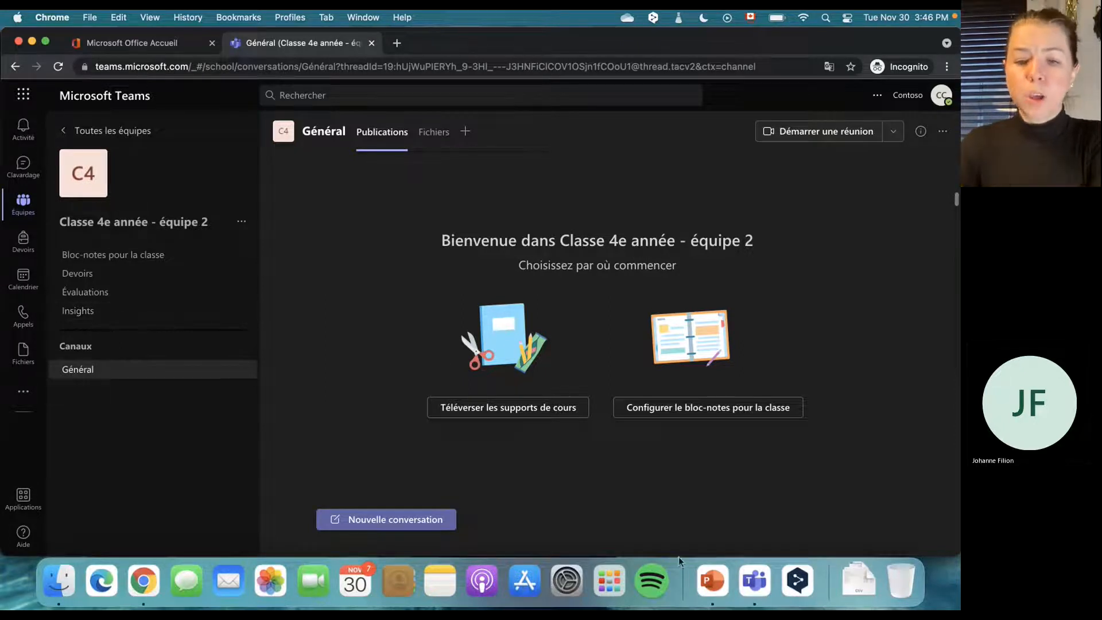
# Step: Switch to PowerPoint, present the deck from slide 13 and advance to the "Créer une publication dans Teams" slide
pyautogui.click(715, 581)
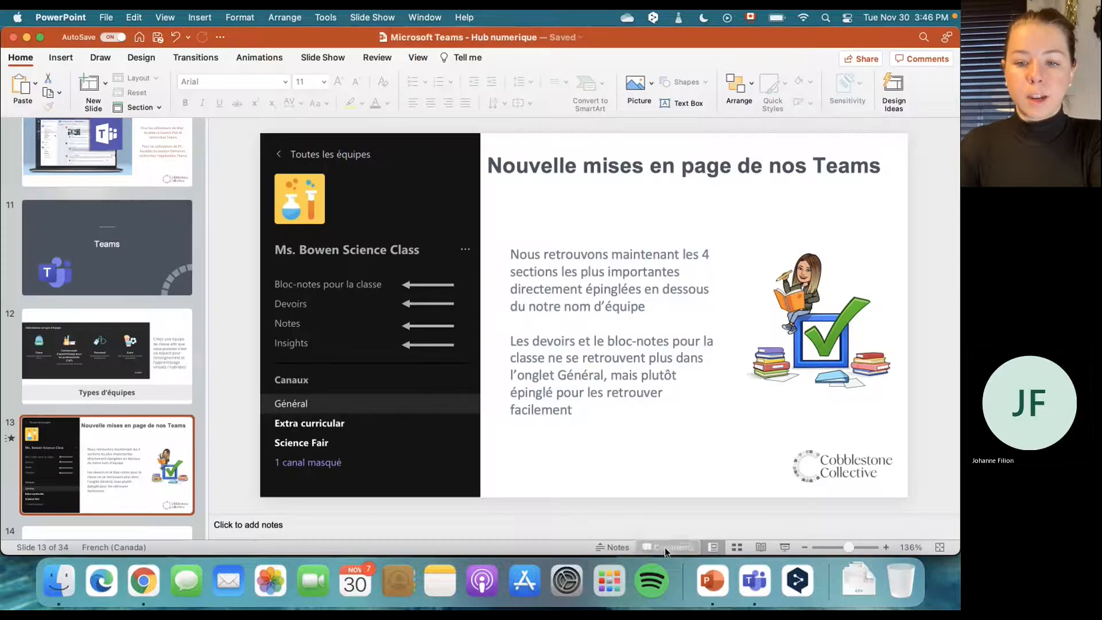
pyautogui.click(785, 547)
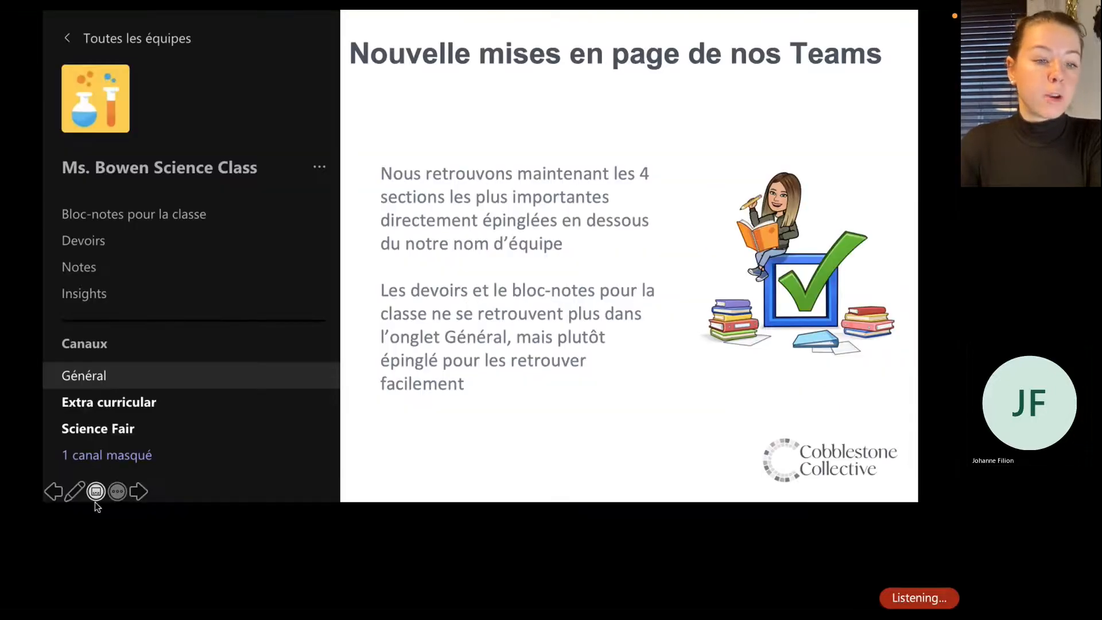
pyautogui.click(101, 490)
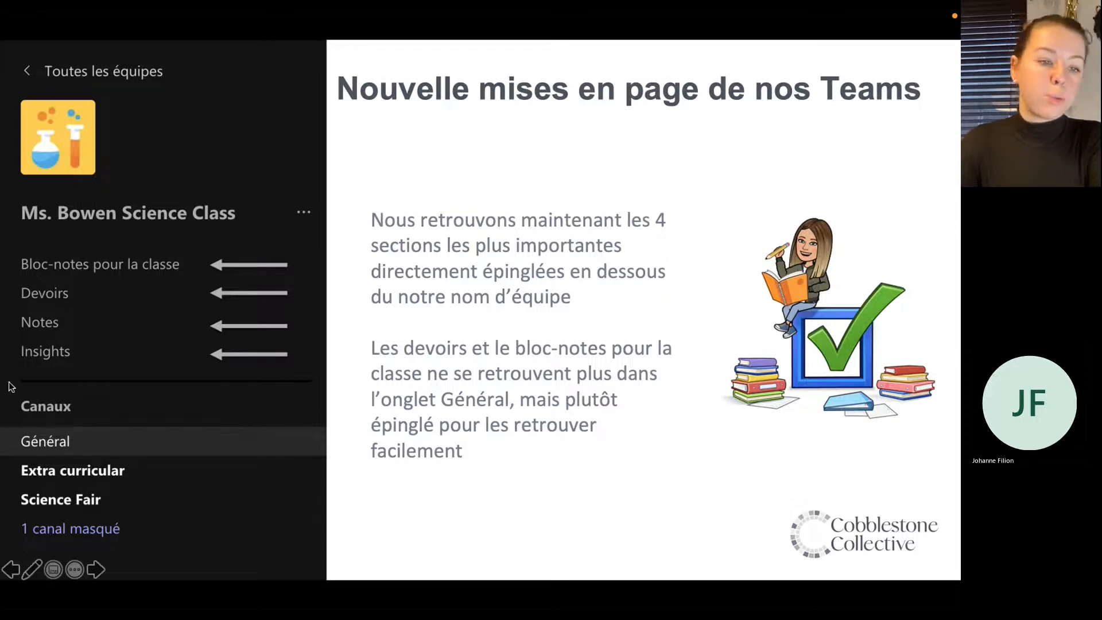
pyautogui.click(57, 450)
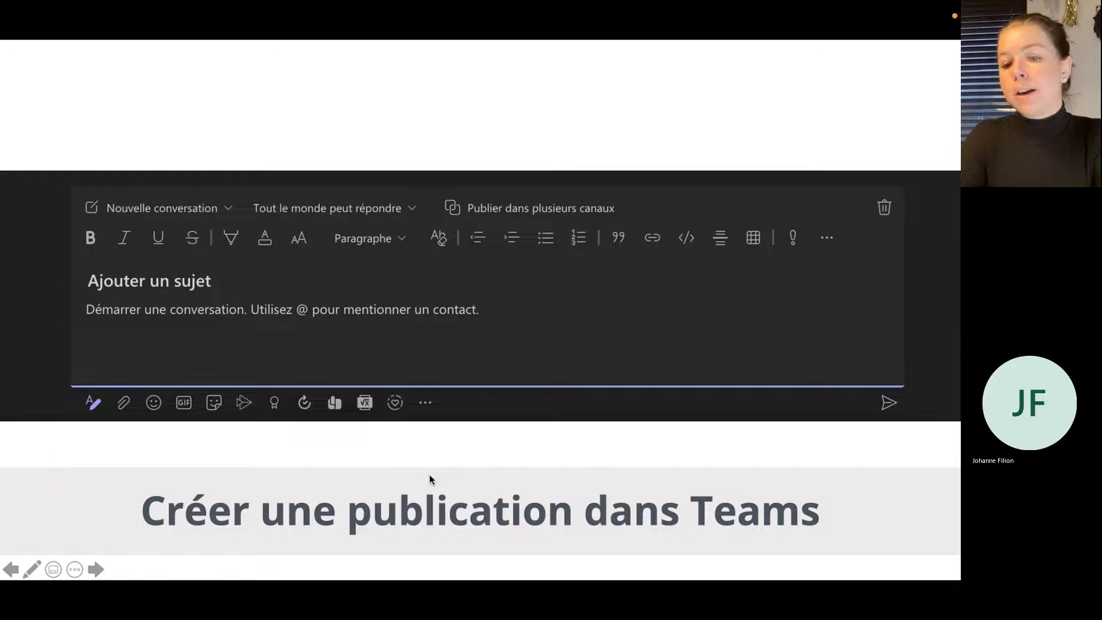
pyautogui.click(827, 445)
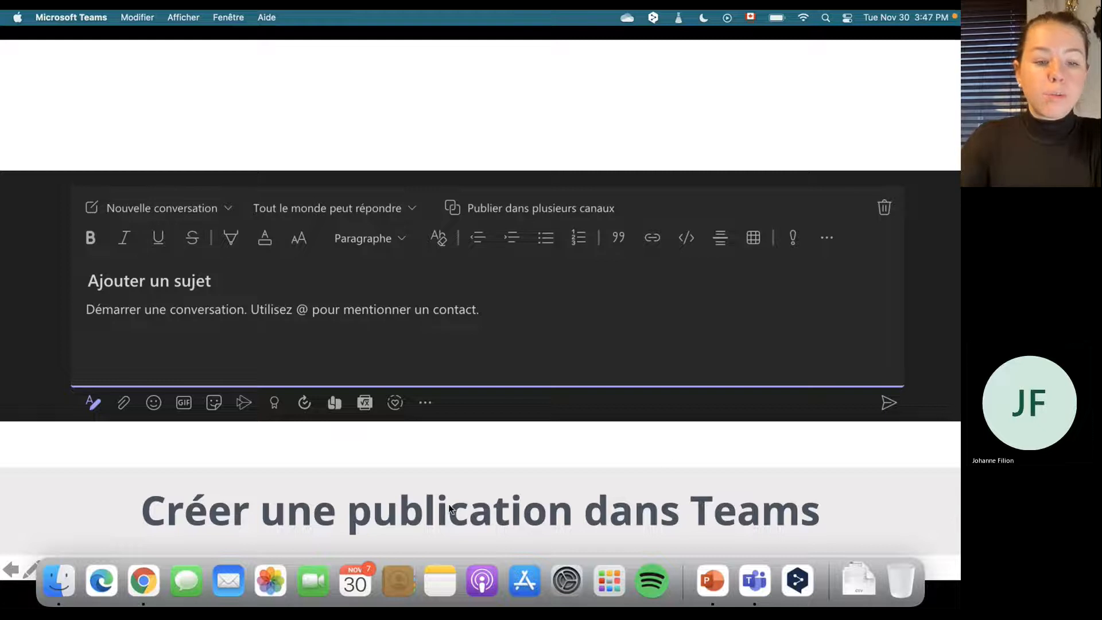
pyautogui.click(144, 581)
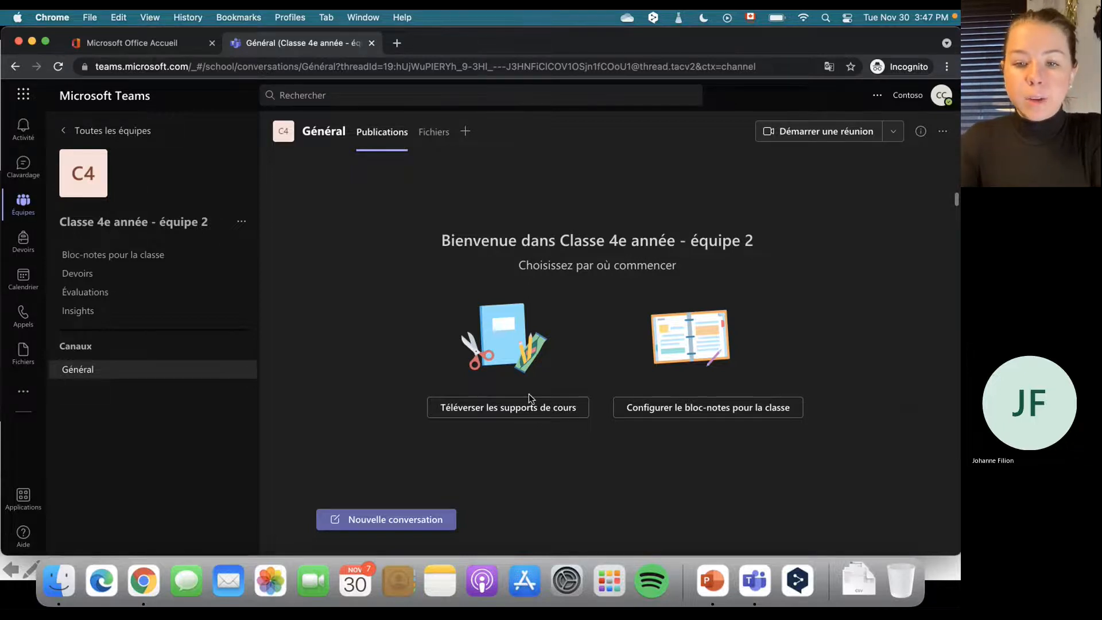
pyautogui.click(945, 467)
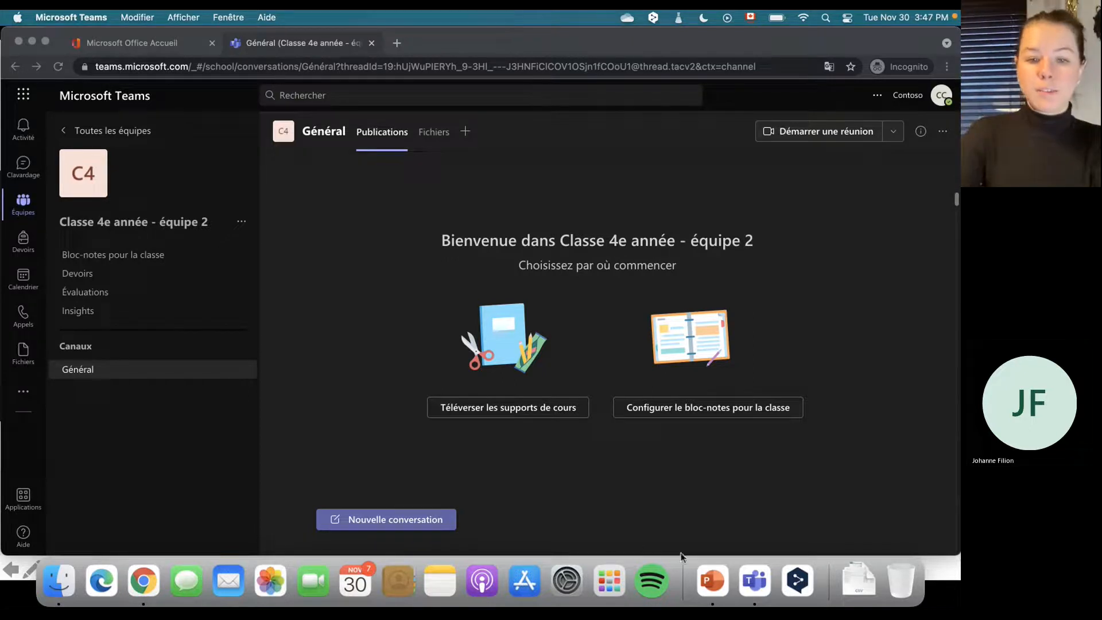
pyautogui.click(534, 413)
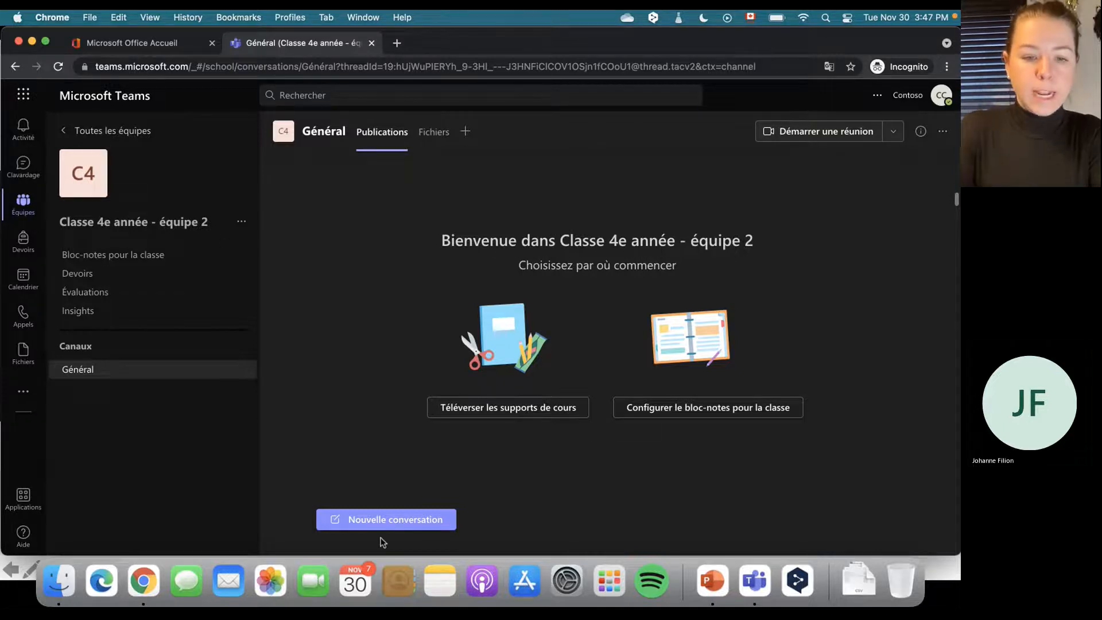
pyautogui.click(716, 593)
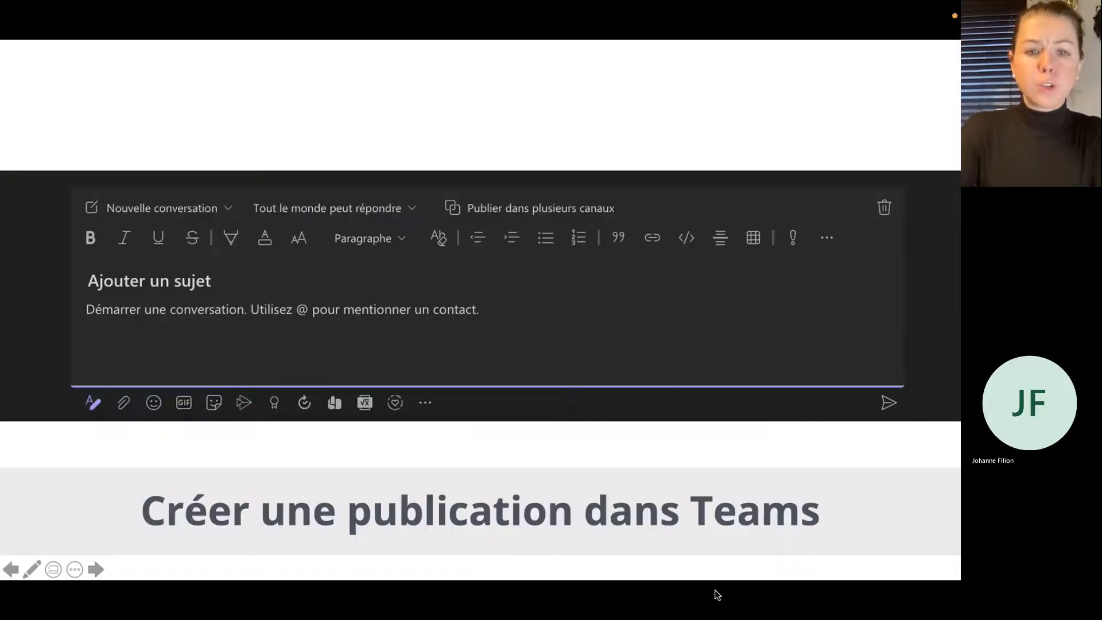
# Step: Reveal the slide's highlights on the composer options, Nouvelle conversation and Publier dans plusieurs canaux, and end the slide show
pyautogui.click(330, 459)
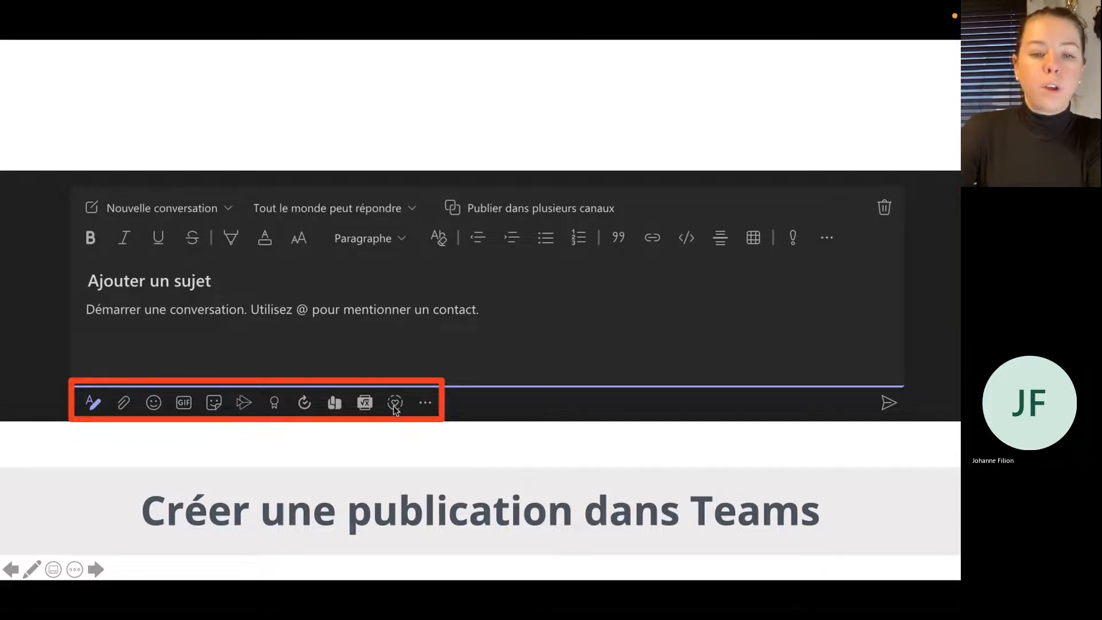
pyautogui.click(261, 354)
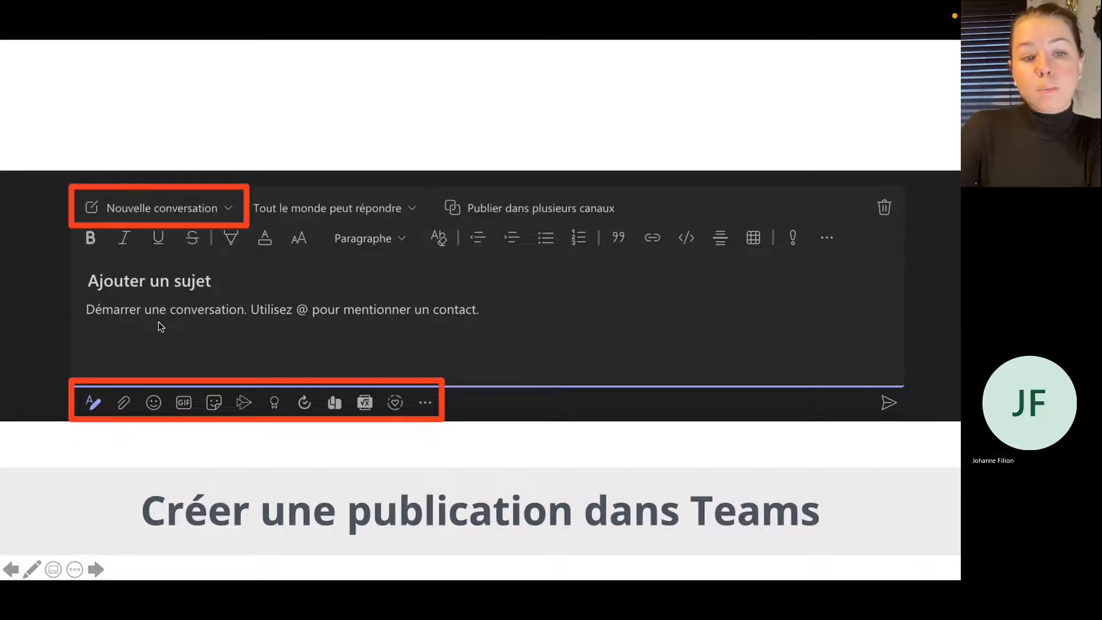
pyautogui.click(228, 211)
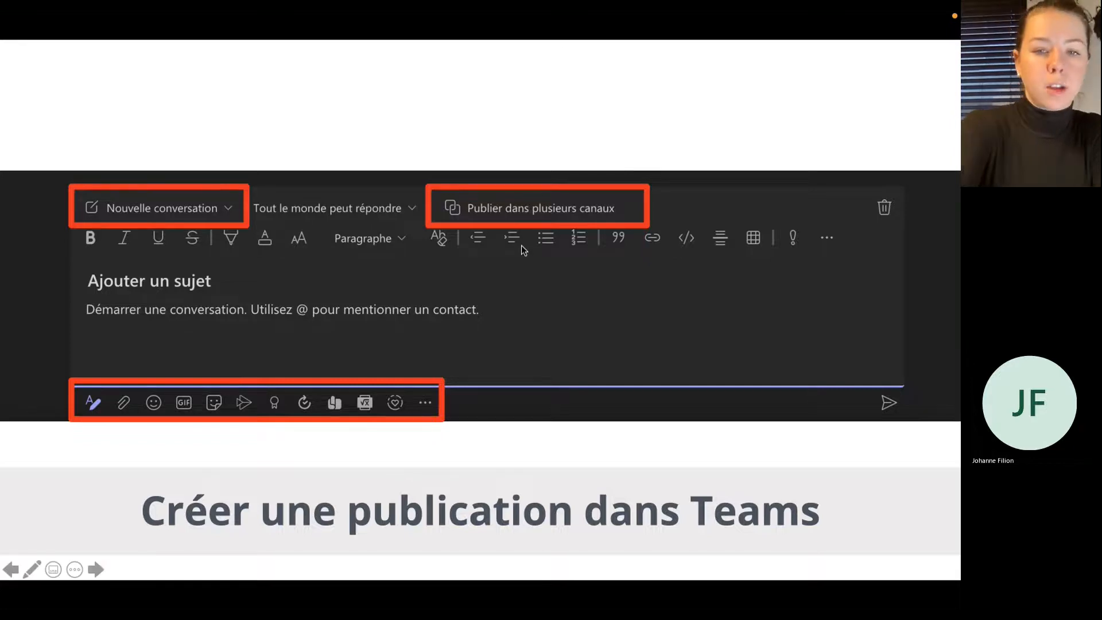
pyautogui.press('Escape')
# Step: Switch to Chrome and start a new formatted conversation in the Général channel with the subject "Première Message"
pyautogui.click(140, 590)
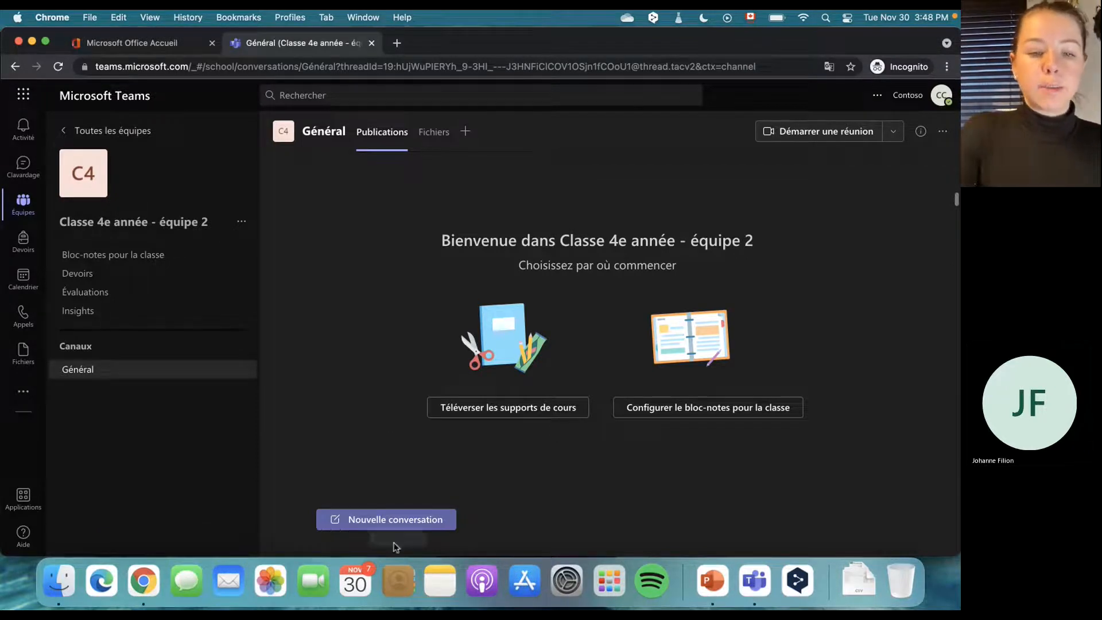
pyautogui.click(419, 519)
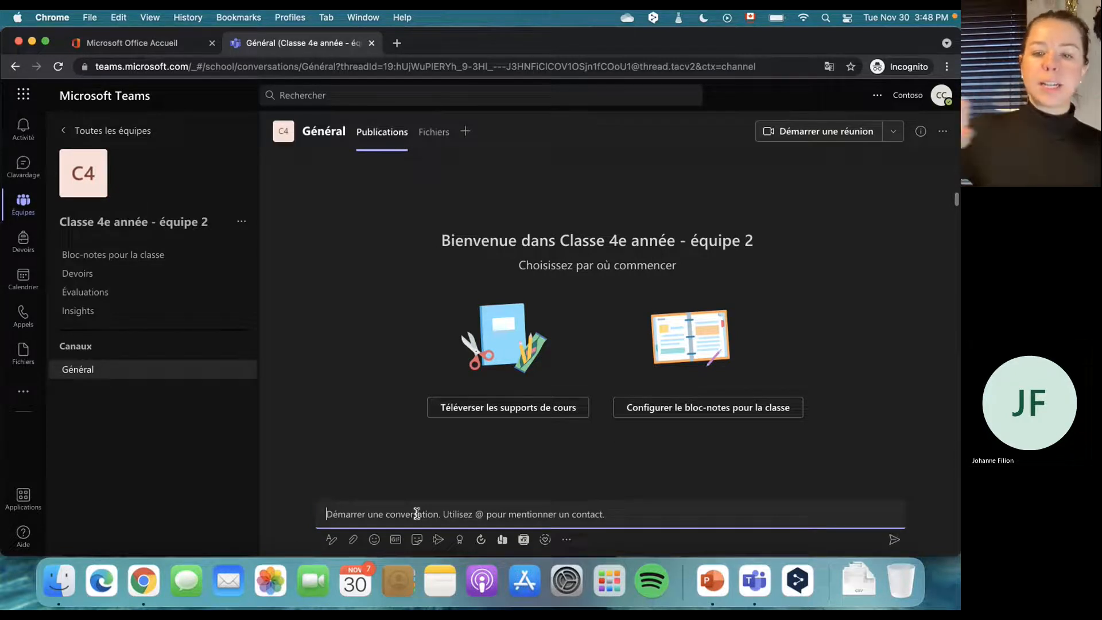
pyautogui.click(332, 541)
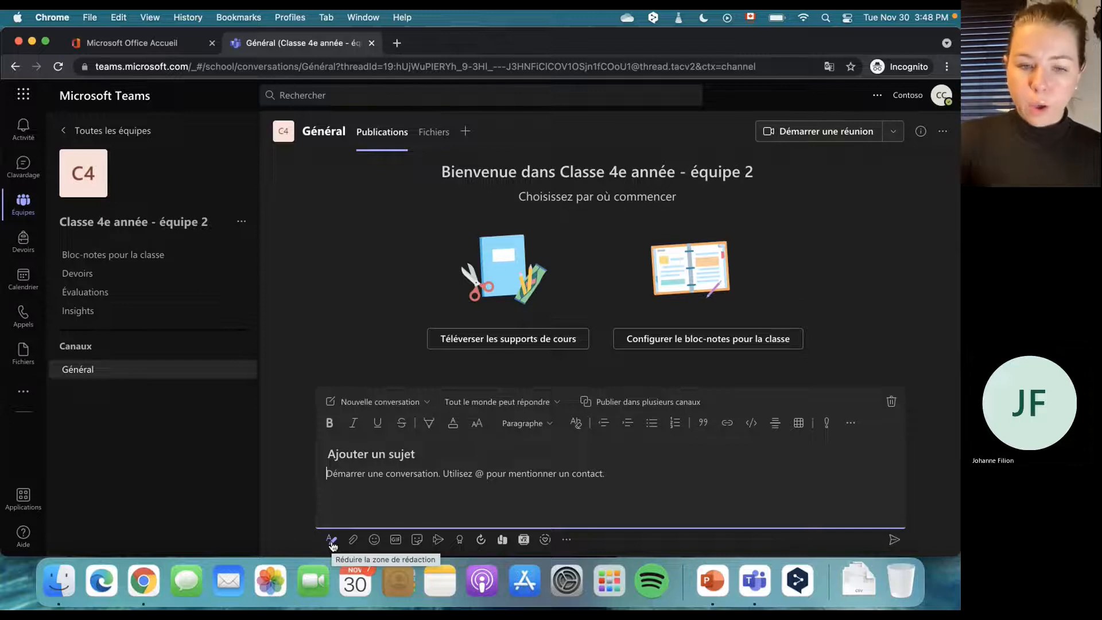
pyautogui.click(352, 453)
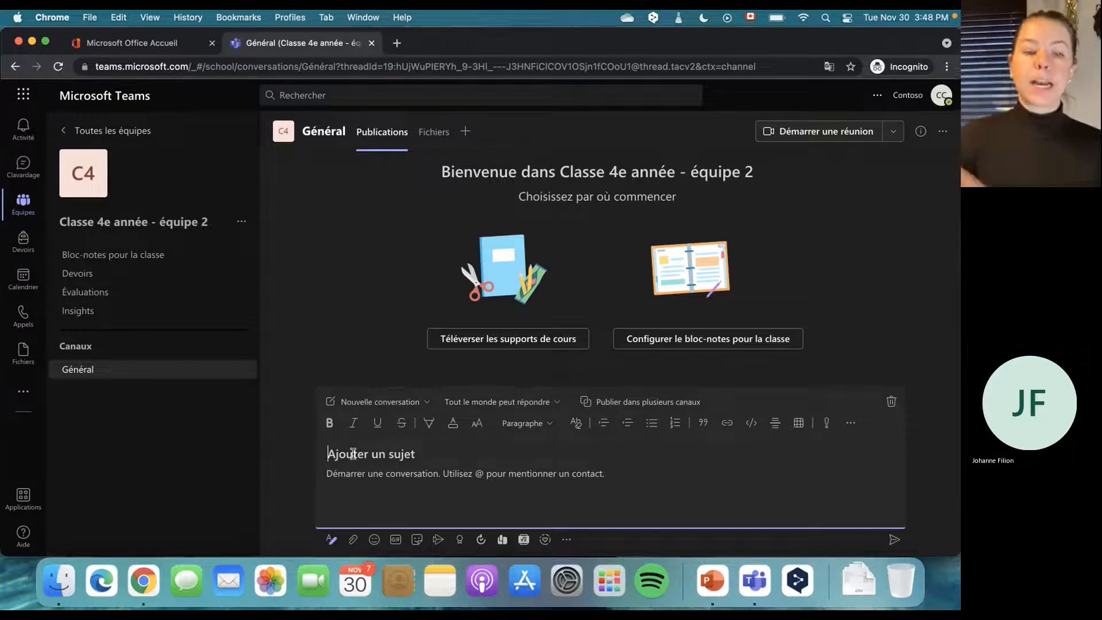
pyautogui.write('Pr')
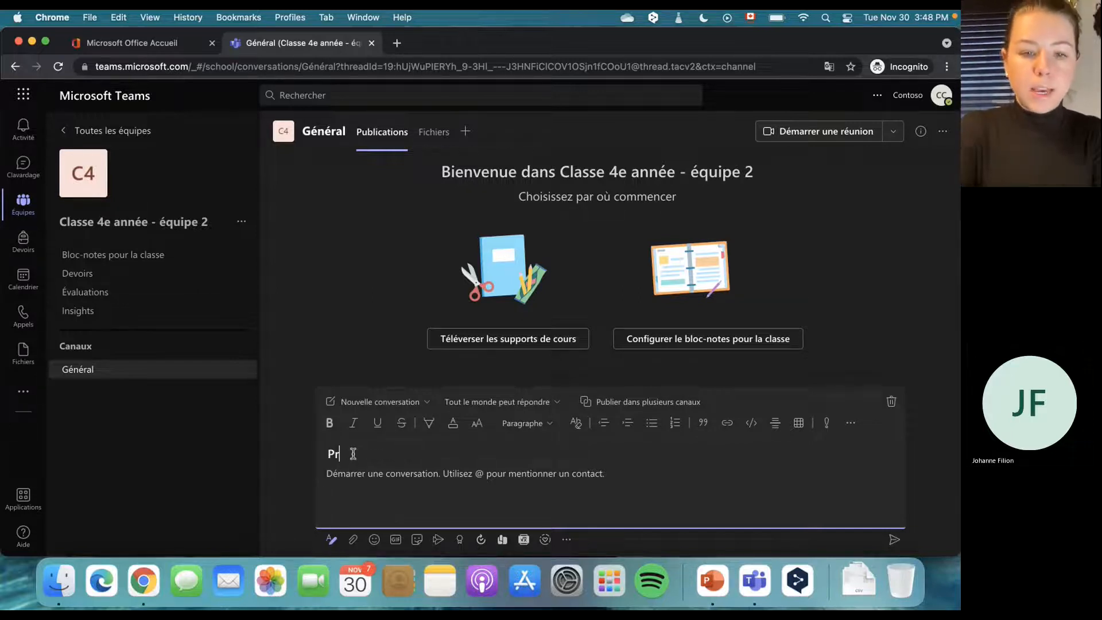
pyautogui.write('emière Message')
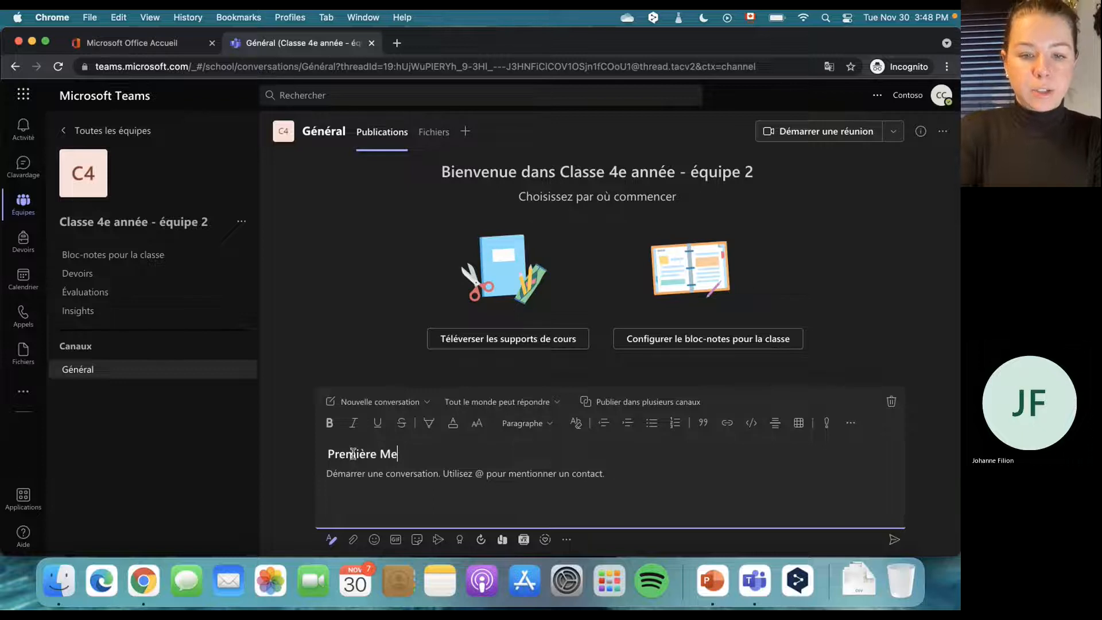
# Step: Write "Bonjour à tous! J'ai hâte de vous voir lundi!" as the message body and publish the post
pyautogui.click(360, 477)
pyautogui.write('Bonjou')
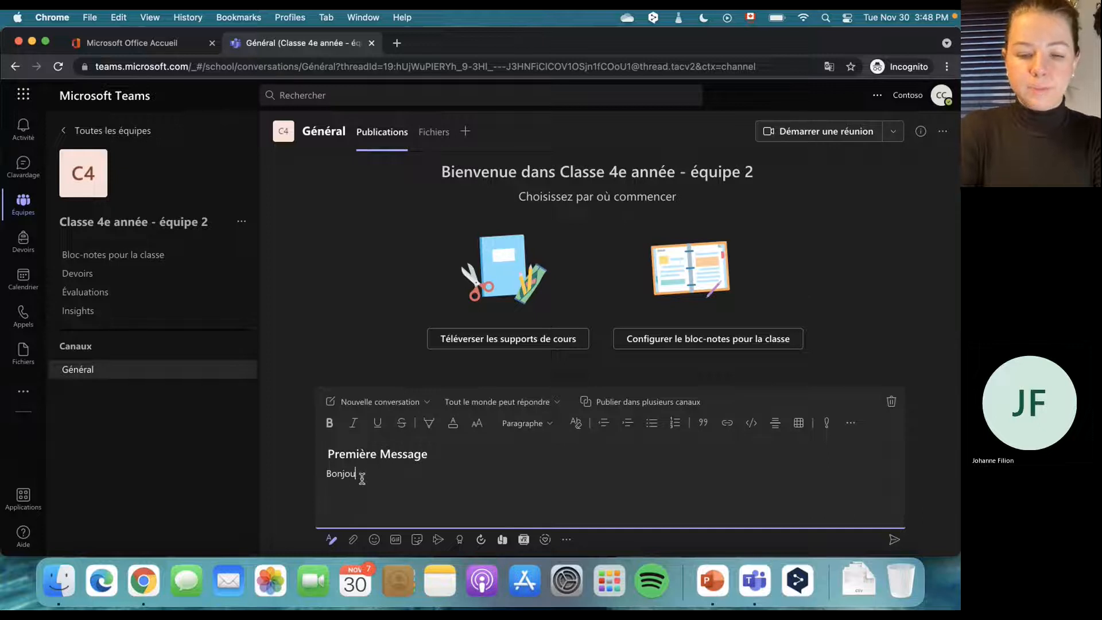
pyautogui.write("r à tous! J'ai hâte de")
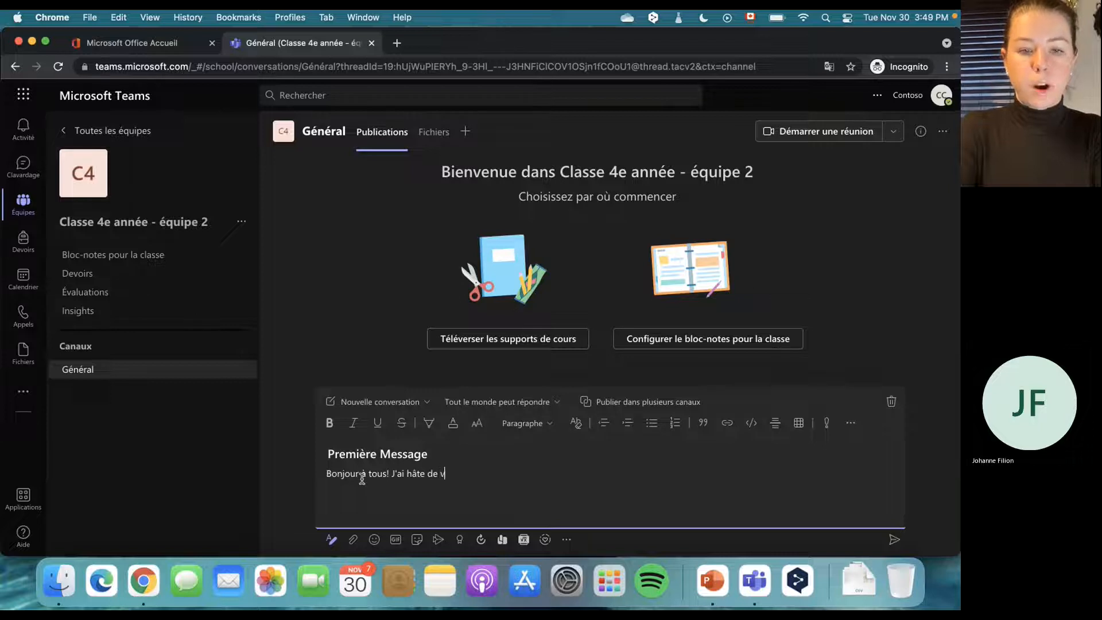
pyautogui.write('voir lundi!')
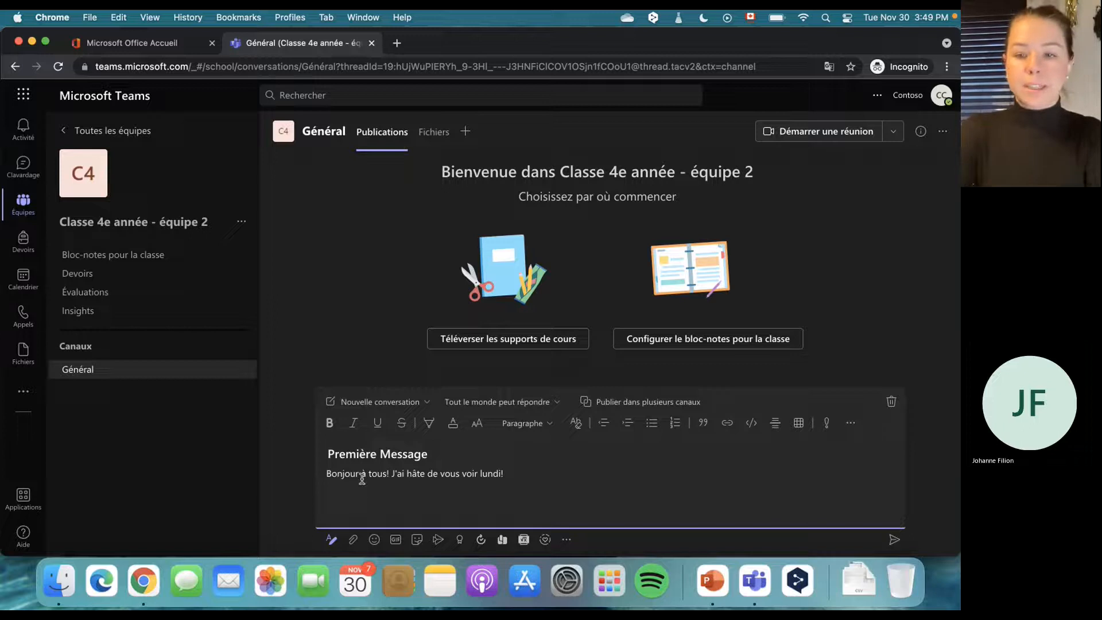
pyautogui.click(895, 542)
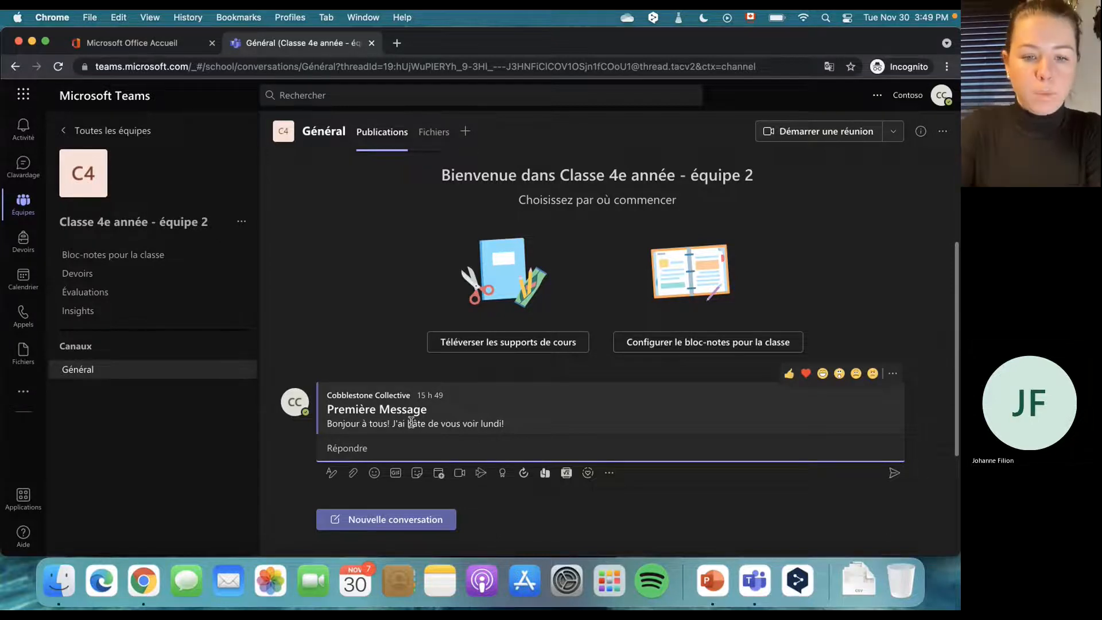
# Step: Start another new conversation in the Général channel and expand its composer to show the formatting options
pyautogui.click(380, 520)
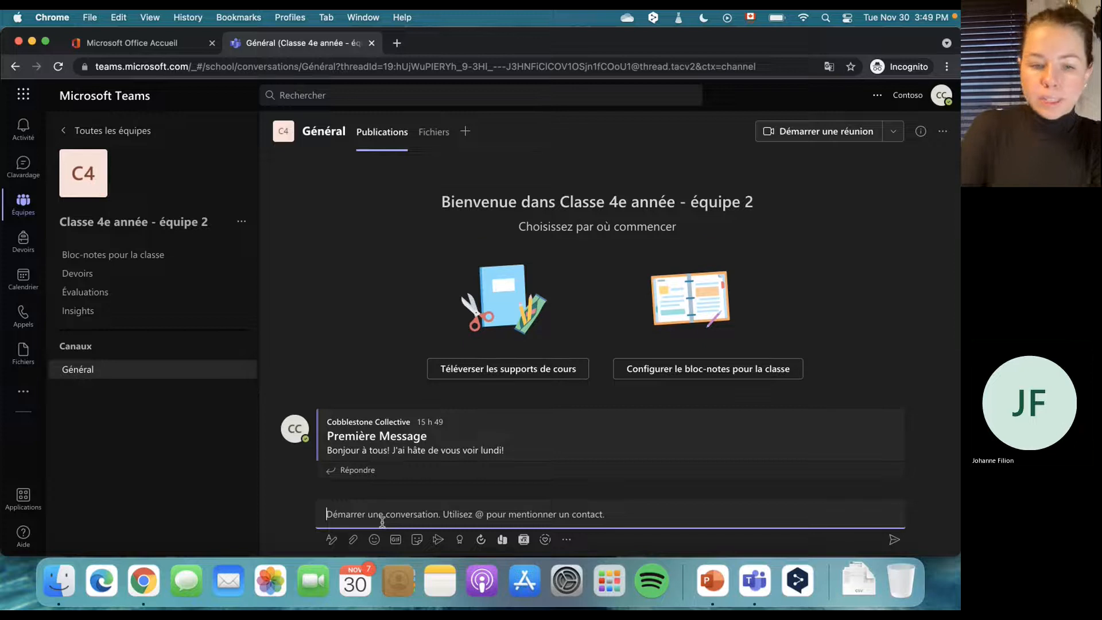
pyautogui.click(332, 539)
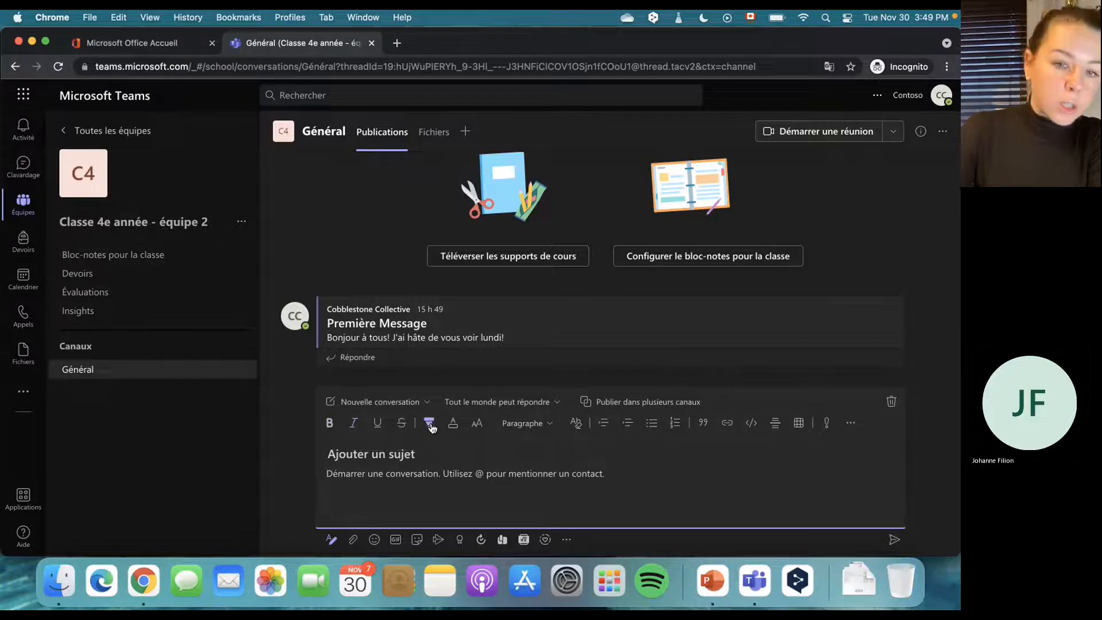
pyautogui.moveTo(453, 423)
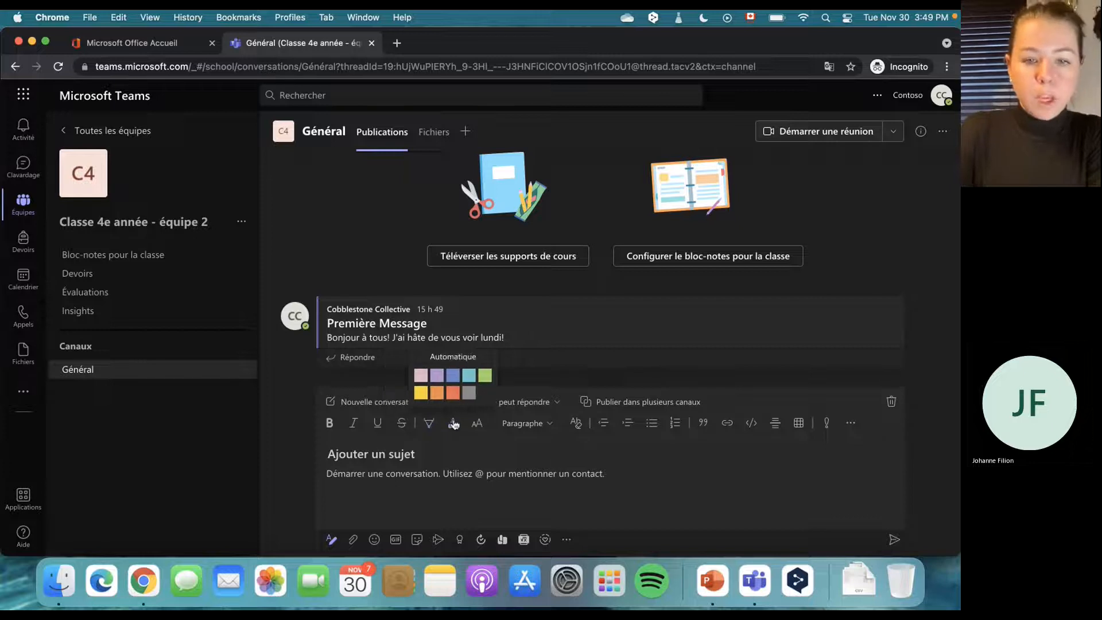
# Step: Try the heading styles in the message body with "sjigoris" in Titre 1 and "ksjrghkerjg" in Titre 2
pyautogui.click(547, 428)
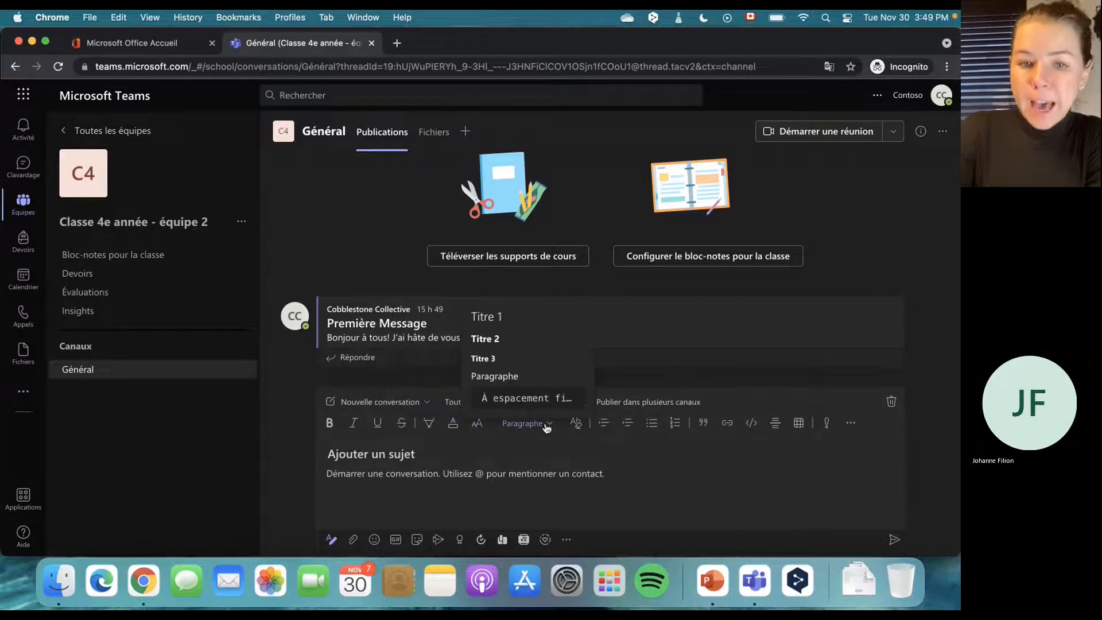
pyautogui.click(505, 317)
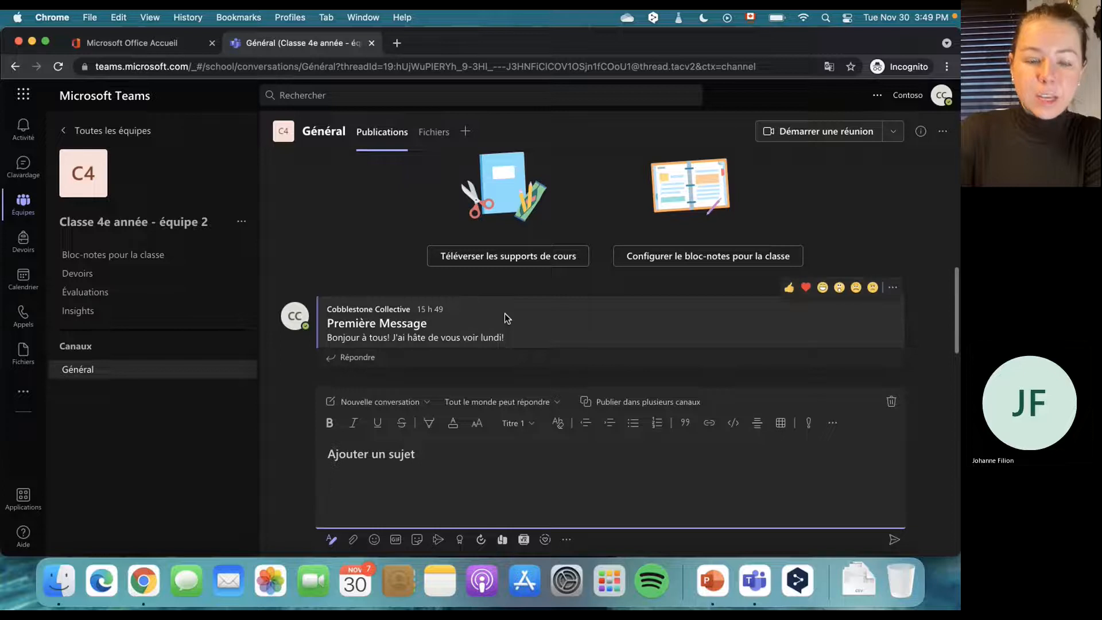
pyautogui.write('sjigoris')
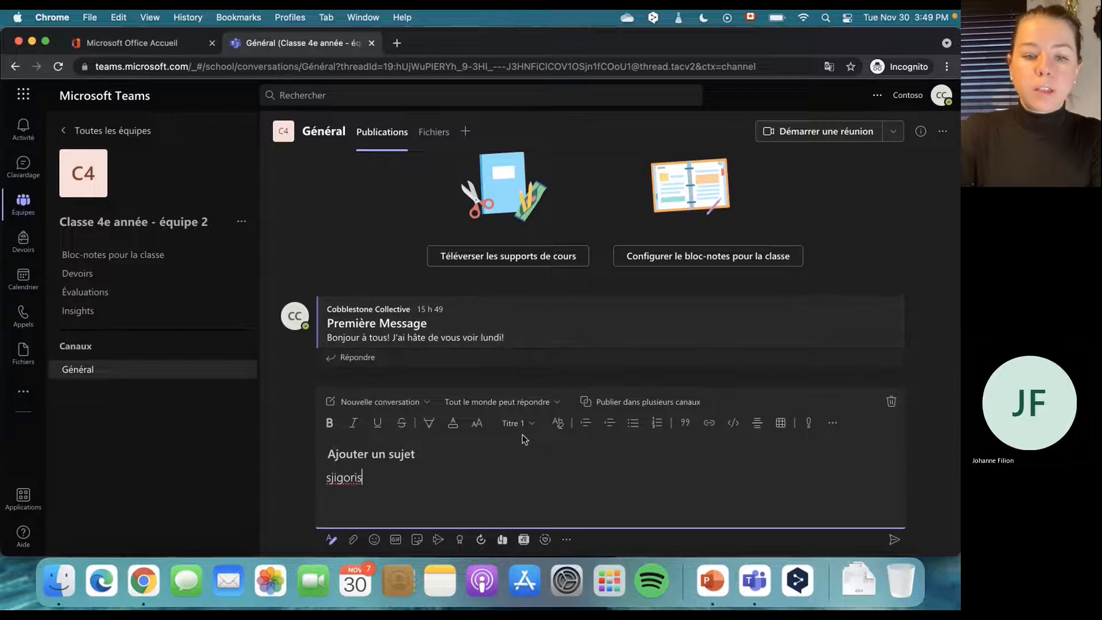
pyautogui.press('Return')
pyautogui.click(548, 423)
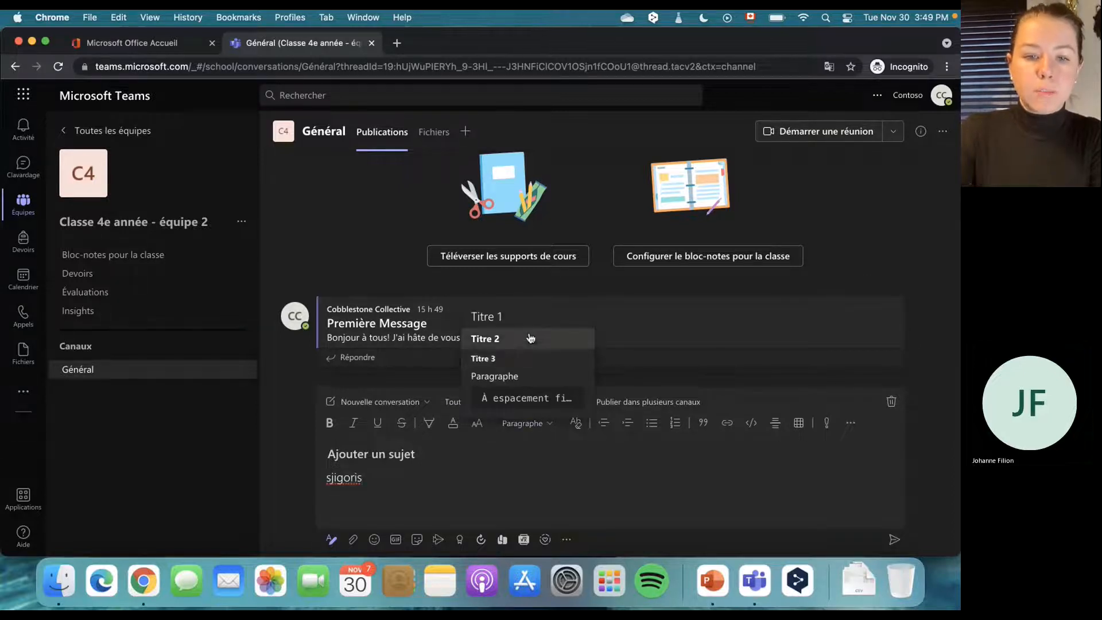
pyautogui.click(528, 338)
pyautogui.write('ksjrghkerjg')
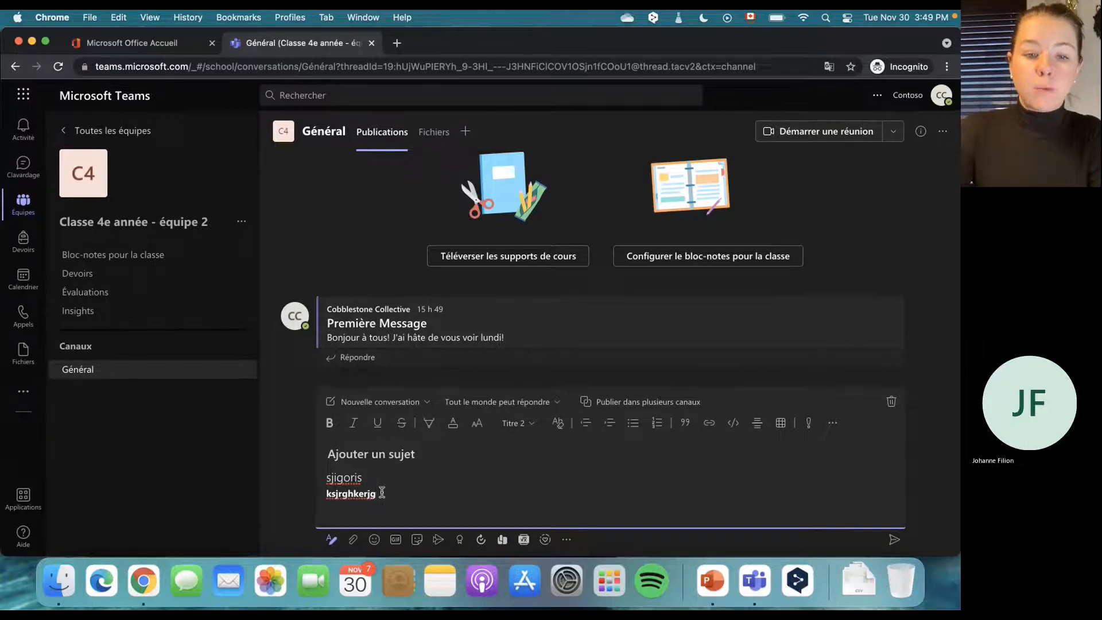
# Step: Delete the two trial heading lines from the message body and collapse the composer
pyautogui.moveTo(379, 493); pyautogui.dragTo(292, 438)
pyautogui.press('BackSpace')
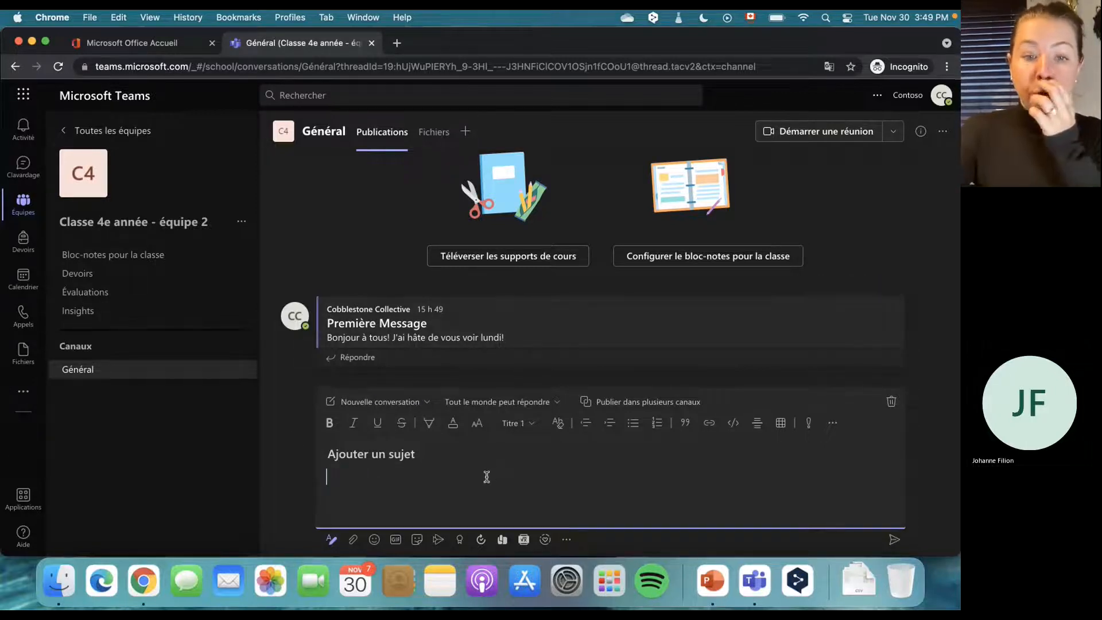
pyautogui.click(519, 423)
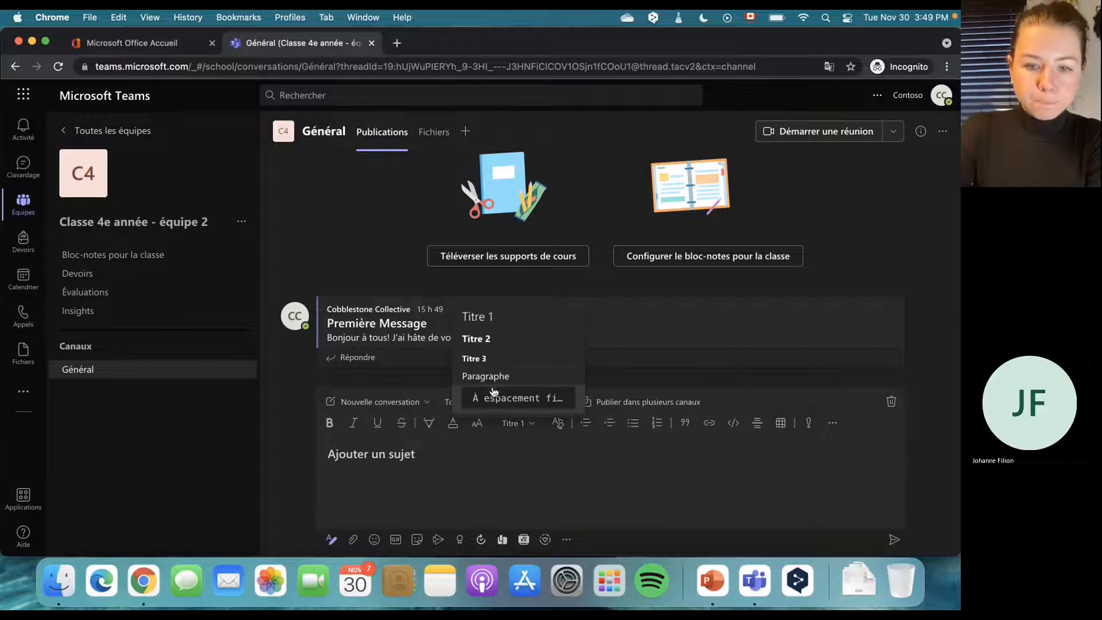
pyautogui.click(311, 515)
pyautogui.click(331, 520)
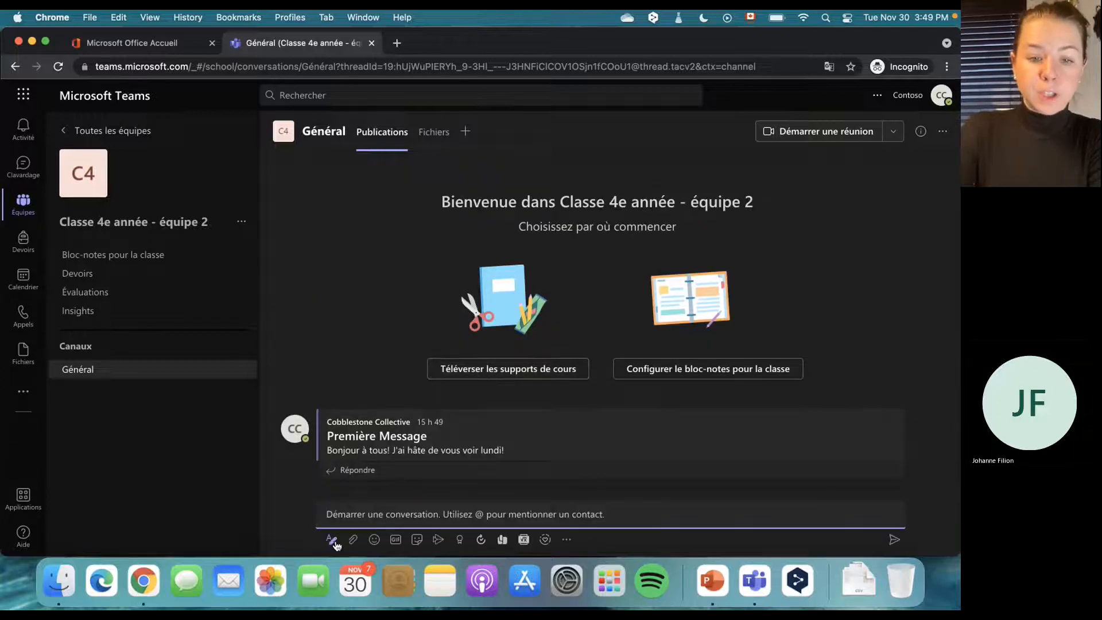
# Step: Expand the composer again and mark the new conversation as important
pyautogui.click(331, 539)
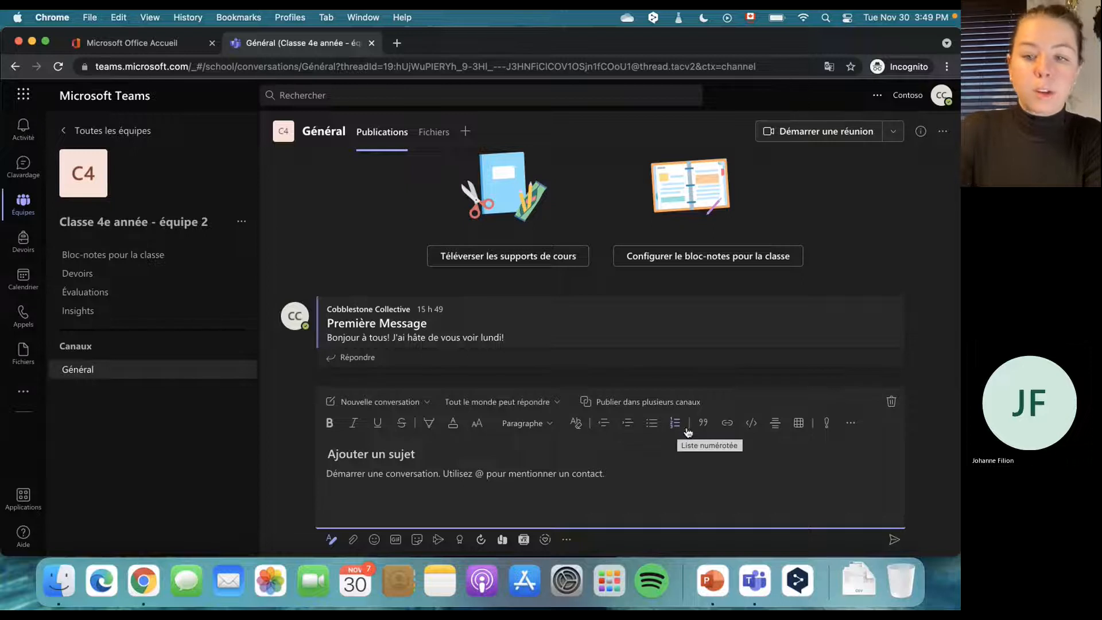
pyautogui.click(827, 423)
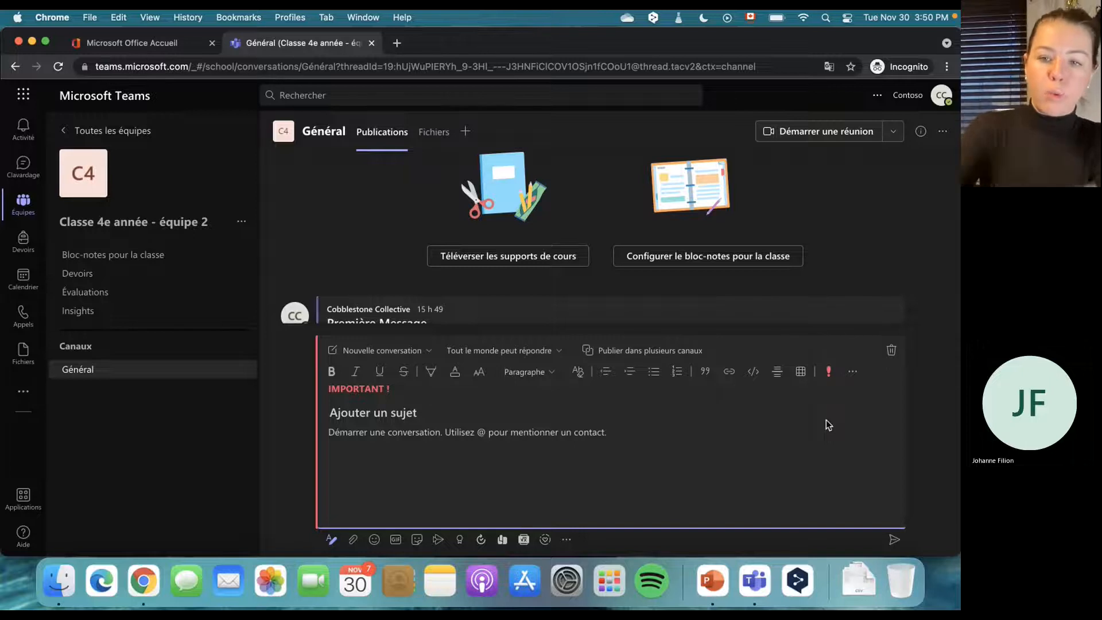
# Step: Remove the important mark from the new conversation and check the additional formatting options
pyautogui.click(829, 376)
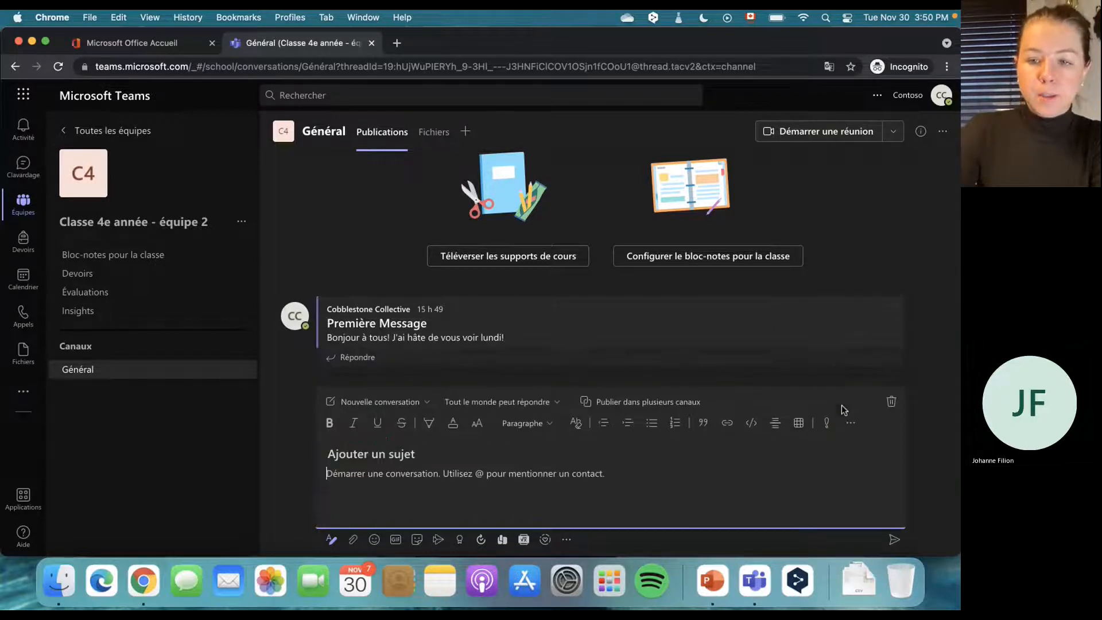
pyautogui.click(851, 424)
pyautogui.click(690, 497)
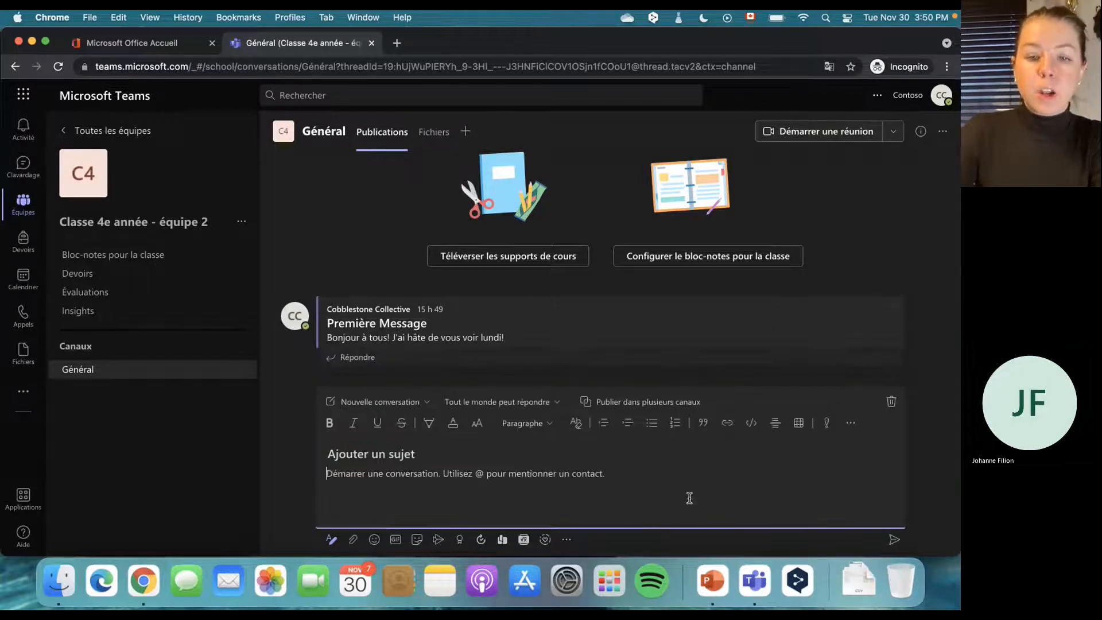
# Step: Change the post type to Annonce and enter the title "N'oubliez pas les devoirs pour vendredi"
pyautogui.click(411, 404)
pyautogui.click(370, 451)
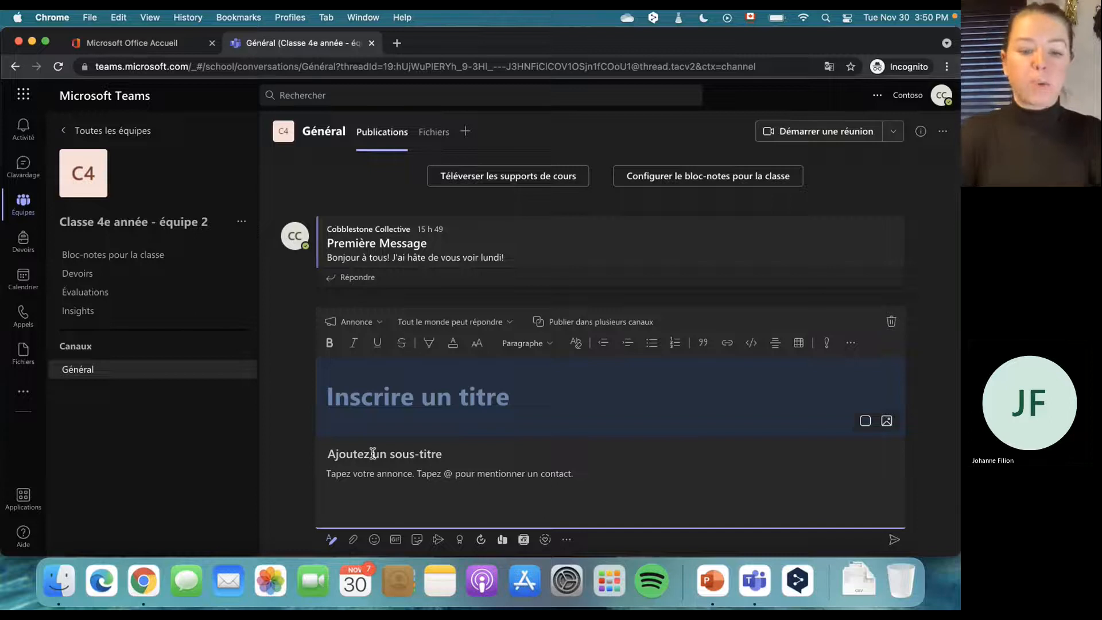
pyautogui.write("N'oub")
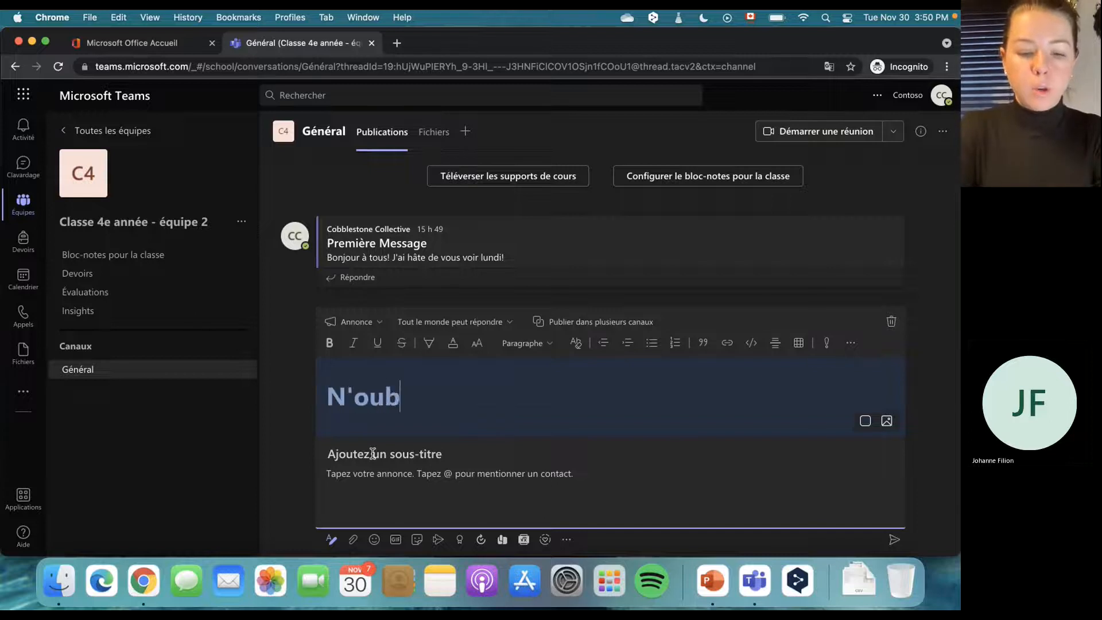
pyautogui.write('liez pas les devoirs')
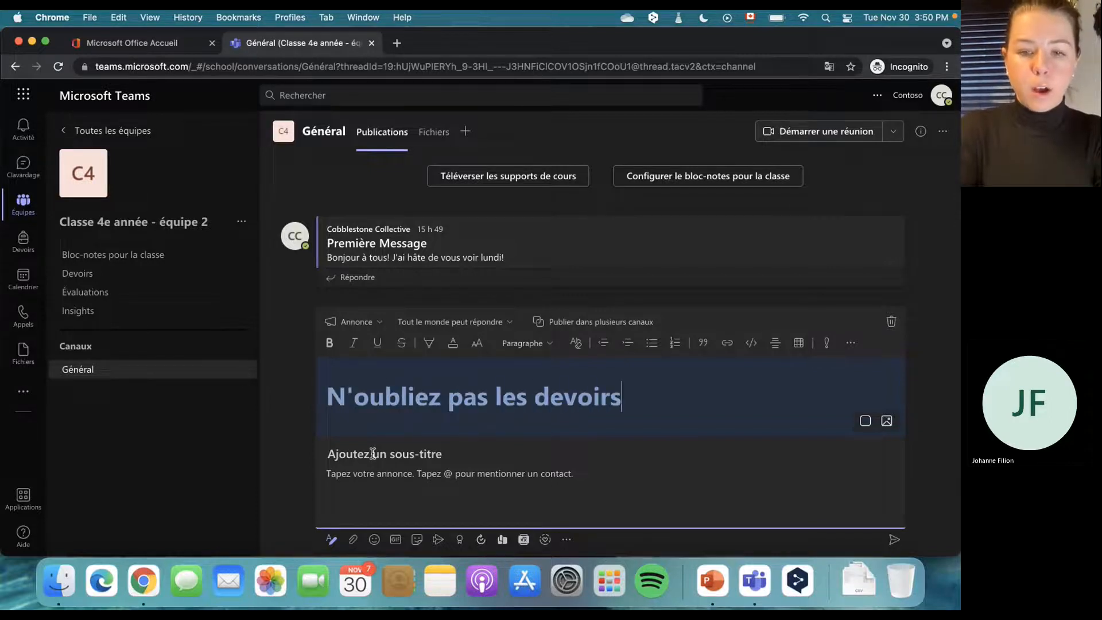
pyautogui.write(' pour vendredi')
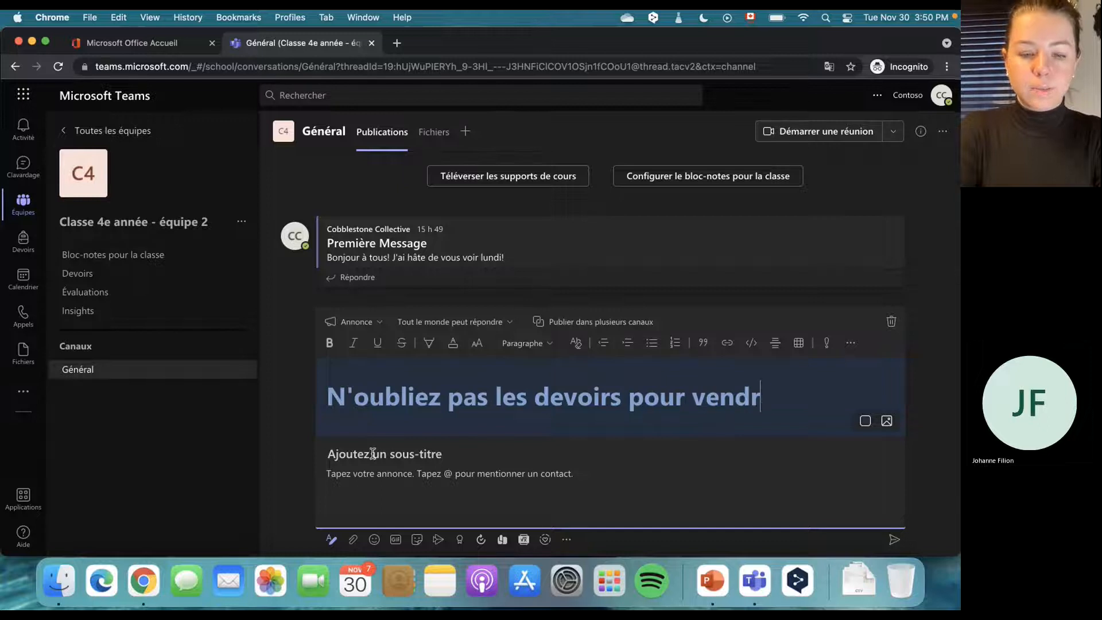
# Step: Enter the announcement subtitle "Les devoirs d'anglais sont à remettre."
pyautogui.click(333, 455)
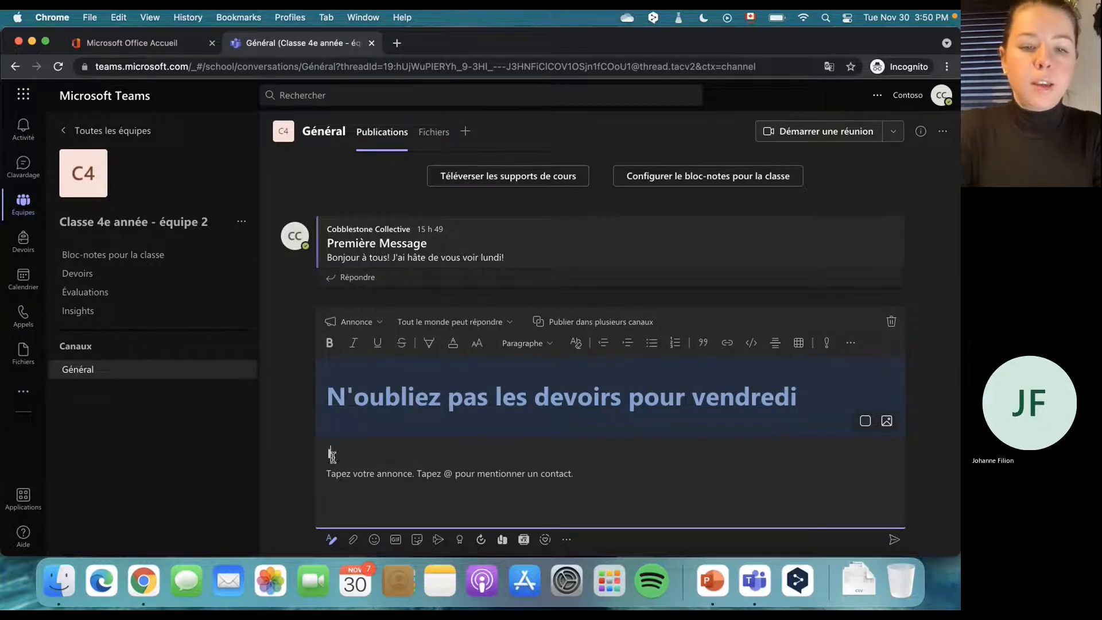
pyautogui.write('les de')
pyautogui.press('BackSpace')
pyautogui.press('BackSpace')
pyautogui.press('BackSpace')
pyautogui.press('BackSpace')
pyautogui.press('BackSpace')
pyautogui.press('BackSpace')
pyautogui.write("LKvoirs d'anglais s")
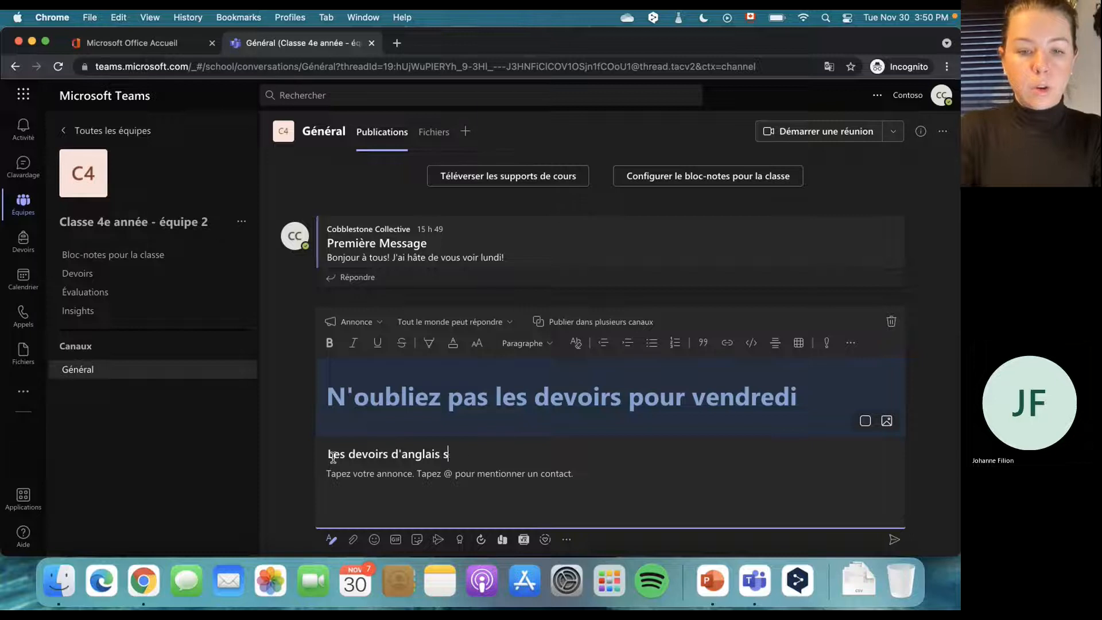
pyautogui.write('ont a remettre.')
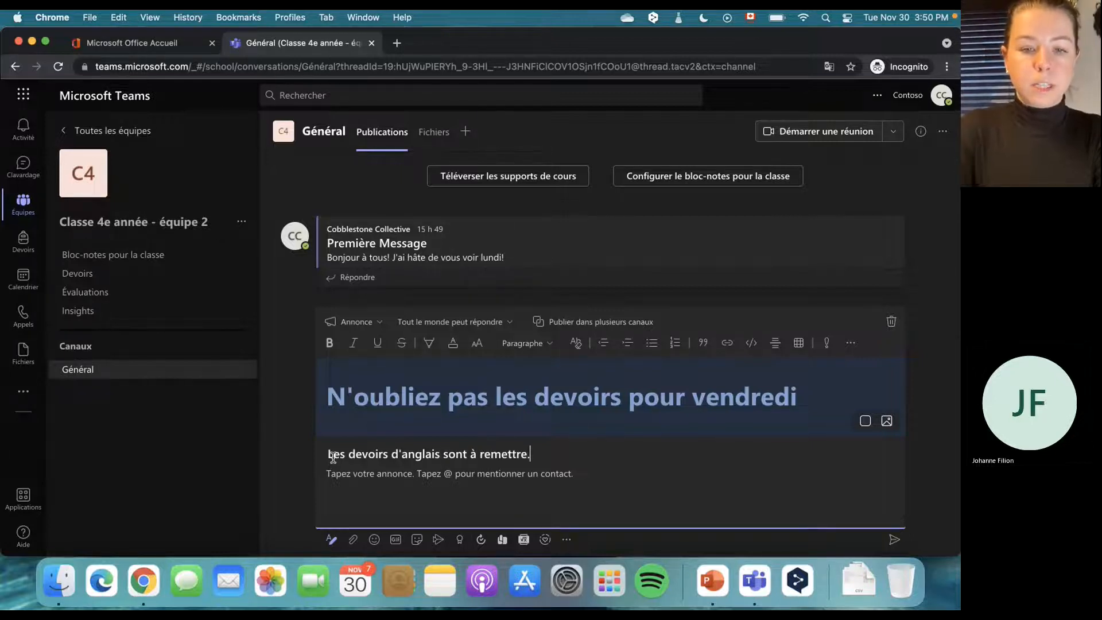
# Step: Write "SVP inclure non seulement du texte, mais des images aussi!" as the announcement's message body
pyautogui.write('SVP inclure non seulem')
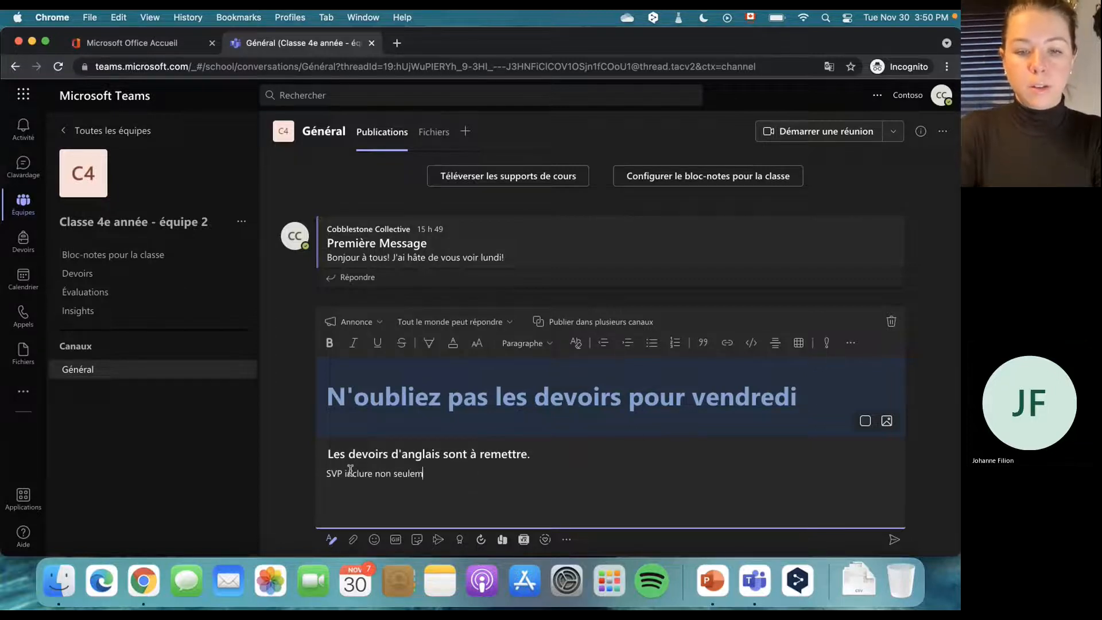
pyautogui.write('ent du texte, mais d')
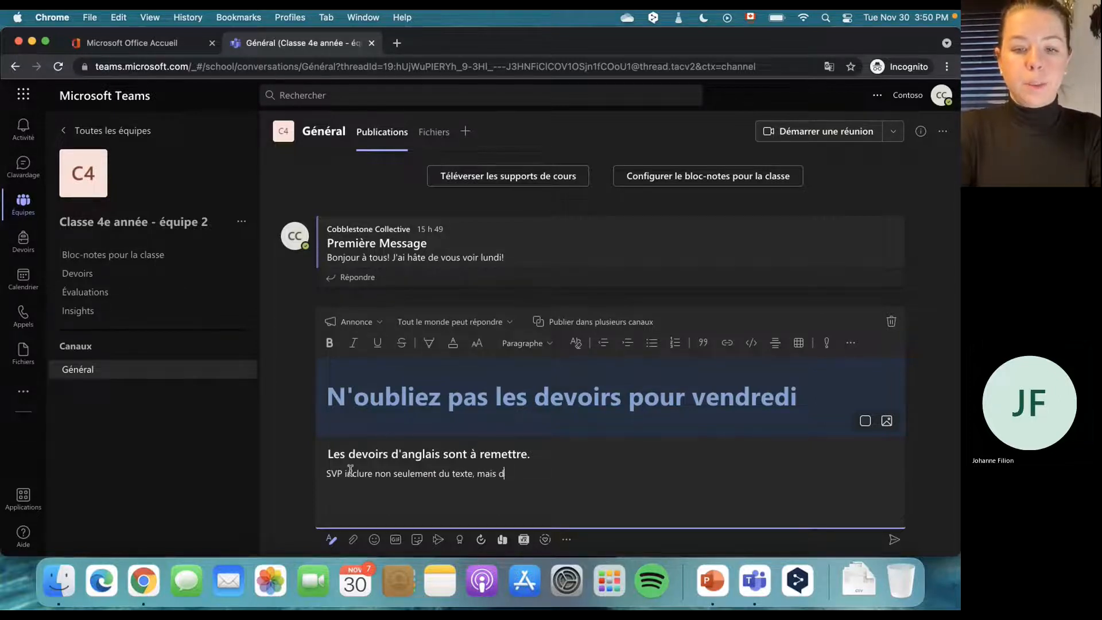
pyautogui.write('ussi!')
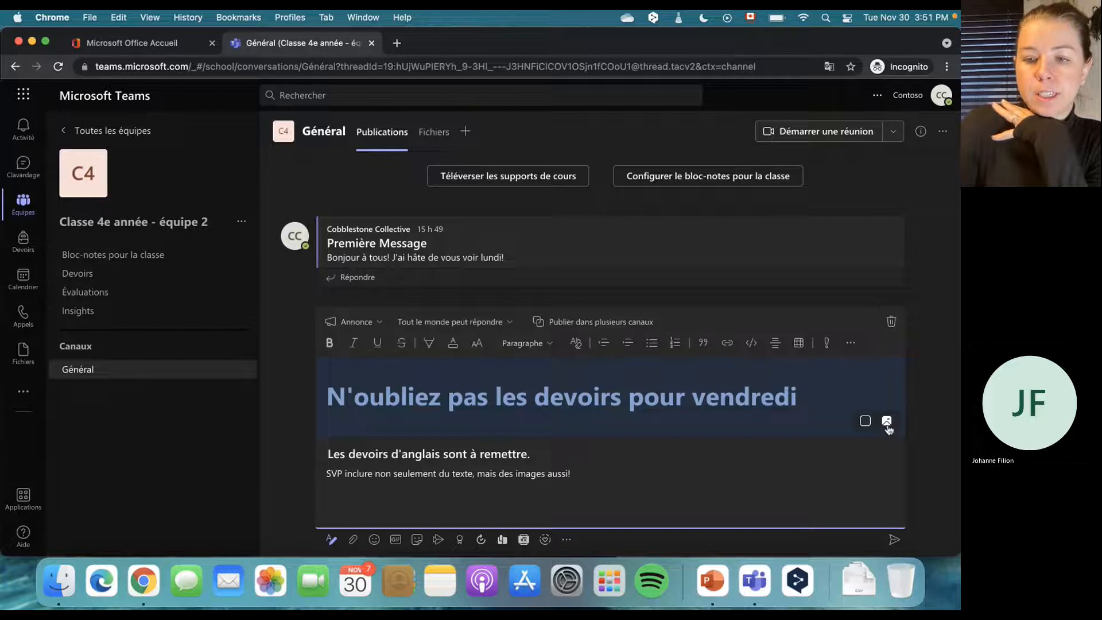
# Step: Try a yellow background for the announcement banner and change it to light purple
pyautogui.click(866, 421)
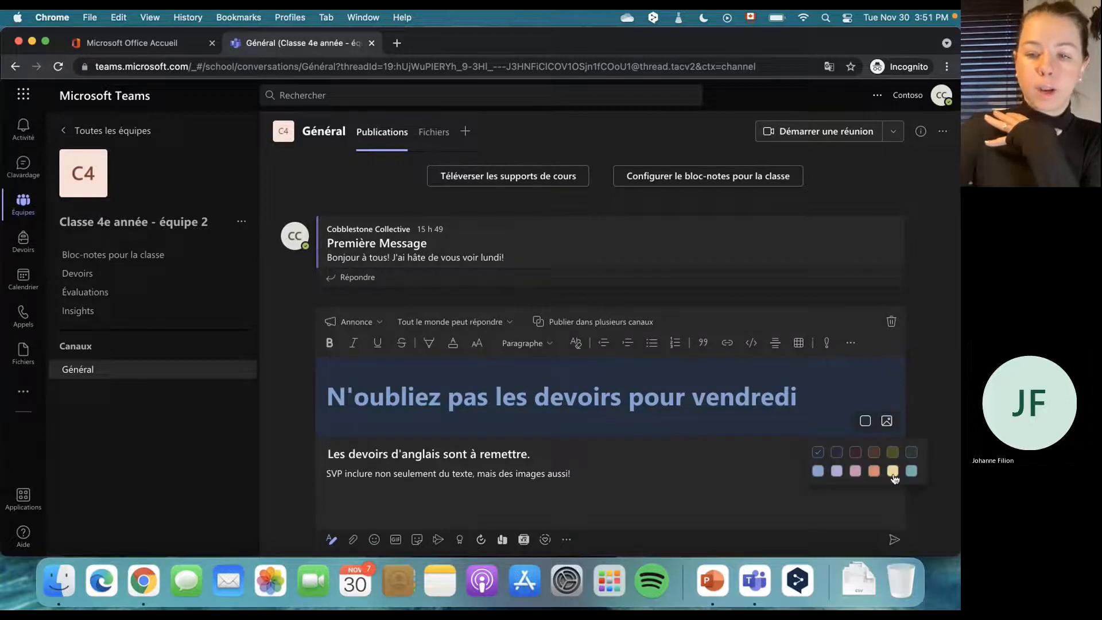
pyautogui.click(891, 471)
pyautogui.click(865, 421)
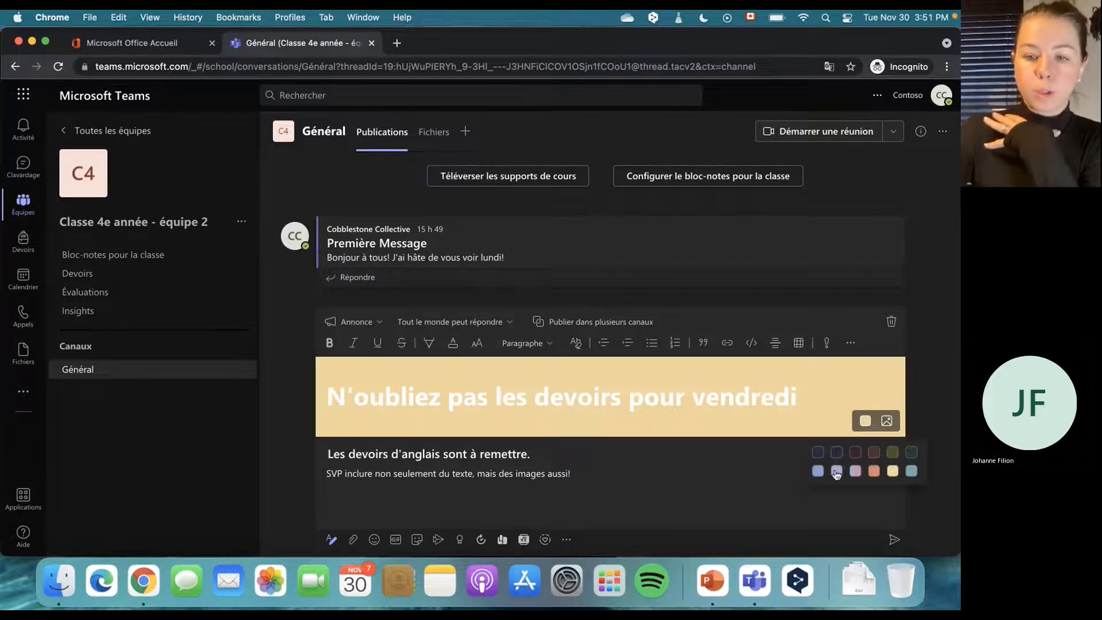
pyautogui.click(835, 469)
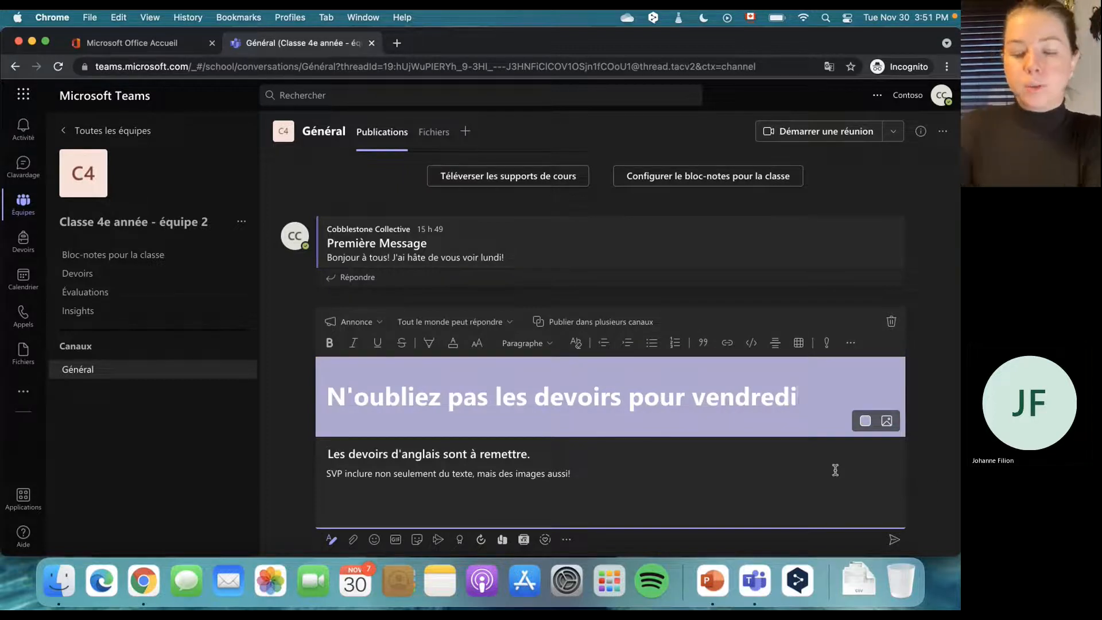
# Step: Set the banner background to the coral illustration with books from the Classes category
pyautogui.click(886, 423)
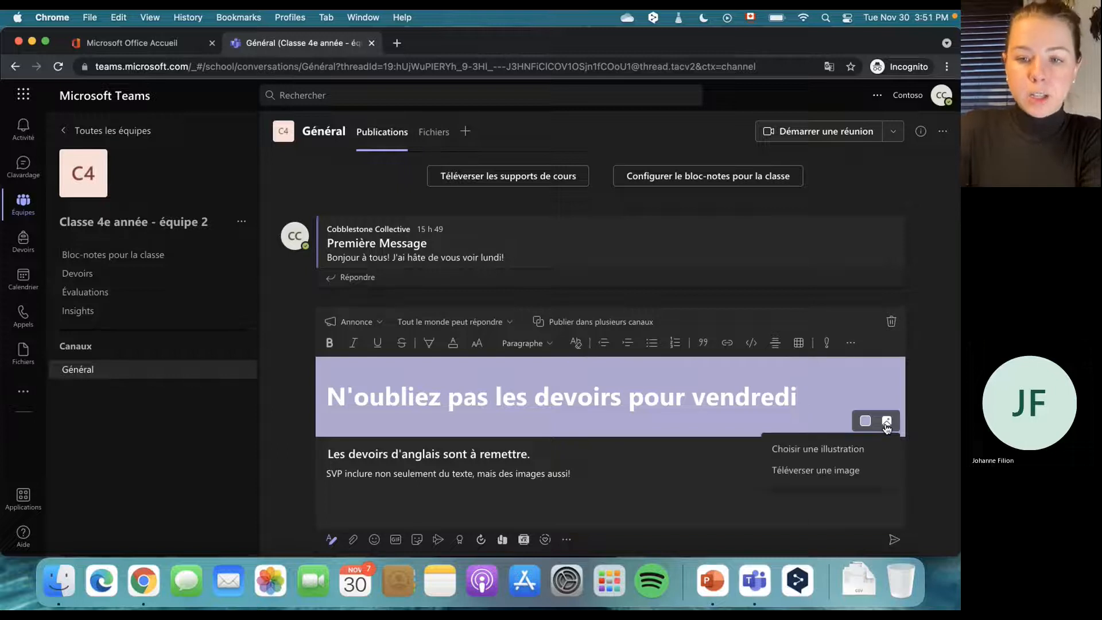
pyautogui.click(832, 449)
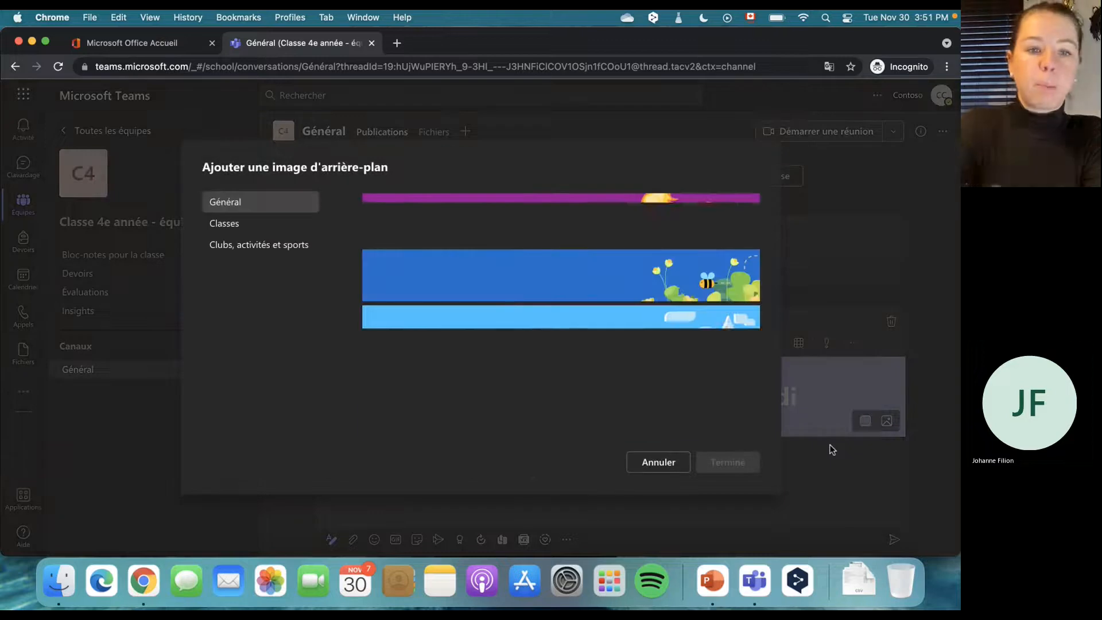
pyautogui.click(248, 228)
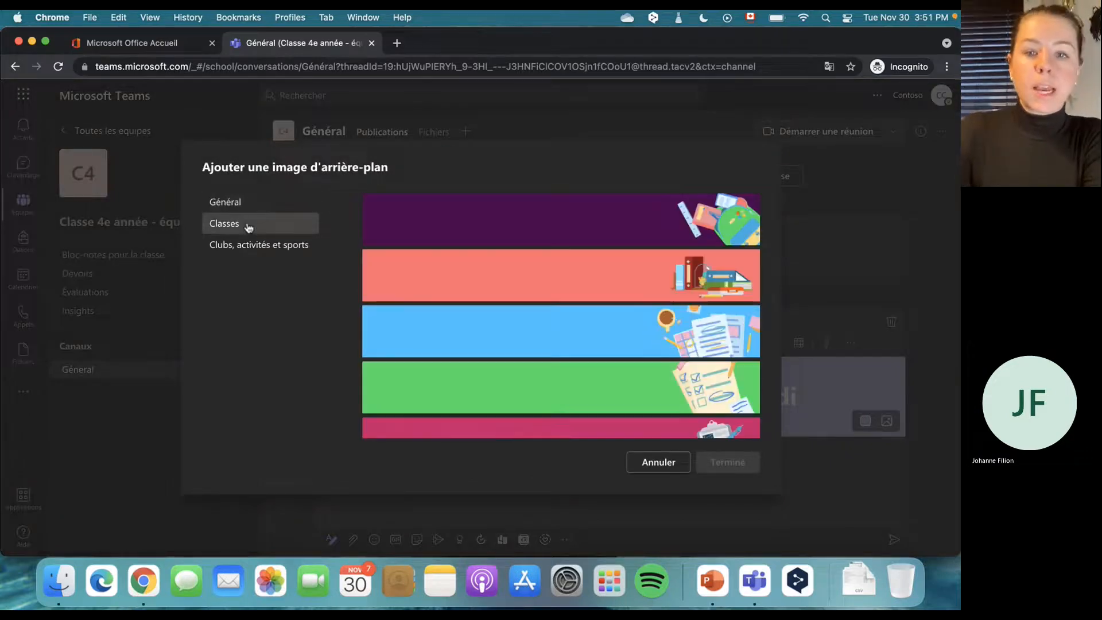
pyautogui.scroll(-3, 521, 288)
pyautogui.scroll(-5, 521, 287)
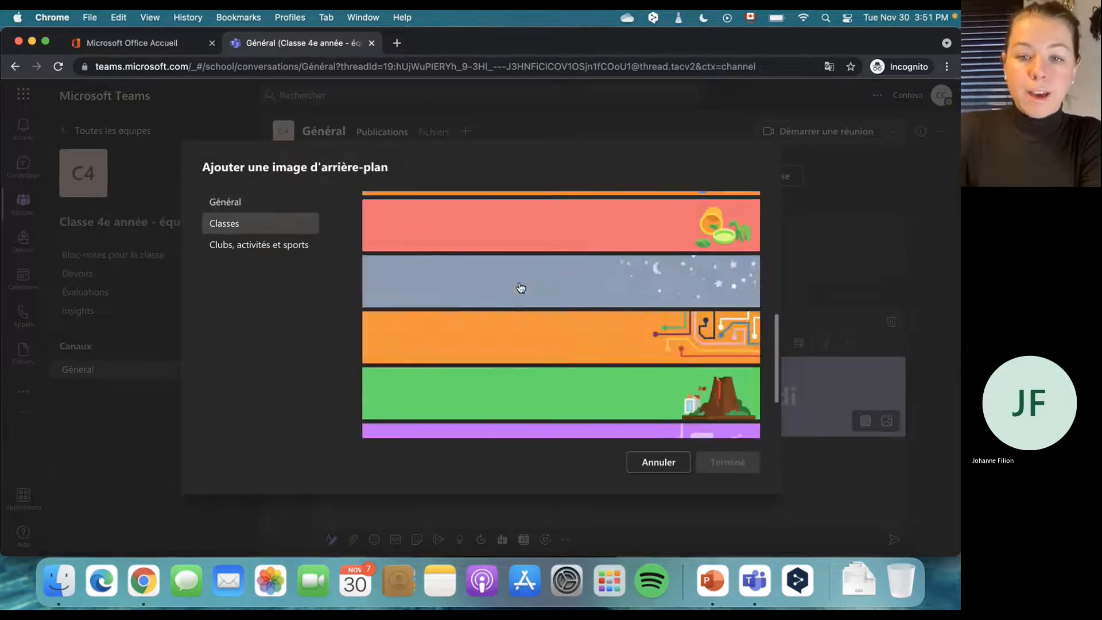
pyautogui.scroll(7, 520, 288)
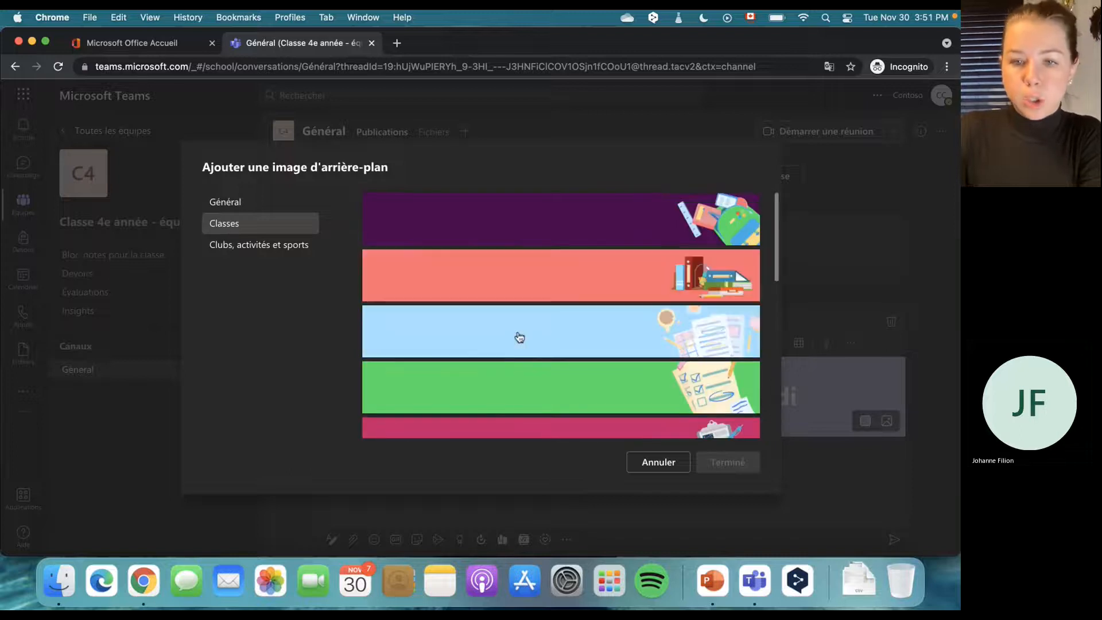
pyautogui.scroll(1, 548, 310)
pyautogui.click(555, 292)
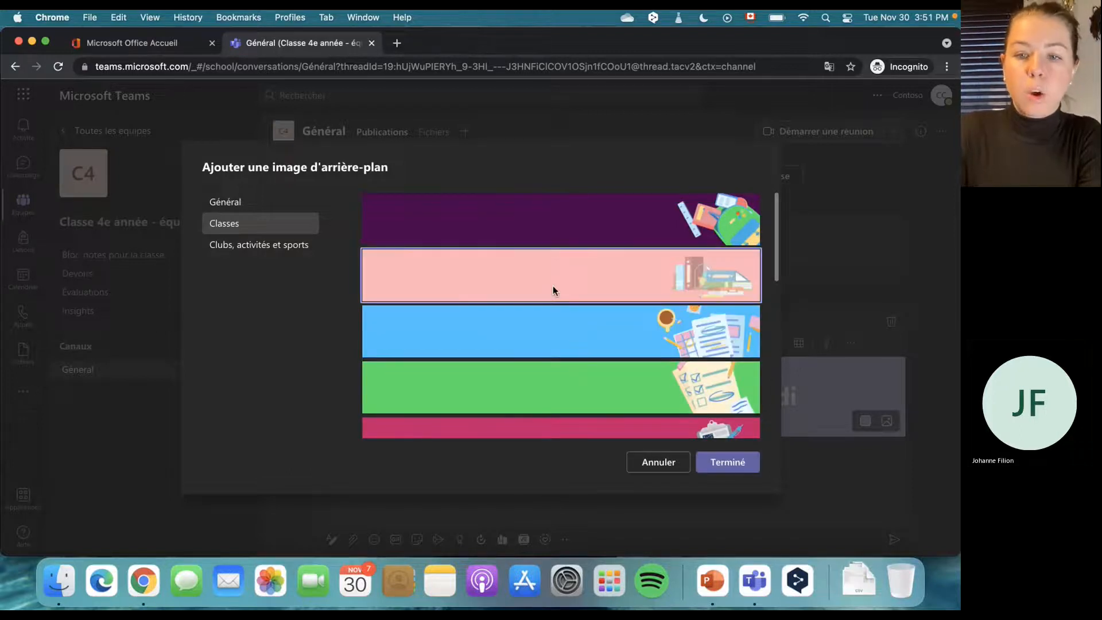
pyautogui.click(741, 462)
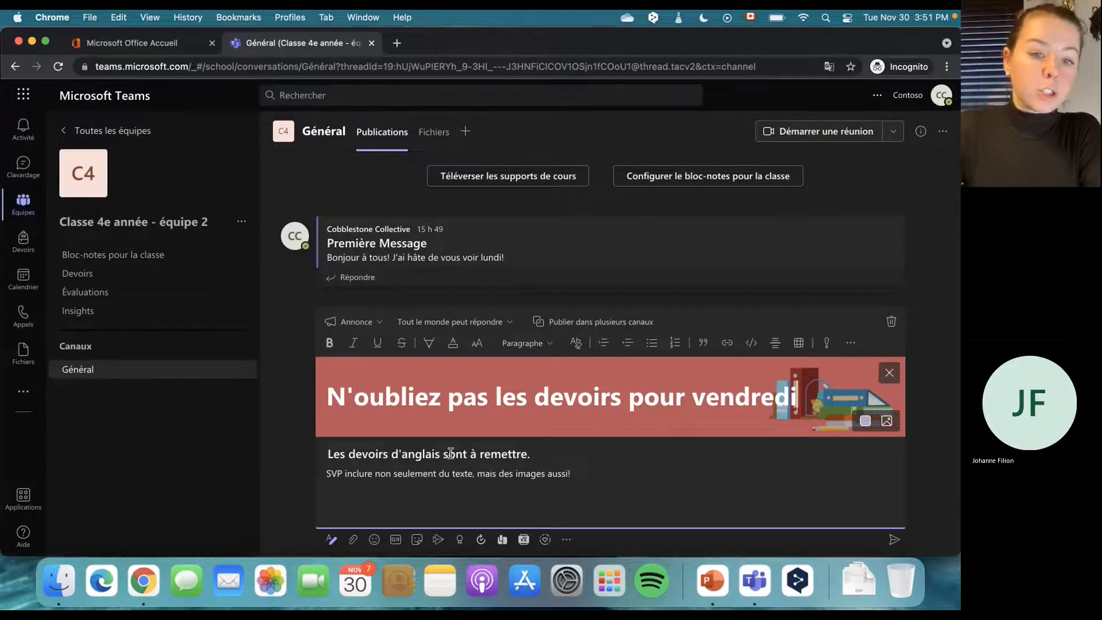
# Step: Examine the sources available for attaching a file to the announcement, without attaching anything
pyautogui.click(353, 540)
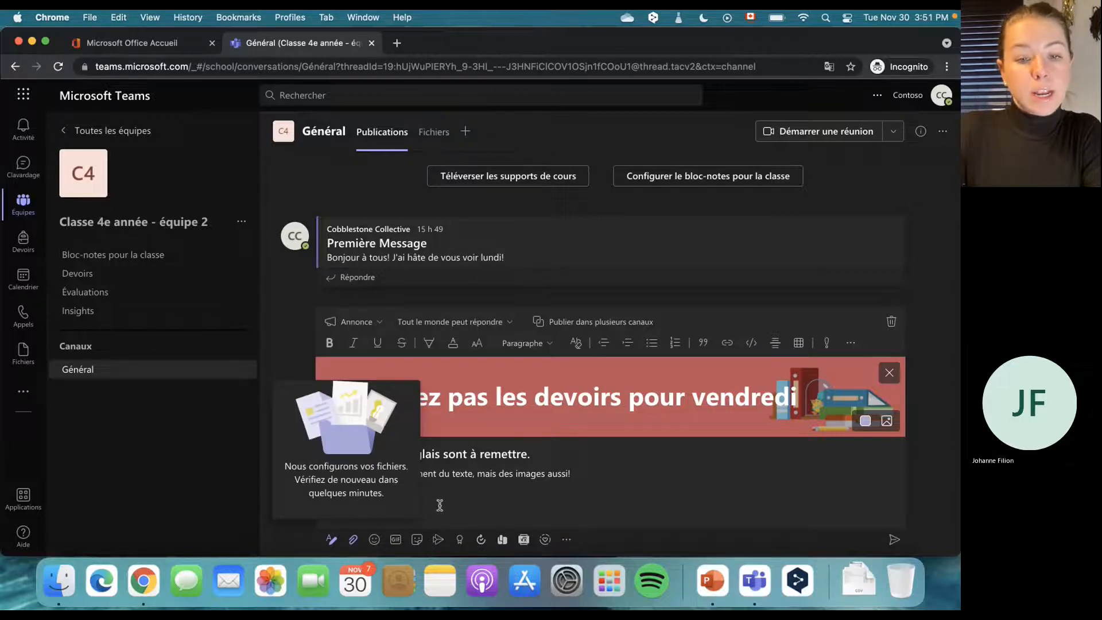
pyautogui.click(378, 513)
pyautogui.click(354, 539)
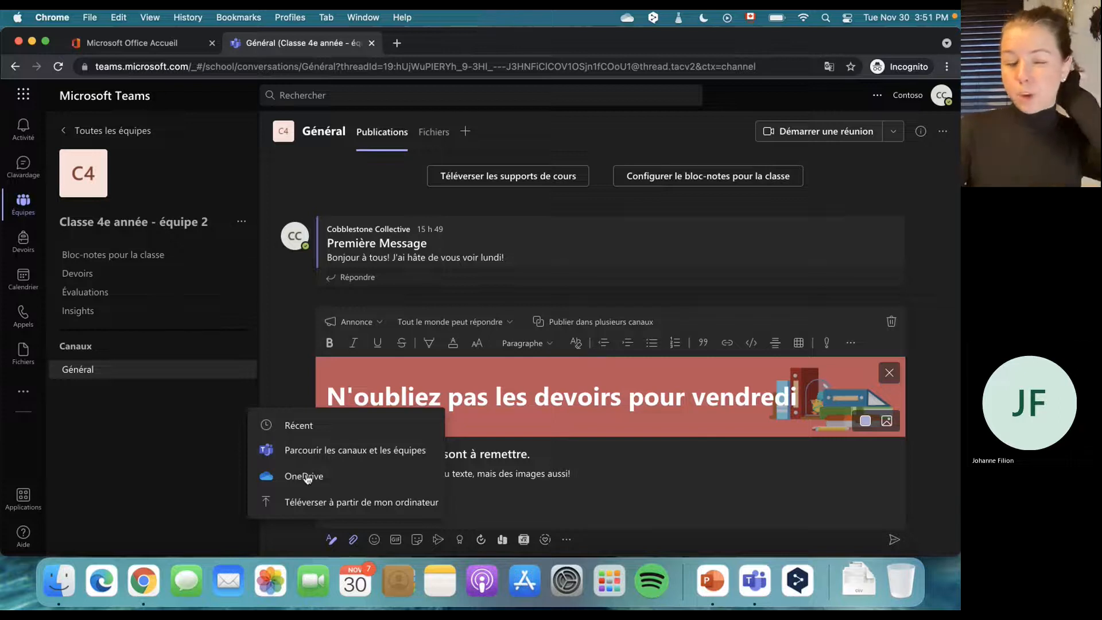
pyautogui.click(480, 490)
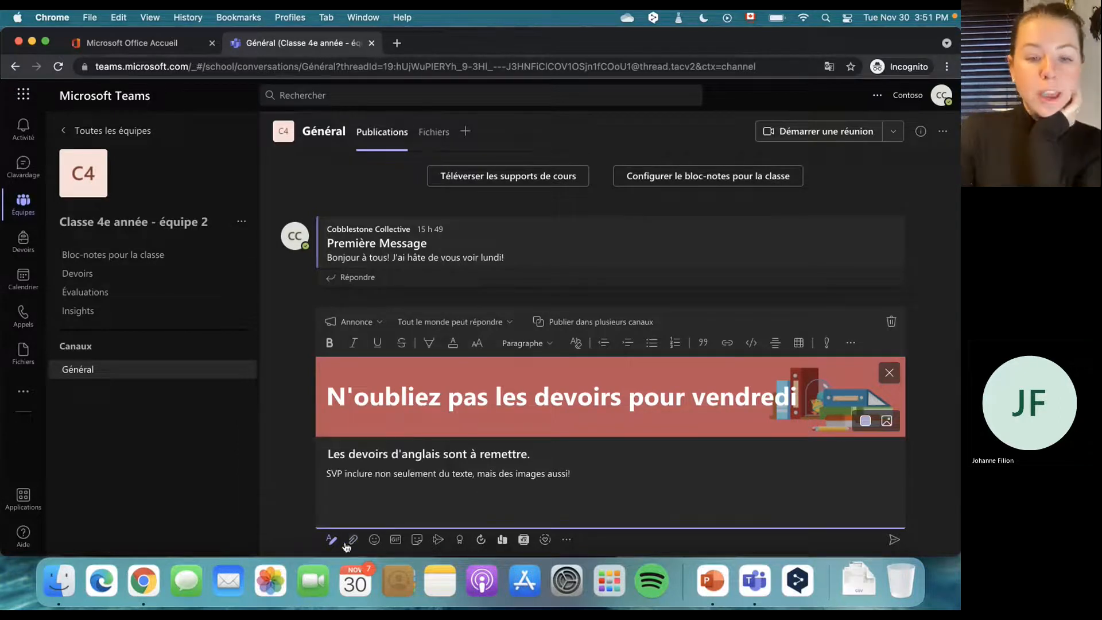
# Step: Try a smiley emoji at the end of the message body, delete it, and look through the popular stickers
pyautogui.click(373, 542)
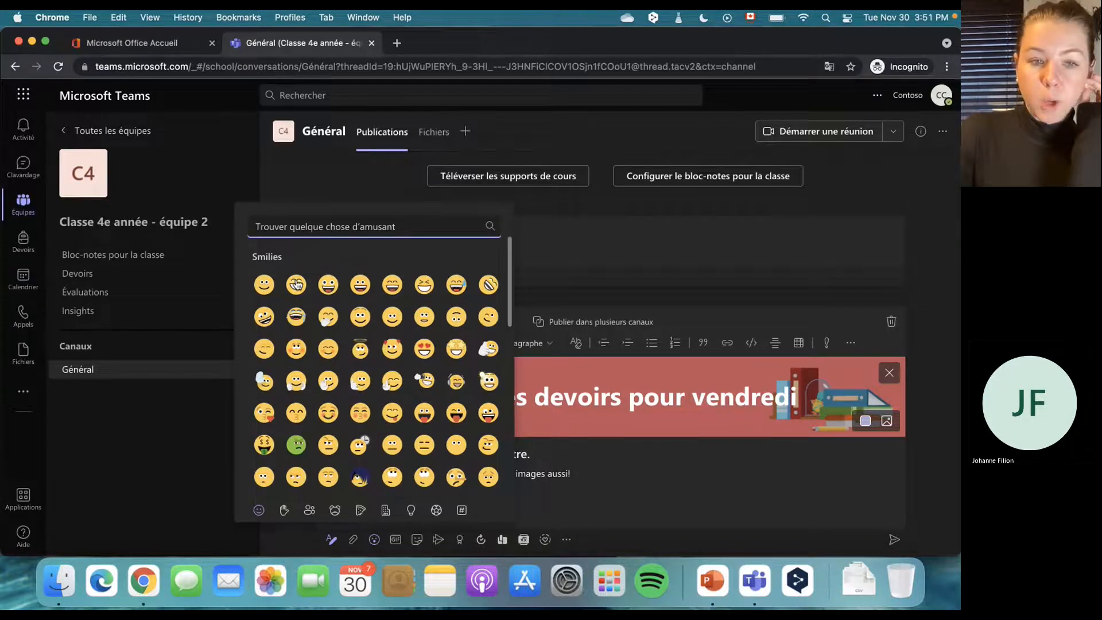
pyautogui.click(297, 283)
pyautogui.press('BackSpace')
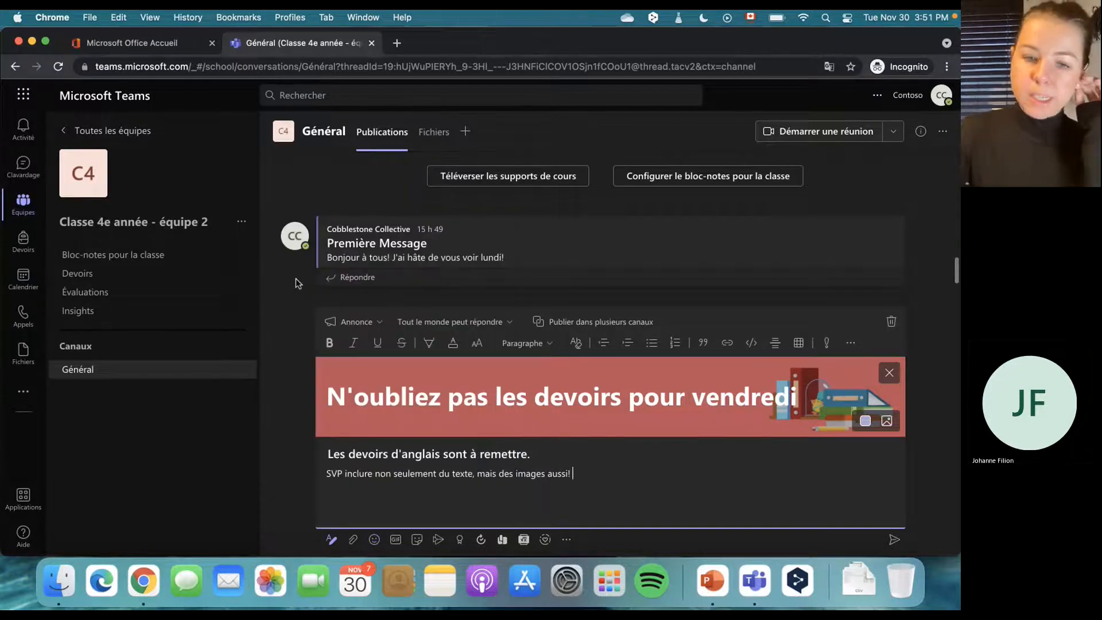
pyautogui.click(416, 539)
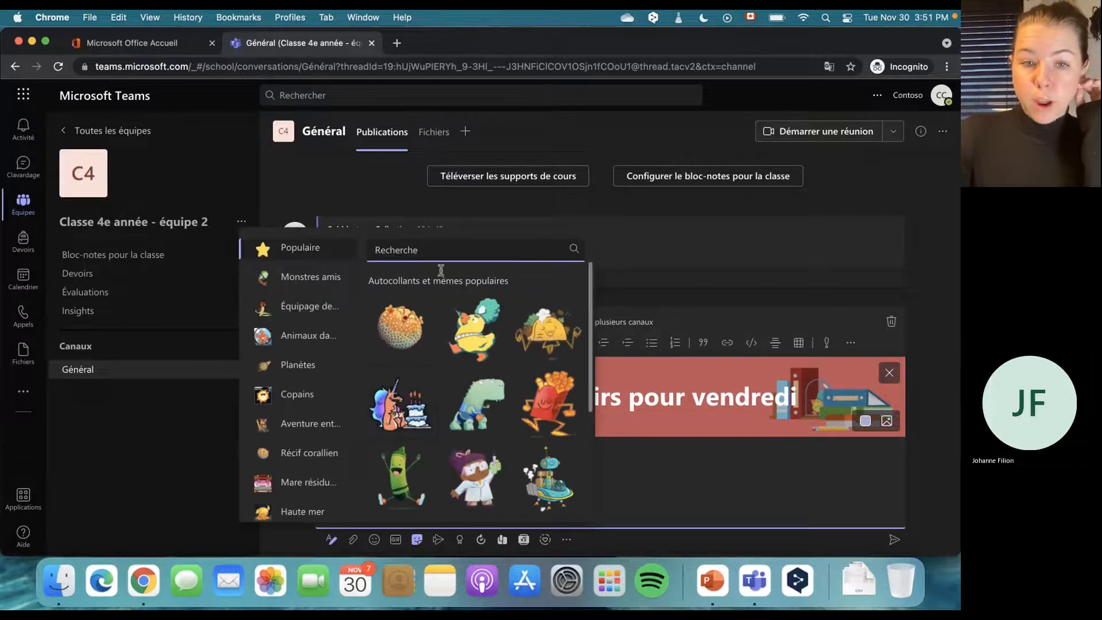
pyautogui.click(669, 454)
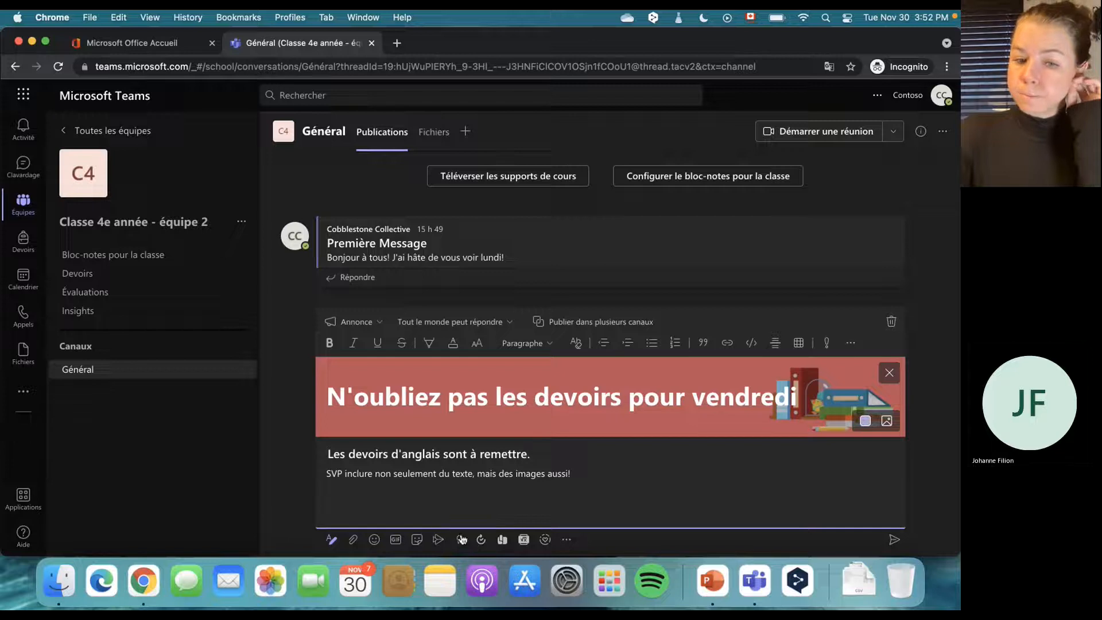
# Step: Try to add the Reflect app to the team from the composer and close its dialog
pyautogui.click(545, 540)
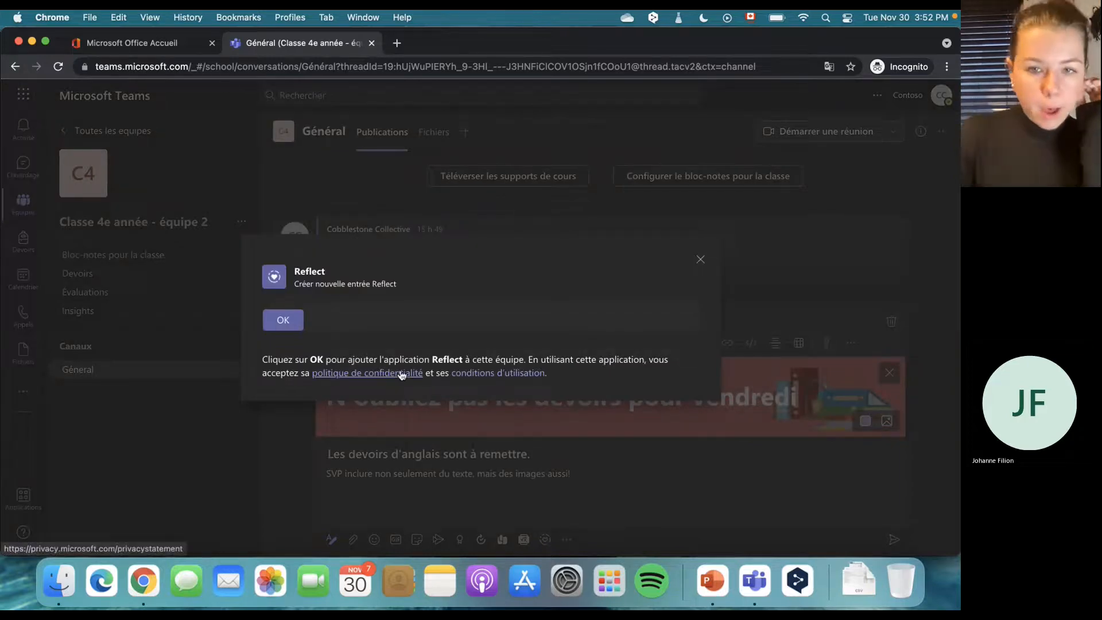
pyautogui.click(272, 322)
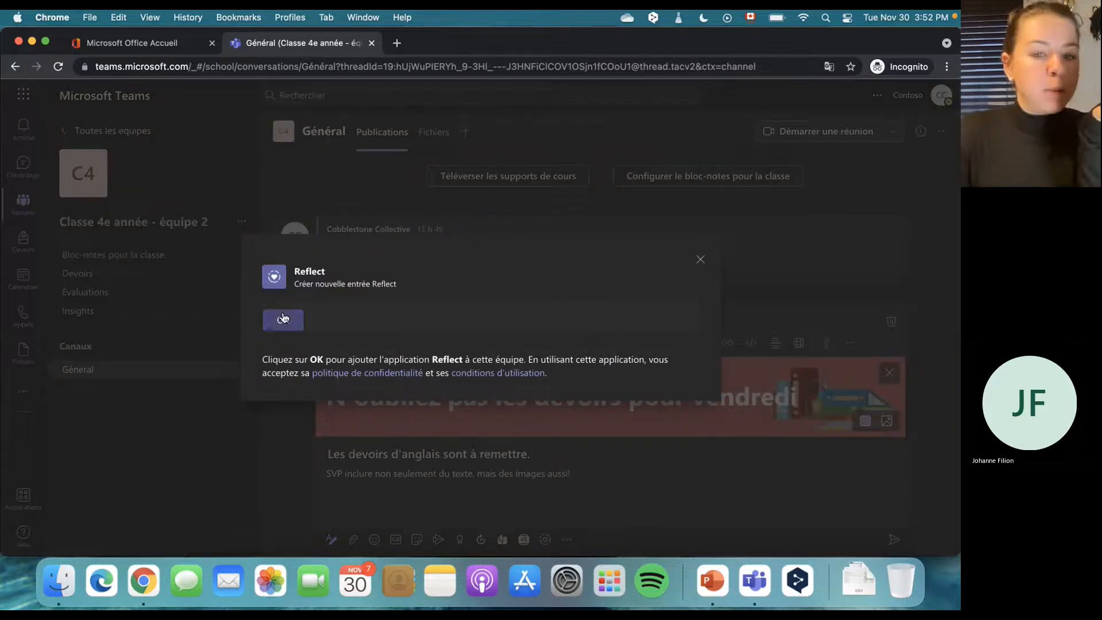
pyautogui.click(701, 259)
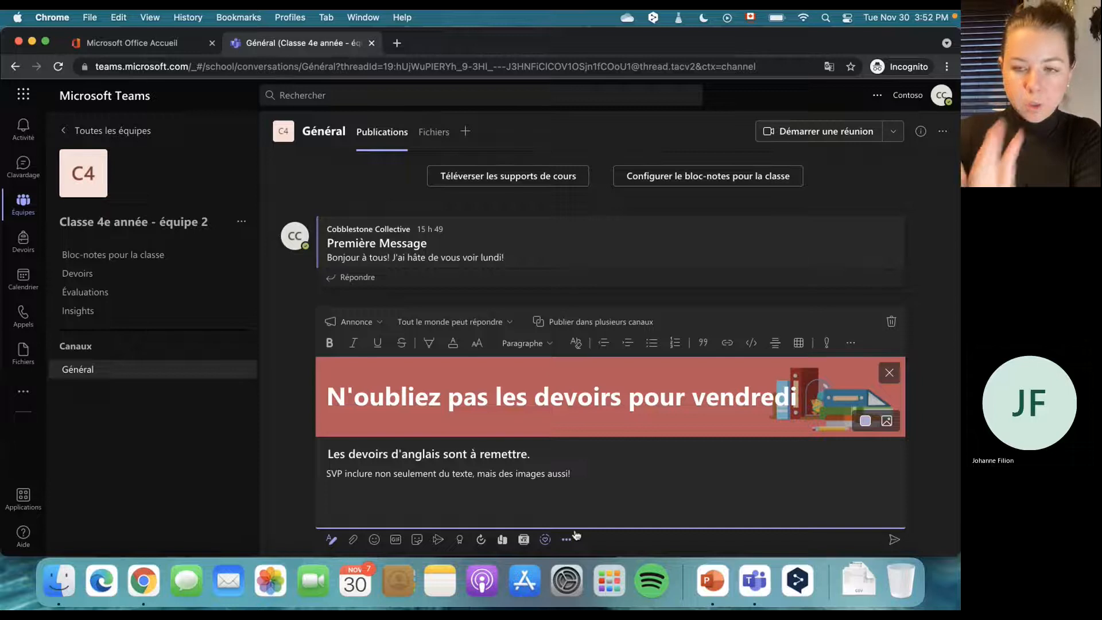
# Step: Restrict replies to the announcement to "Vous et les modérateurs" and enable publishing in multiple channels
pyautogui.click(502, 322)
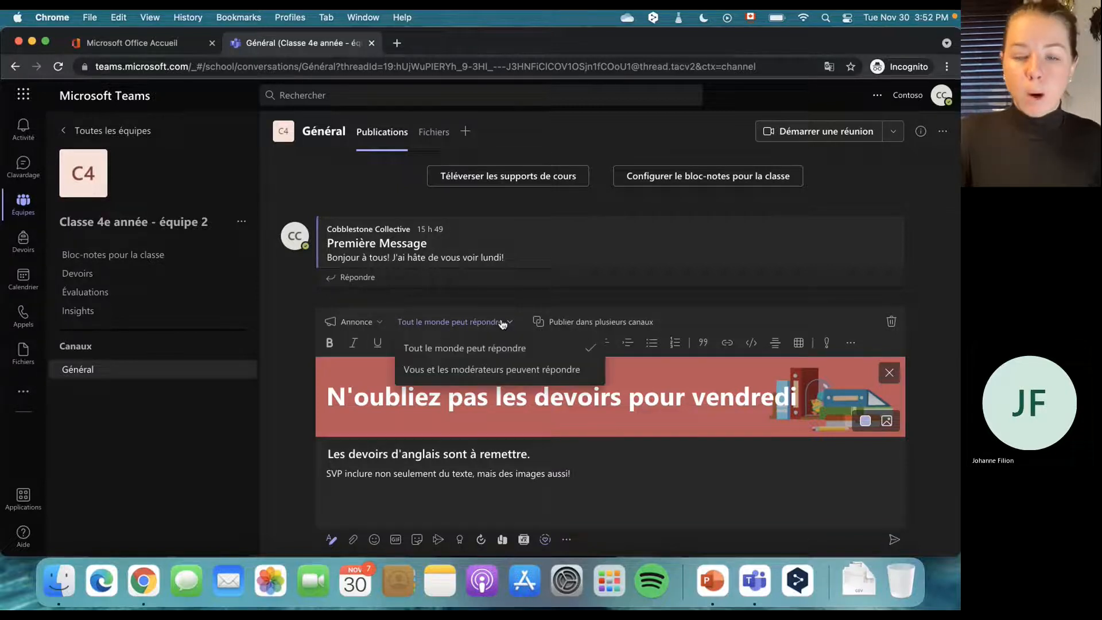
pyautogui.click(475, 370)
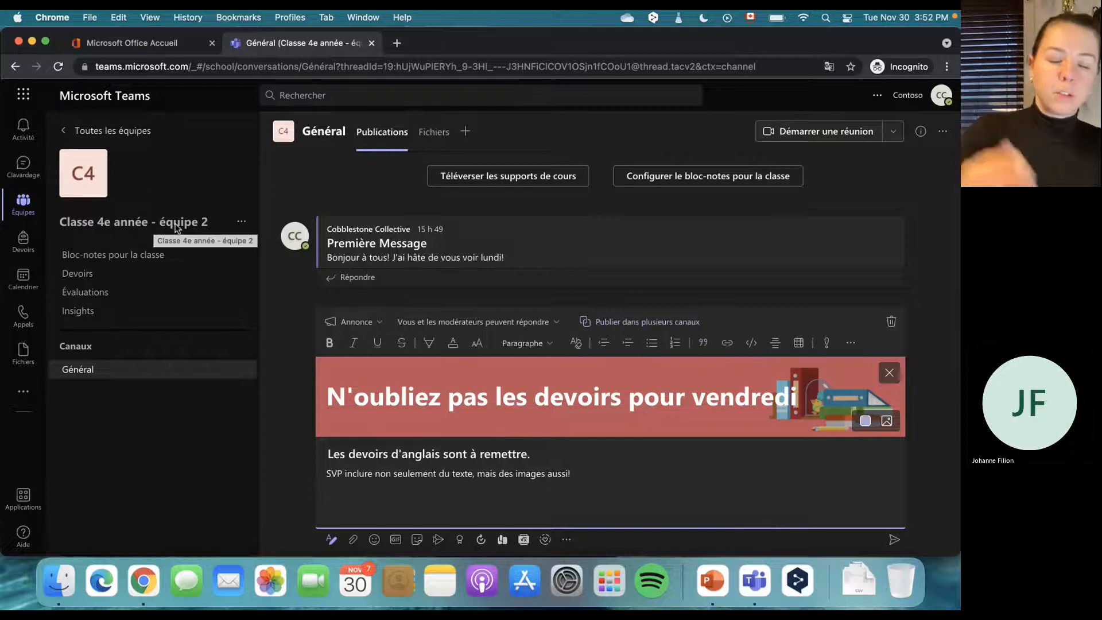
pyautogui.click(610, 327)
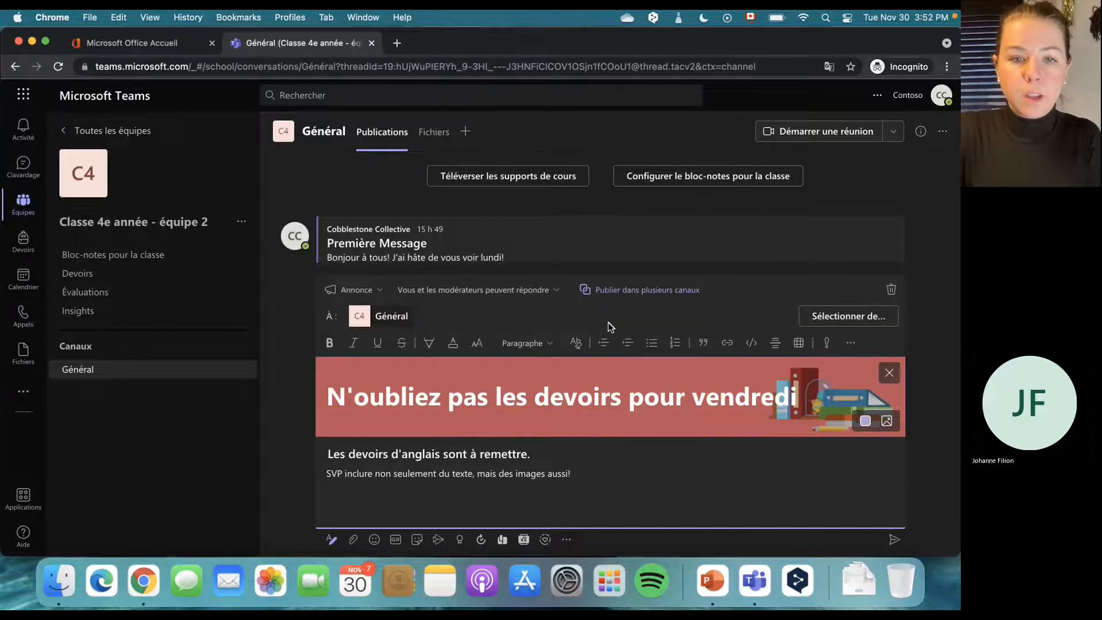
# Step: Add the English channel of the Grade 4 Group 2 team as a second destination and publish the announcement
pyautogui.click(841, 319)
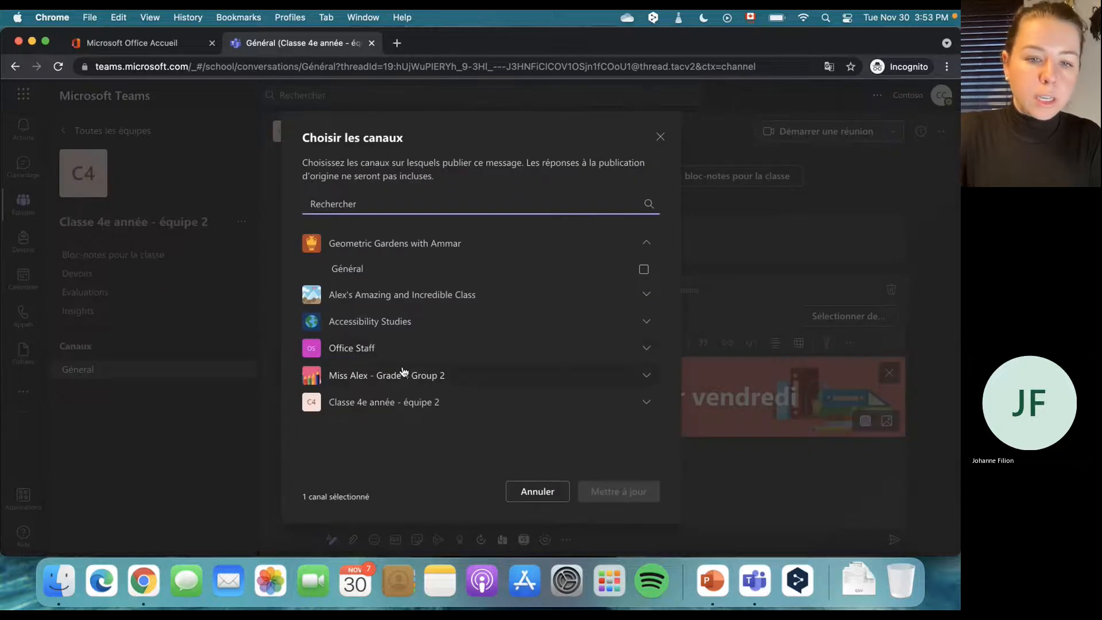
pyautogui.click(457, 382)
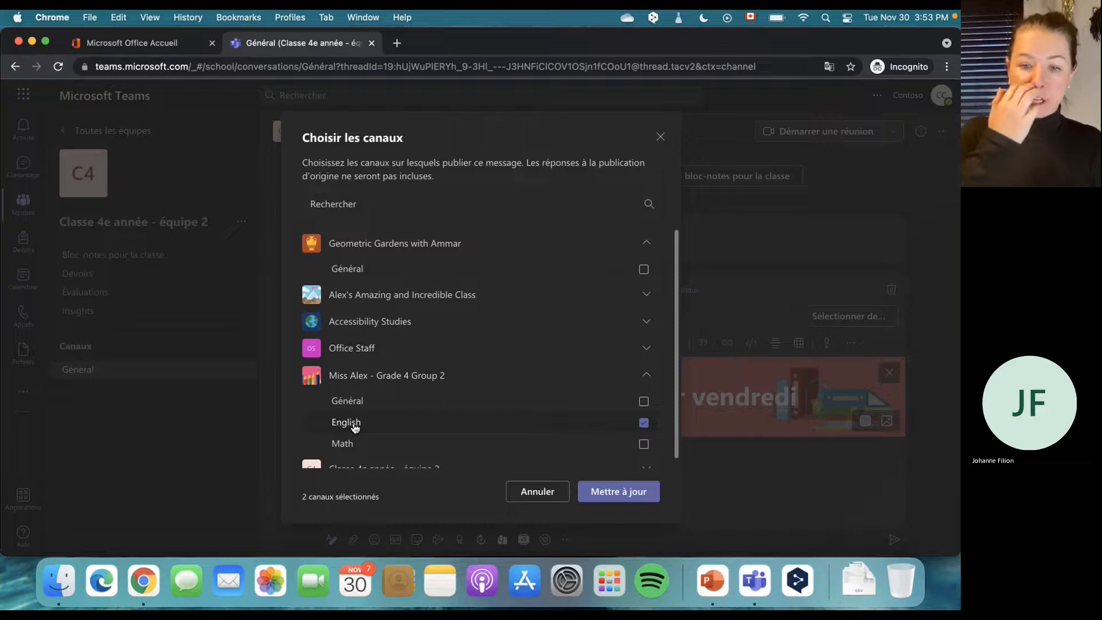
pyautogui.click(619, 496)
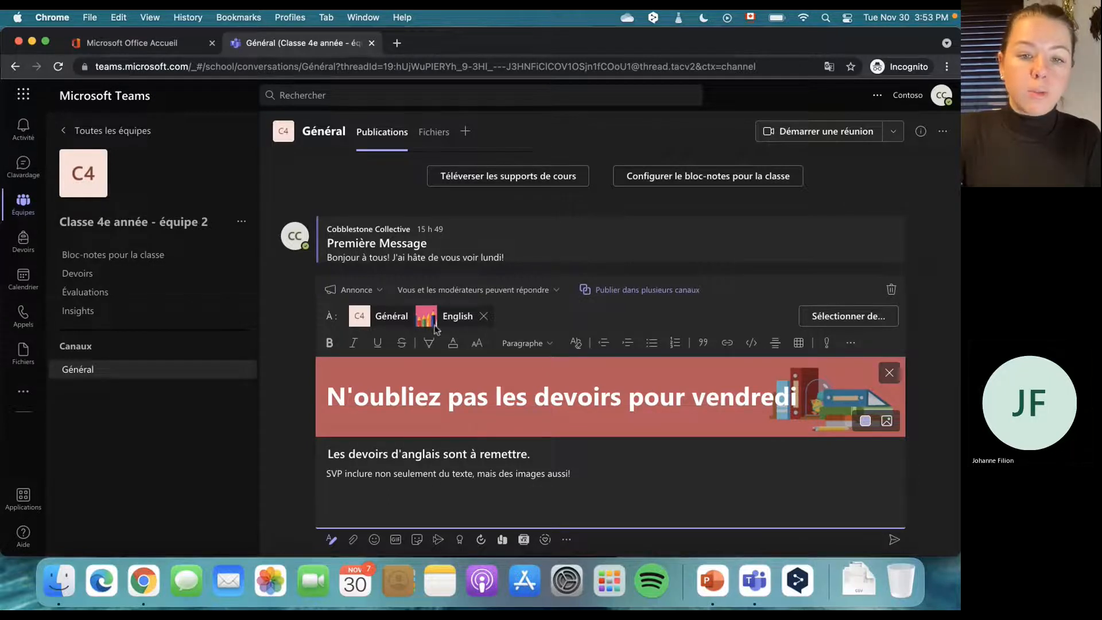
pyautogui.click(893, 539)
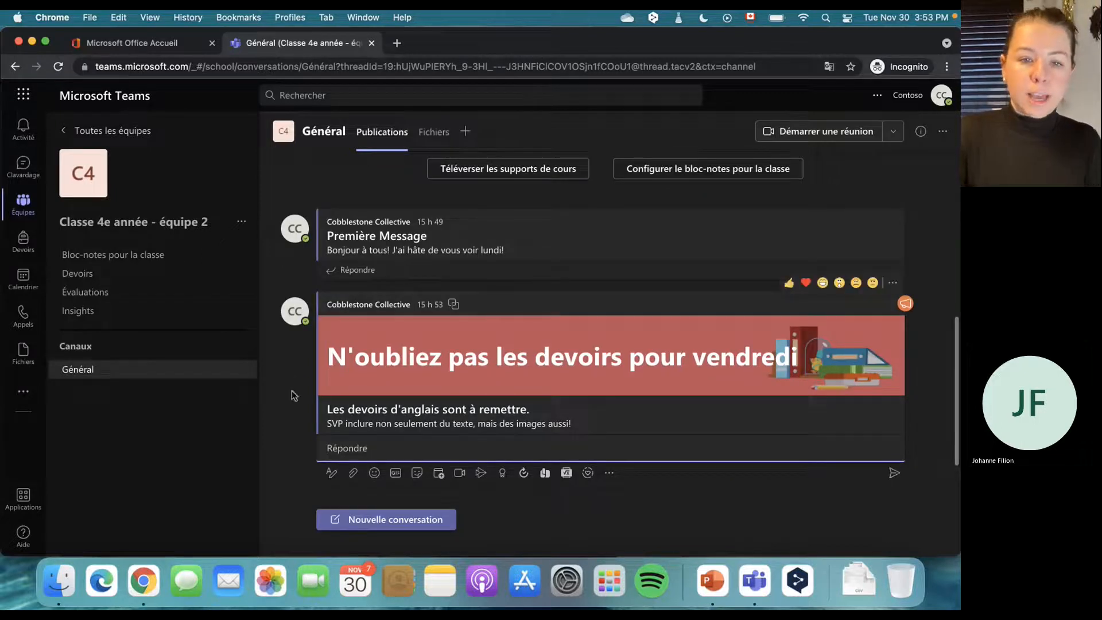
# Step: Check the announcement in the English channel of the Grade 4 Group 2 team, and return to the team Classe 4e année - équipe 2
pyautogui.click(65, 131)
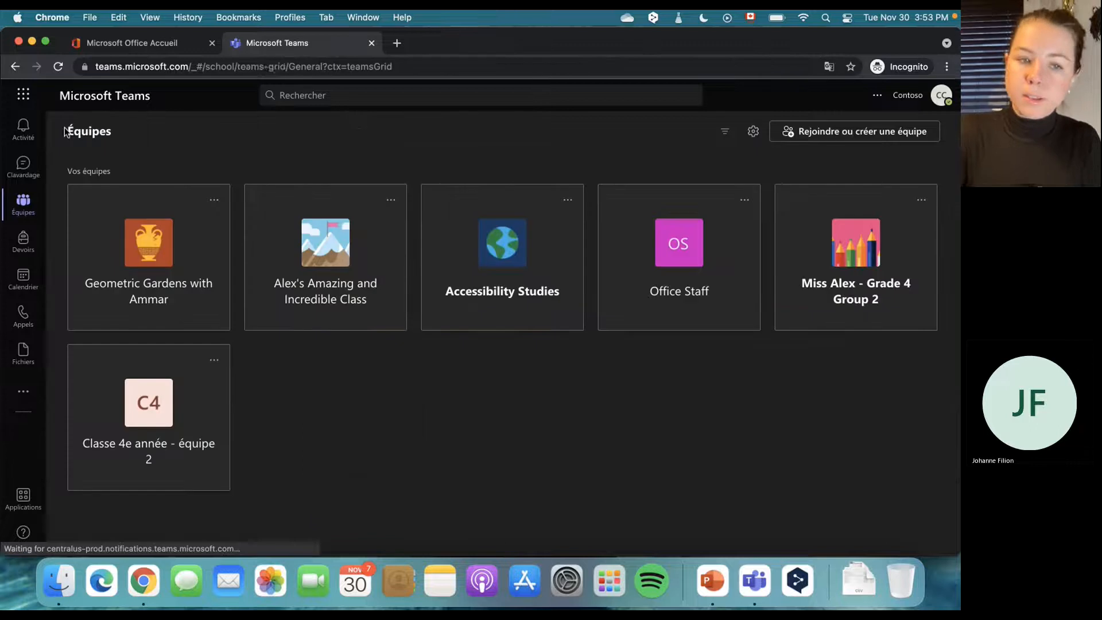
pyautogui.click(876, 281)
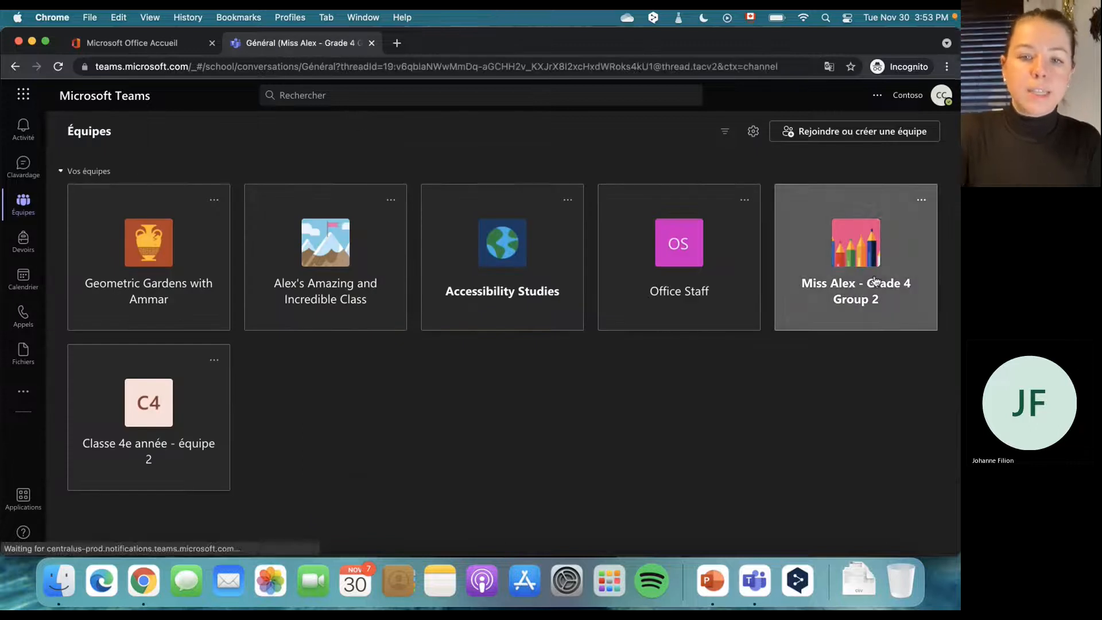
pyautogui.click(118, 396)
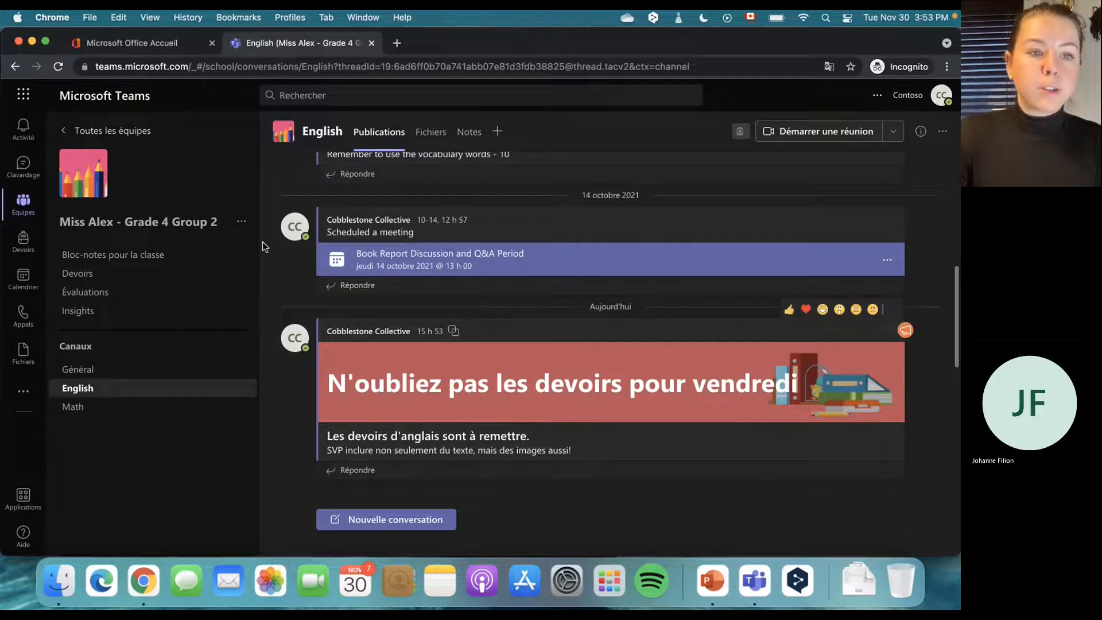
pyautogui.click(92, 131)
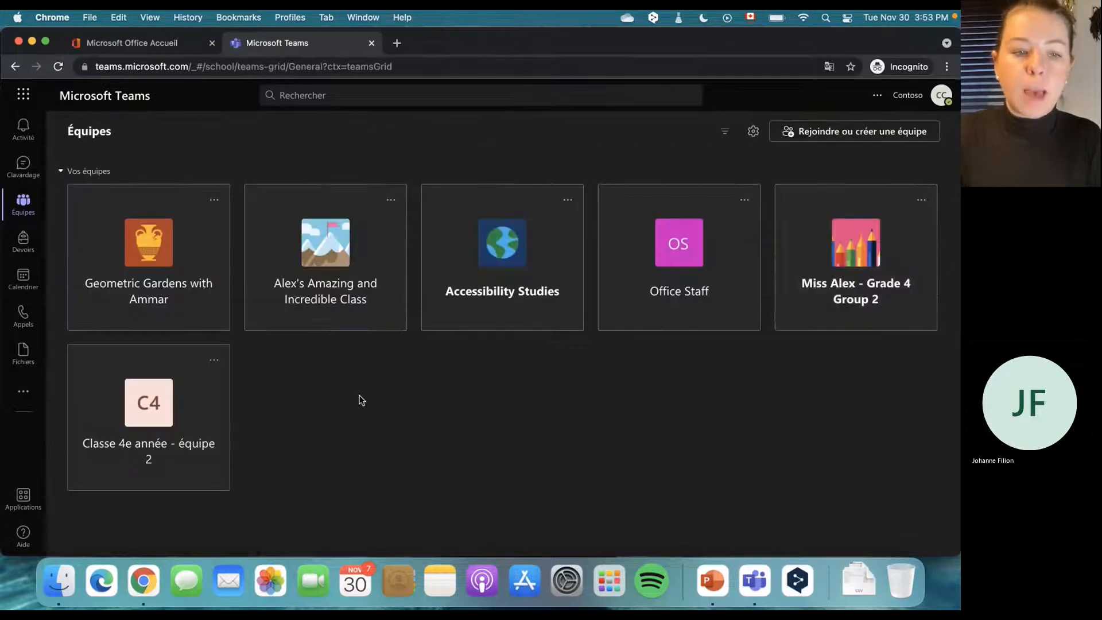
pyautogui.click(165, 413)
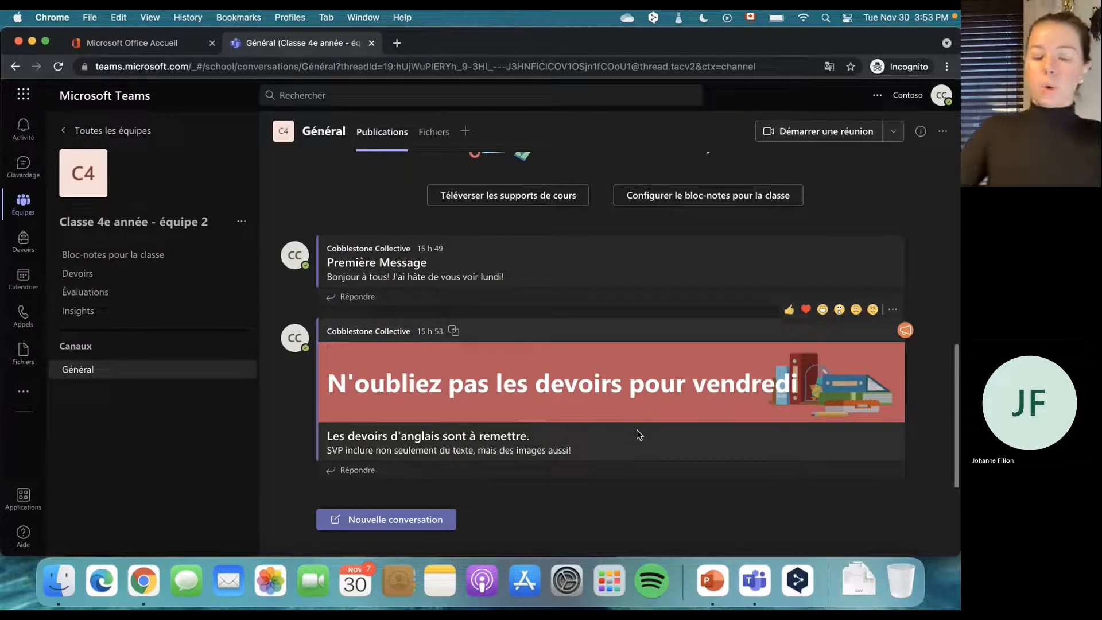
# Step: Switch to PowerPoint and start the slide show from the slide "Créer une publication dans Teams"
pyautogui.click(705, 598)
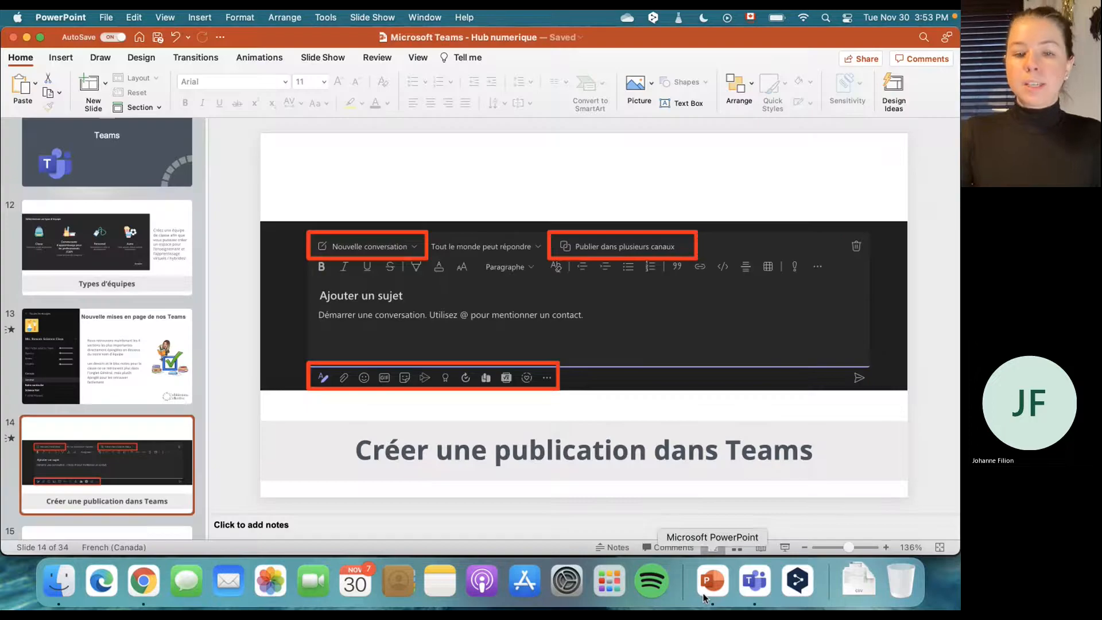
pyautogui.scroll(-2, 655, 498)
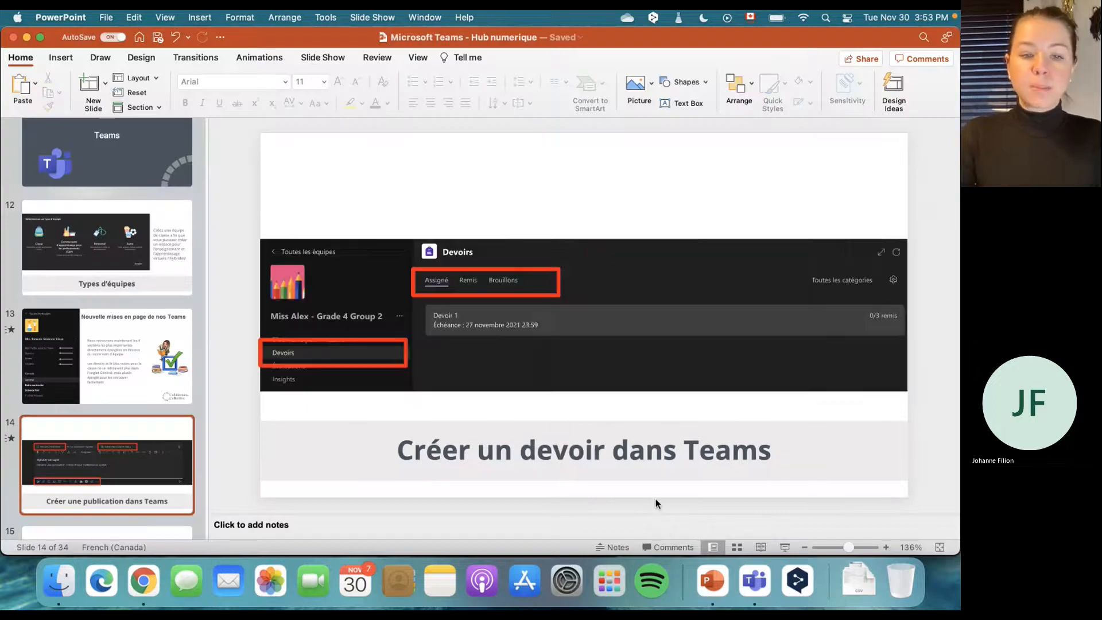
pyautogui.scroll(2, 130, 221)
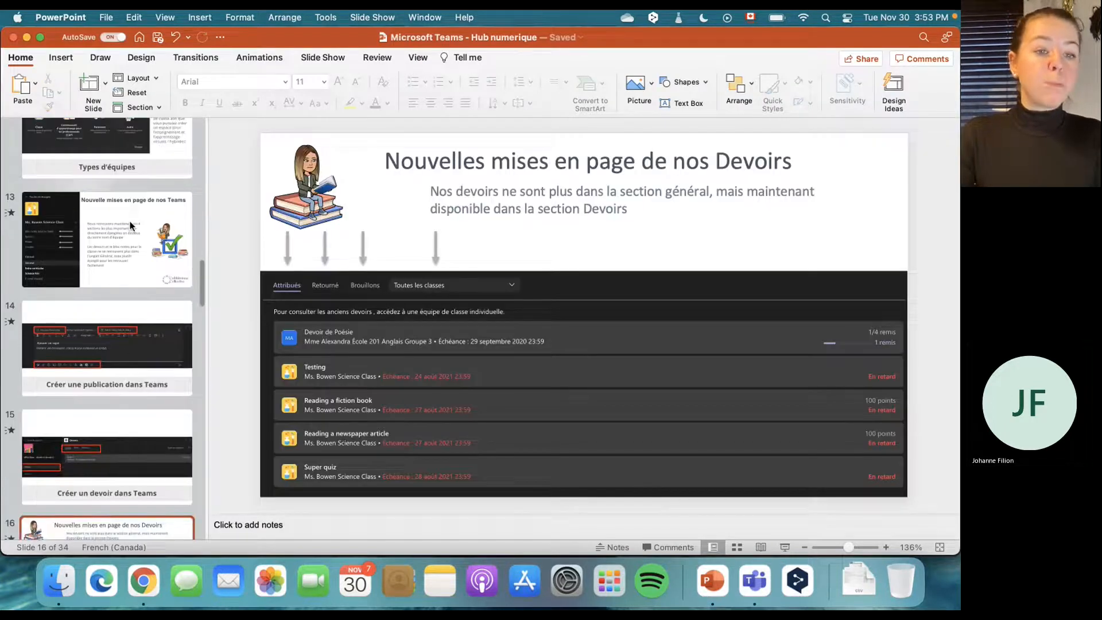
pyautogui.click(121, 350)
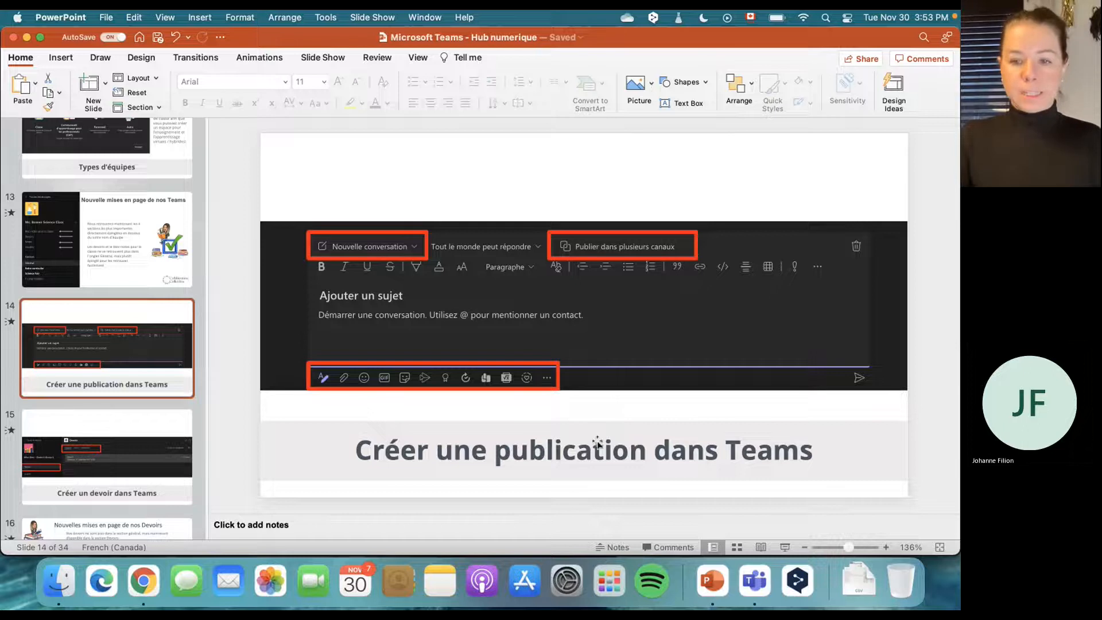
pyautogui.click(785, 547)
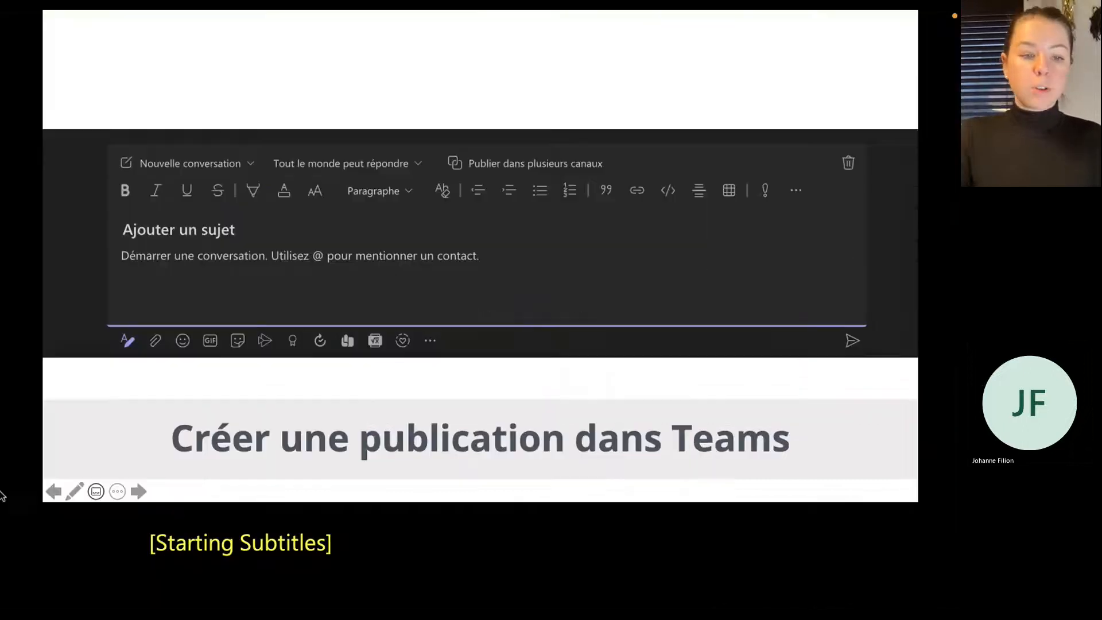
# Step: Present the highlights on the "Créer une publication dans Teams" slide and on the first "Créer un devoir dans Teams" slide
pyautogui.click(101, 493)
pyautogui.click(320, 424)
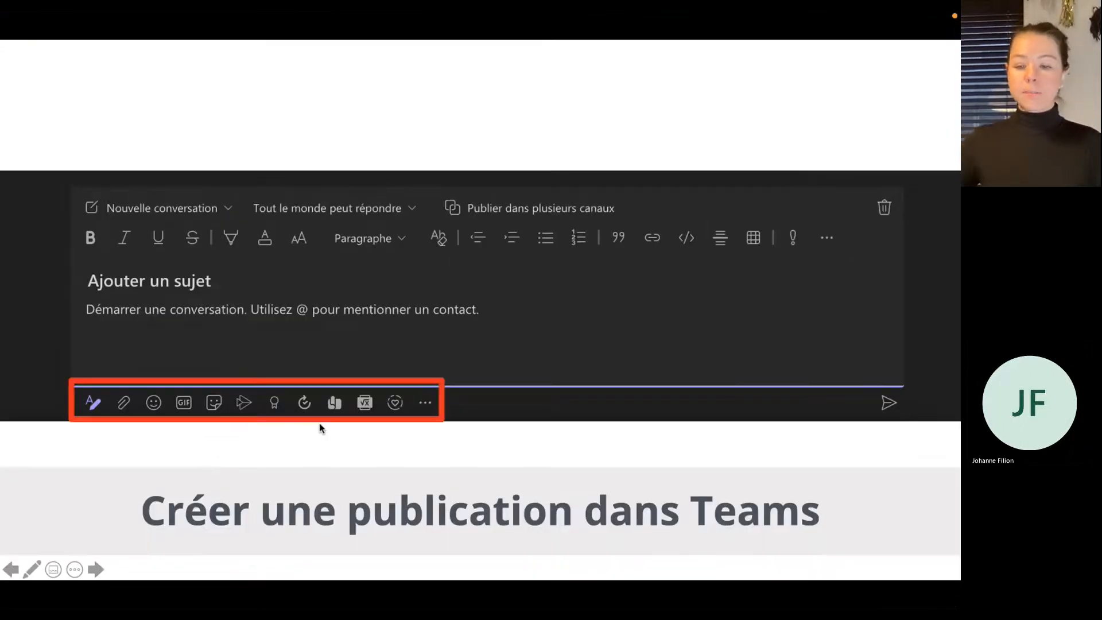
pyautogui.click(320, 424)
pyautogui.click(319, 423)
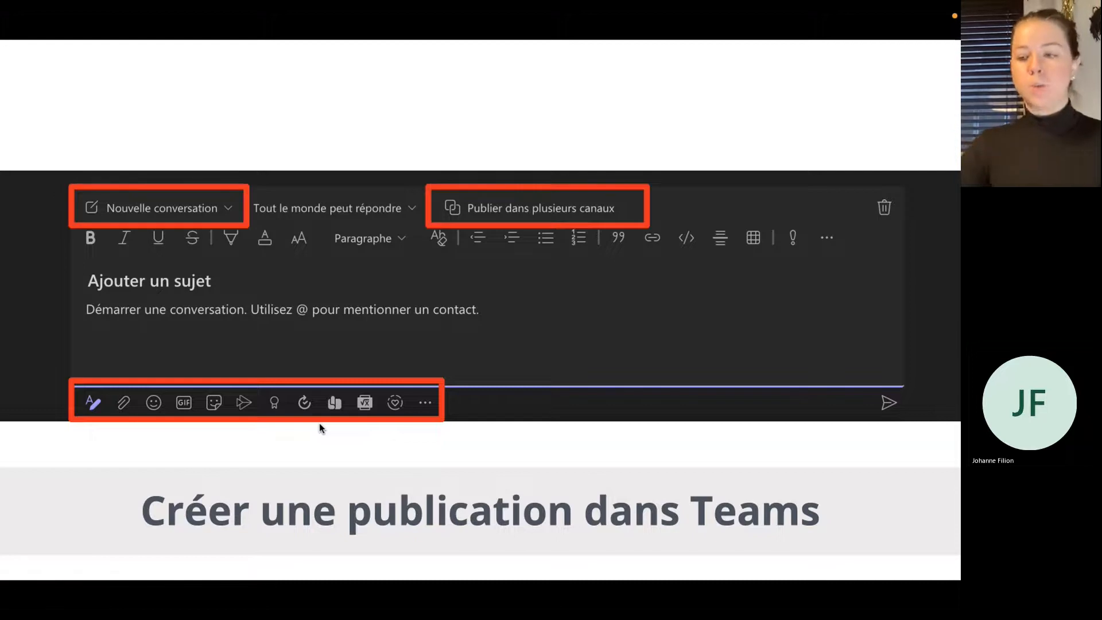
pyautogui.click(319, 424)
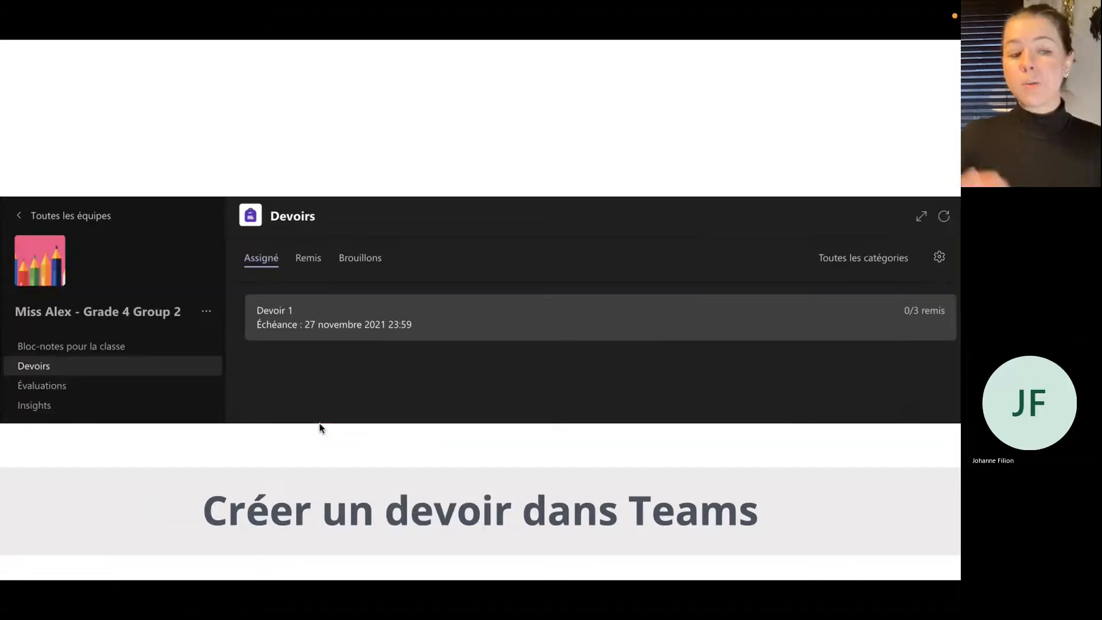
pyautogui.click(319, 423)
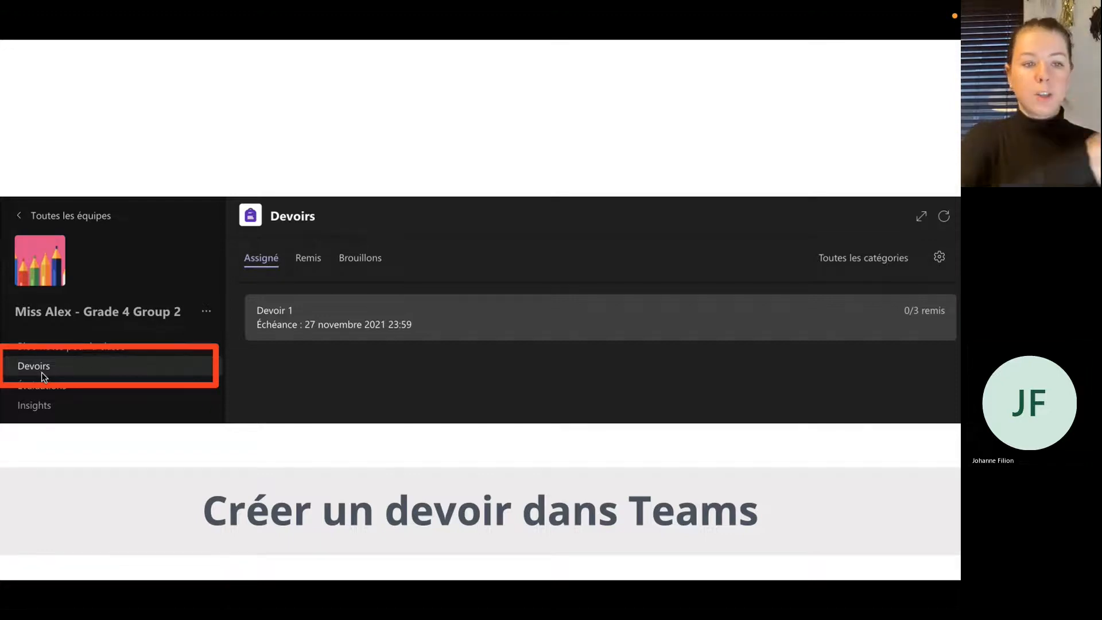
pyautogui.click(95, 349)
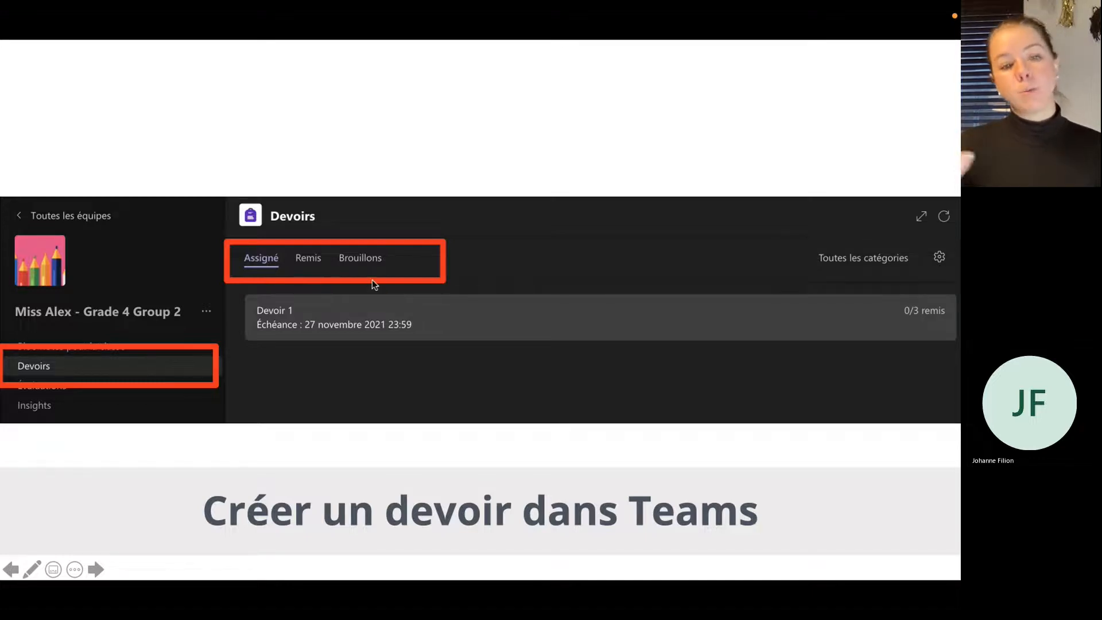
# Step: Present the "Nouvelles mises en page de nos Devoirs" slide, advance to the slide about the Créer button, and end the slide show
pyautogui.press('Right')
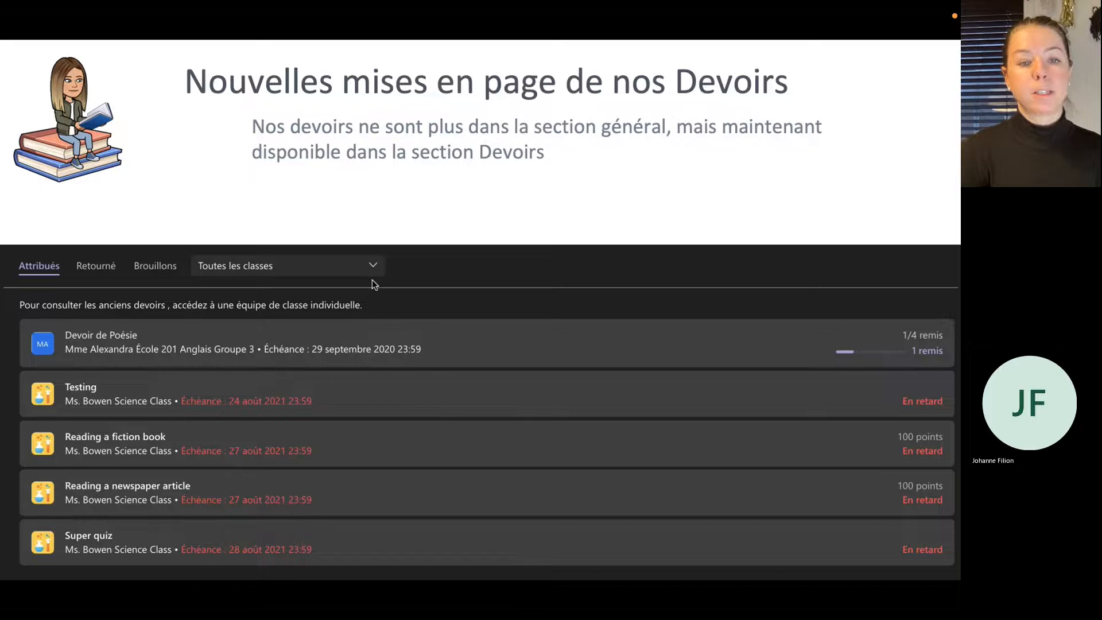
pyautogui.press('Right')
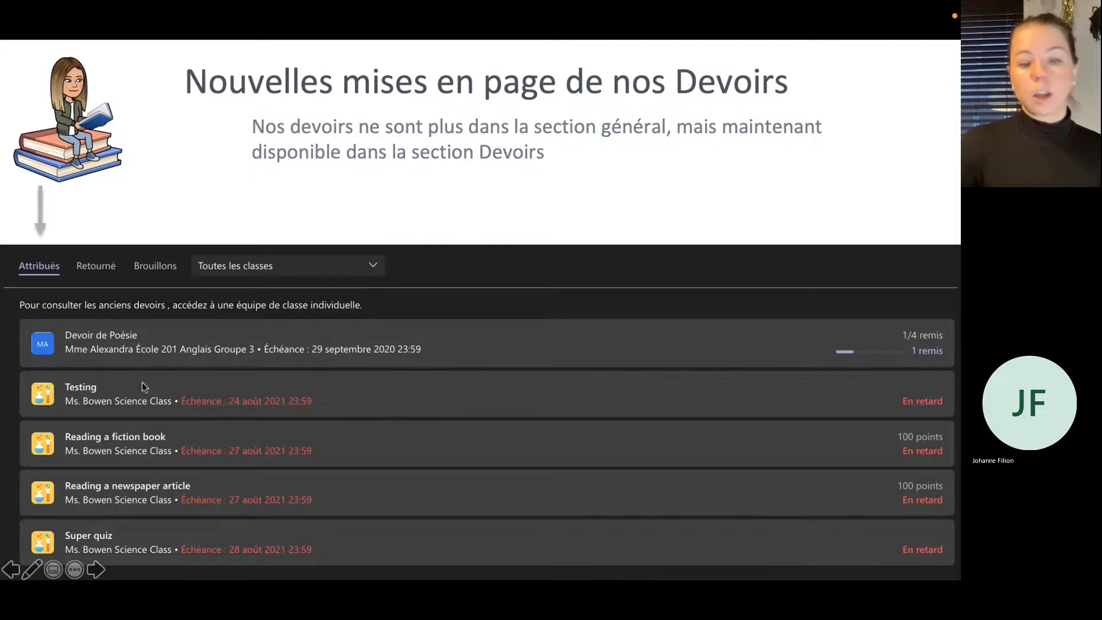
pyautogui.click(165, 370)
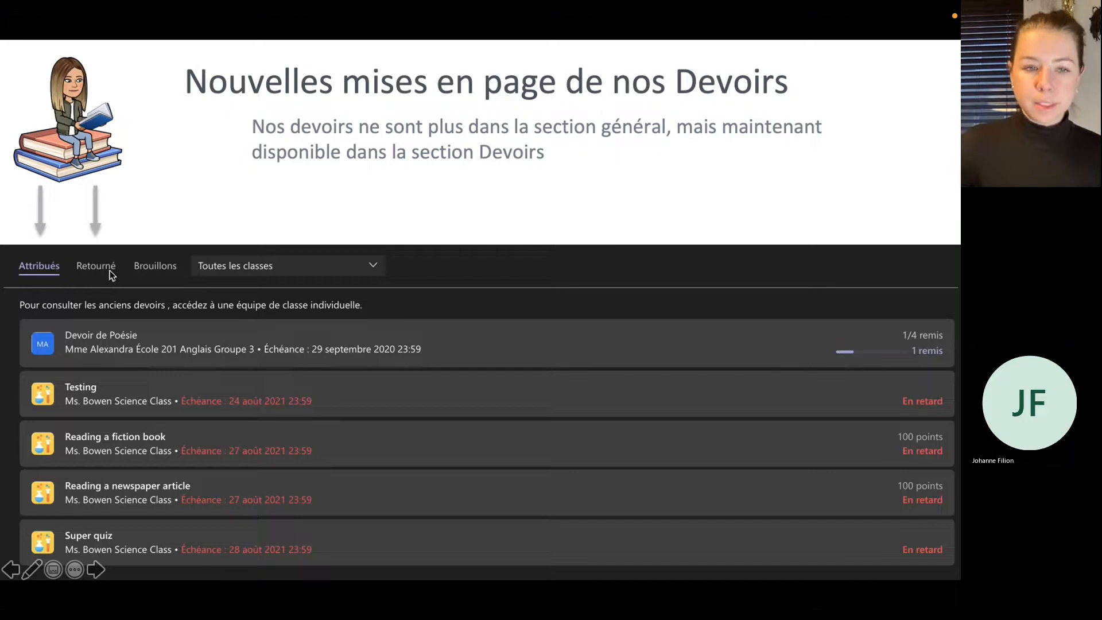
pyautogui.press('Right')
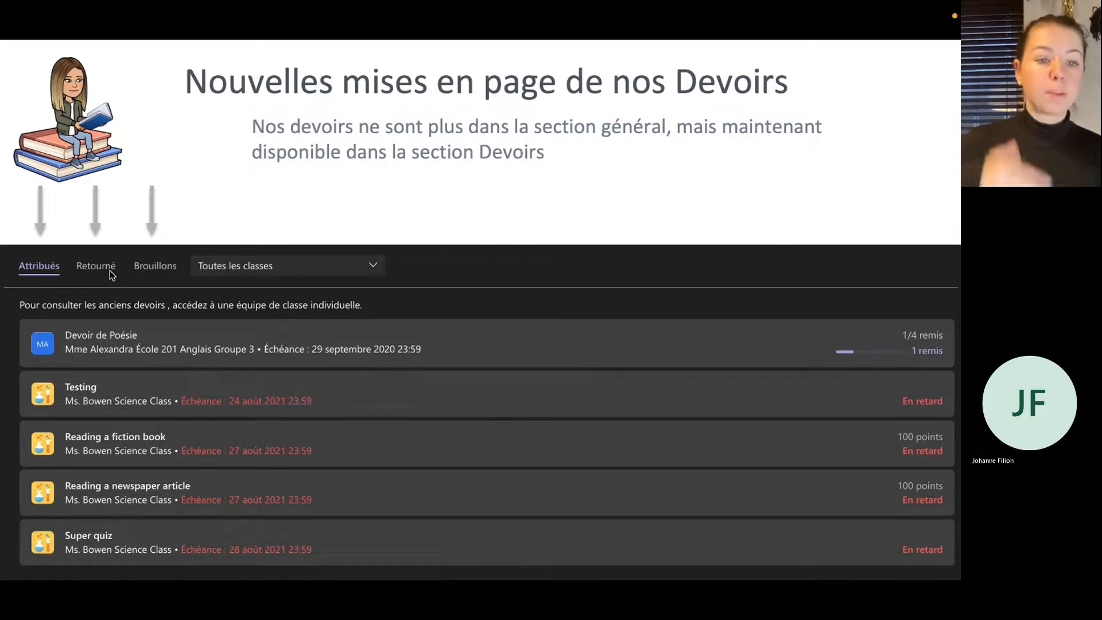
pyautogui.press('Right')
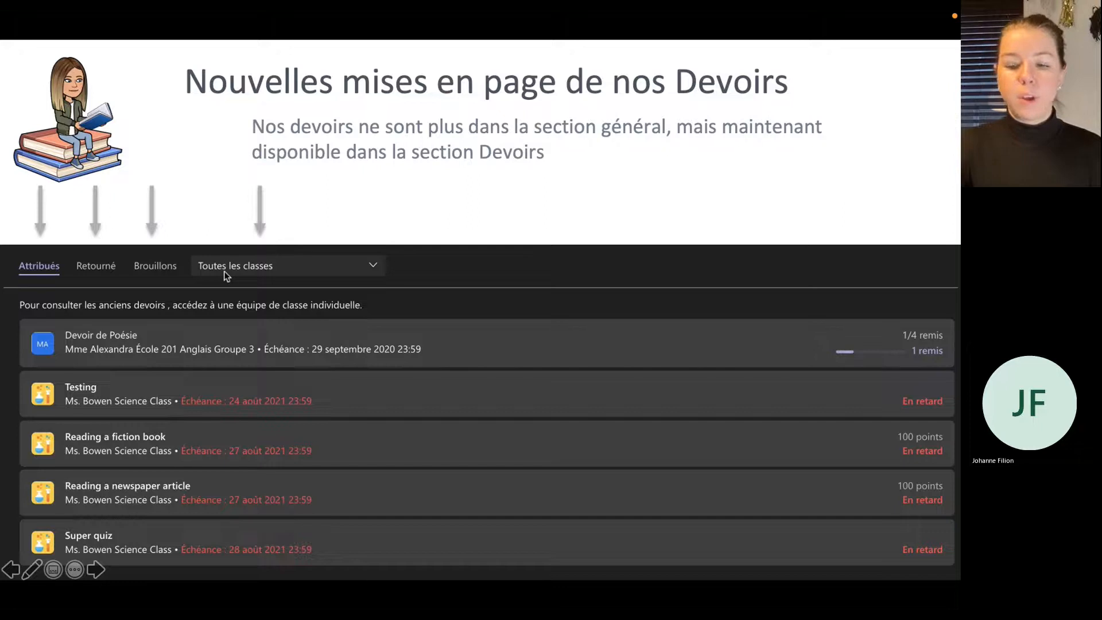
pyautogui.press('Right')
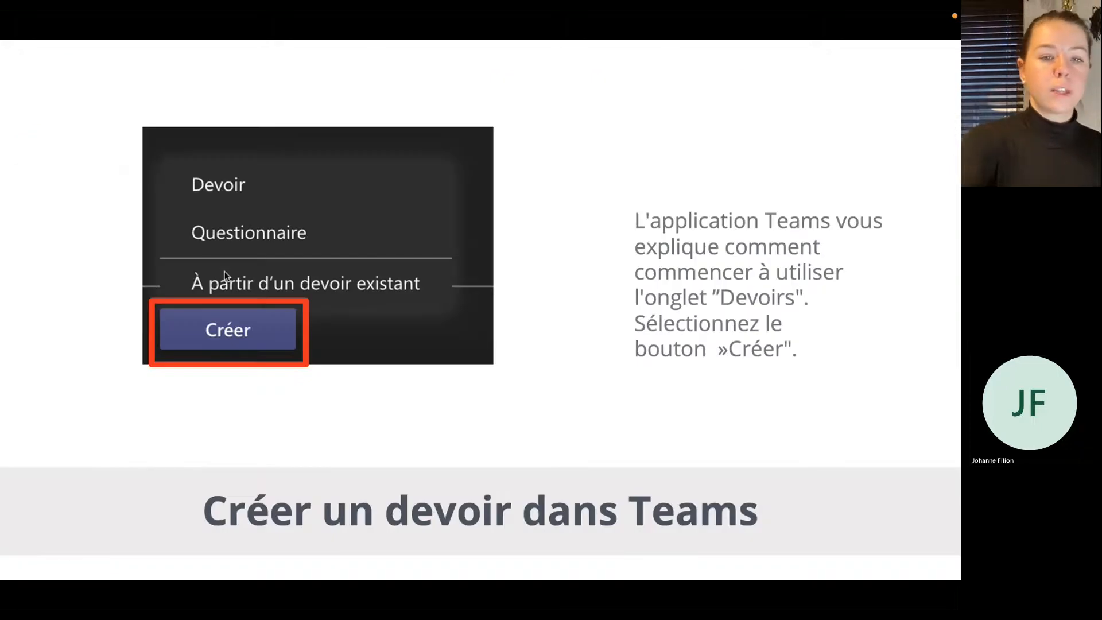
pyautogui.press('Escape')
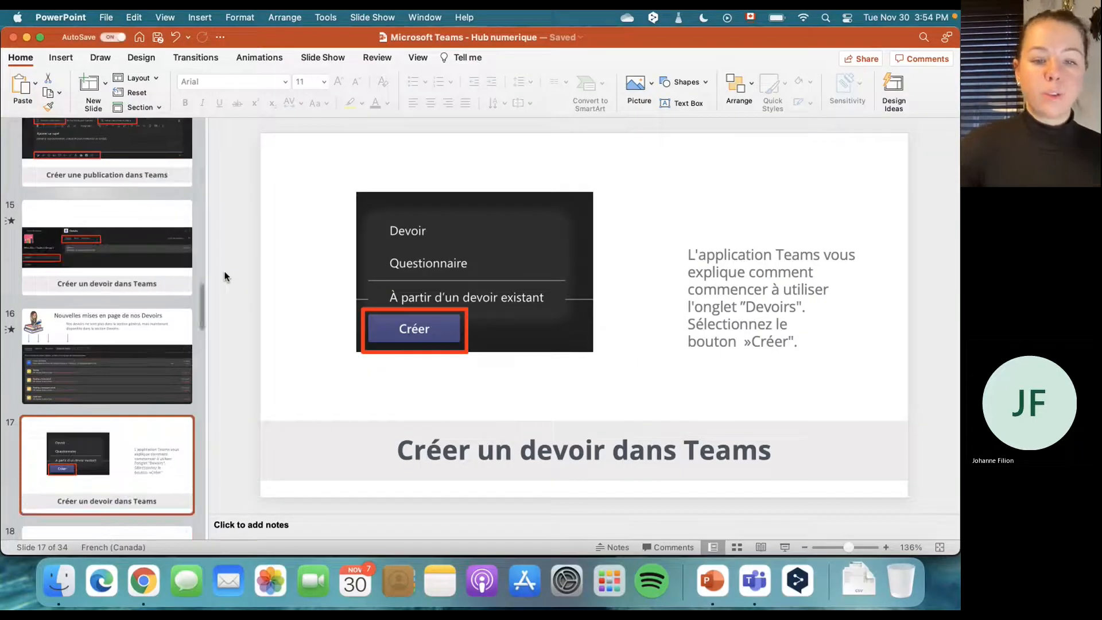
# Step: Switch to Teams in Chrome and review the assigned, returned and draft homework lists for all classes, ending on Assigné
pyautogui.click(148, 597)
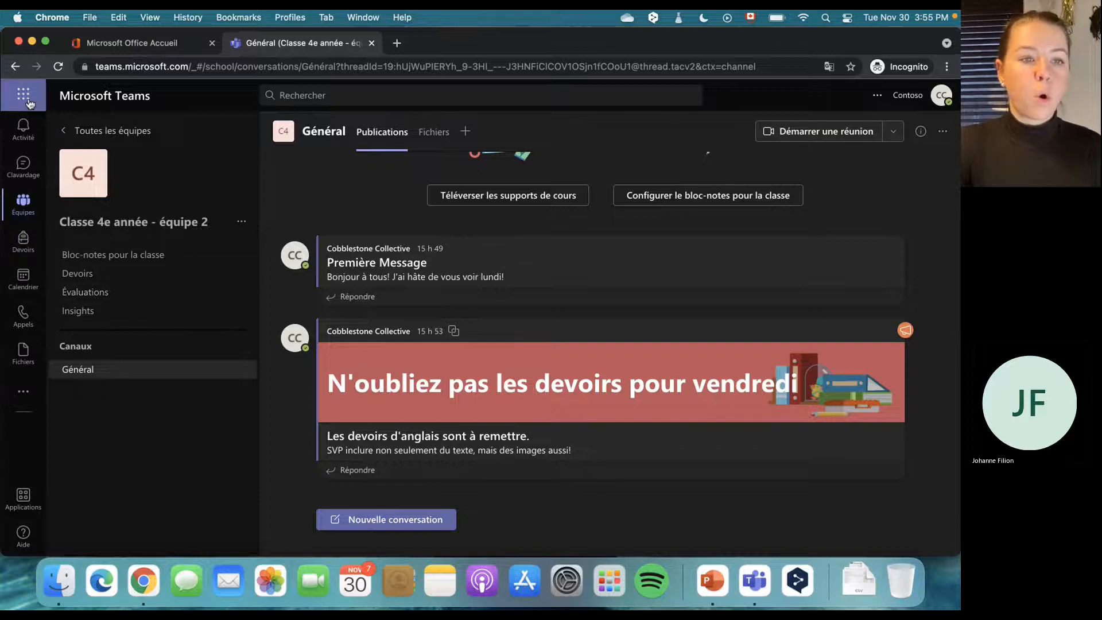
pyautogui.click(24, 249)
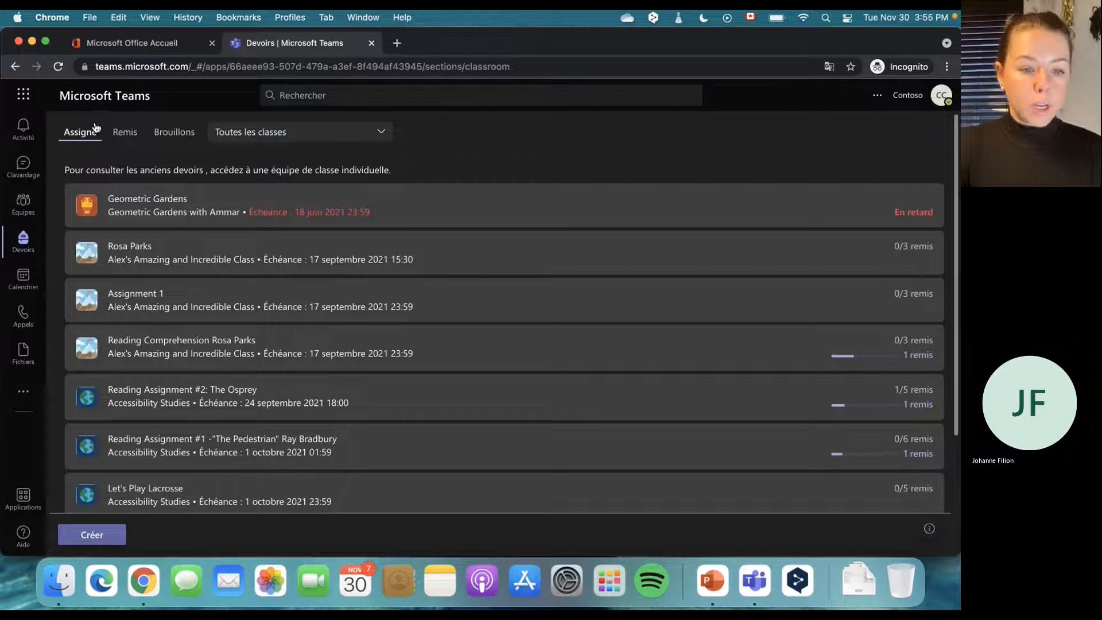
pyautogui.click(127, 144)
pyautogui.click(174, 140)
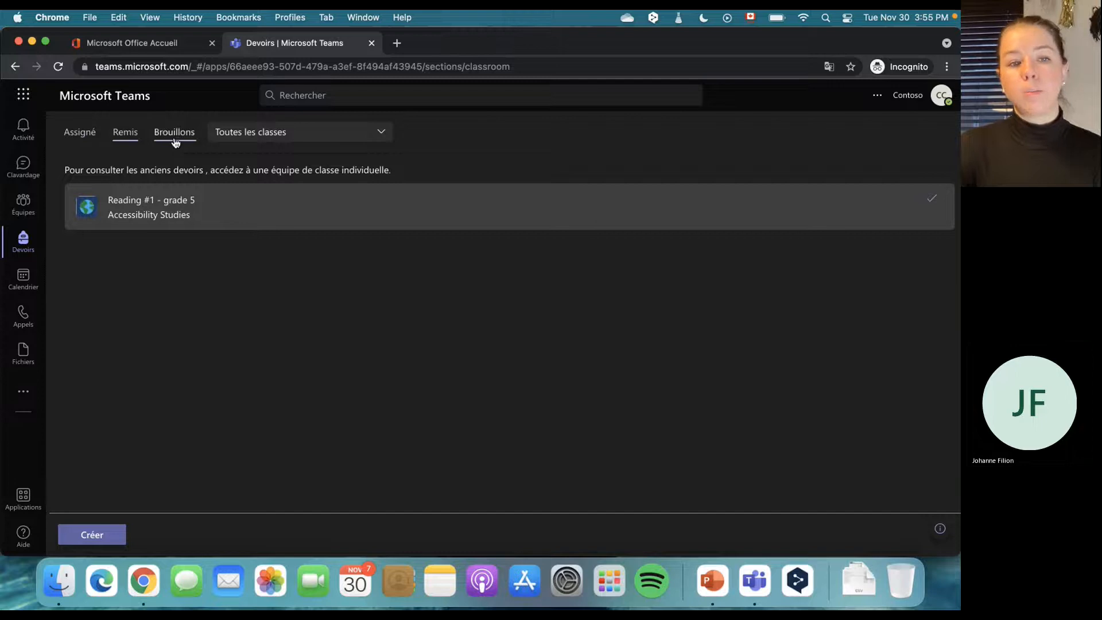
pyautogui.click(85, 140)
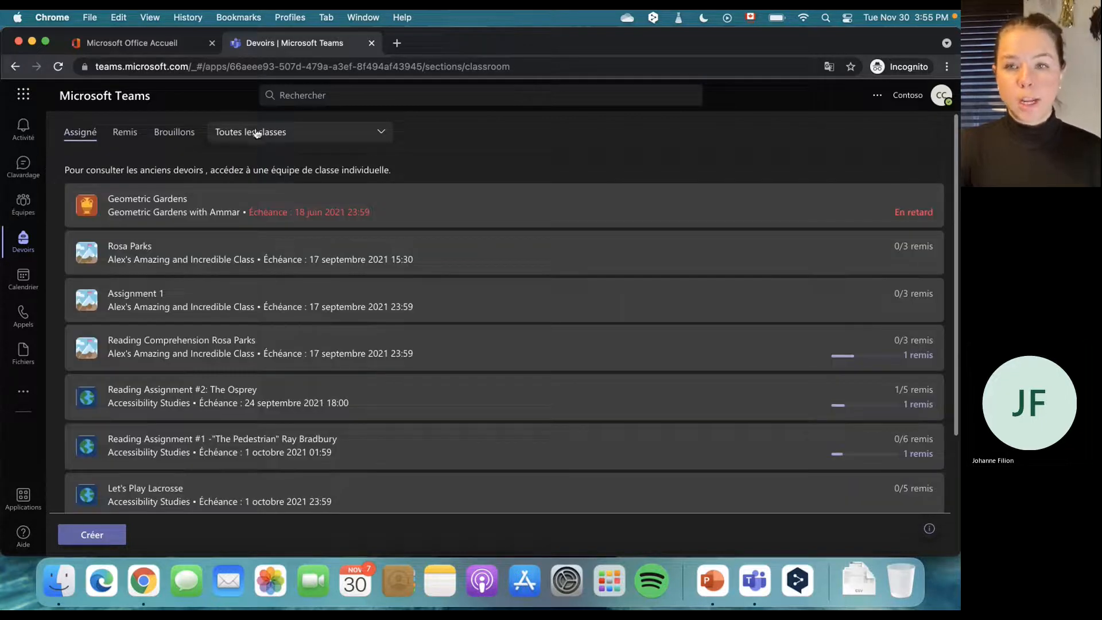
# Step: Filter the homework by the Grade 4 Group 2 class and review its Remis, Brouillons and Assigné lists
pyautogui.click(376, 136)
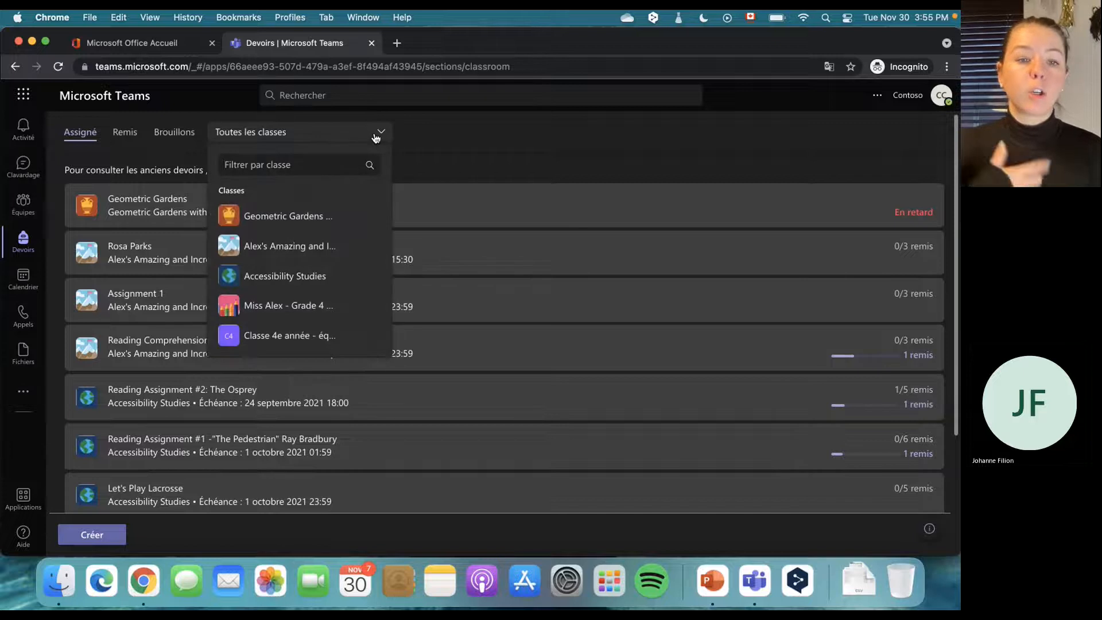
pyautogui.click(255, 308)
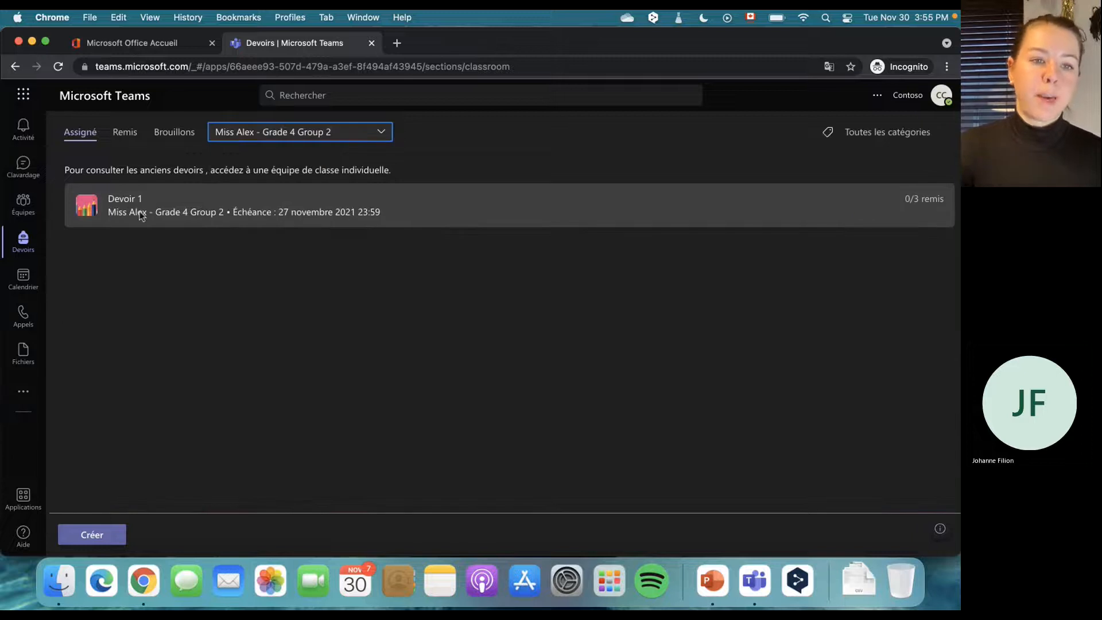
pyautogui.click(127, 131)
pyautogui.click(187, 133)
pyautogui.click(94, 130)
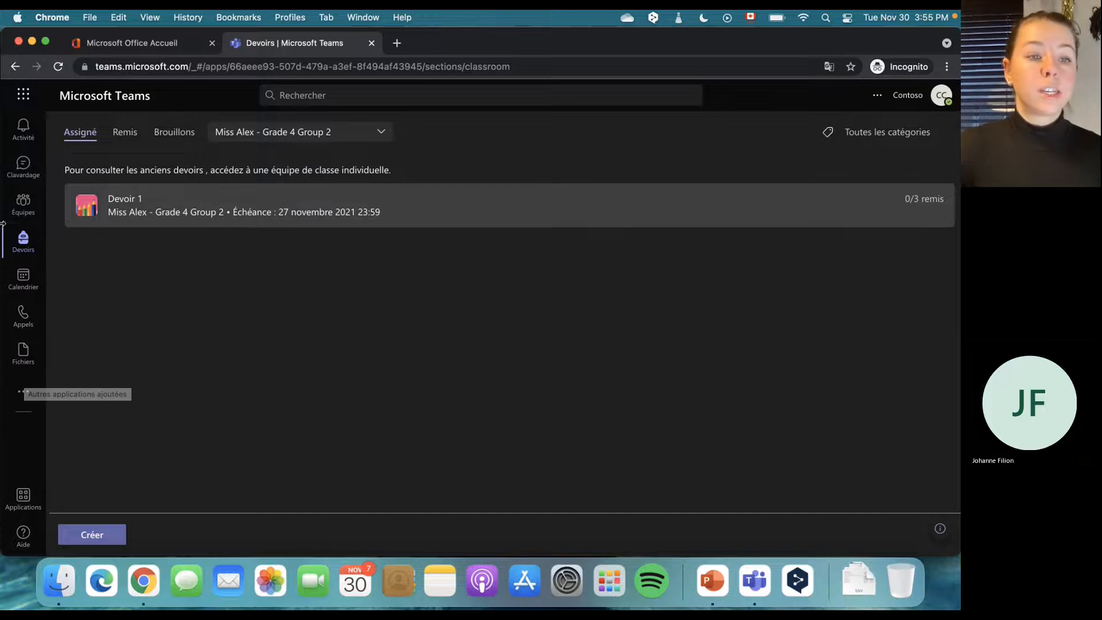
# Step: Return to the team Classe 4e année - équipe 2 and open its own Devoirs page
pyautogui.click(30, 212)
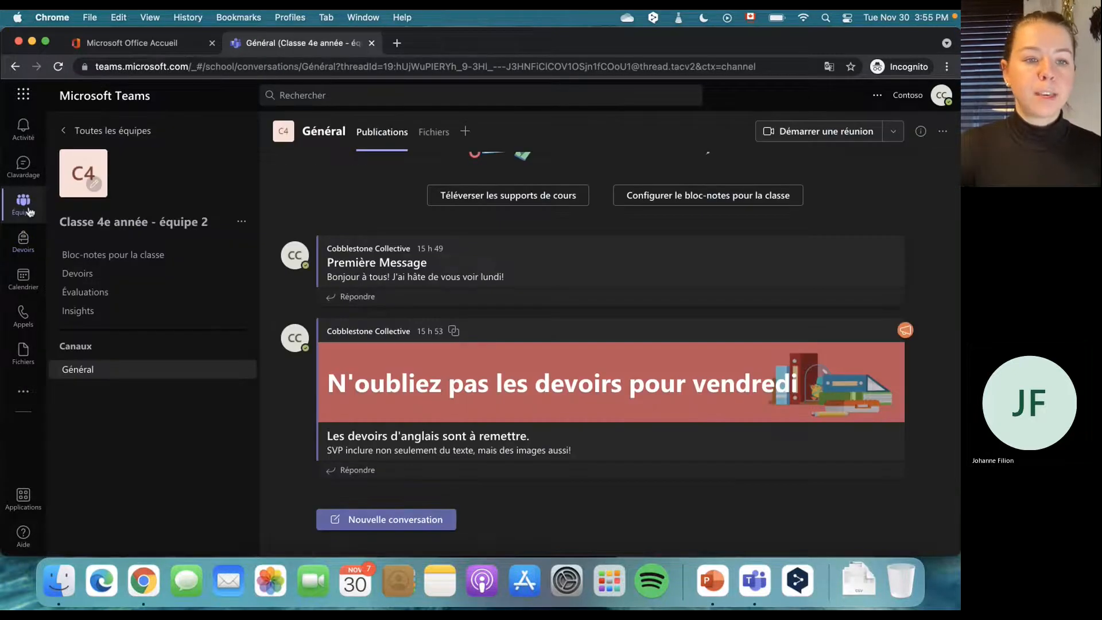
pyautogui.click(82, 274)
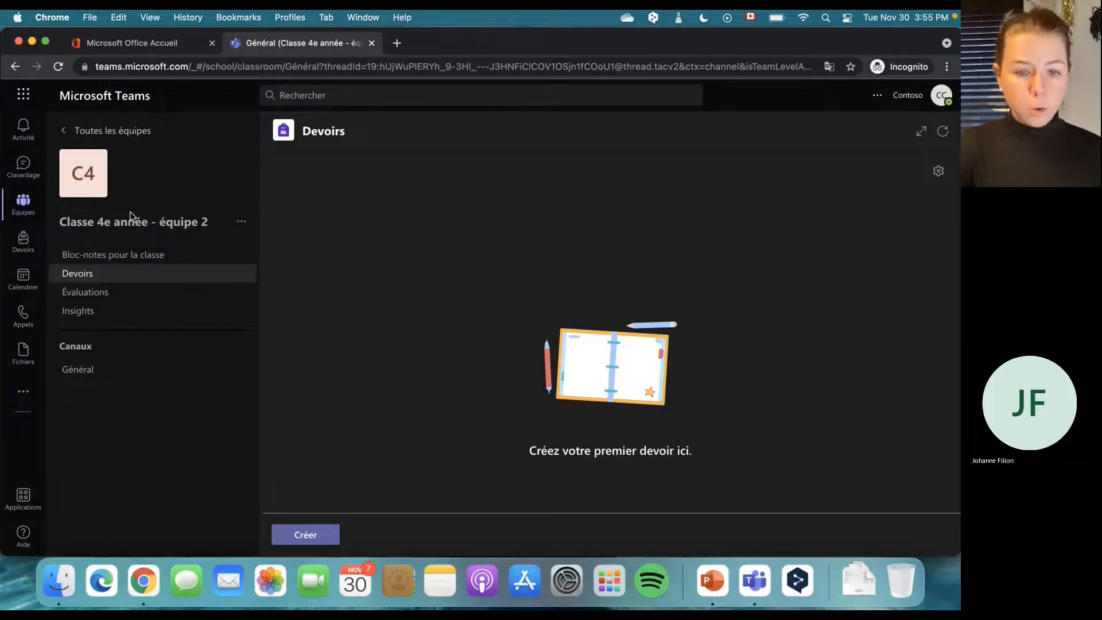
# Step: Switch to PowerPoint, present the slides from "Créer un devoir dans Teams" through "Créer une rubrique dans Teams", and end the slide show
pyautogui.click(705, 580)
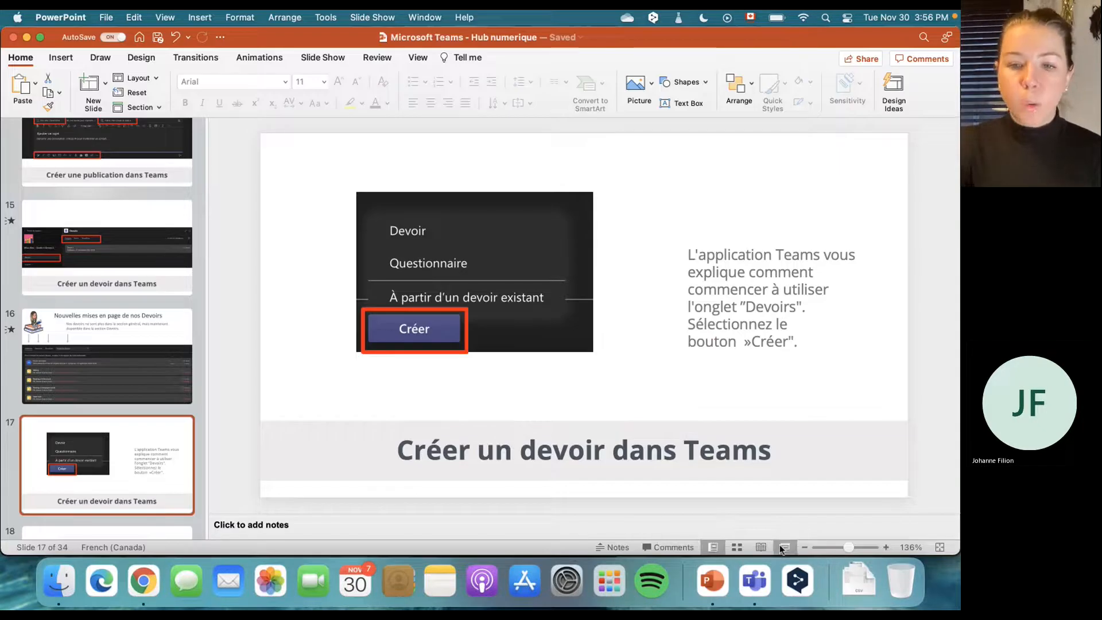
pyautogui.click(784, 547)
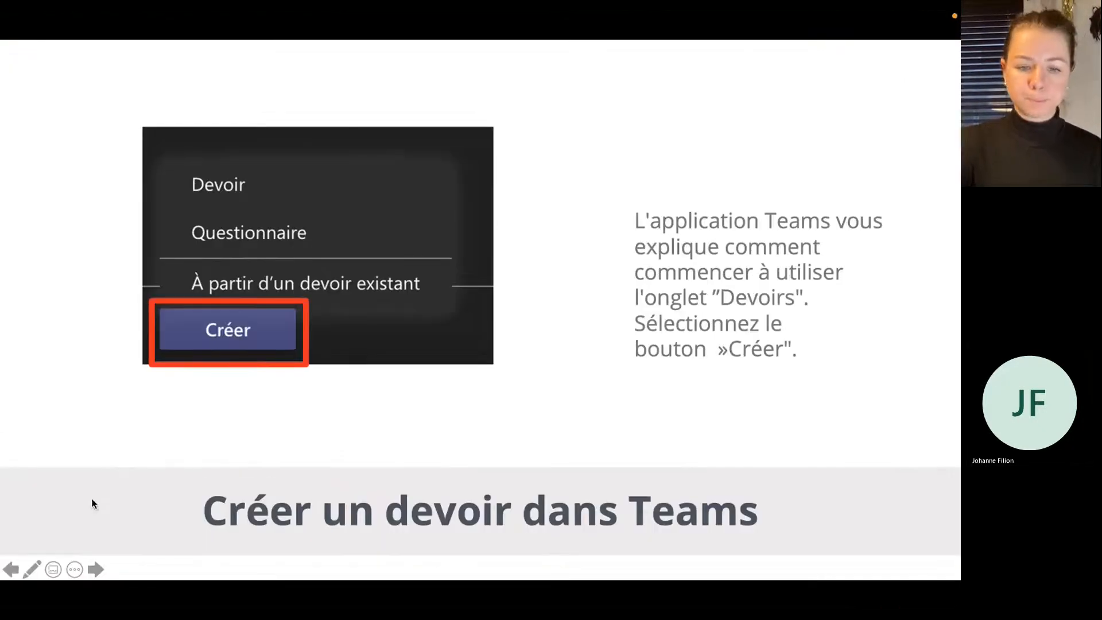
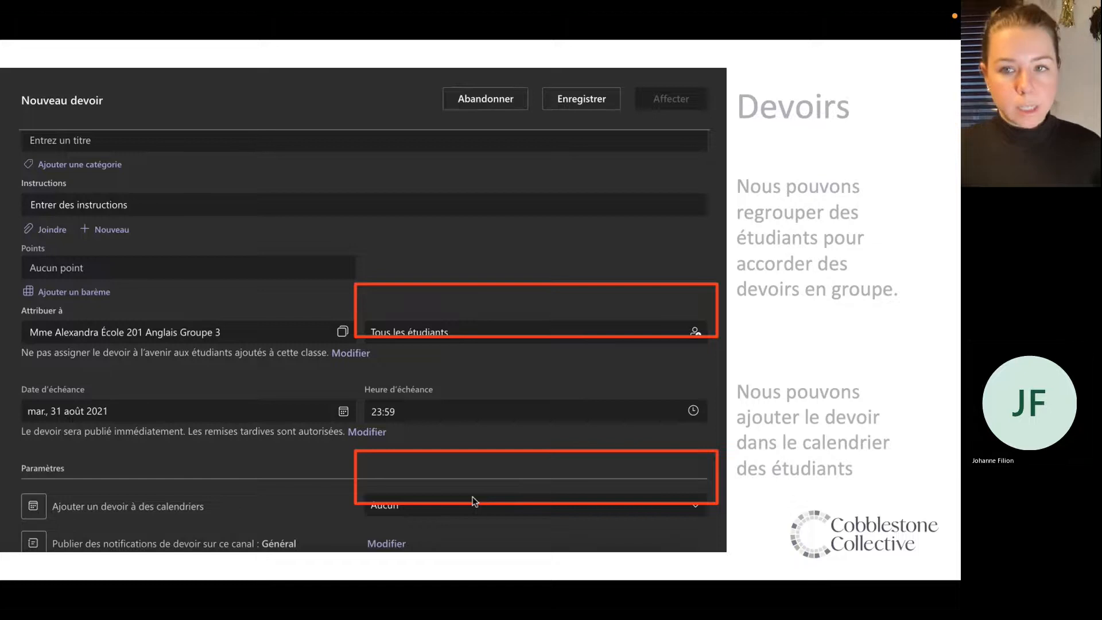
pyautogui.press('Right')
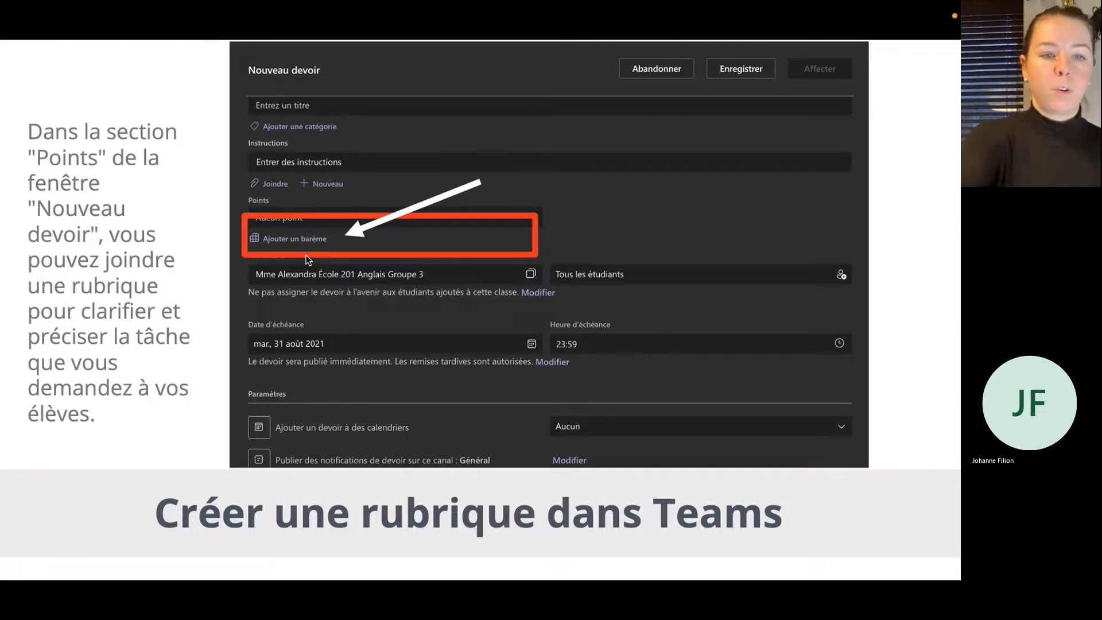
pyautogui.press('Escape')
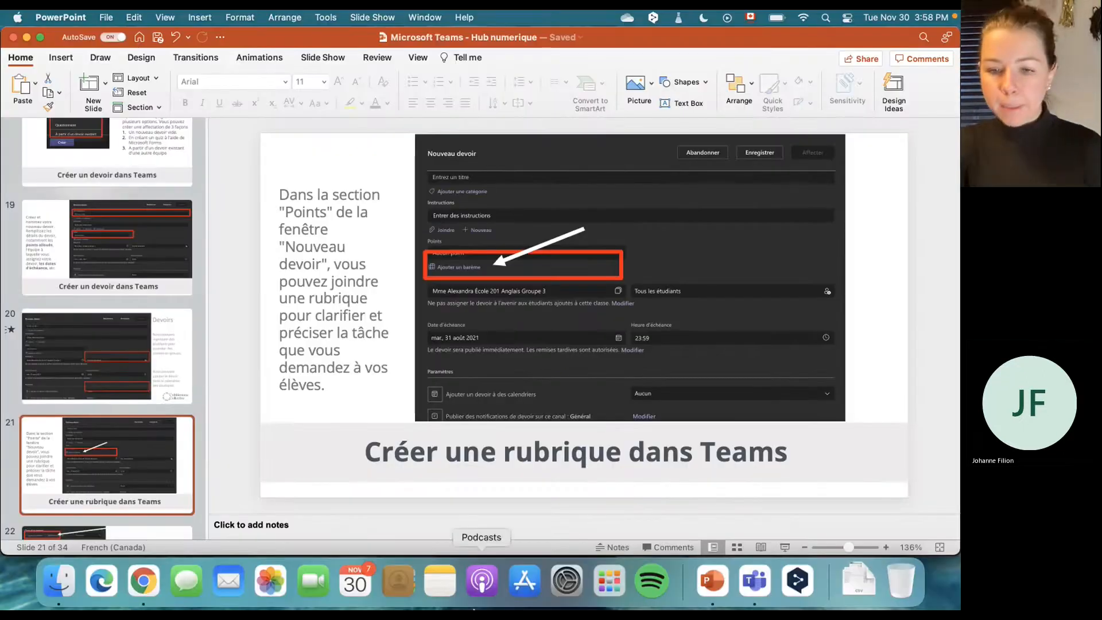
# Step: Switch back to Teams in Chrome and start a new Devoir for Classe 4e année - équipe 2
pyautogui.click(151, 601)
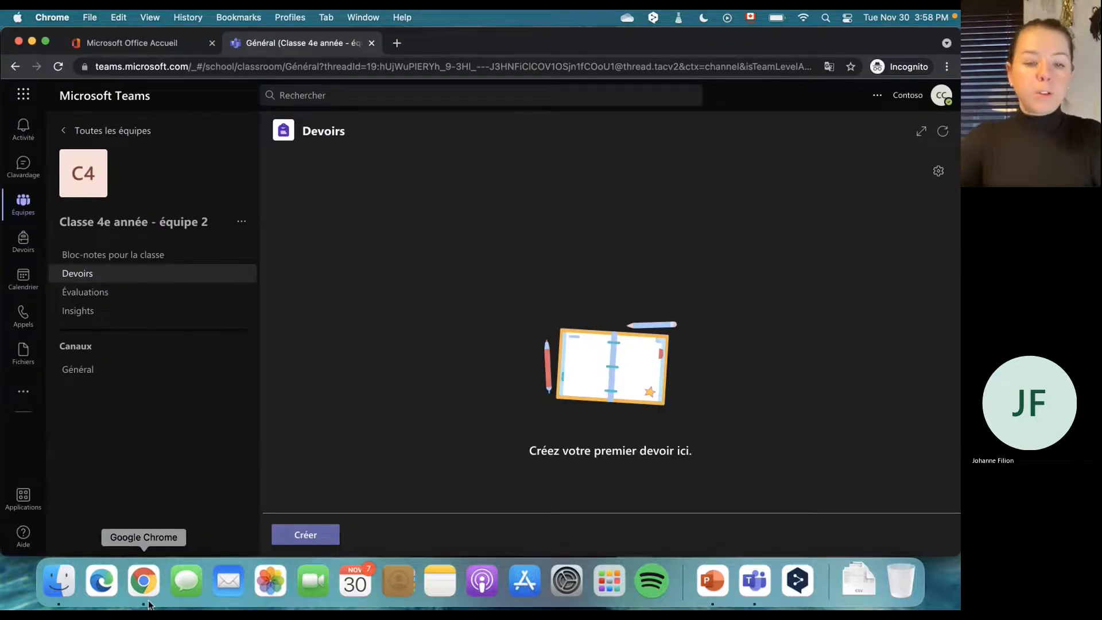
pyautogui.click(313, 537)
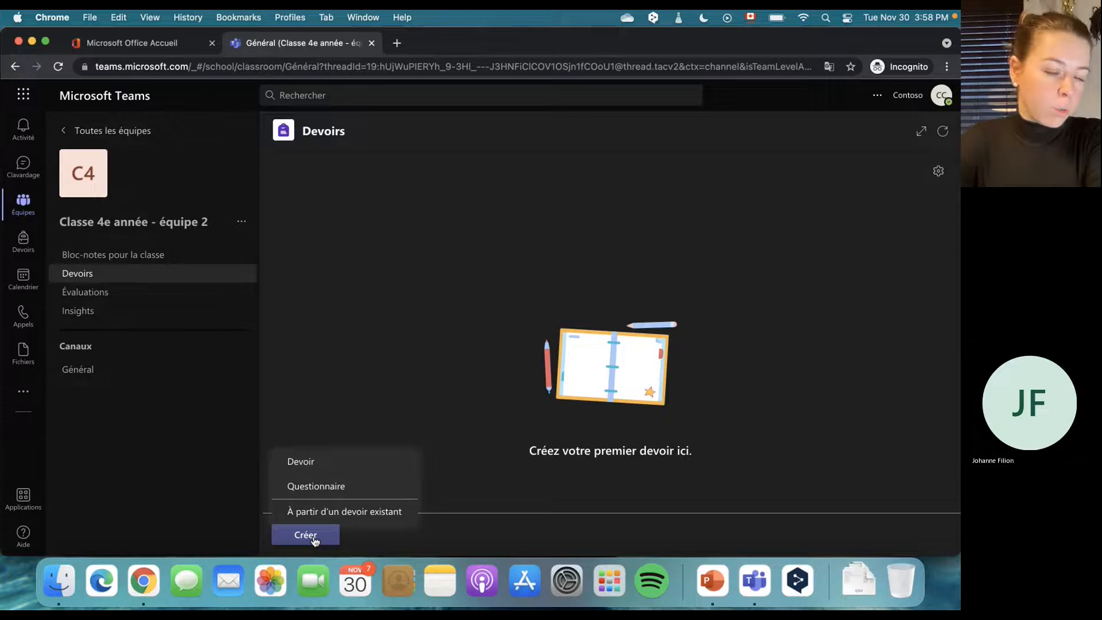
pyautogui.click(310, 467)
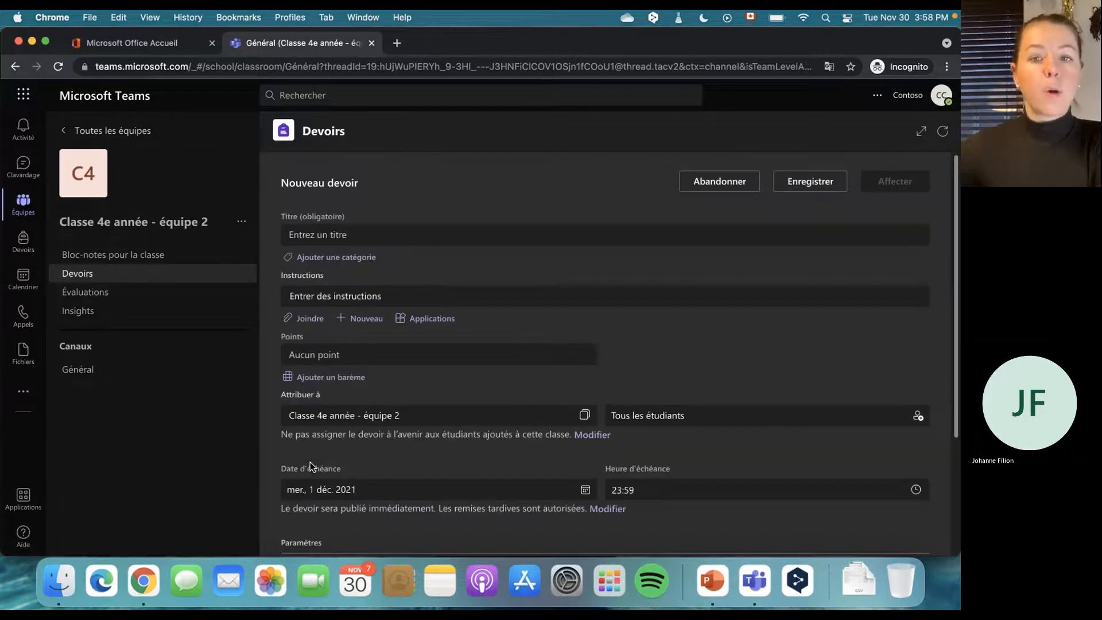
# Step: Title the new homework "Histoire Anglais - Mes expériences pendant les vacances de Noel"
pyautogui.click(317, 233)
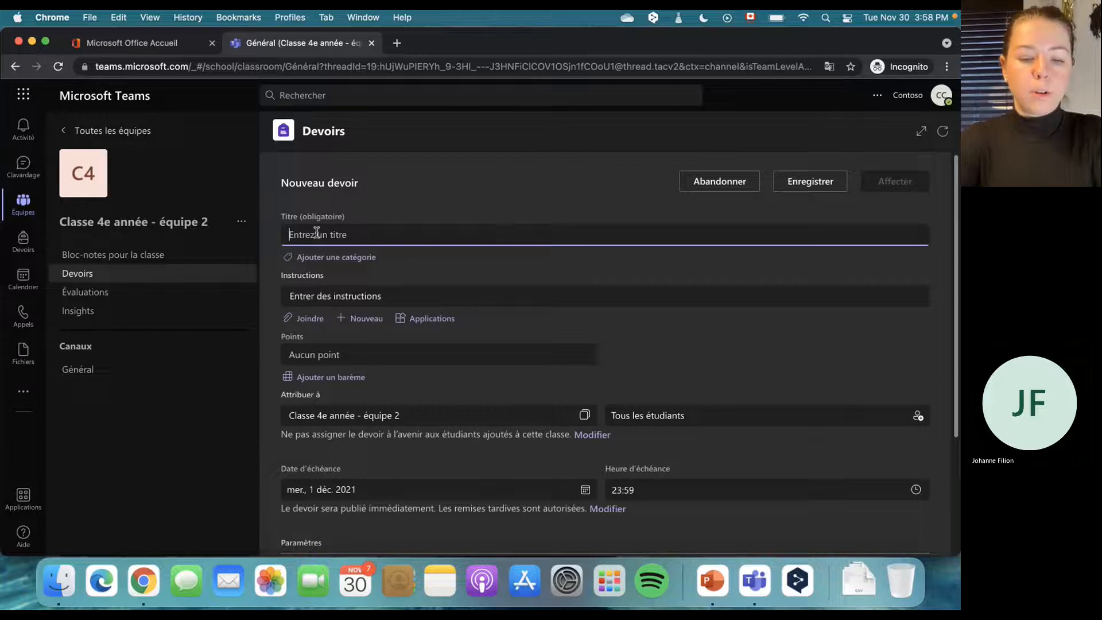
pyautogui.write('Dev')
pyautogui.press('BackSpace')
pyautogui.press('BackSpace')
pyautogui.press('BackSpace')
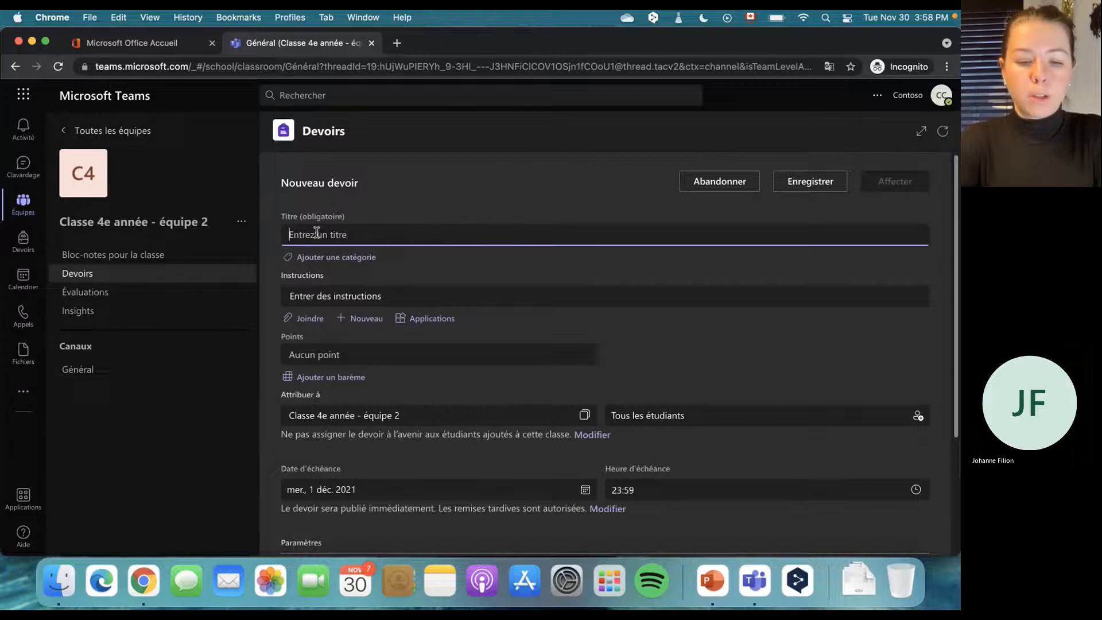
pyautogui.write('Histoire Anglais -')
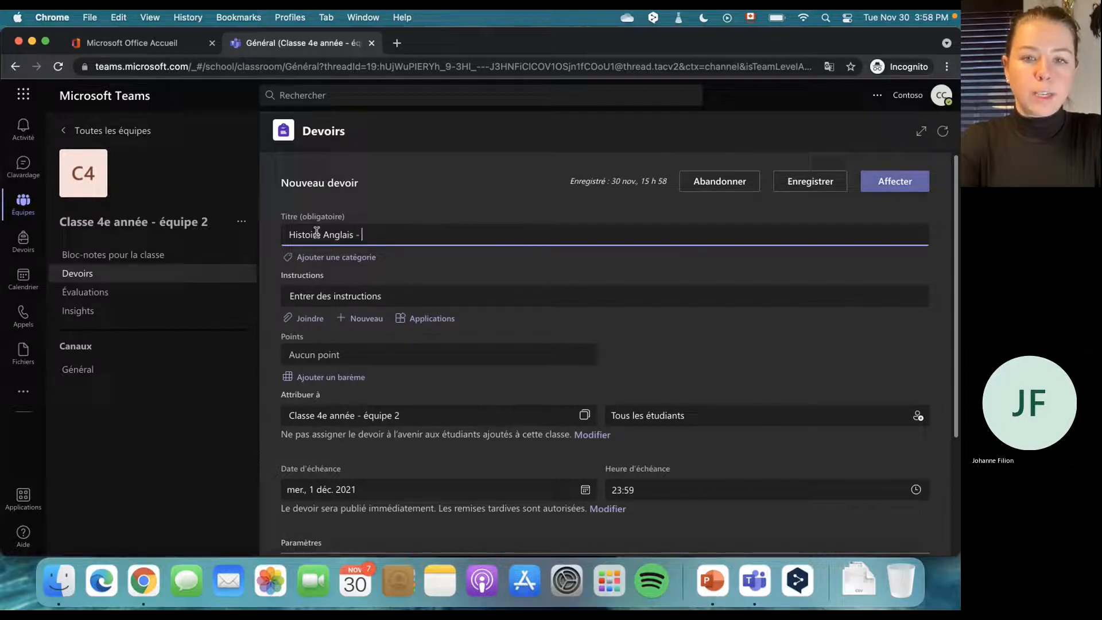
pyautogui.write(' Mes e')
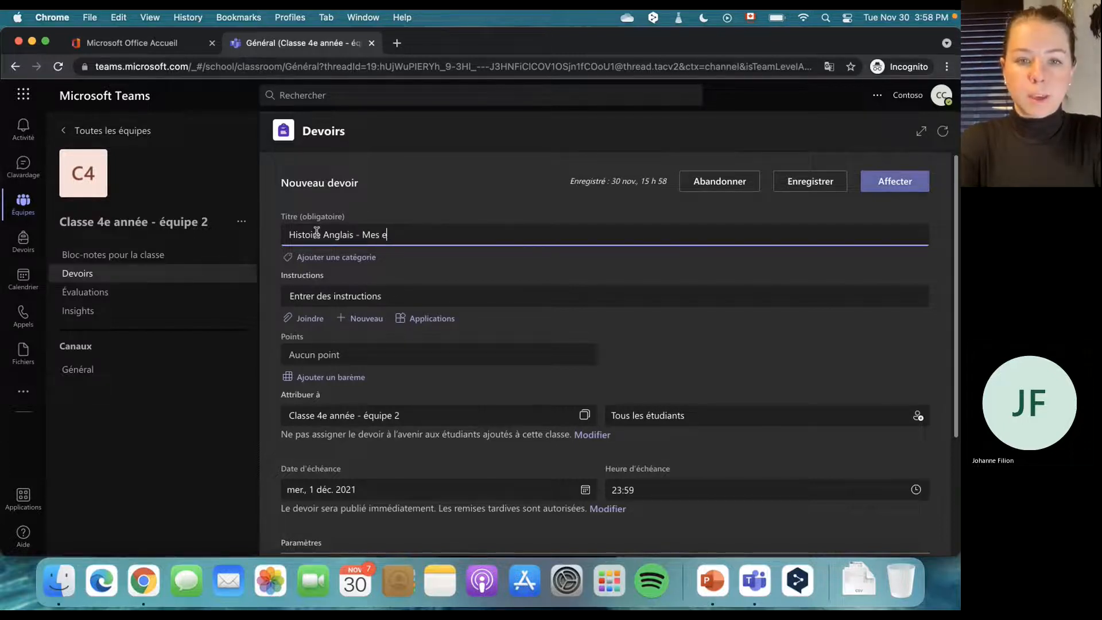
pyautogui.write('xpériences pendans')
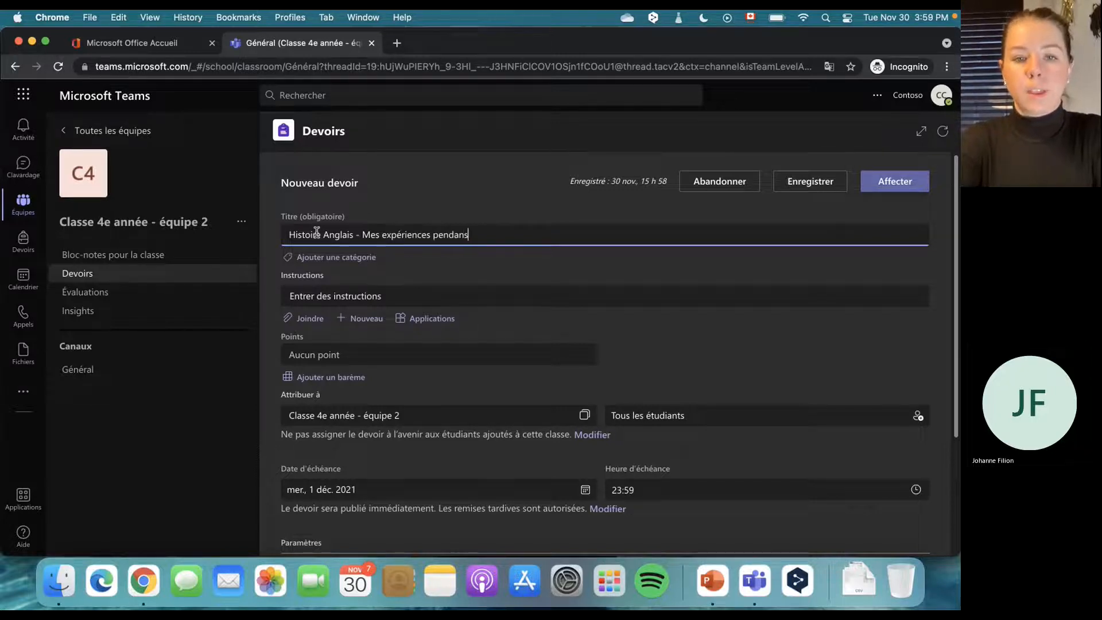
pyautogui.press('BackSpace')
pyautogui.write('t le')
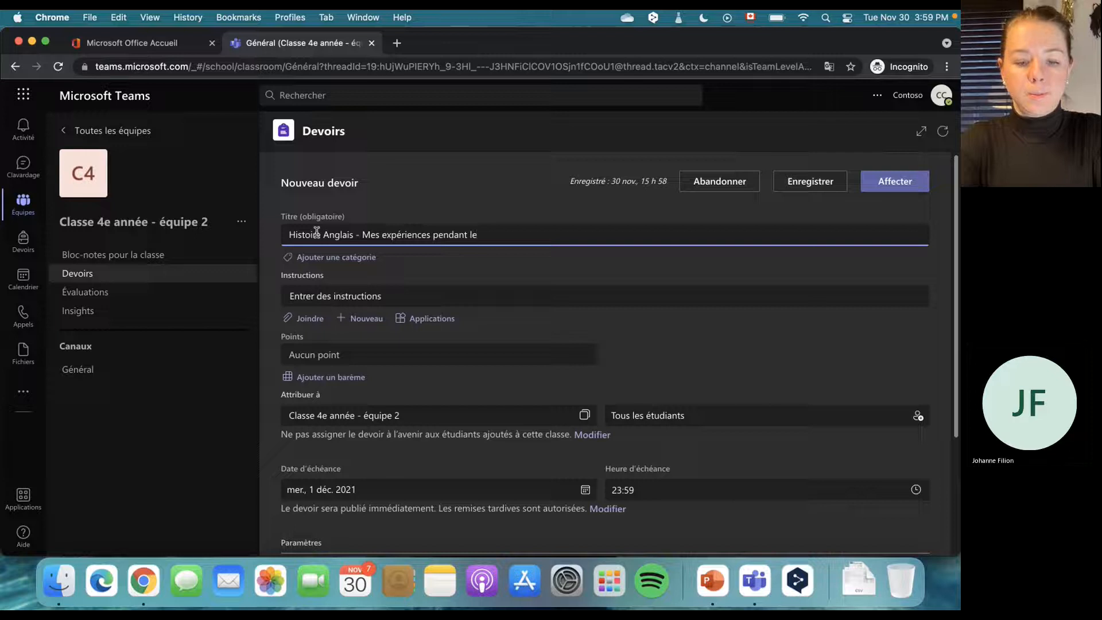
pyautogui.write('s vaca')
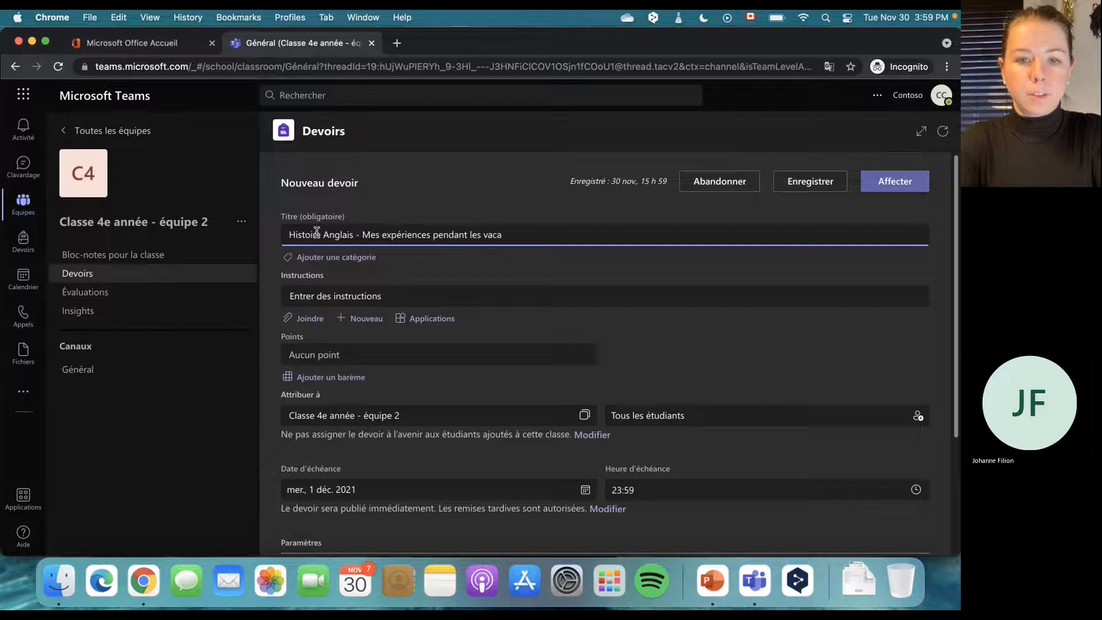
pyautogui.write('nces de Noel')
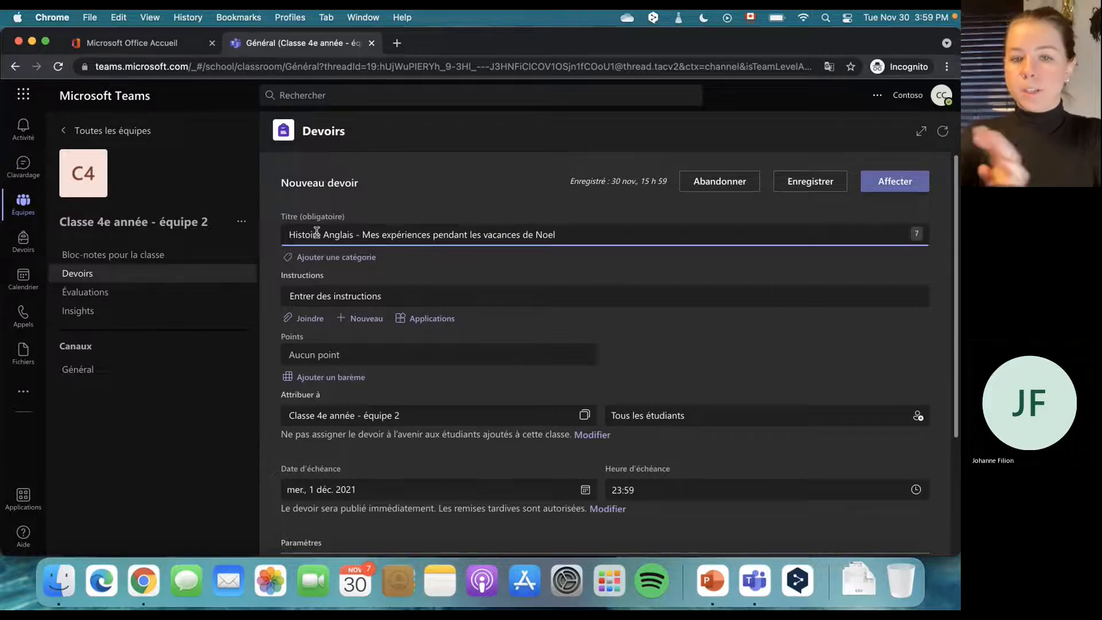
pyautogui.click(460, 277)
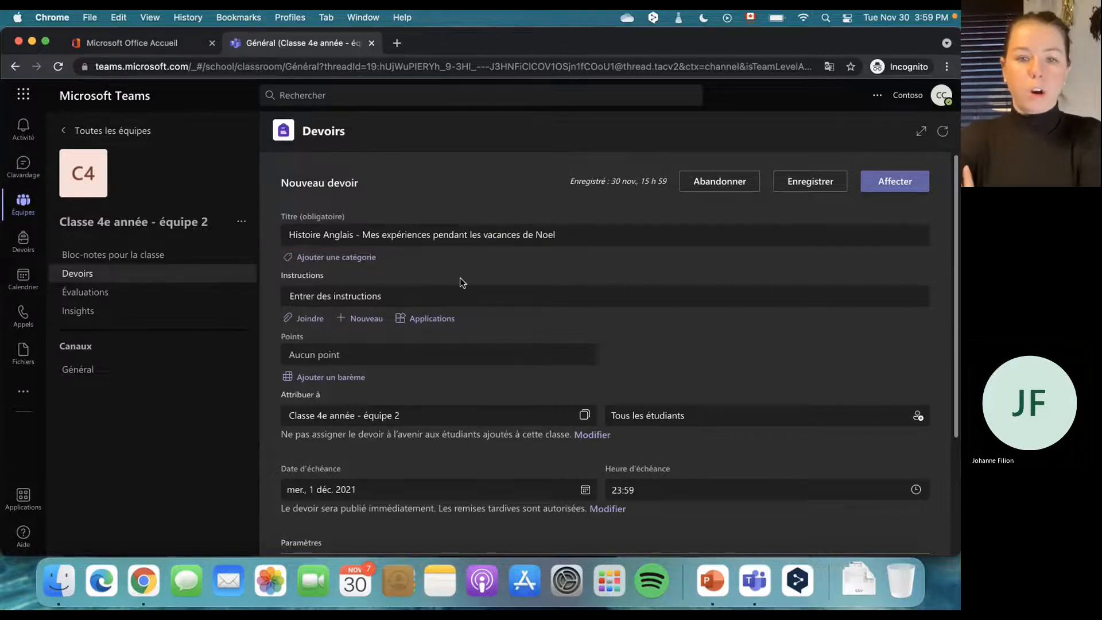
# Step: Add the category "Anglais" to the new homework
pyautogui.click(325, 258)
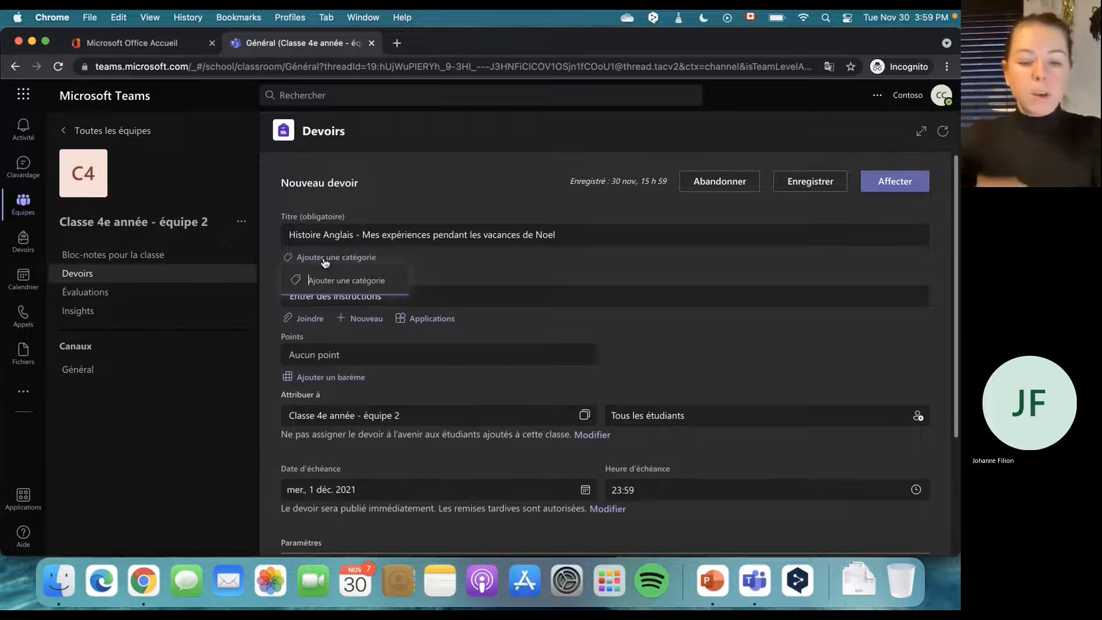
pyautogui.write('Anglais')
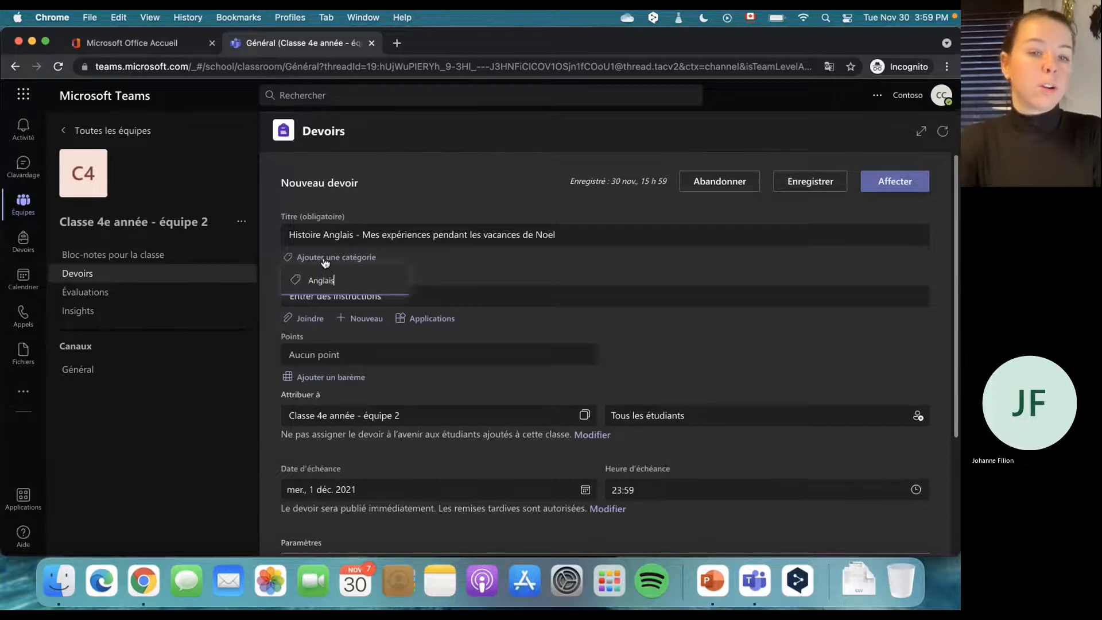
pyautogui.press('Return')
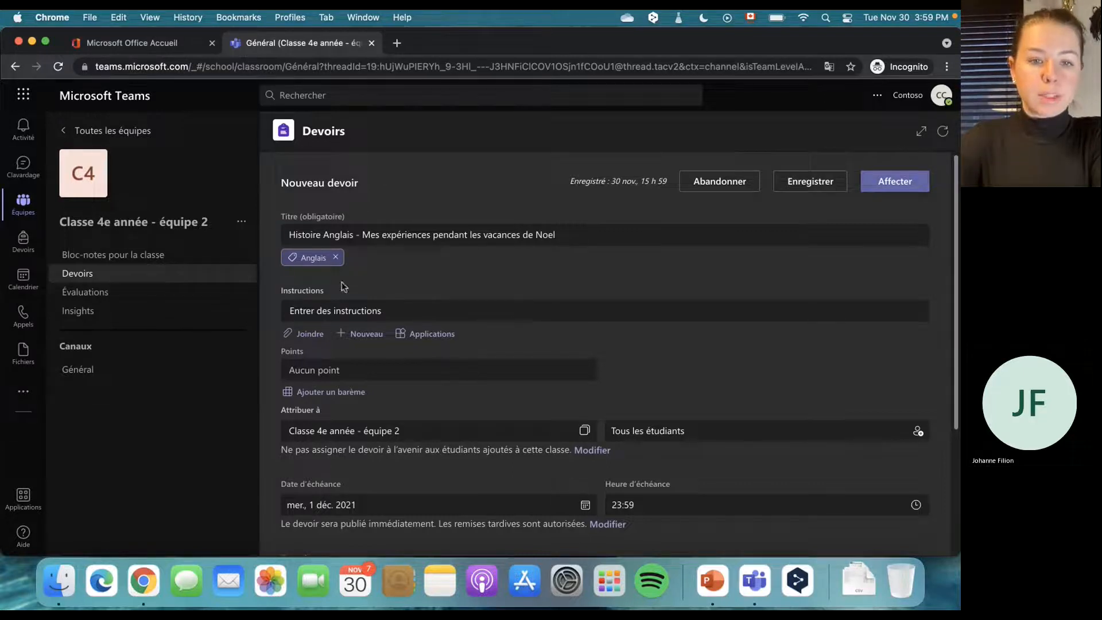
# Step: Begin the homework instructions with "Tel que mentionné en classe, s'il vous plaît partagez vos expéeriences pendant"
pyautogui.click(350, 311)
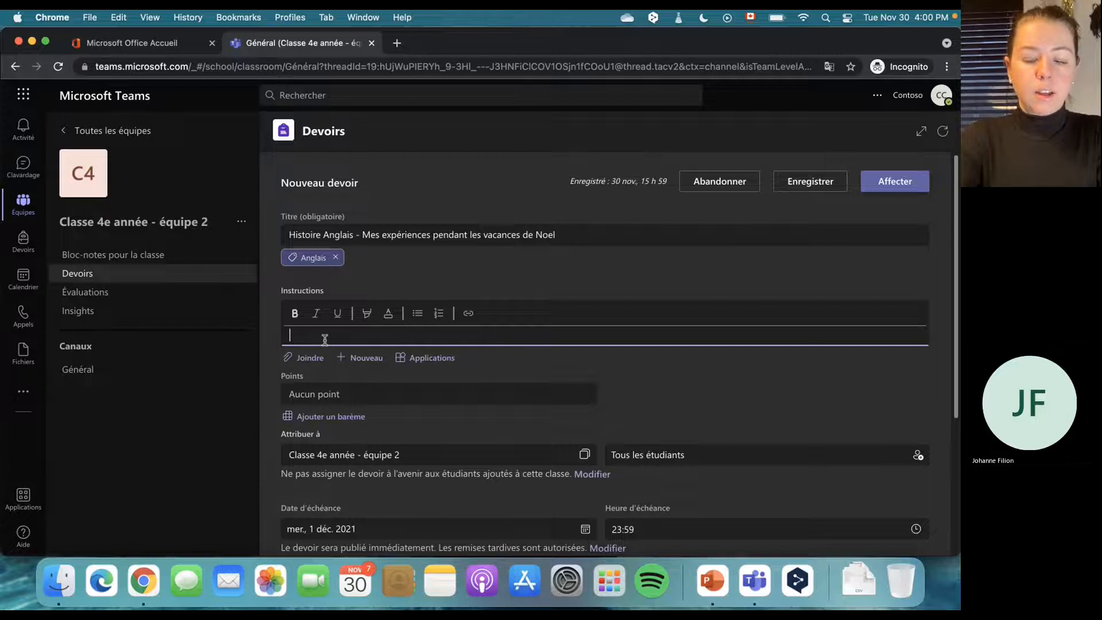
pyautogui.write('T')
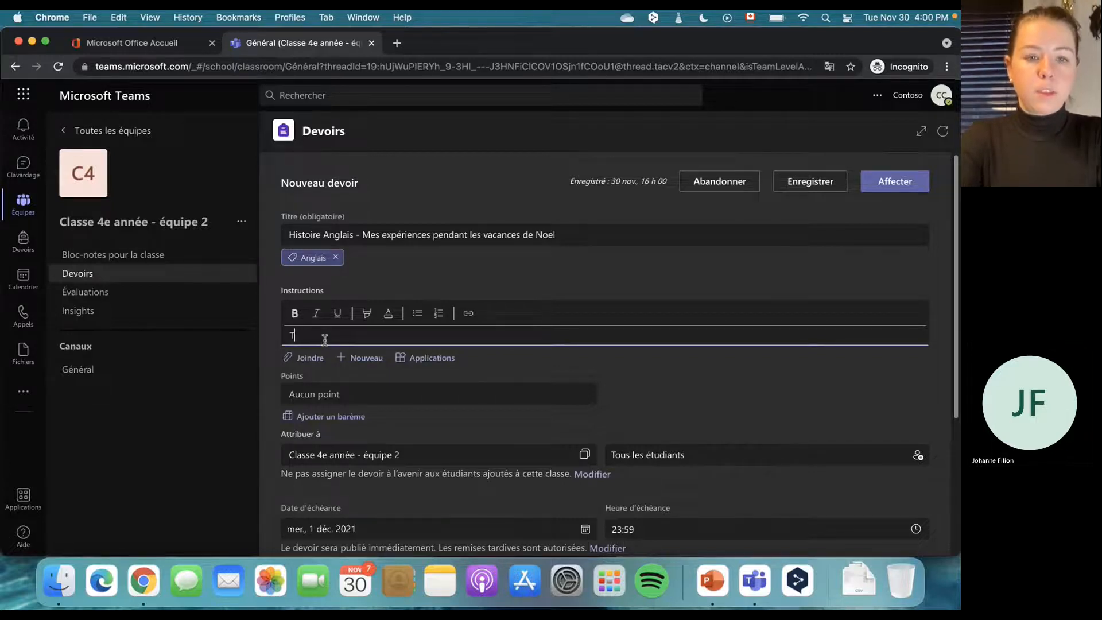
pyautogui.write('el que mention')
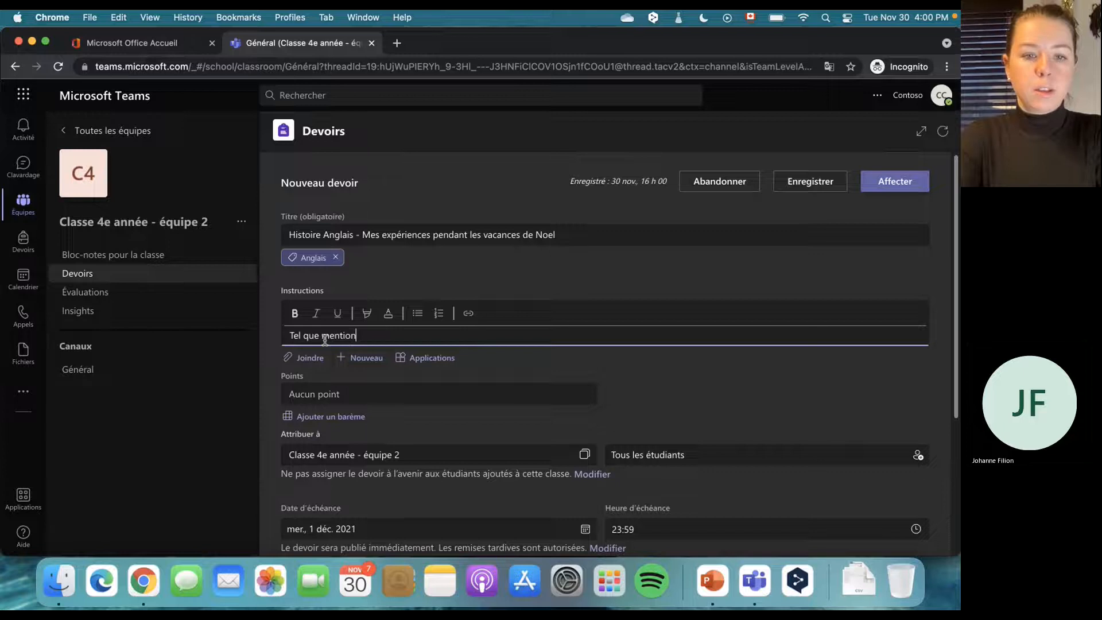
pyautogui.write('ne en calsse')
pyautogui.press('BackSpace')
pyautogui.press('BackSpace')
pyautogui.press('BackSpace')
pyautogui.press('BackSpace')
pyautogui.press('BackSpace')
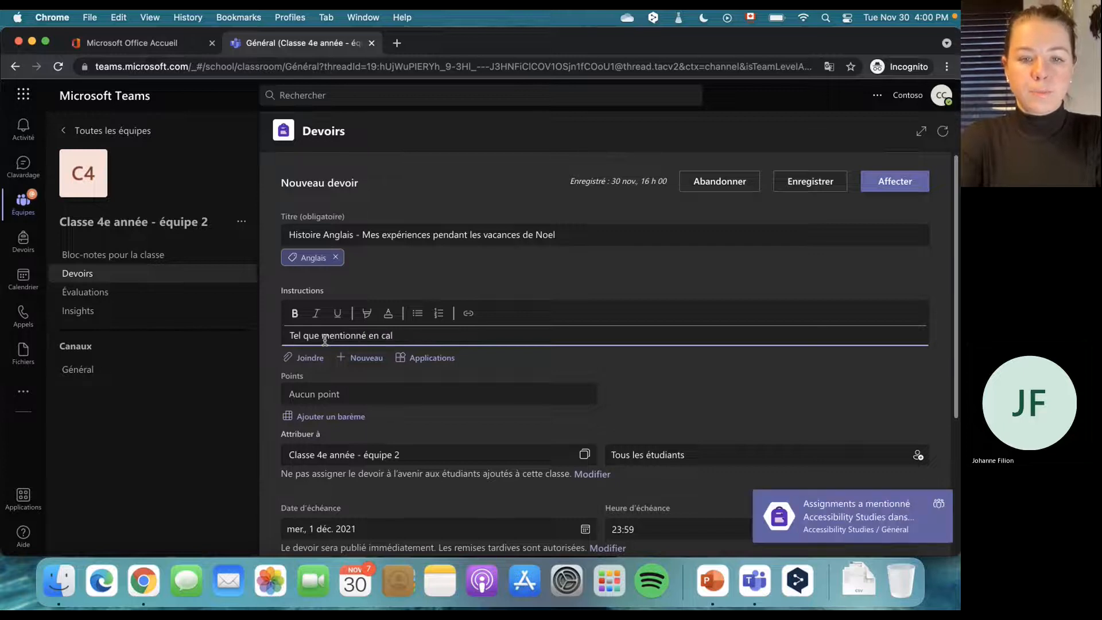
pyautogui.write('lasse, ')
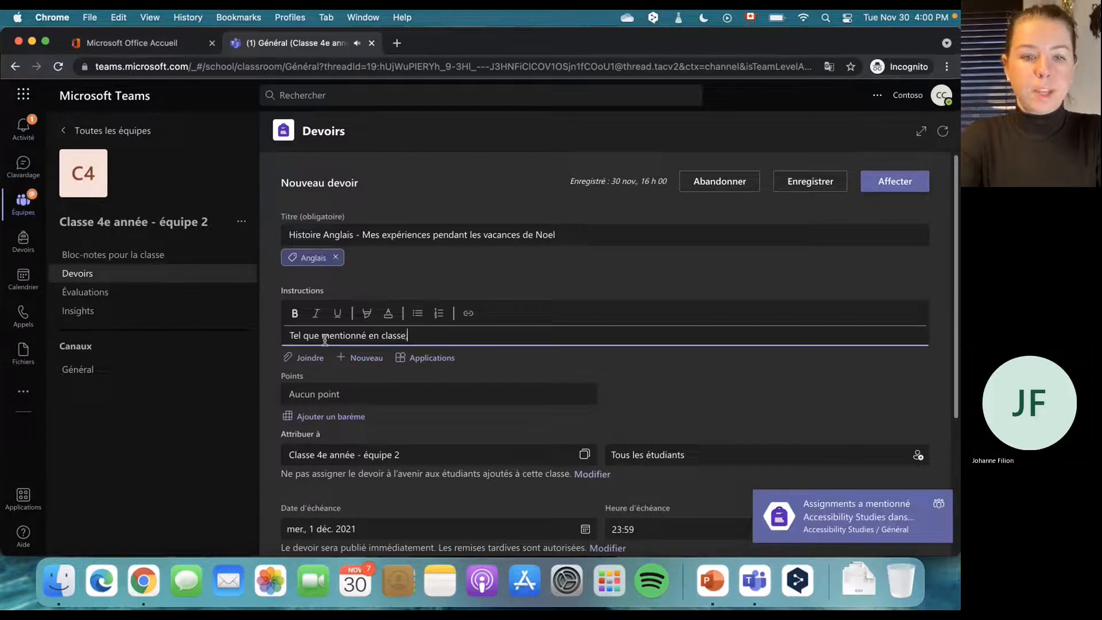
pyautogui.write("s'il vous p")
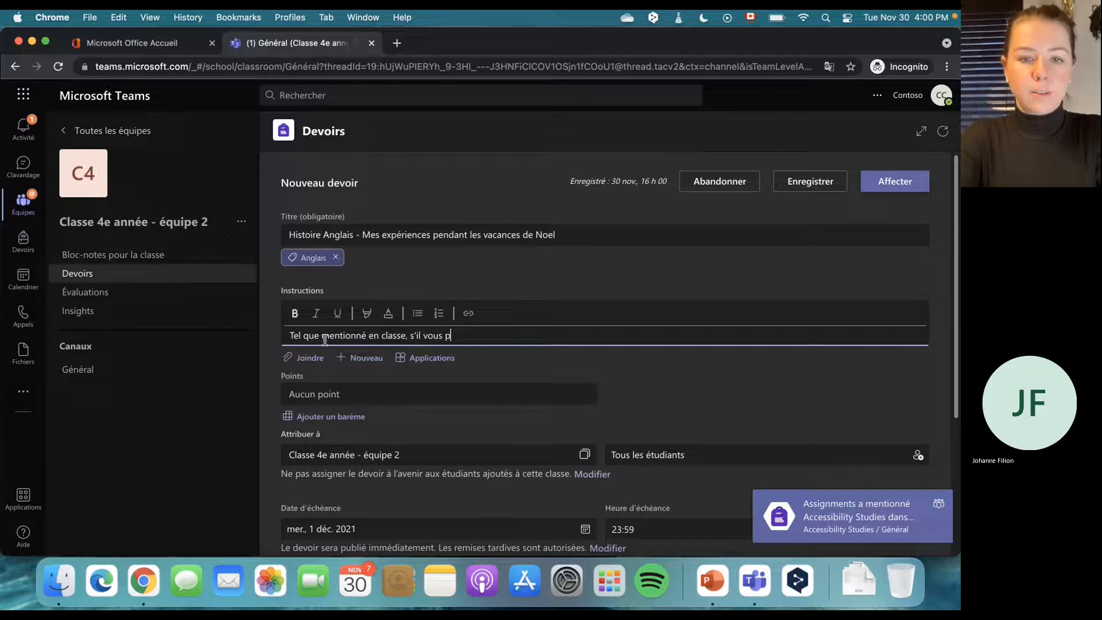
pyautogui.write('laiît ')
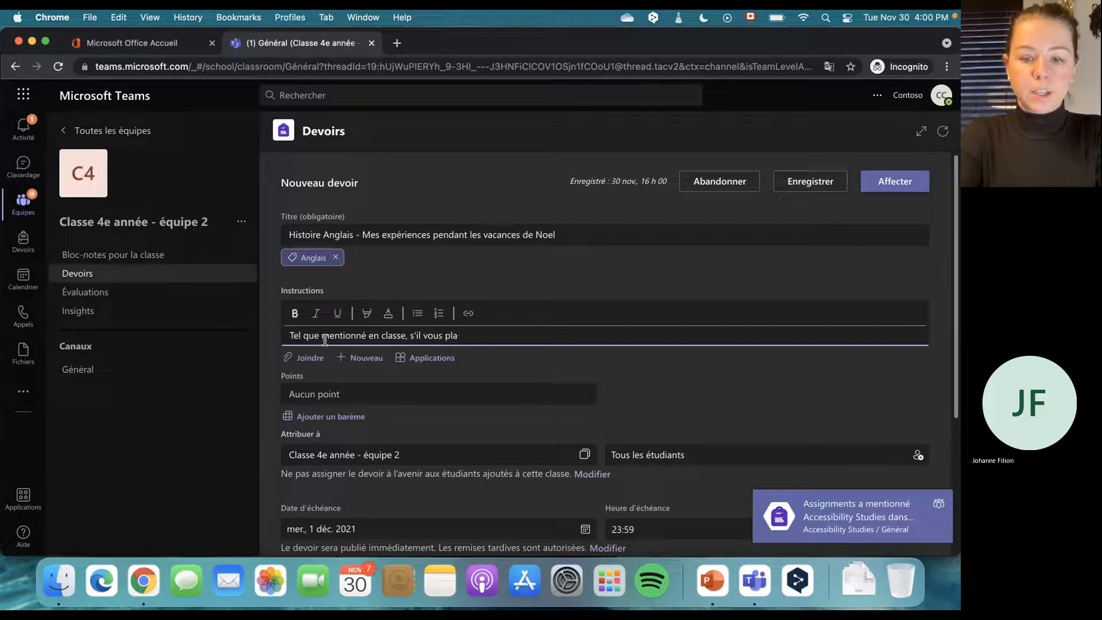
pyautogui.write('par')
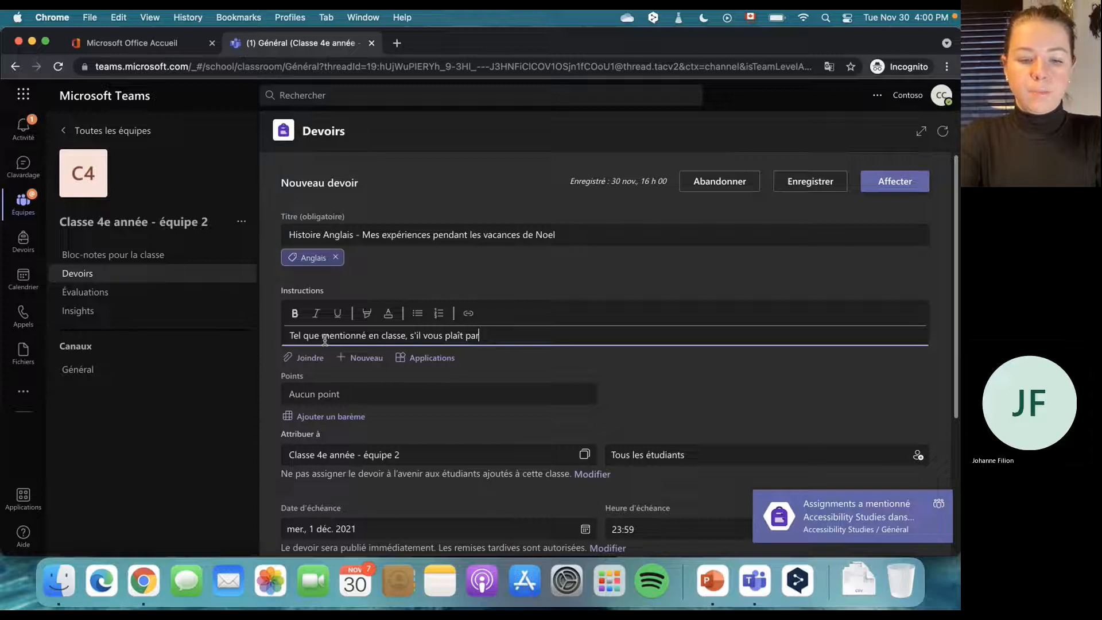
pyautogui.write('tagez vos')
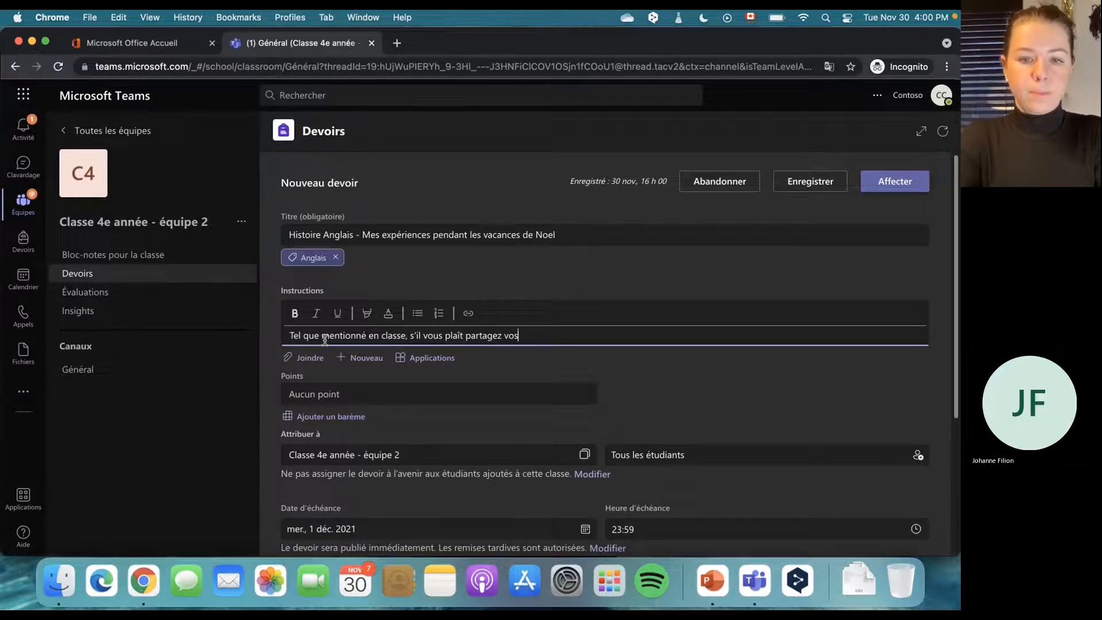
pyautogui.write(' experé')
pyautogui.press('BackSpace')
pyautogui.press('BackSpace')
pyautogui.press('BackSpace')
pyautogui.write('éeriences')
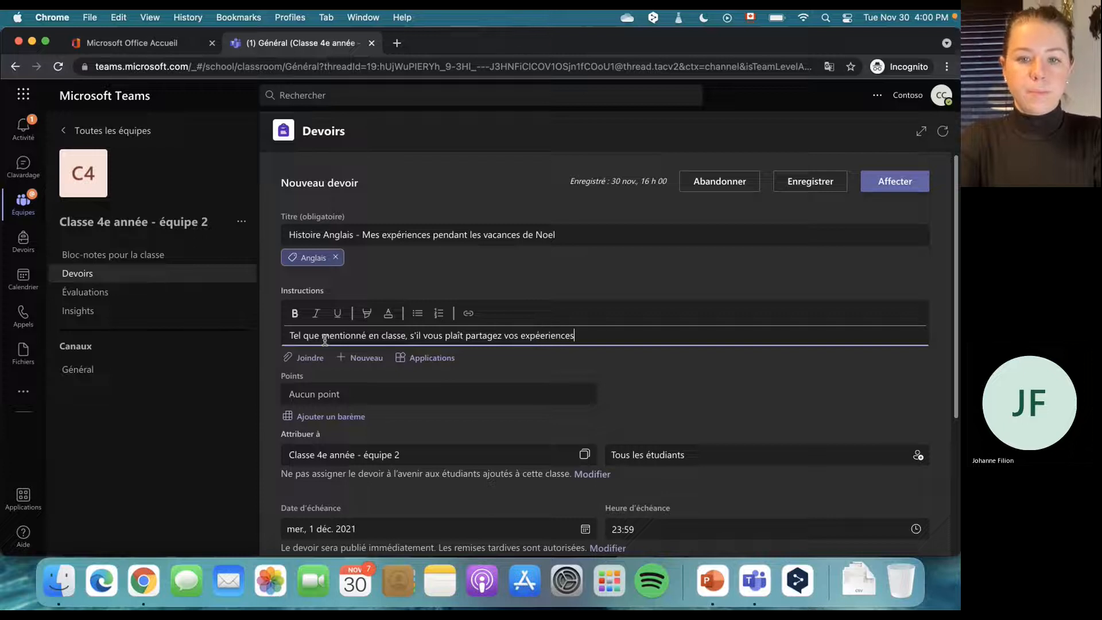
pyautogui.write(' pendant')
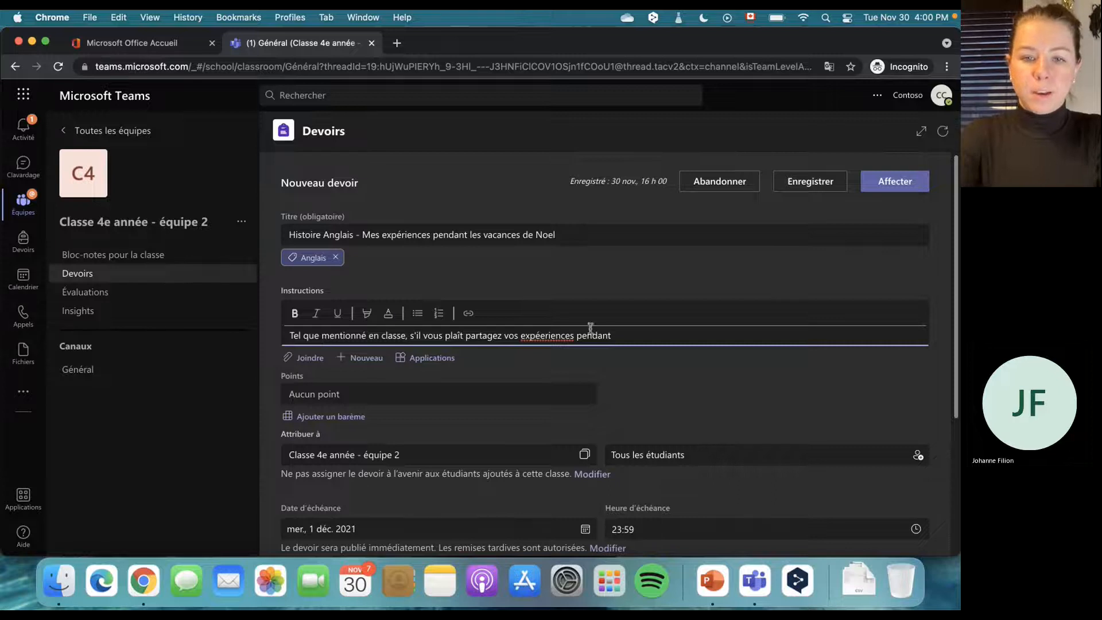
# Step: Correct the misspelled word in the instructions to "expériences" and replace the ending "pendant" with "de vos vacances de Noel!"
pyautogui.click(544, 336)
pyautogui.press('BackSpace')
pyautogui.click(612, 335)
pyautogui.press('BackSpace')
pyautogui.press('BackSpace')
pyautogui.press('BackSpace')
pyautogui.press('BackSpace')
pyautogui.press('BackSpace')
pyautogui.press('BackSpace')
pyautogui.press('BackSpace')
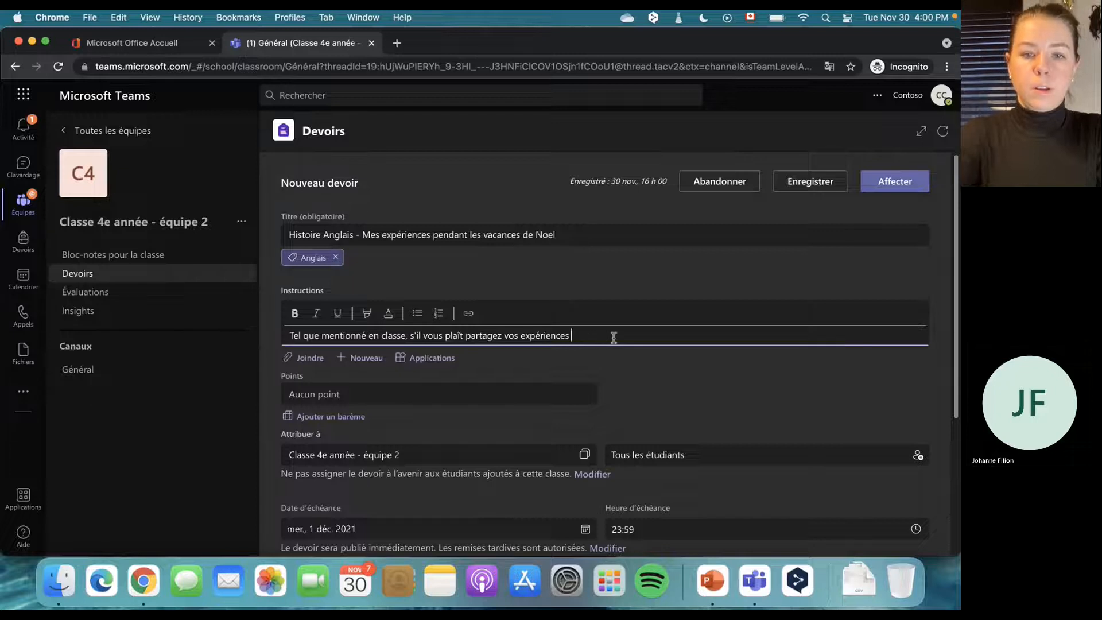
pyautogui.write('de votre')
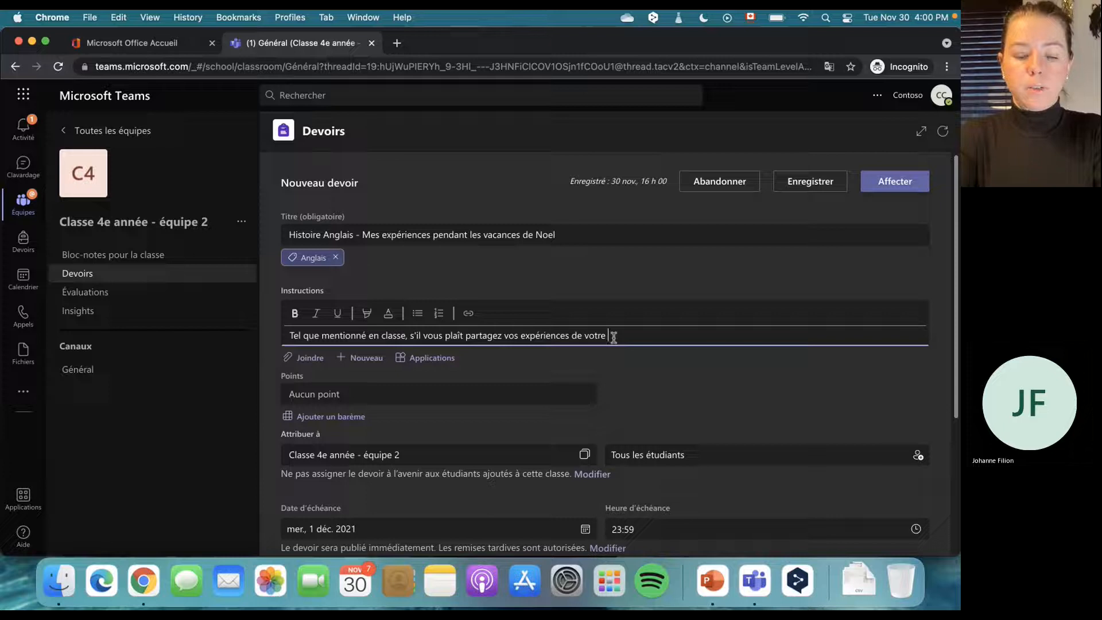
pyautogui.press('BackSpace')
pyautogui.press('BackSpace')
pyautogui.press('BackSpace')
pyautogui.press('BackSpace')
pyautogui.write('s ')
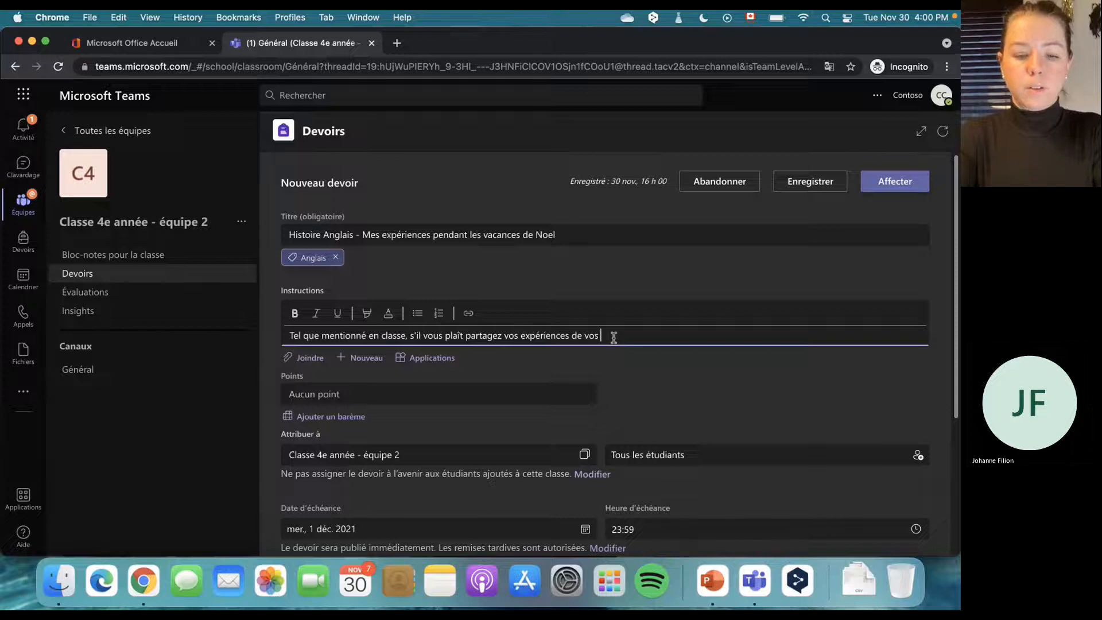
pyautogui.write('vacances de Noel!')
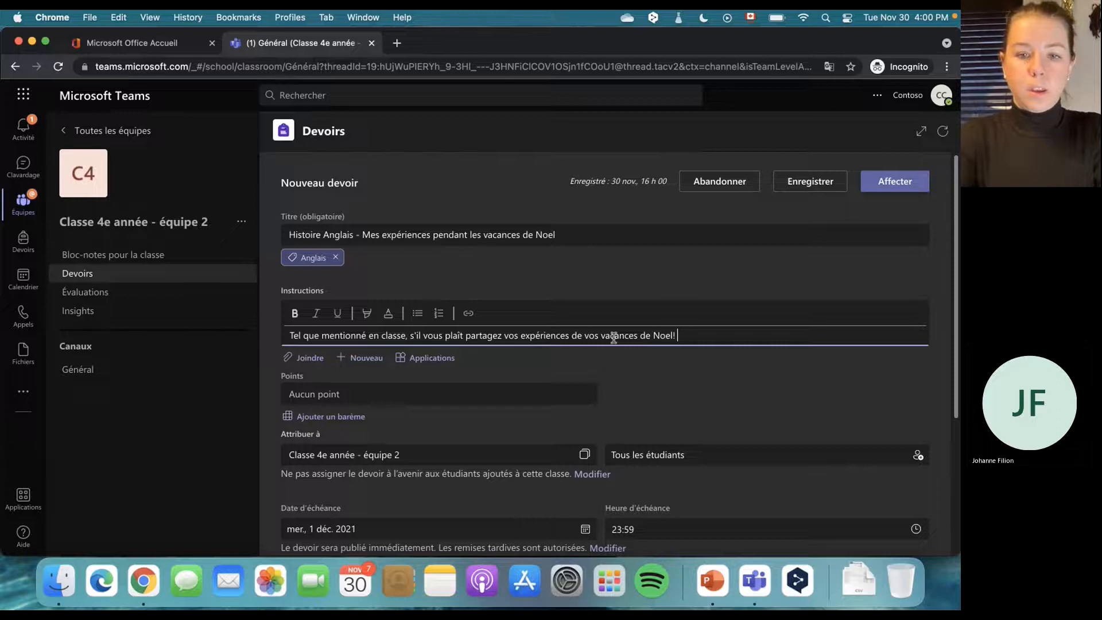
# Step: Add a second line to the homework instructions reading "Utilisez le document word qui a été attaché à ce devoir."
pyautogui.press('Return')
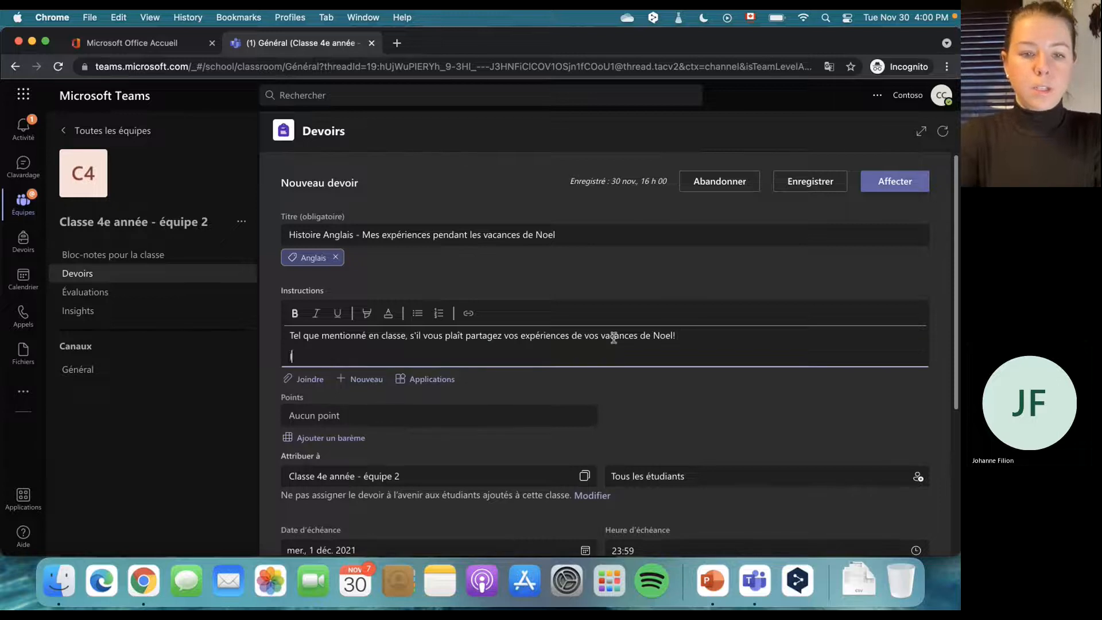
pyautogui.write('Utilise')
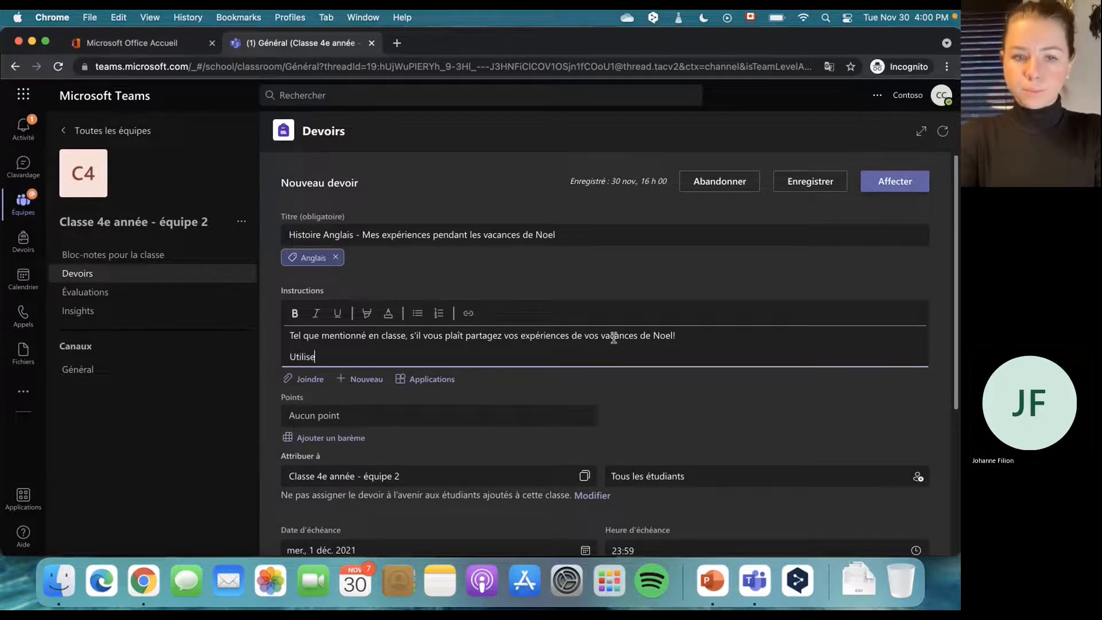
pyautogui.write('le document w')
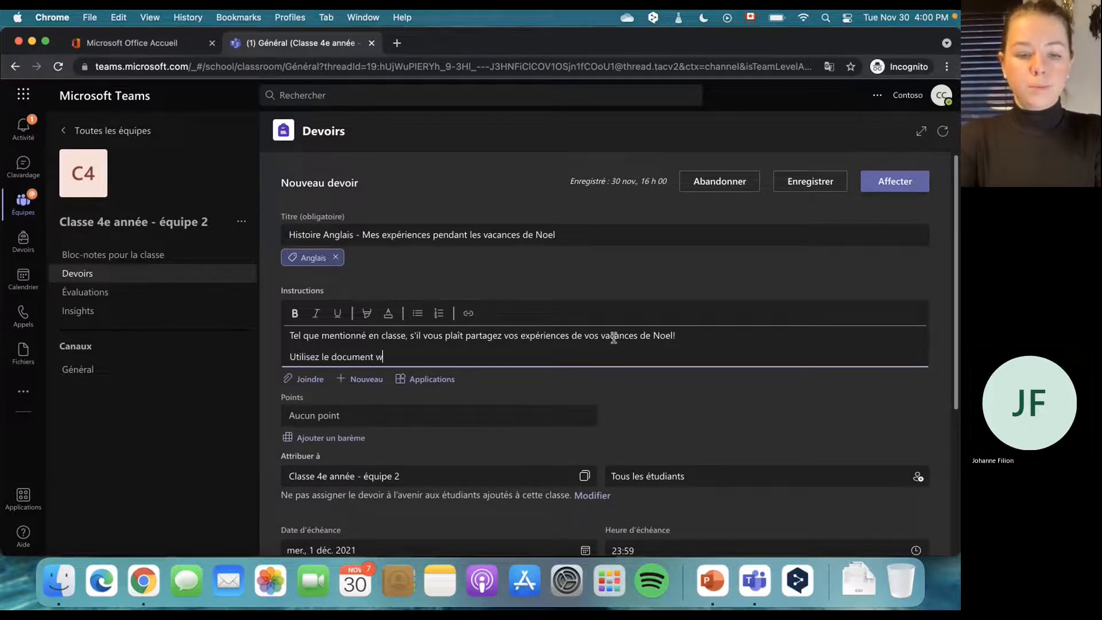
pyautogui.write('ord qui a ')
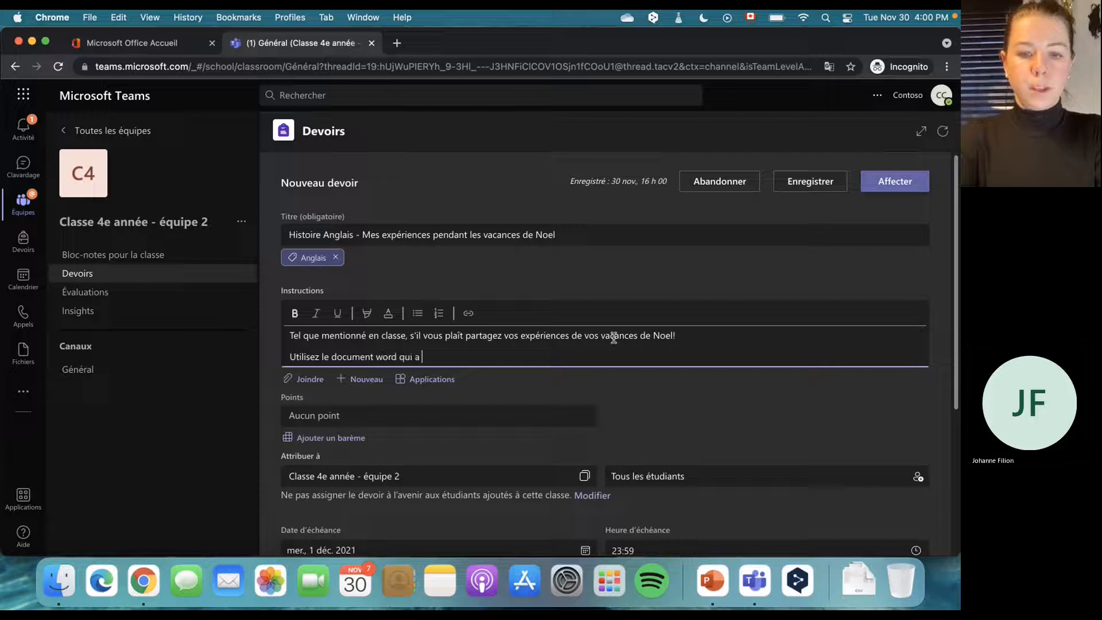
pyautogui.write('été atta')
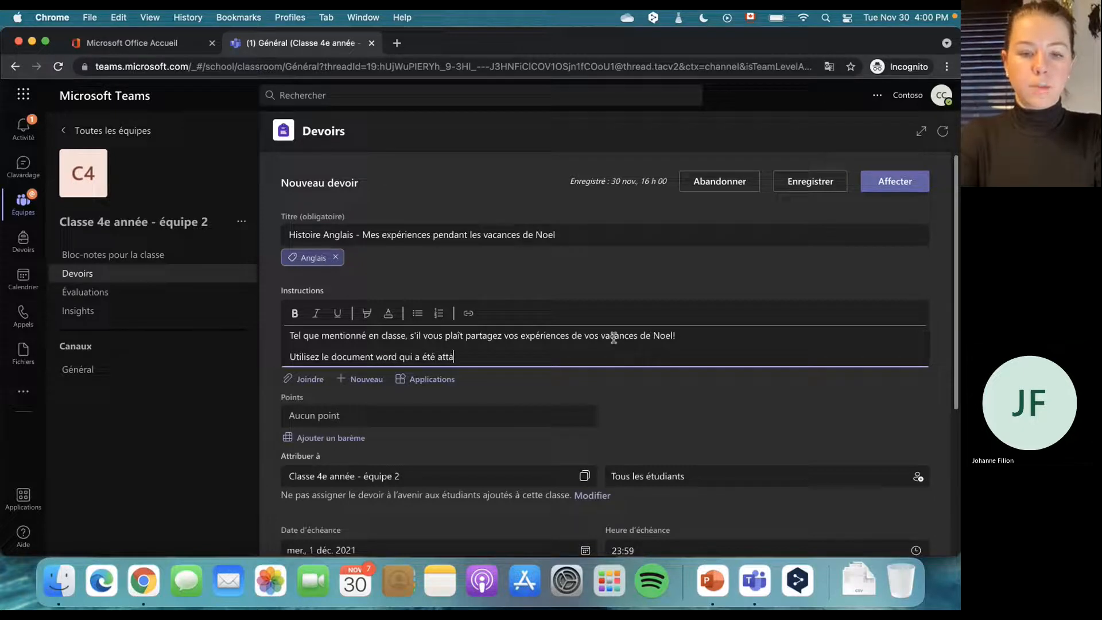
pyautogui.write('ché à ce devoir.')
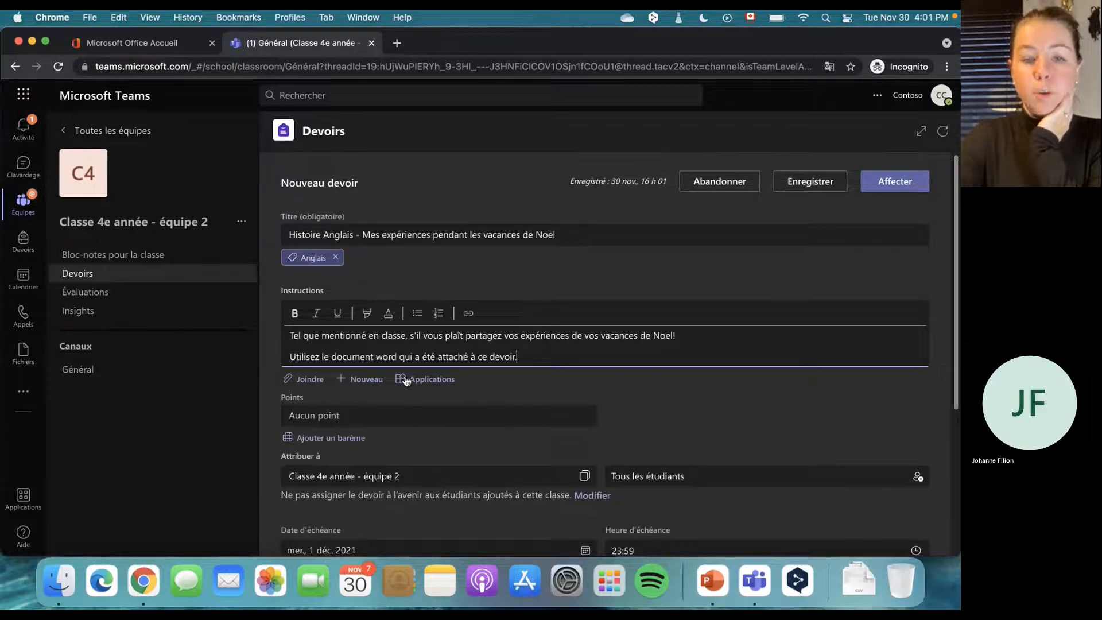
pyautogui.click(320, 383)
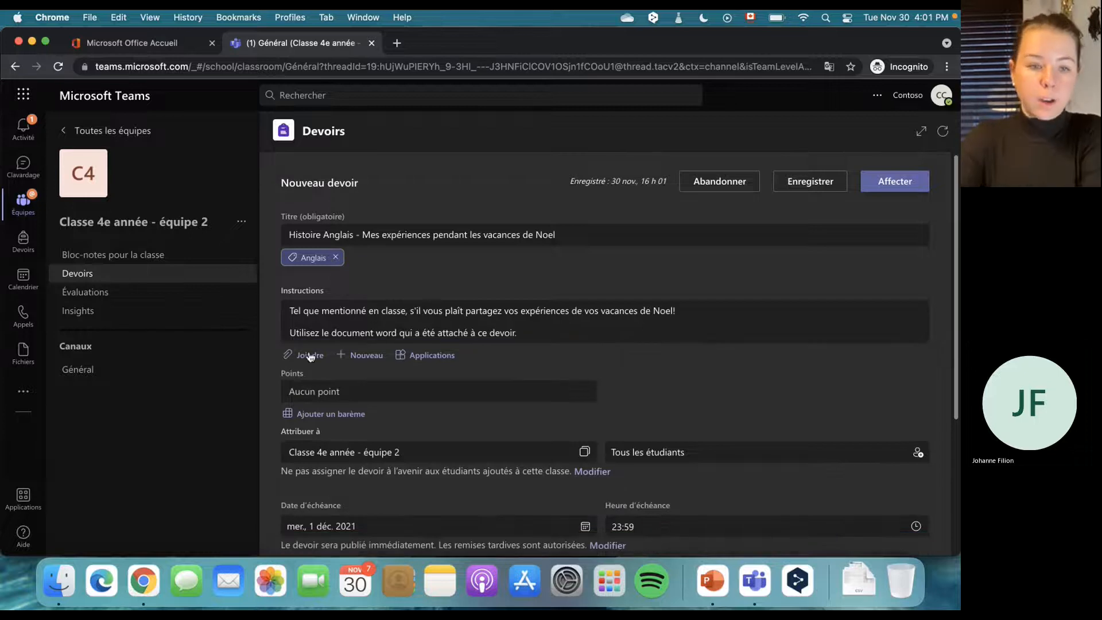
pyautogui.click(310, 356)
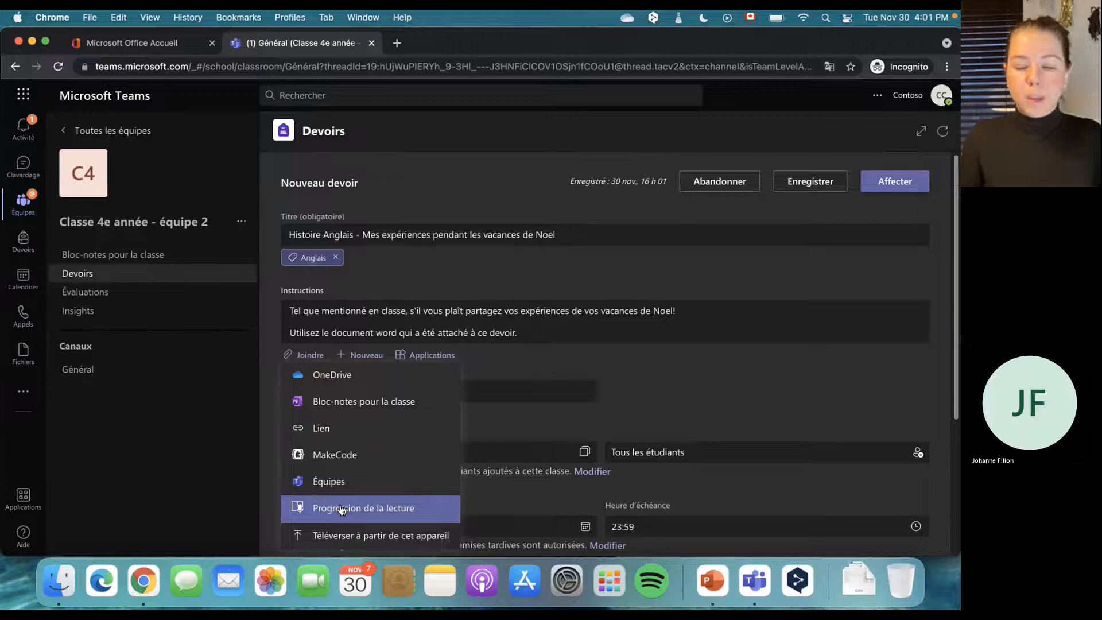
pyautogui.scroll(-1, 342, 510)
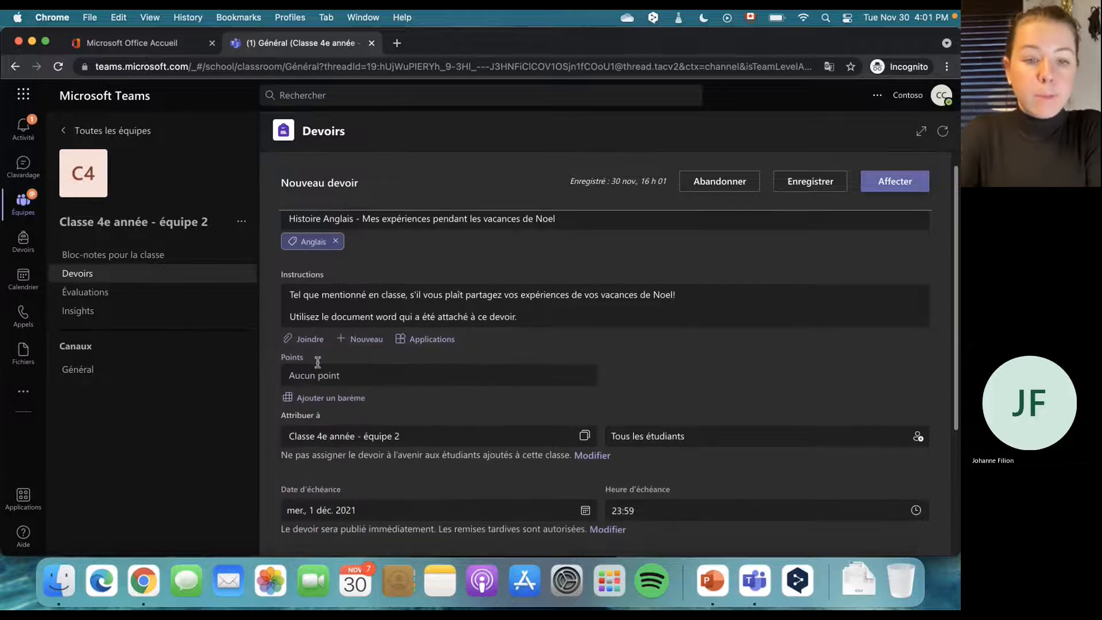
pyautogui.click(314, 340)
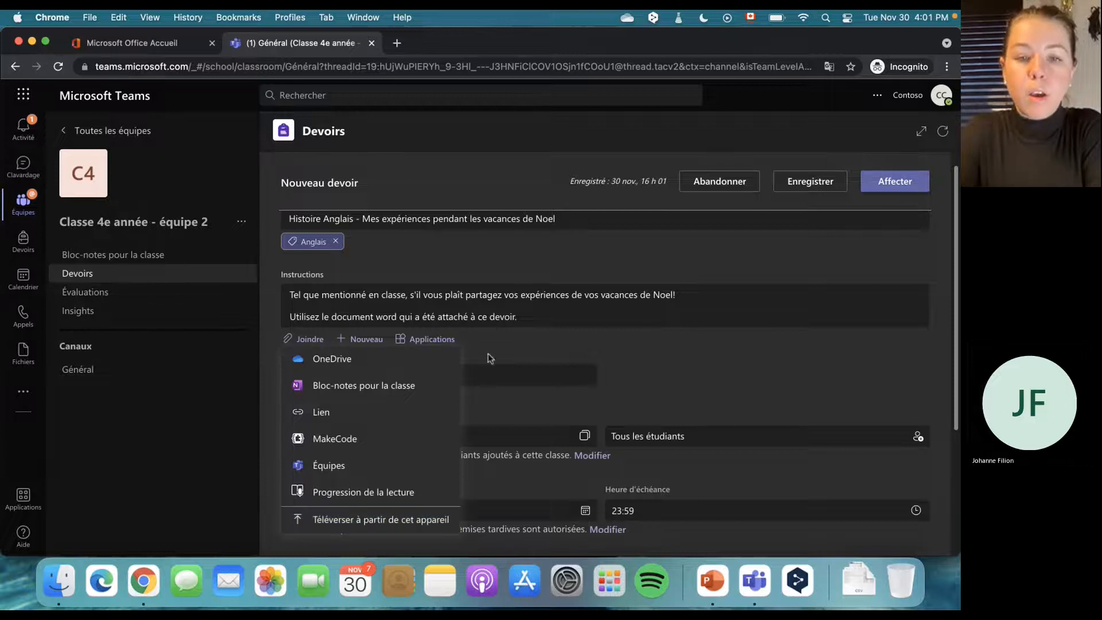
pyautogui.click(529, 356)
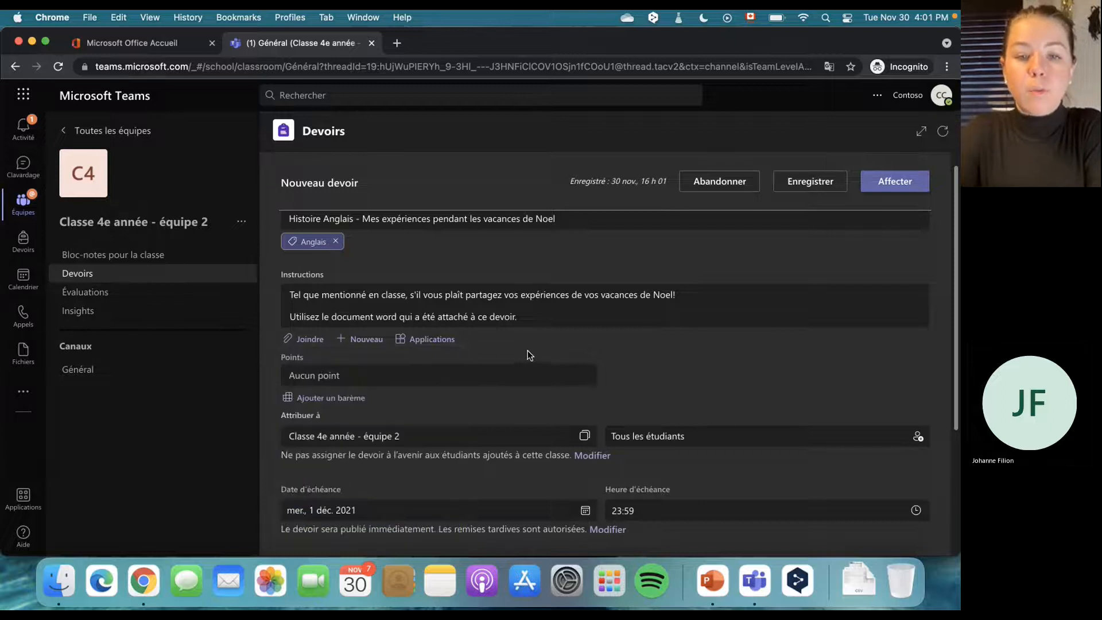
# Step: Attach a new Word document named "Vacances de Noel" to the homework and let students edit their own copy
pyautogui.click(361, 343)
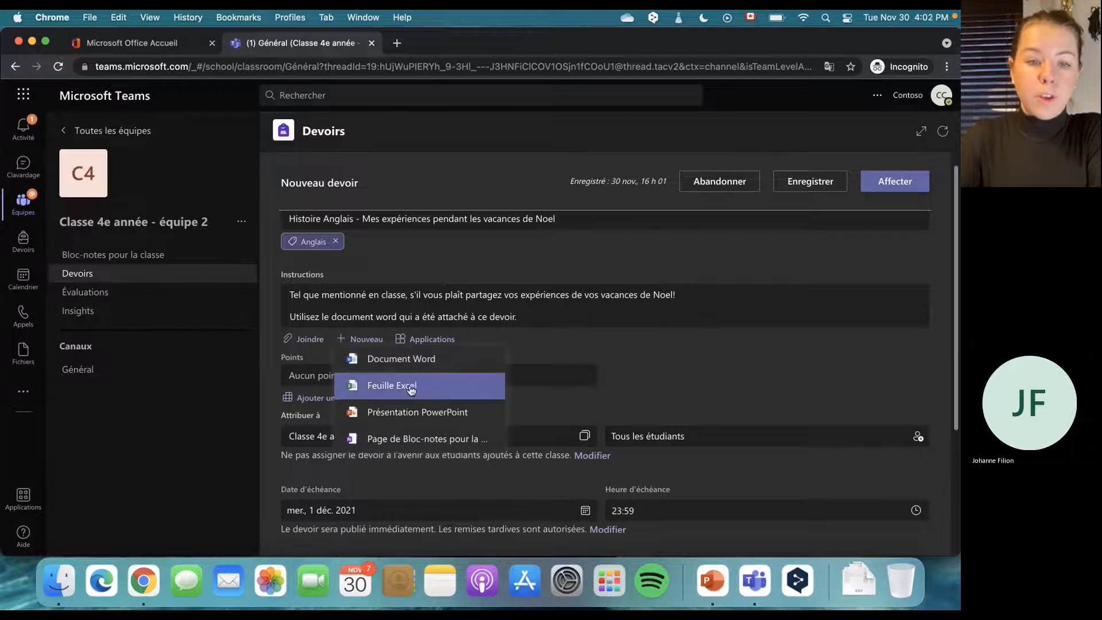
pyautogui.click(411, 365)
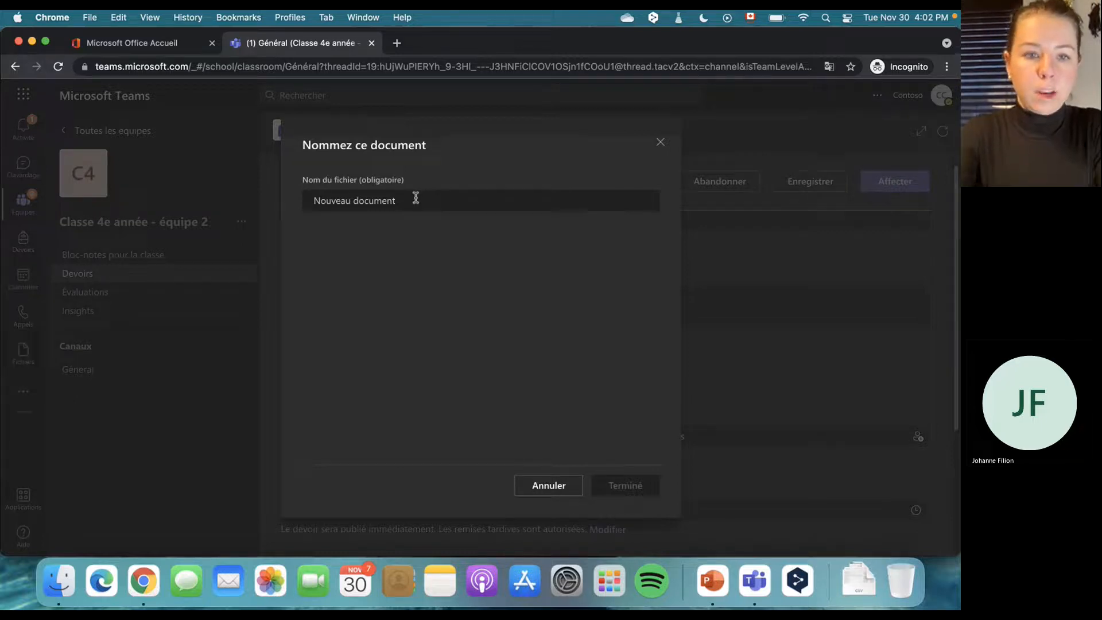
pyautogui.write('Vacances de Noel')
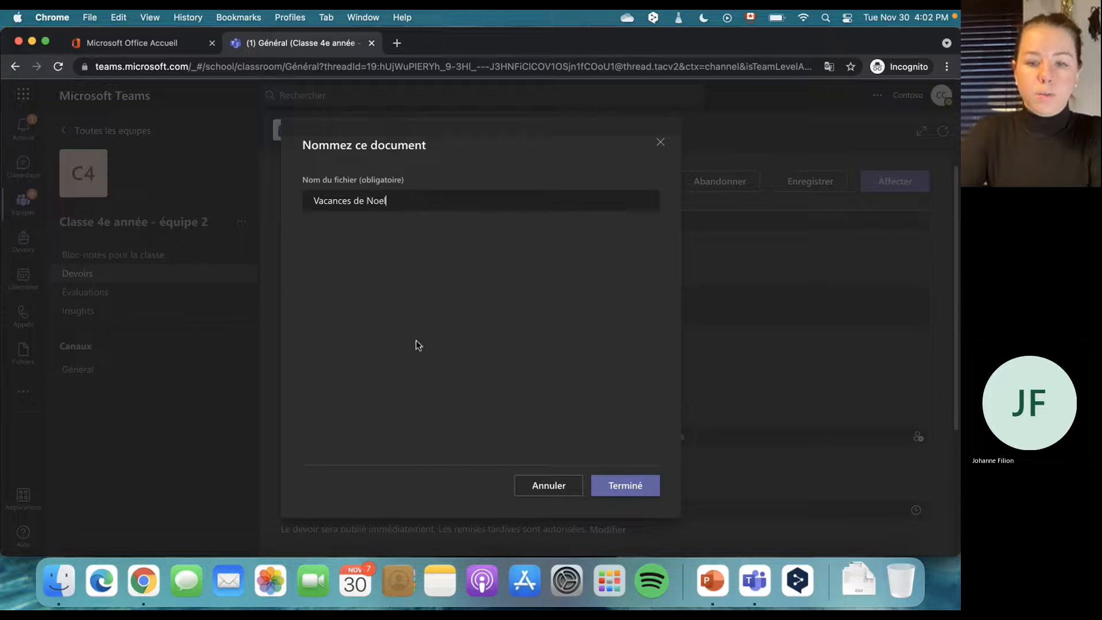
pyautogui.click(650, 494)
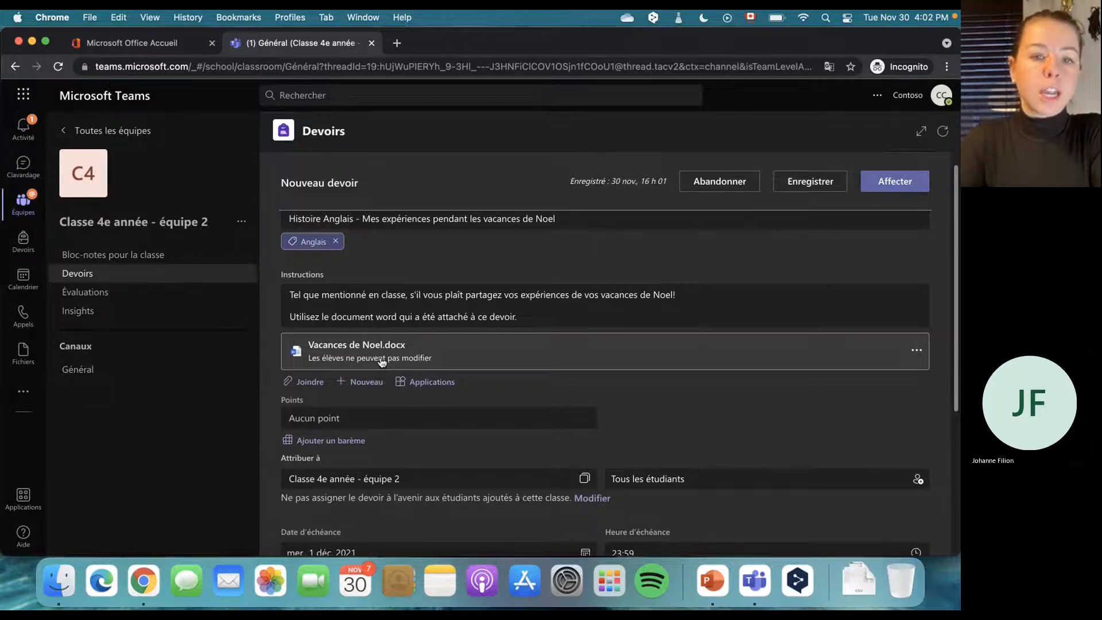
pyautogui.click(916, 350)
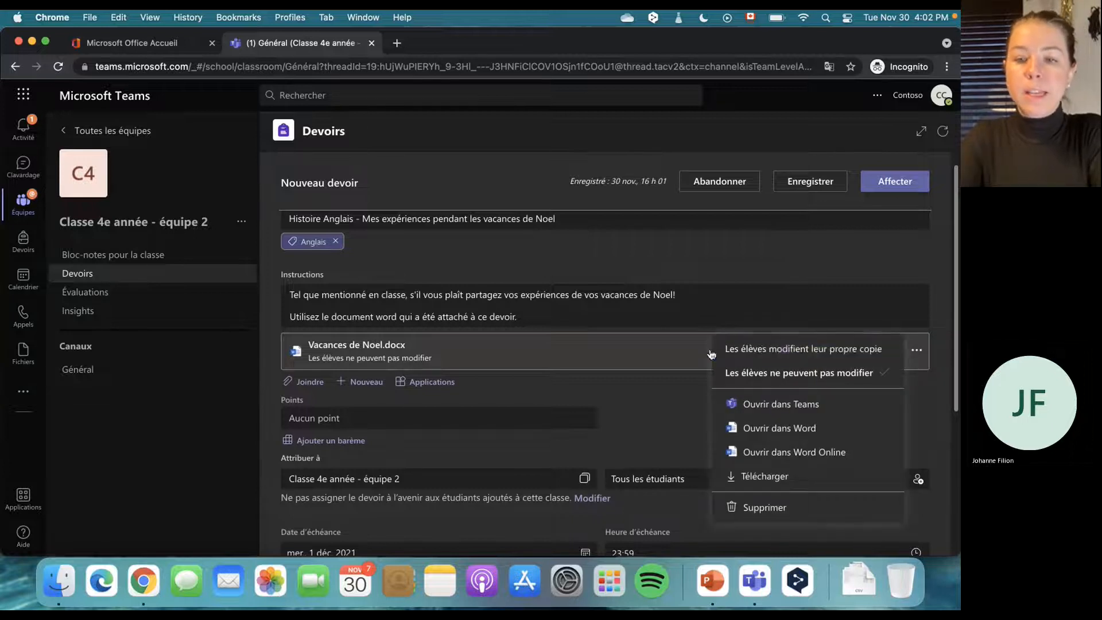
pyautogui.click(797, 352)
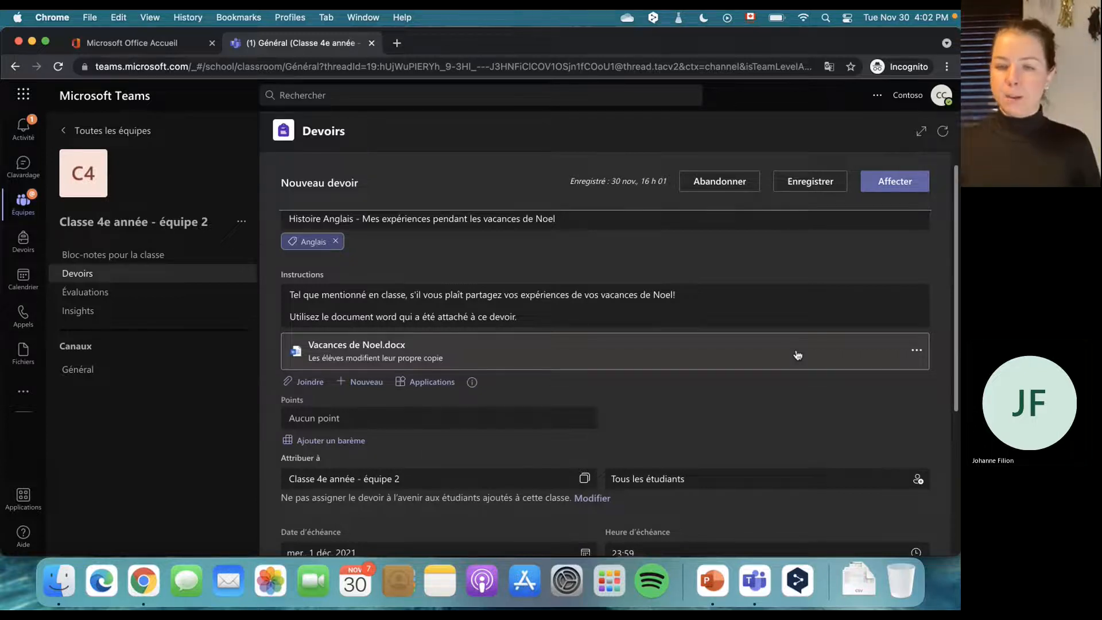
# Step: Set the homework's points to 25
pyautogui.scroll(1, 797, 355)
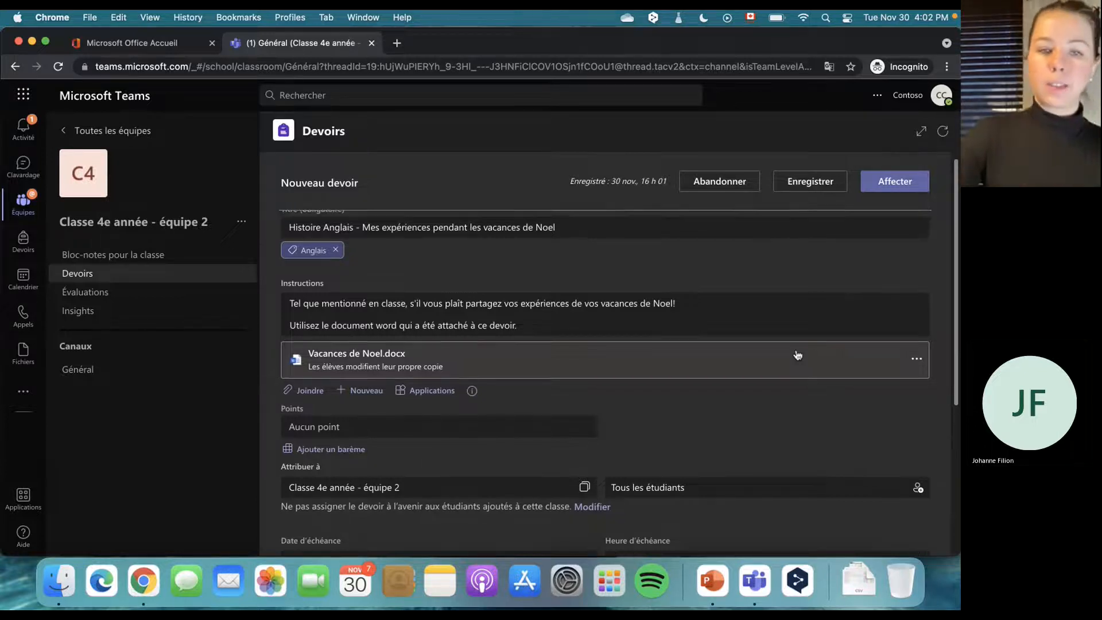
pyautogui.scroll(1, 798, 354)
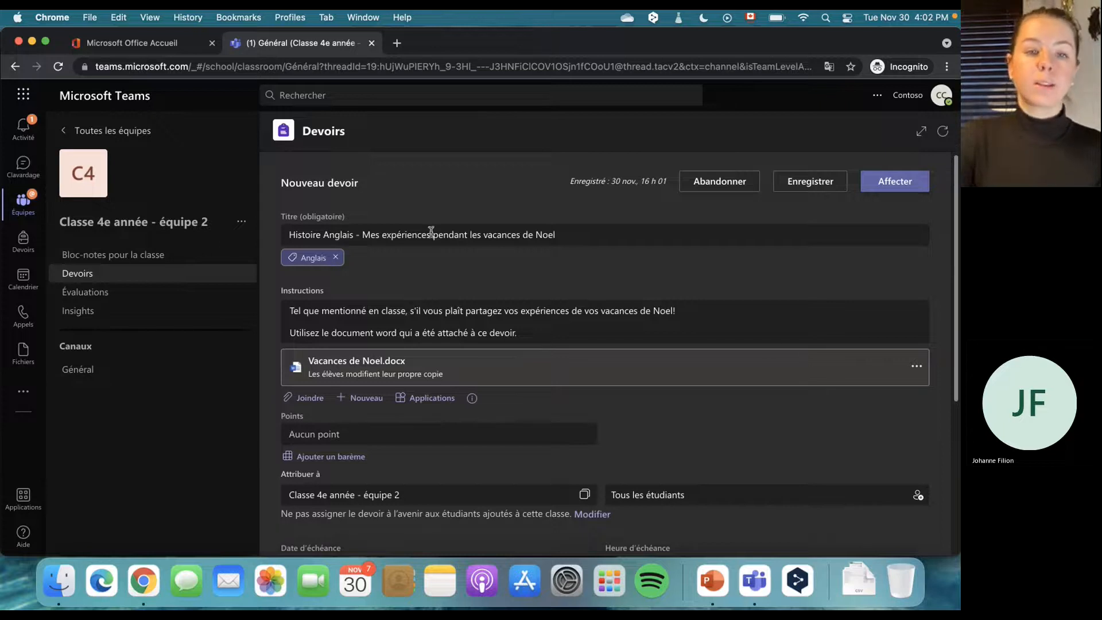
pyautogui.scroll(-5, 431, 232)
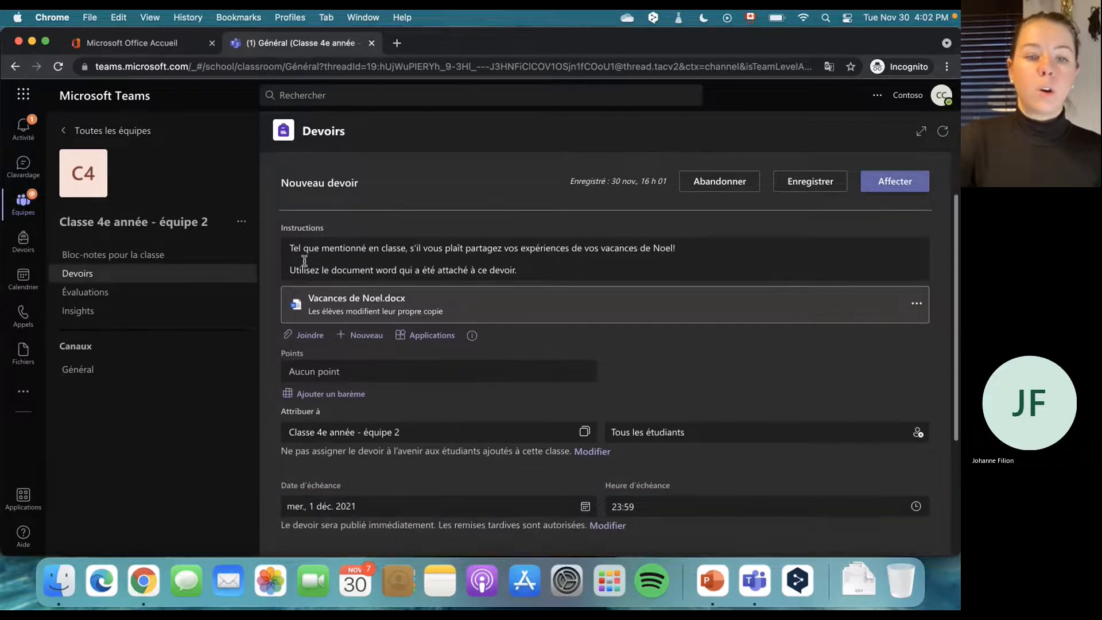
pyautogui.scroll(-5, 304, 261)
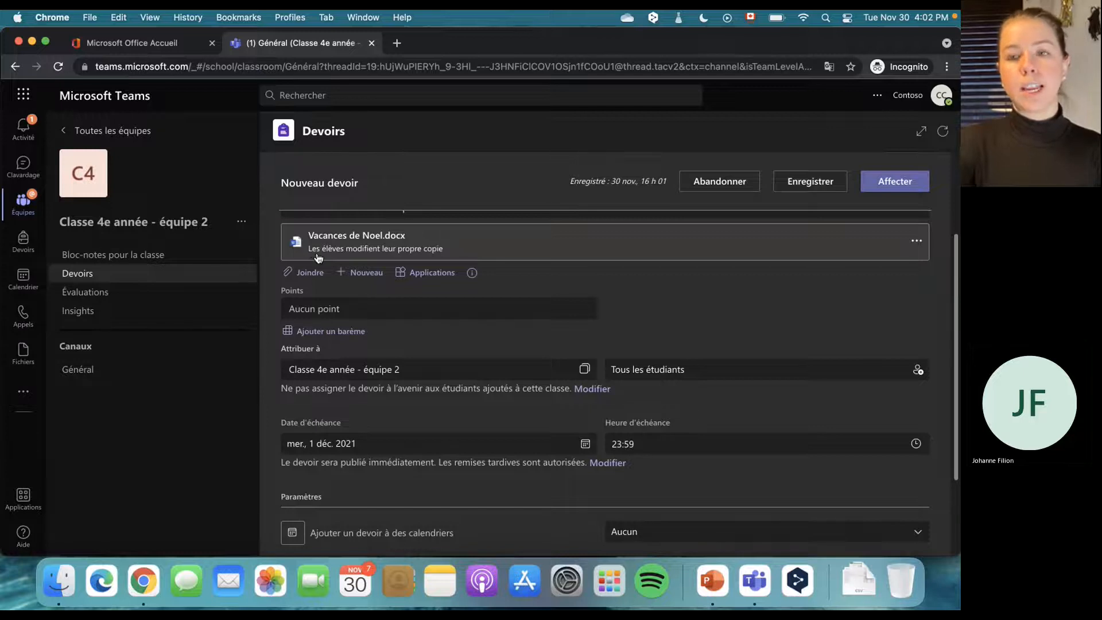
pyautogui.scroll(-2, 319, 258)
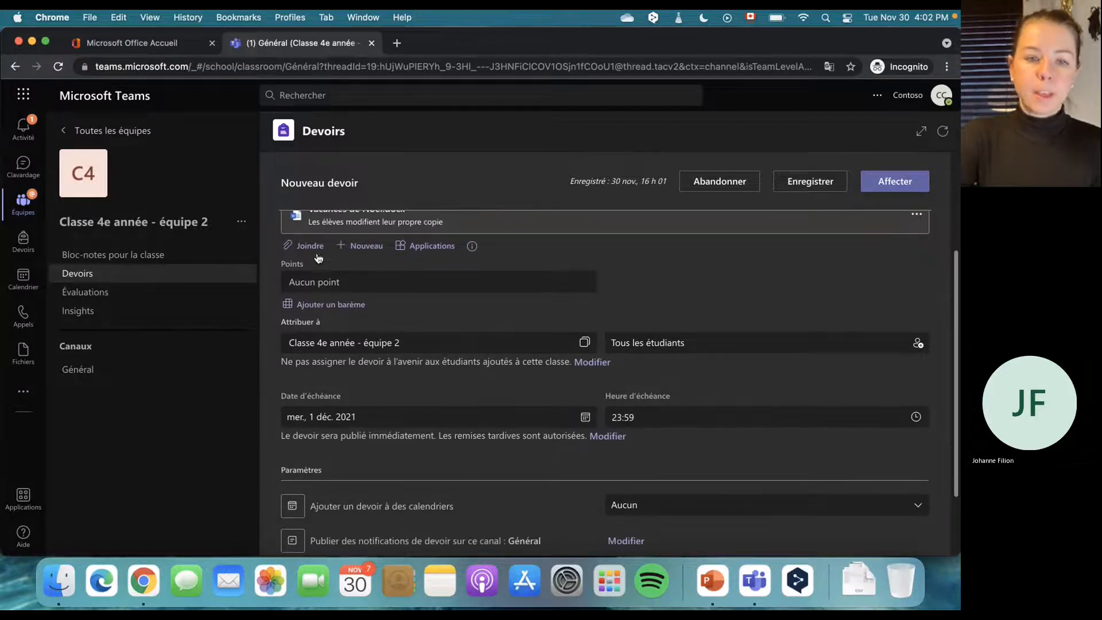
pyautogui.click(335, 282)
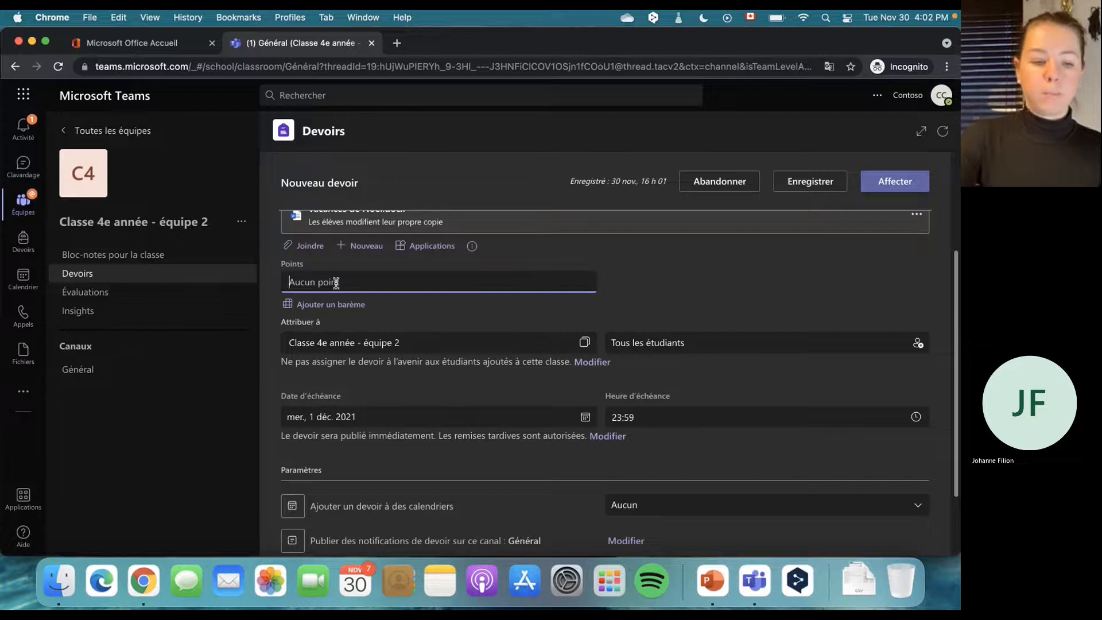
pyautogui.write('25')
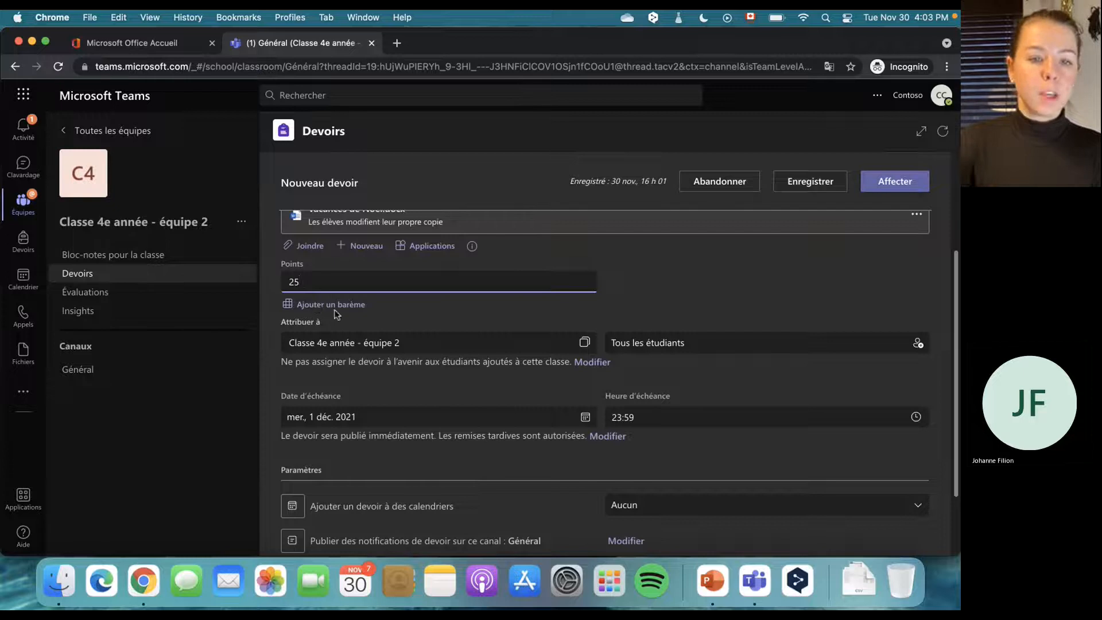
# Step: Create a new rubric for the homework with points enabled and the title "Histoires et redactions"
pyautogui.click(312, 305)
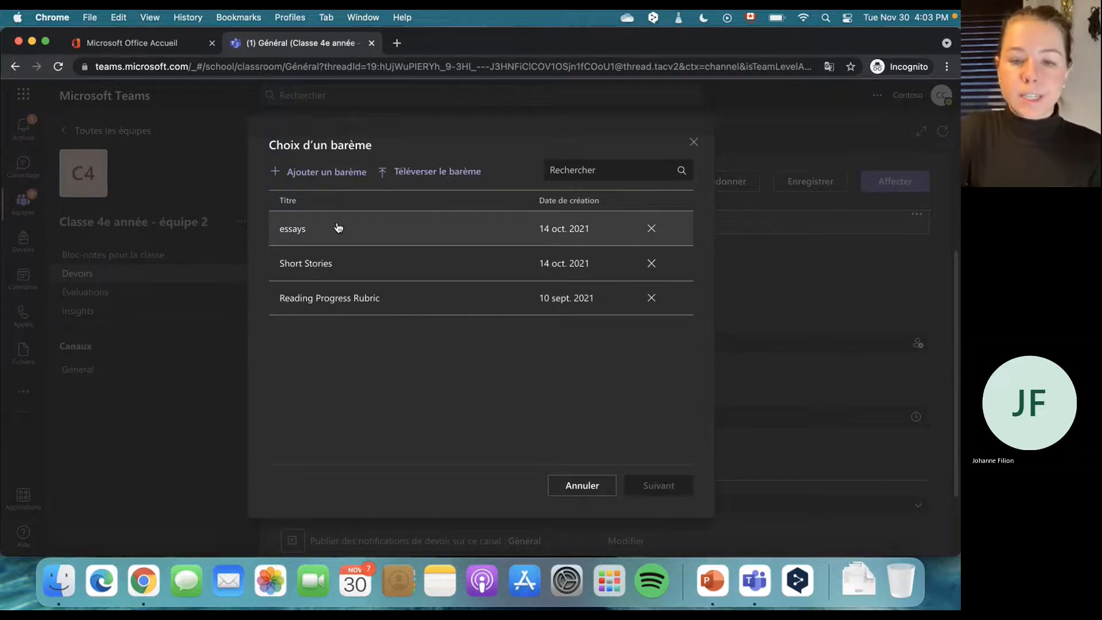
pyautogui.click(307, 176)
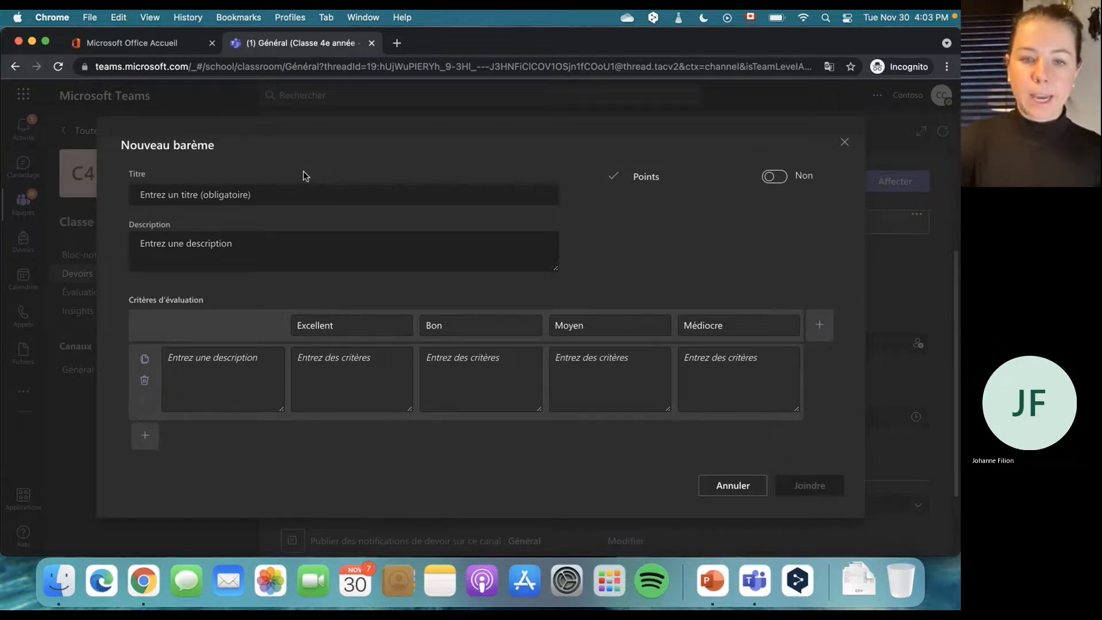
pyautogui.click(769, 182)
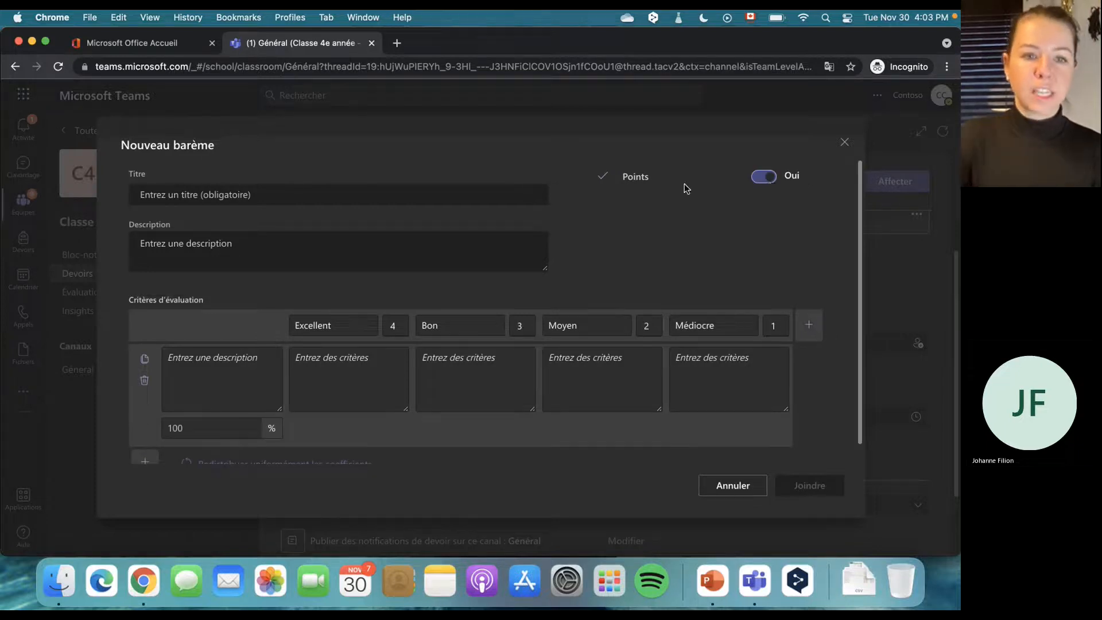
pyautogui.click(247, 194)
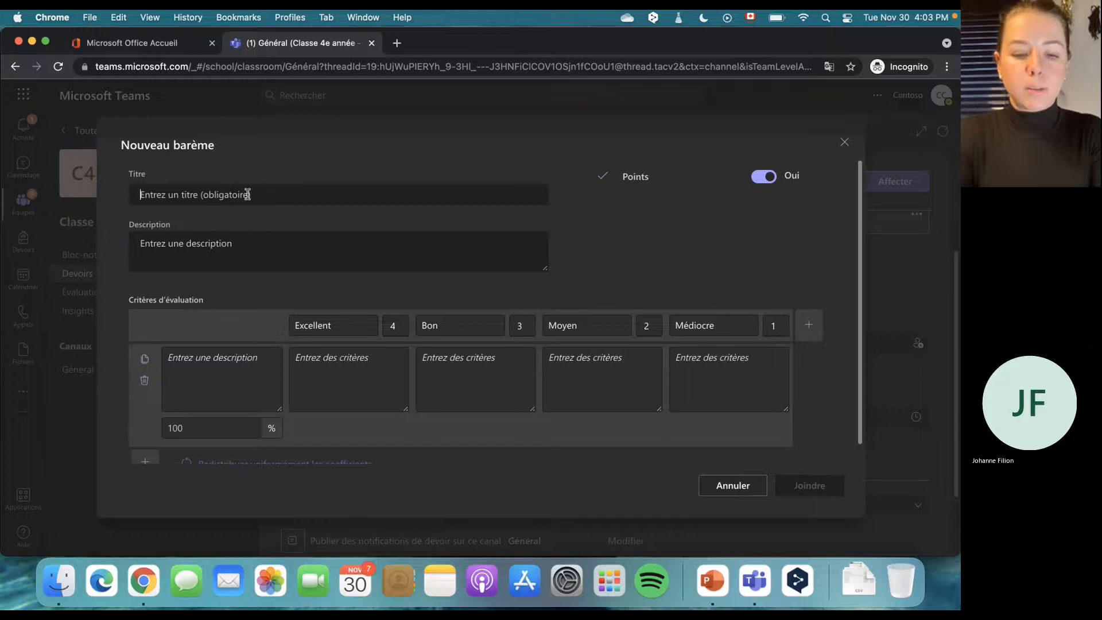
pyautogui.write('Histoires et redactiona')
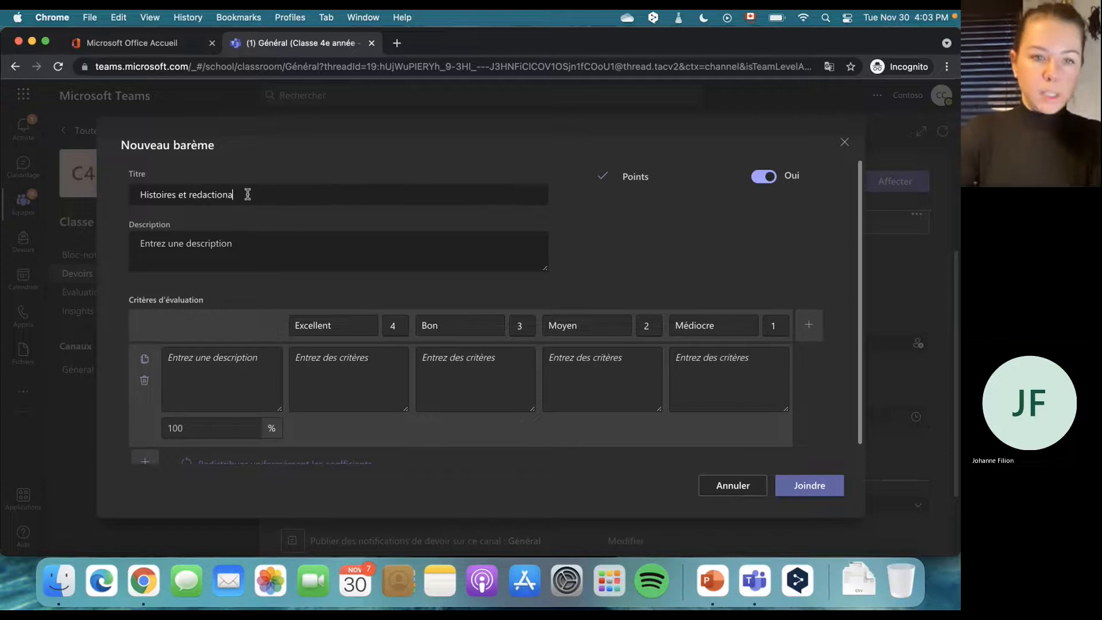
pyautogui.press('BackSpace')
pyautogui.write('s')
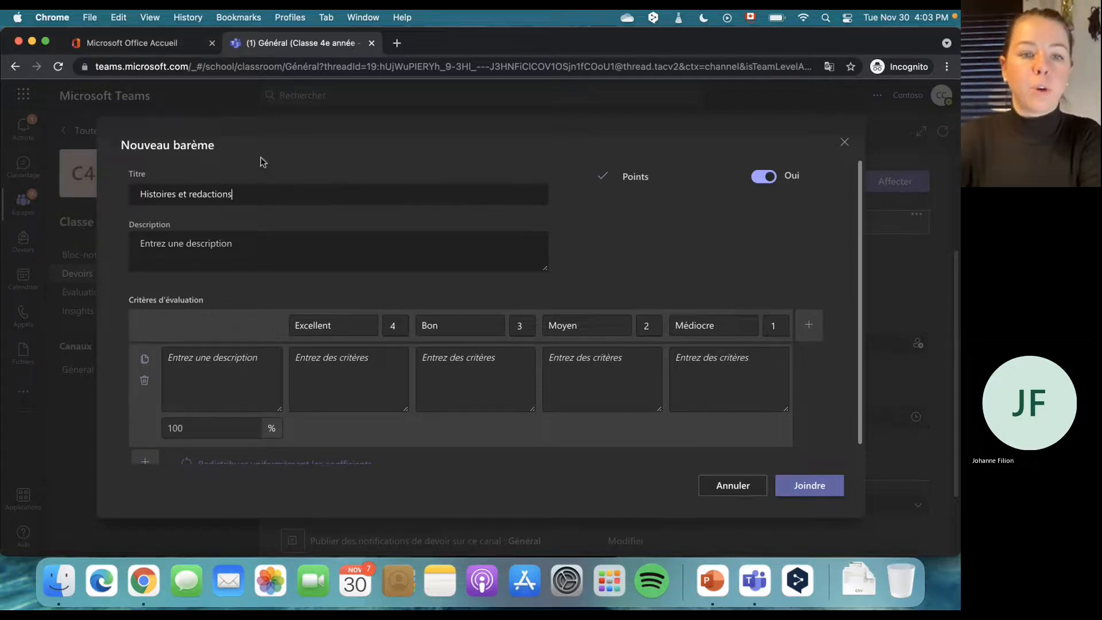
# Step: Describe the rubric's first criterion as "Creativité" and add a second criterion named "Grammaire"
pyautogui.scroll(-1, 219, 253)
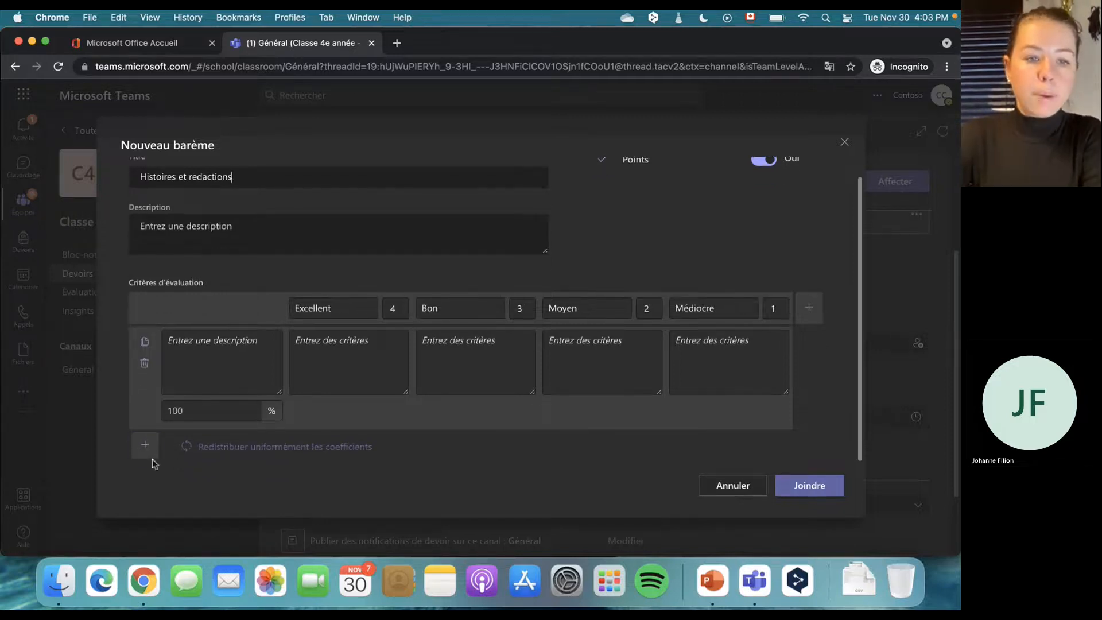
pyautogui.write('Creativité')
pyautogui.click(145, 444)
pyautogui.write('Grammaire')
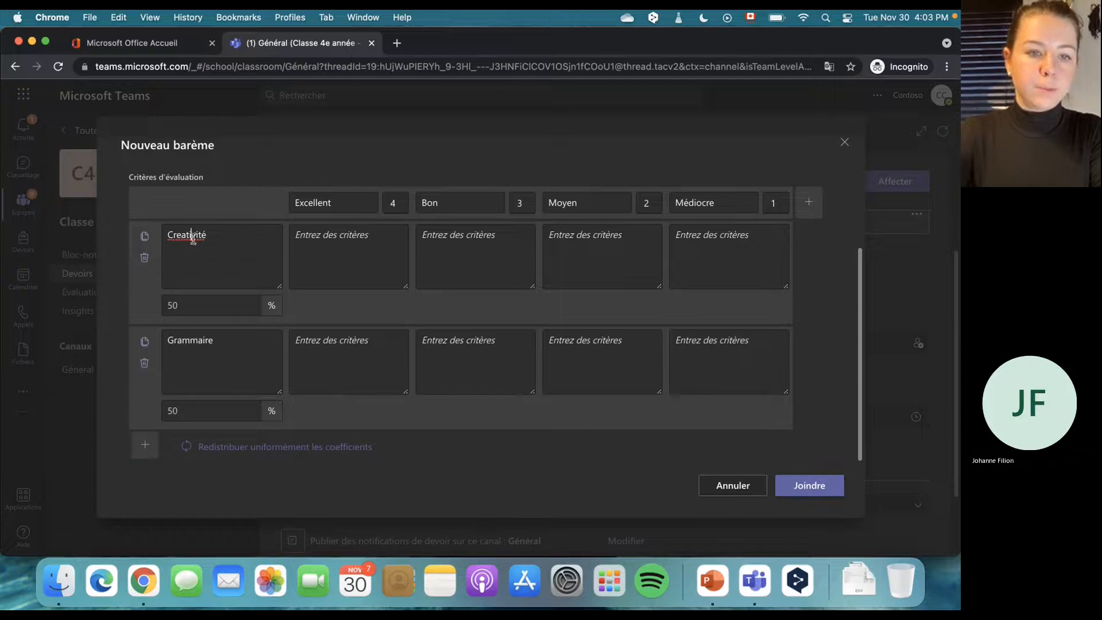
pyautogui.rightClick(191, 237)
pyautogui.click(230, 248)
# Step: Add a third evaluation criterion named "Organisation" to the rubric
pyautogui.click(145, 446)
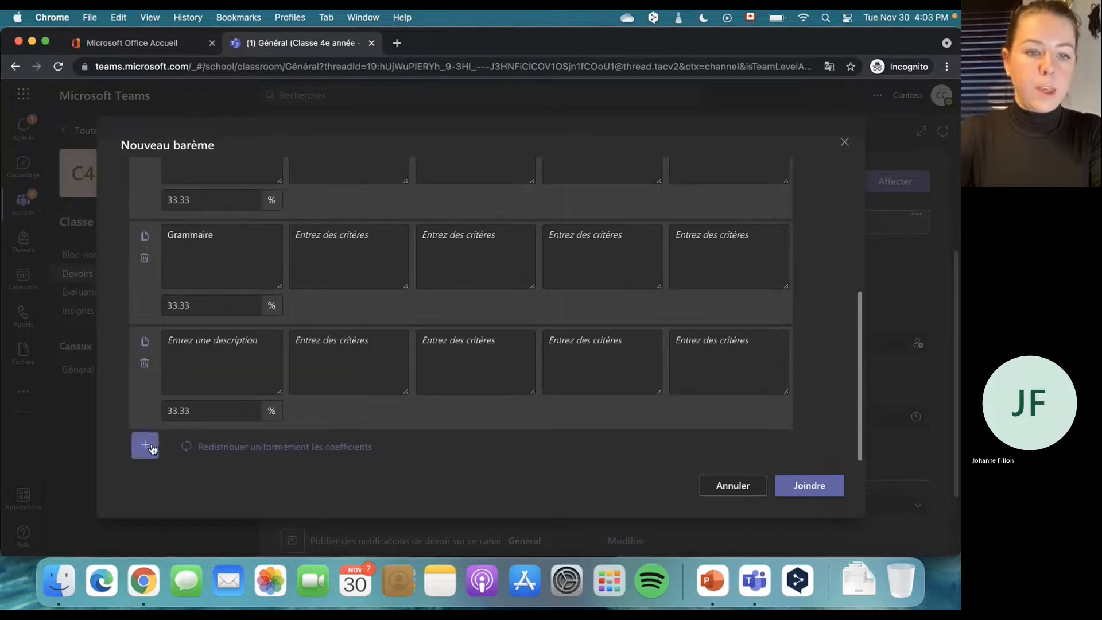
pyautogui.click(233, 348)
pyautogui.write('Or')
pyautogui.write('gn')
pyautogui.write('an')
pyautogui.write('isation')
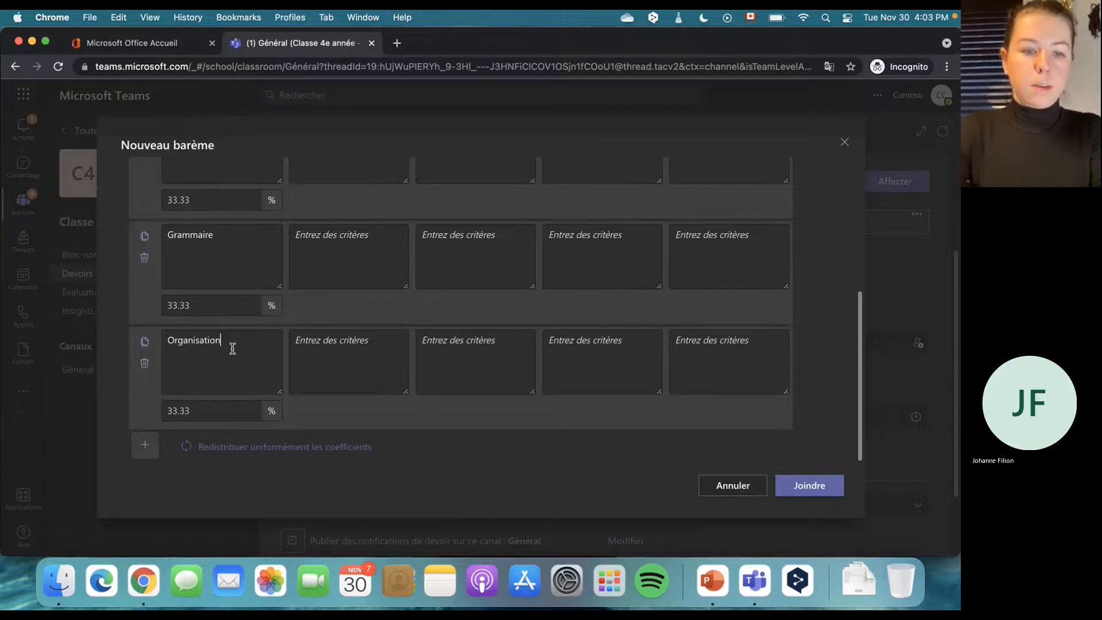
# Step: Add a fourth evaluation criterion row to the rubric
pyautogui.click(145, 445)
pyautogui.click(250, 369)
pyautogui.scroll(5, 251, 369)
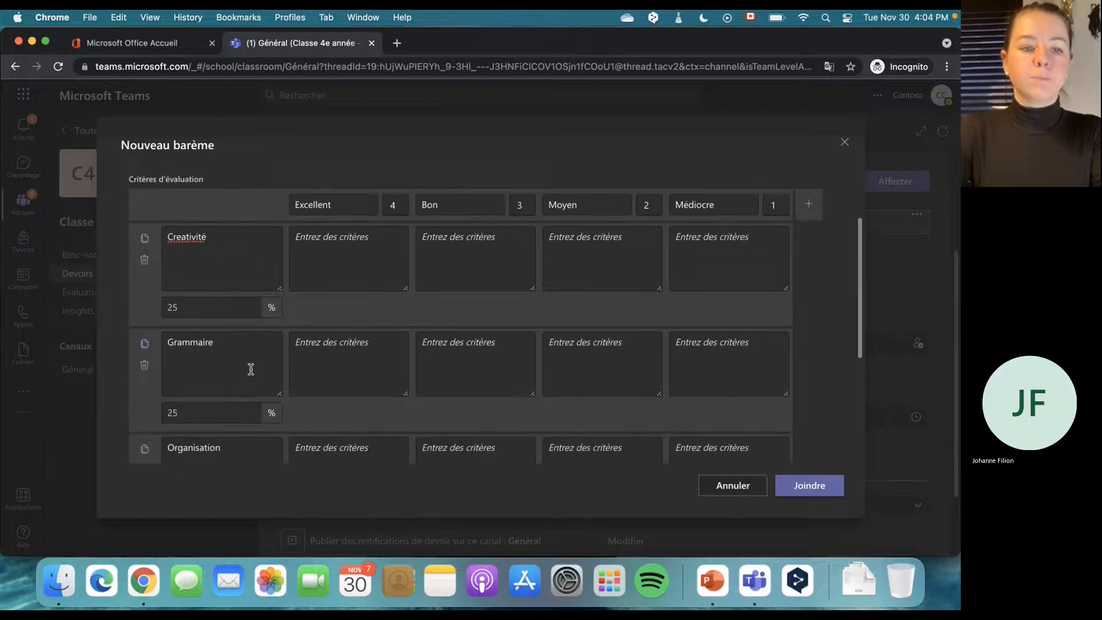
# Step: Name the rubric's fourth evaluation criterion "Détails"
pyautogui.write('Détails')
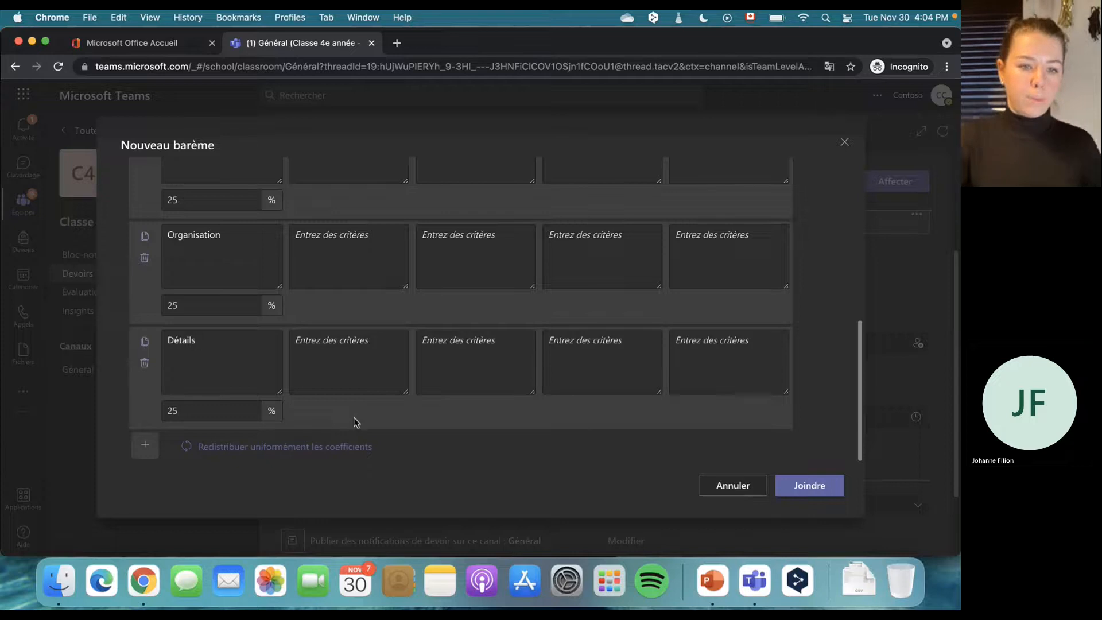
# Step: Set the weights of the "Creativité" and "Détails" criteria to 30% each
pyautogui.scroll(8, 249, 365)
pyautogui.scroll(-2, 249, 365)
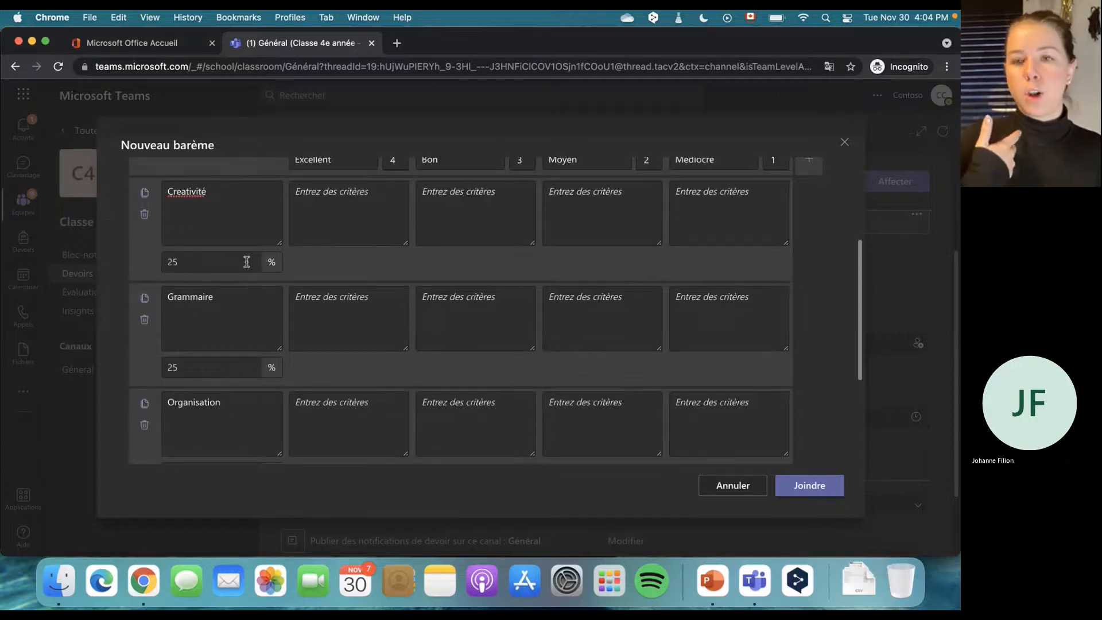
pyautogui.scroll(1, 230, 253)
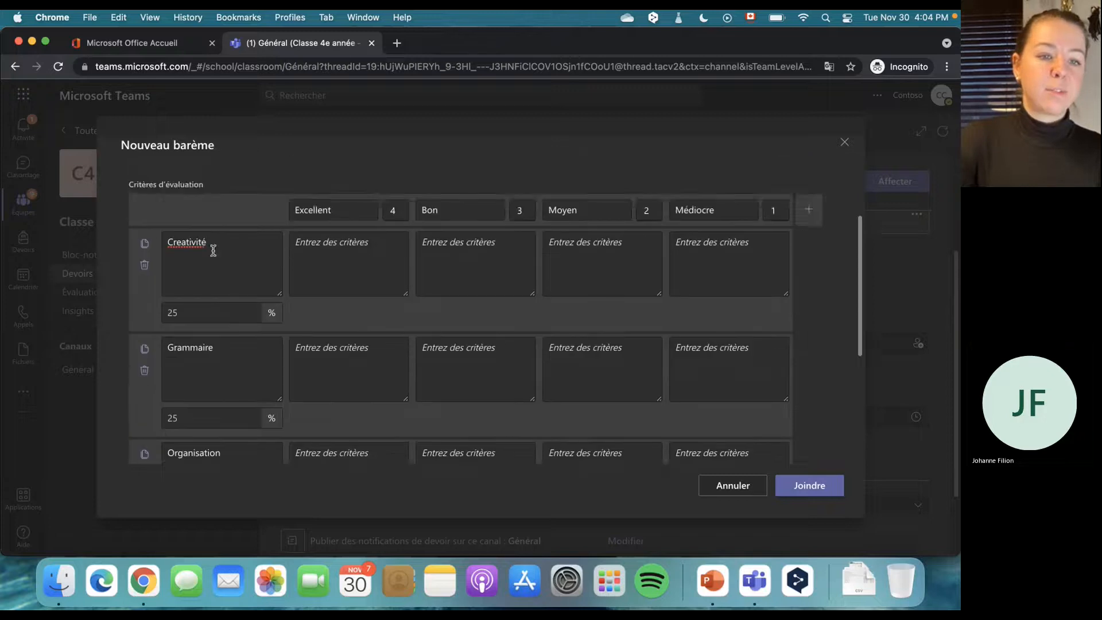
pyautogui.scroll(-2, 220, 287)
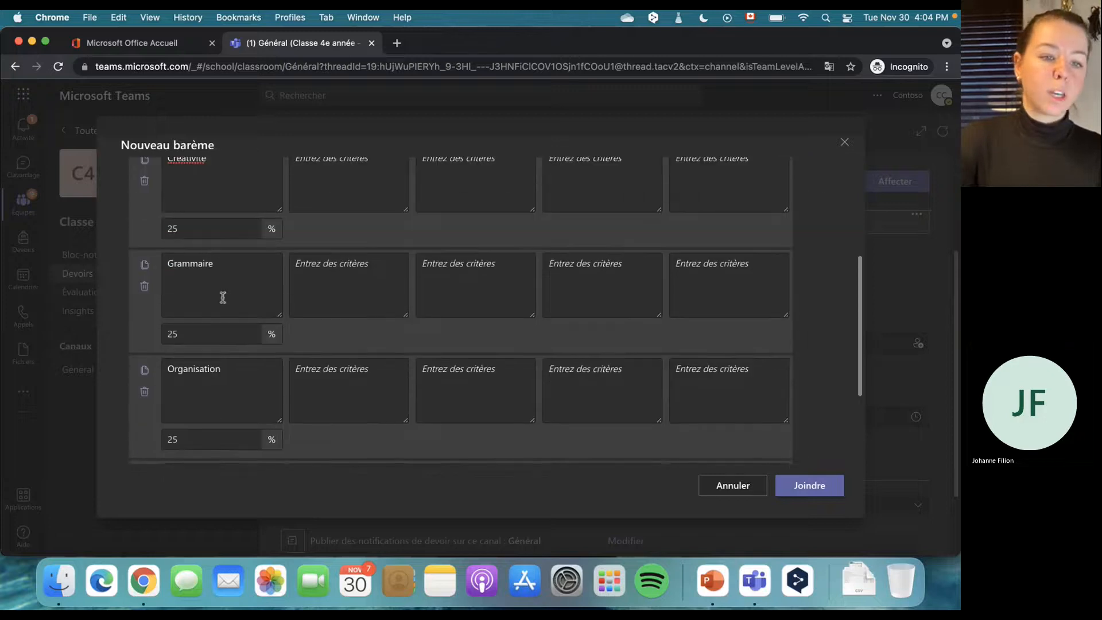
pyautogui.doubleClick(205, 238)
pyautogui.write('30')
pyautogui.scroll(-2, 204, 238)
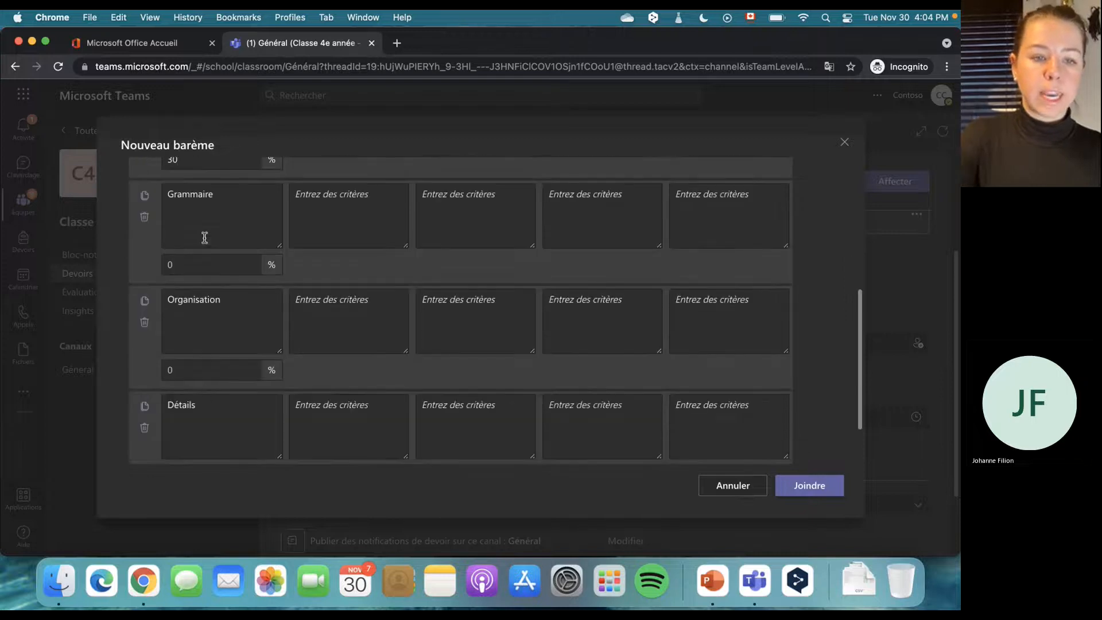
pyautogui.scroll(-2, 204, 439)
pyautogui.doubleClick(194, 418)
pyautogui.write('30')
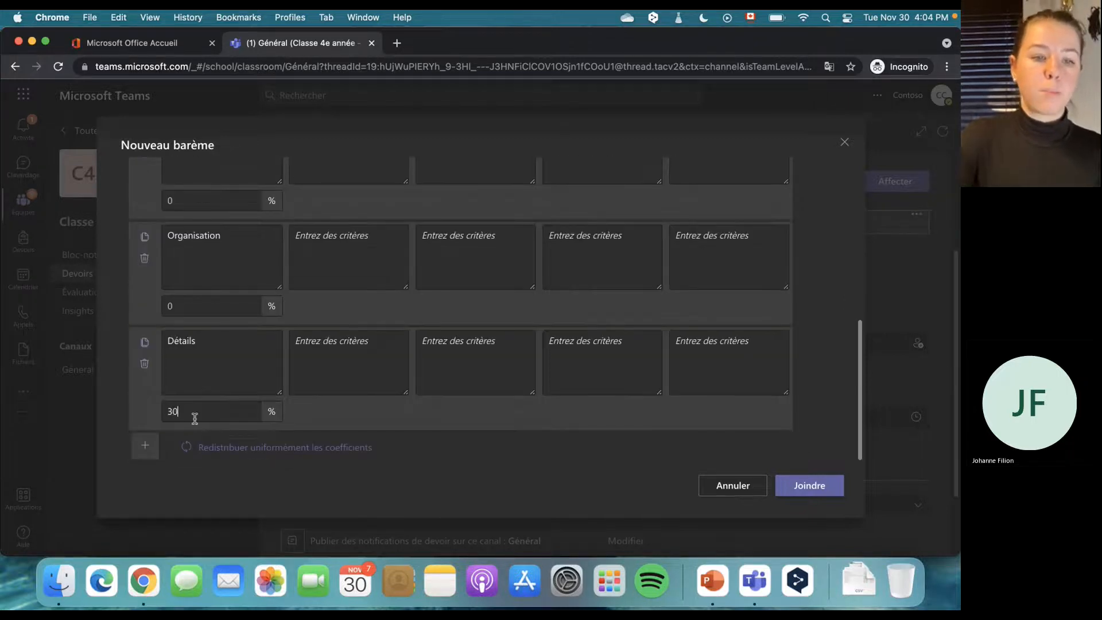
# Step: Set the weight of "Grammaire" to 15% and the weight of "Organisation" to 25%
pyautogui.scroll(3, 194, 418)
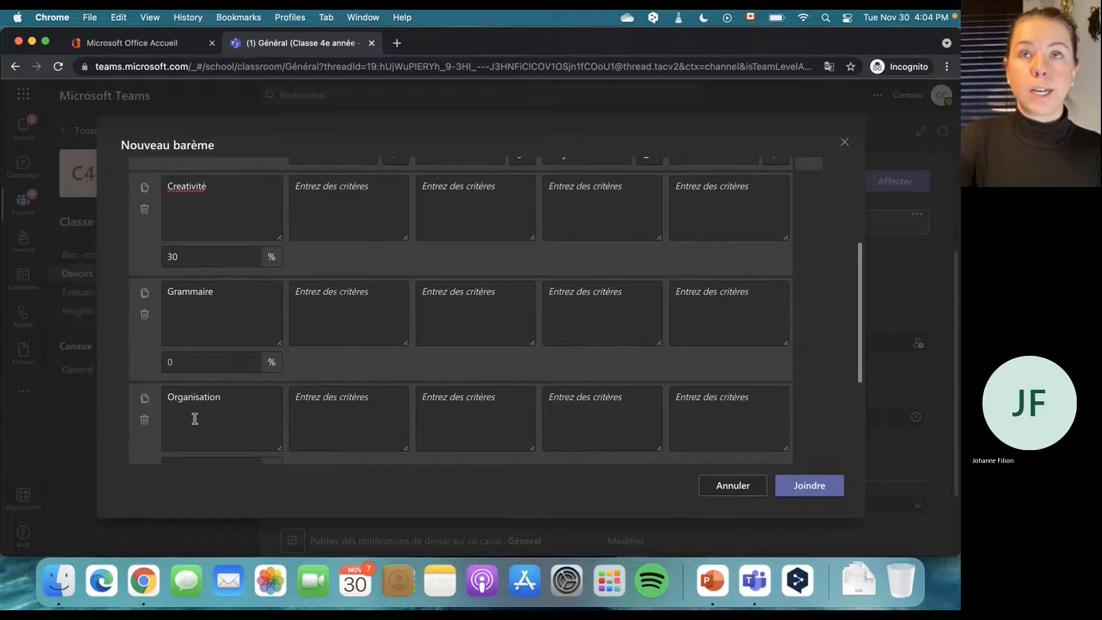
pyautogui.scroll(-2, 195, 419)
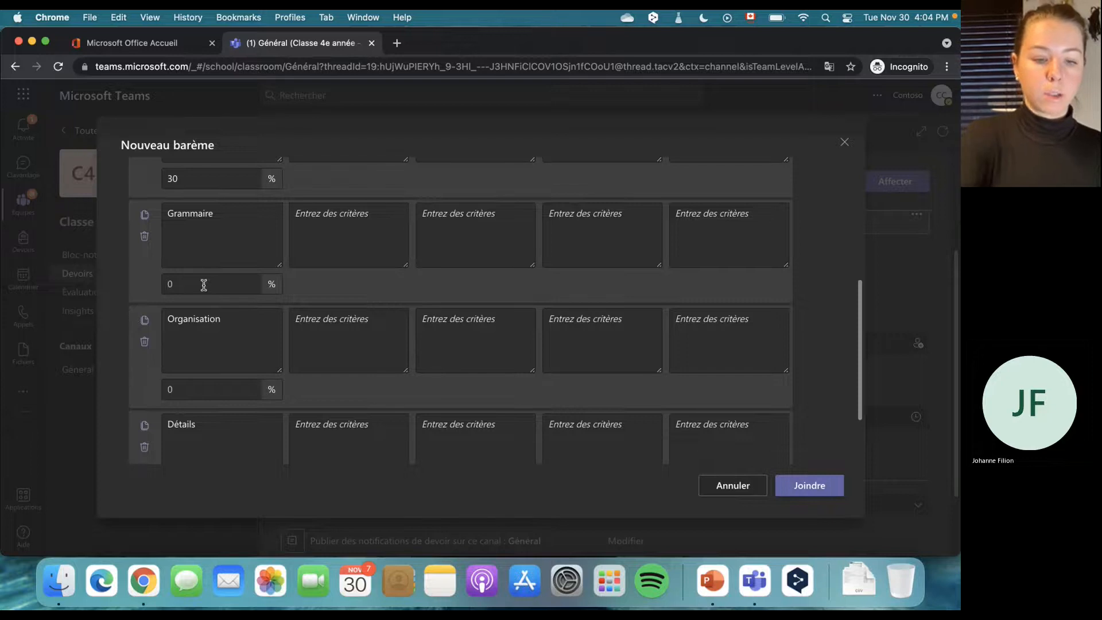
pyautogui.write('5')
pyautogui.click(193, 384)
pyautogui.write('25')
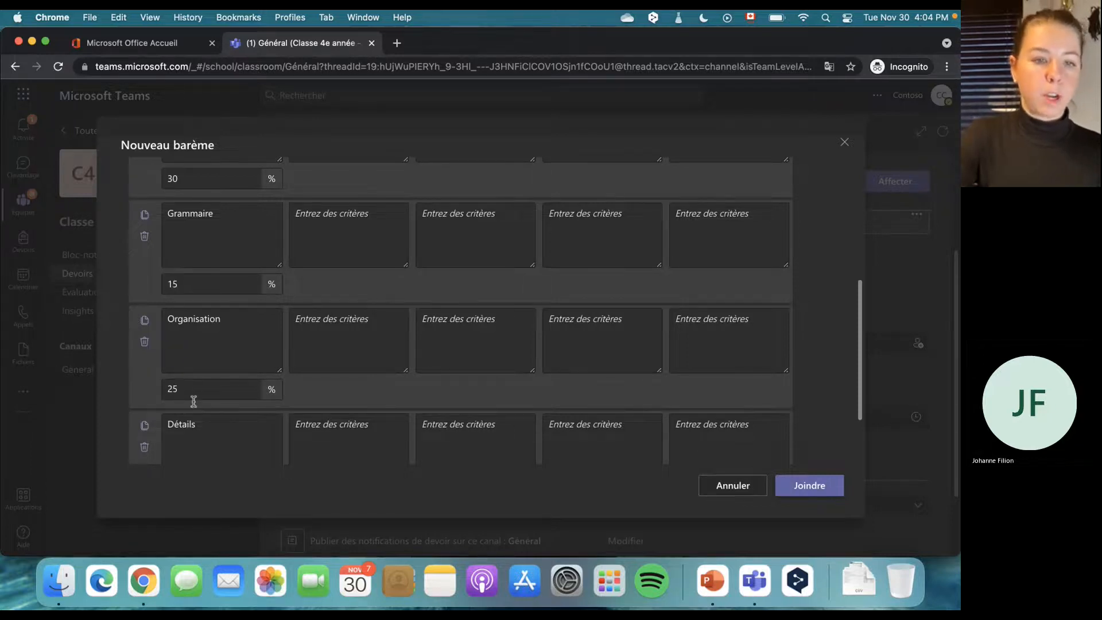
pyautogui.scroll(-3, 195, 466)
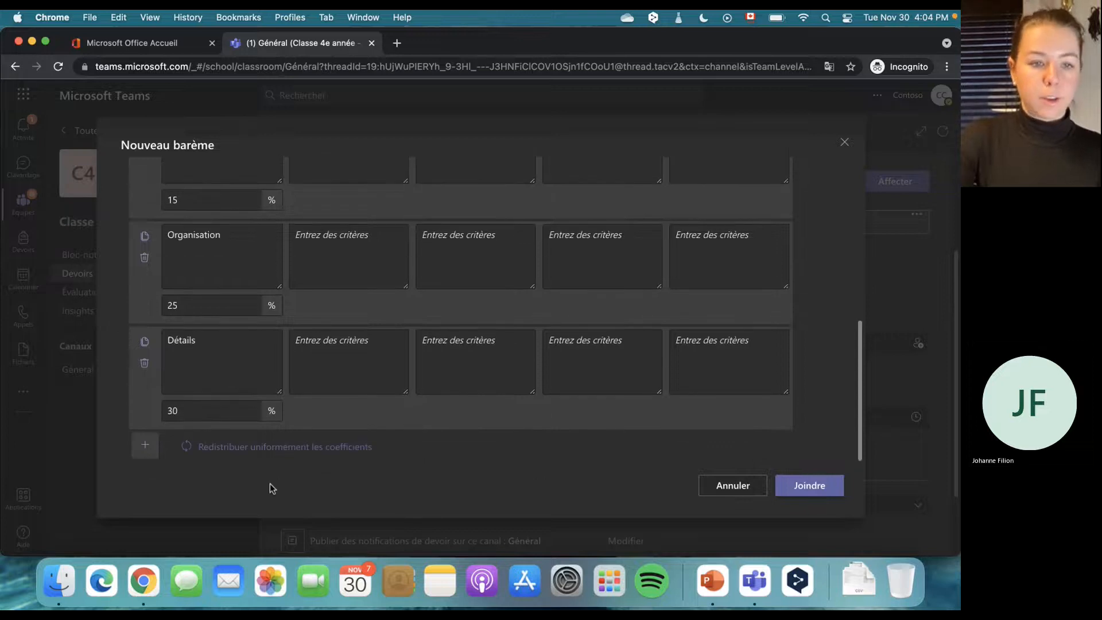
pyautogui.scroll(10, 210, 386)
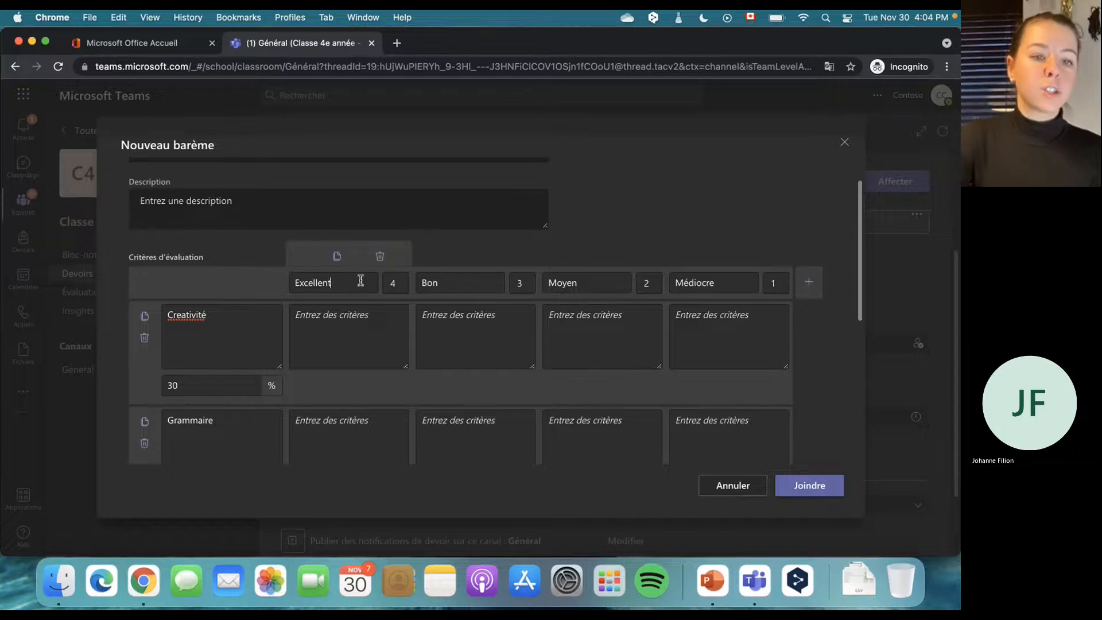
pyautogui.moveTo(354, 284); pyautogui.dragTo(274, 277)
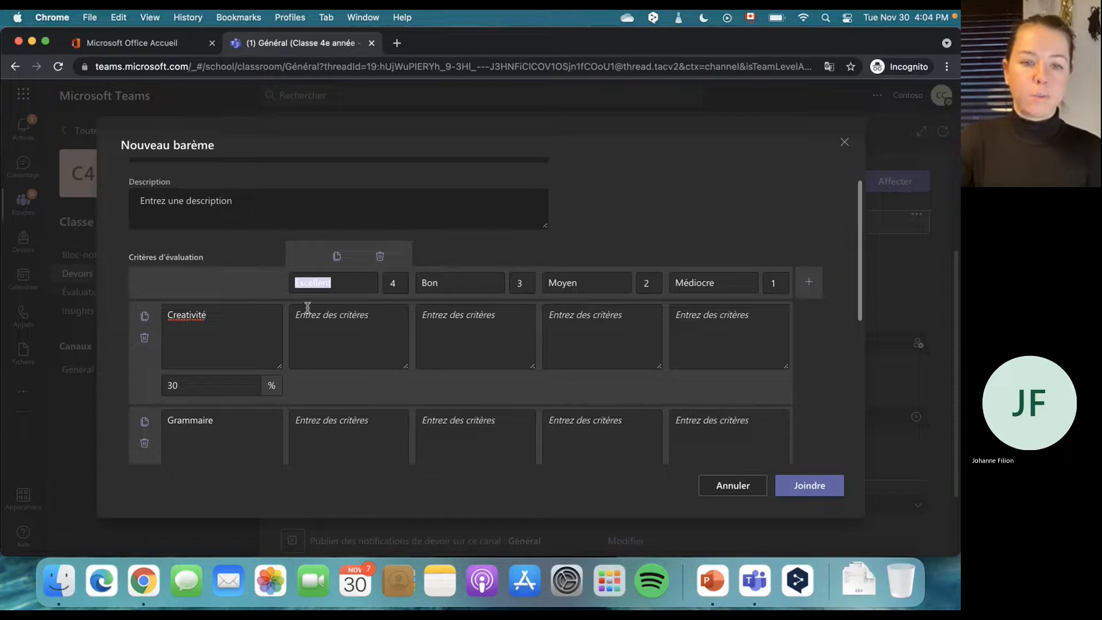
pyautogui.click(336, 284)
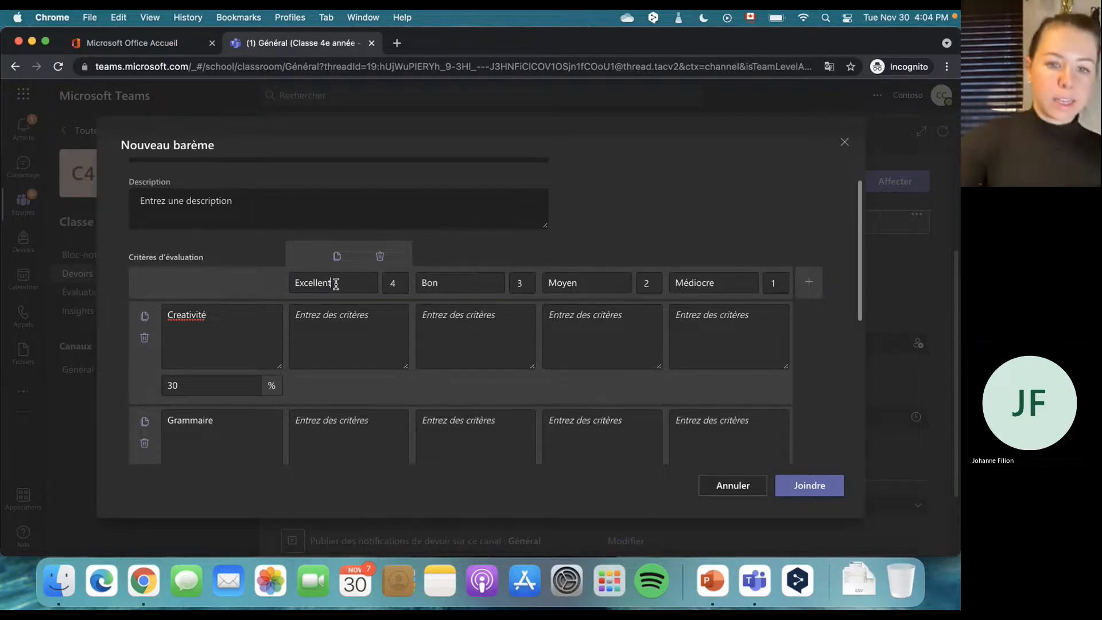
pyautogui.click(450, 284)
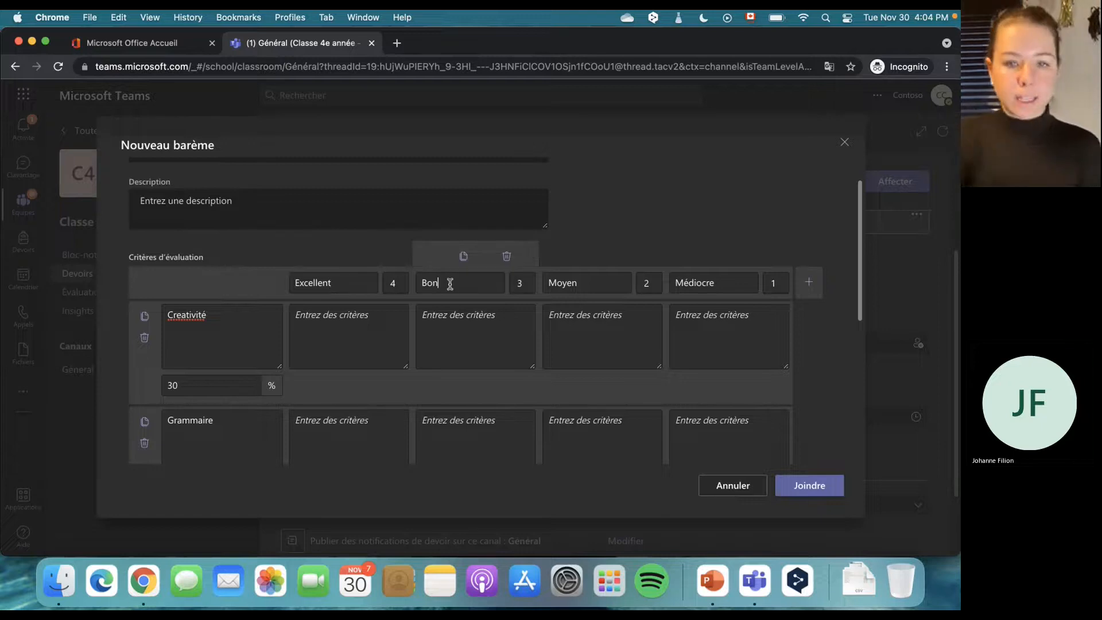
pyautogui.click(566, 287)
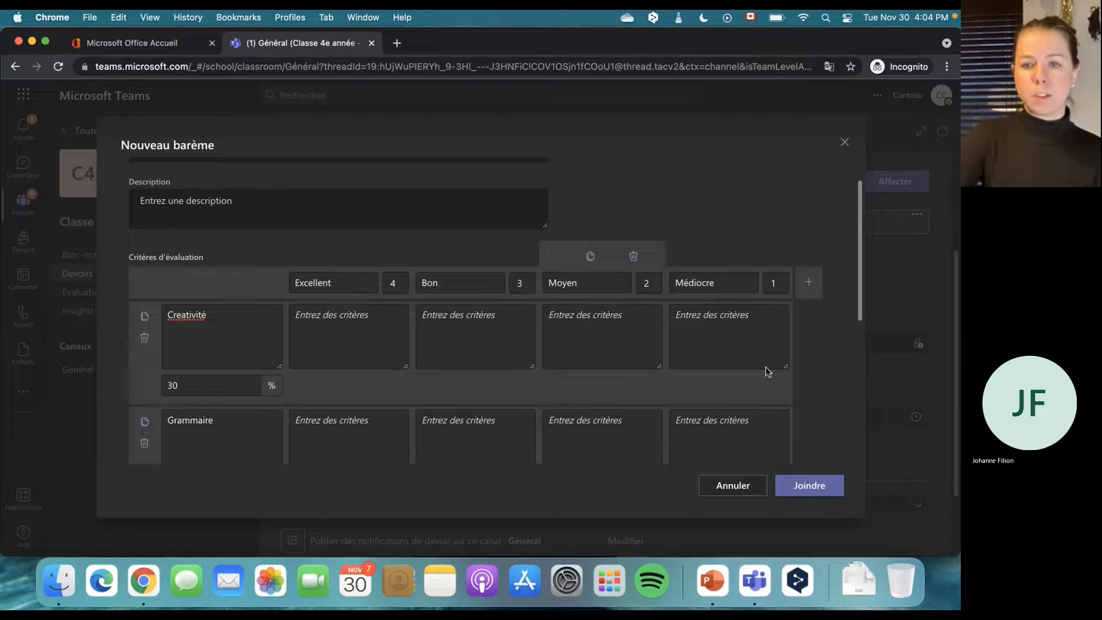
# Step: Fill in the "Excellent" descriptions with "yugjuytgjytfjyt" for "Creativité" and "liuhliuhl" for "Grammaire"
pyautogui.click(369, 332)
pyautogui.write('yugjuytgjytfjyt')
pyautogui.click(387, 431)
pyautogui.write('liuhliuhl')
# Step: Describe "Creativité" as "jhiuhli" for "Bon" and "liuhliu" for "Moyen", and "Grammaire" as "kuyihgkuyg" for "Bon"
pyautogui.click(511, 328)
pyautogui.write('jhiuhli')
pyautogui.click(585, 321)
pyautogui.write('liuhliu')
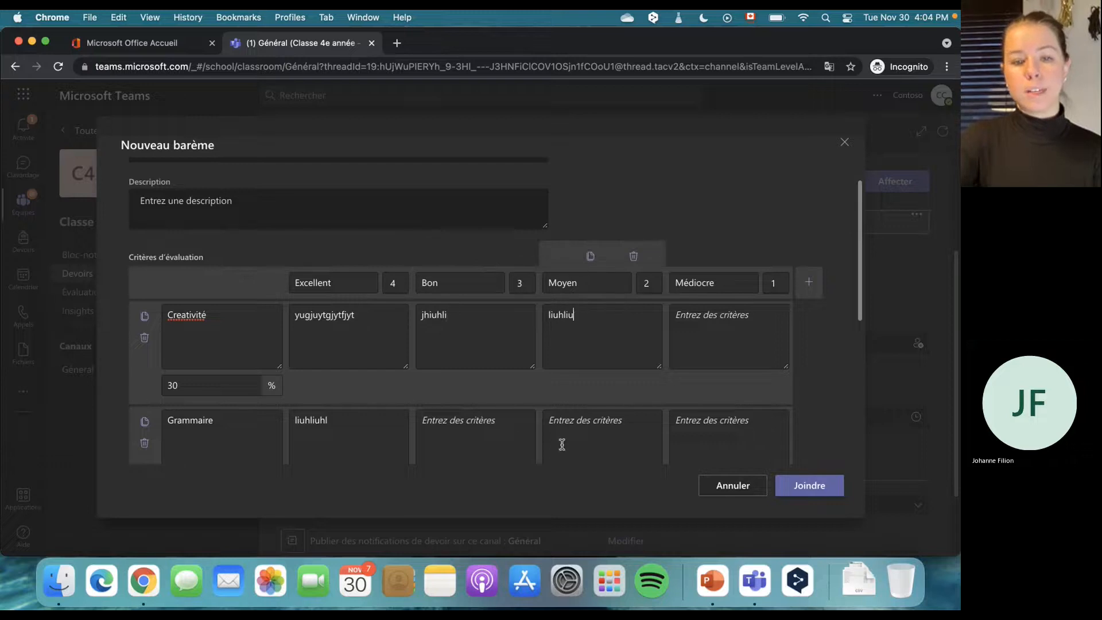
pyautogui.click(517, 439)
pyautogui.write('kuyihgkuyg')
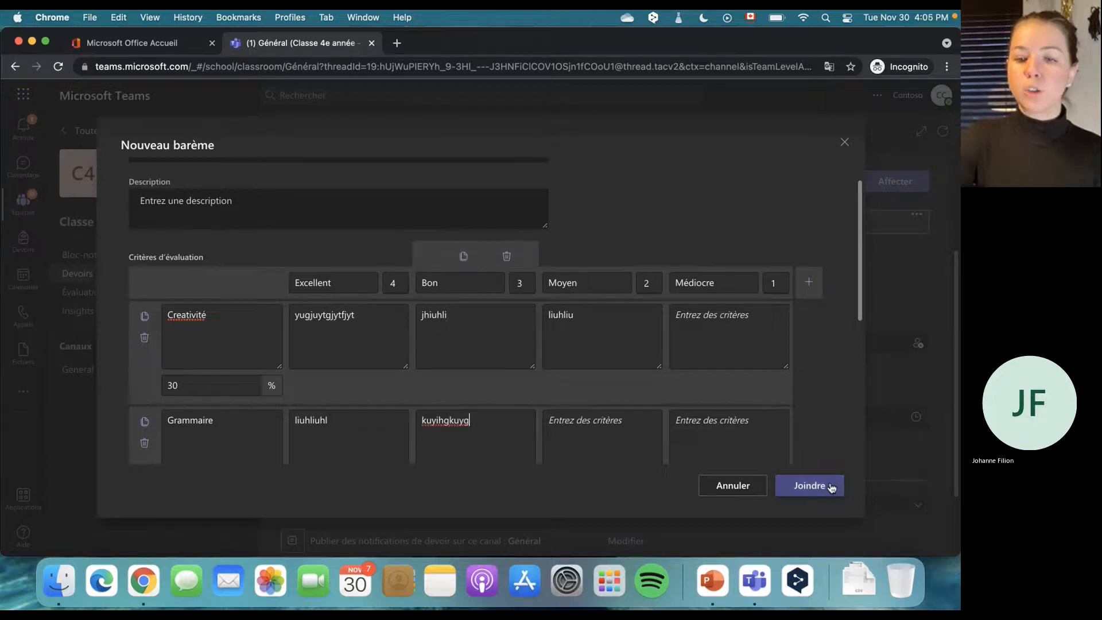
# Step: Attach the completed "Histoires et redactions" rubric to the homework
pyautogui.click(809, 486)
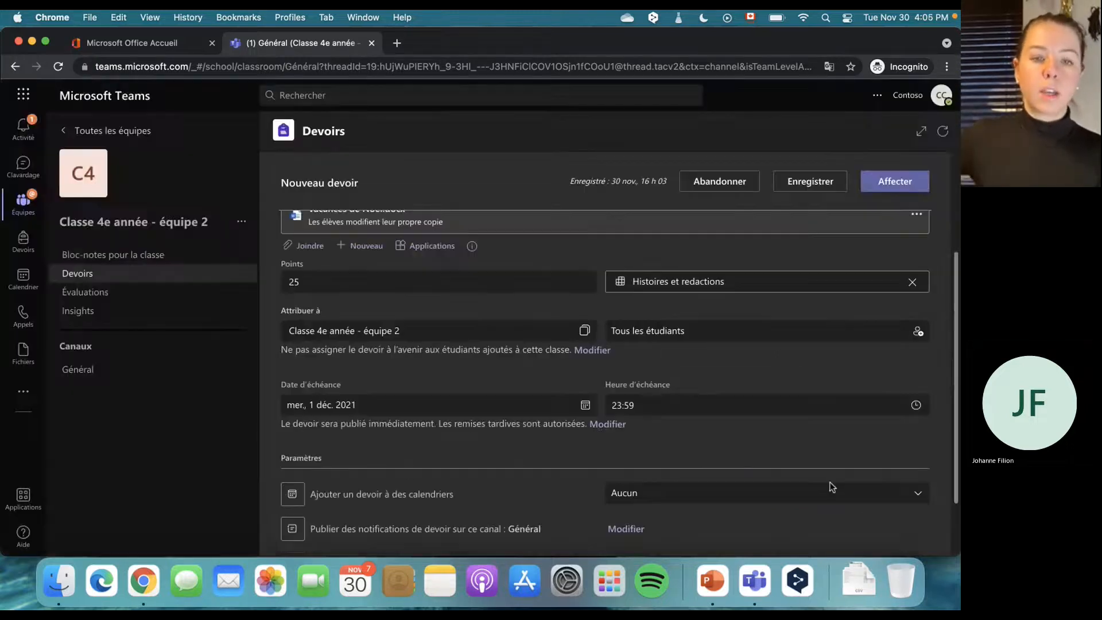
pyautogui.scroll(3, 829, 481)
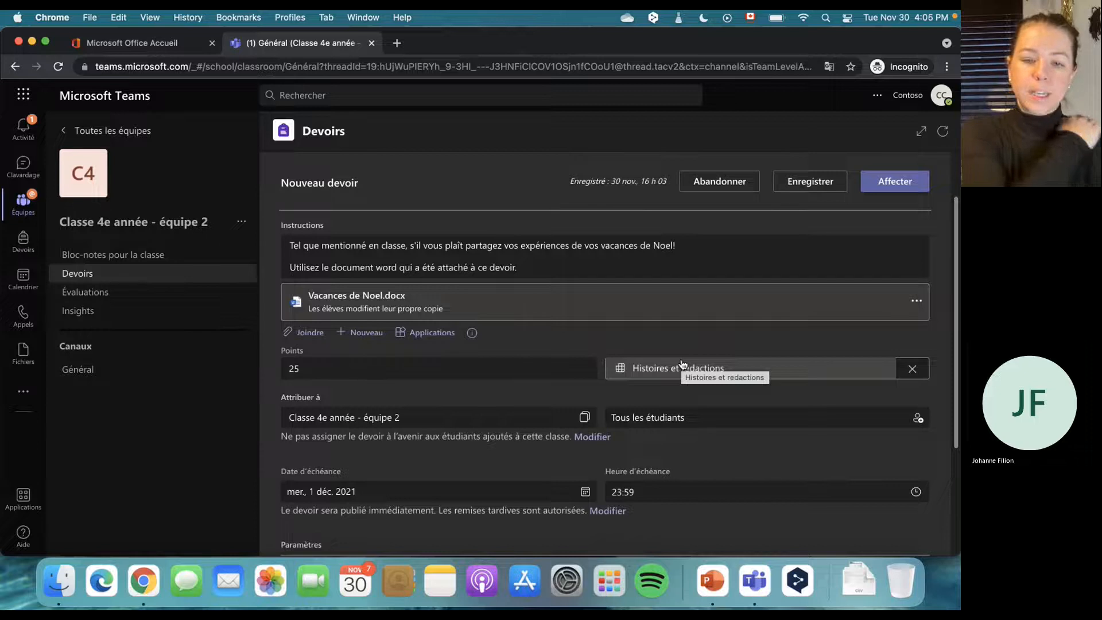
# Step: View the other classes to which the homework can be assigned, leaving the class selection as it is
pyautogui.scroll(-2, 683, 363)
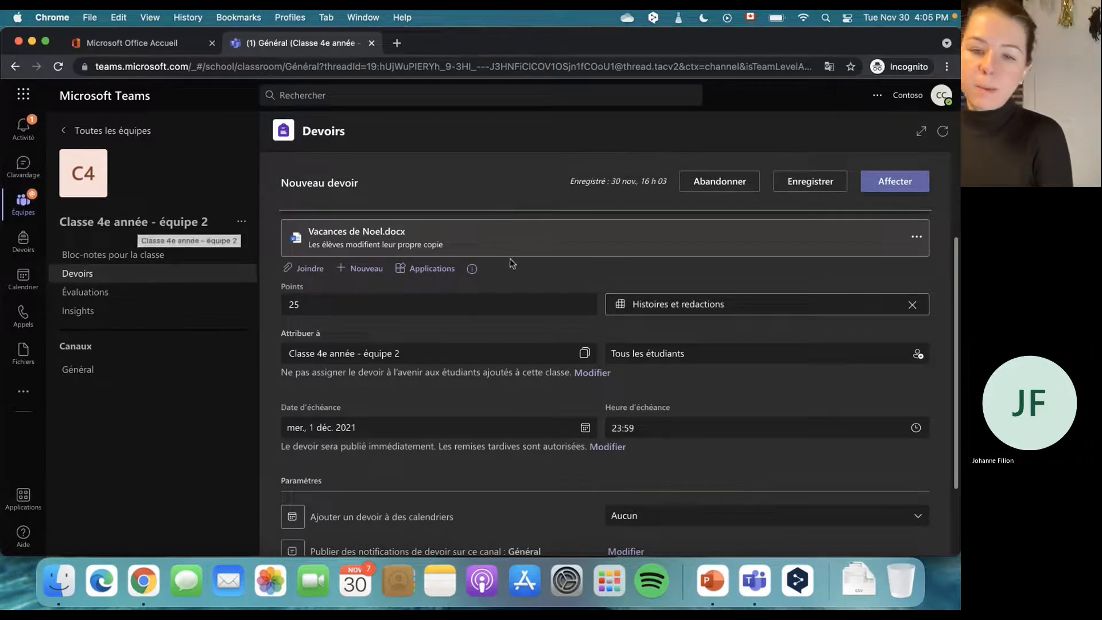
pyautogui.click(584, 353)
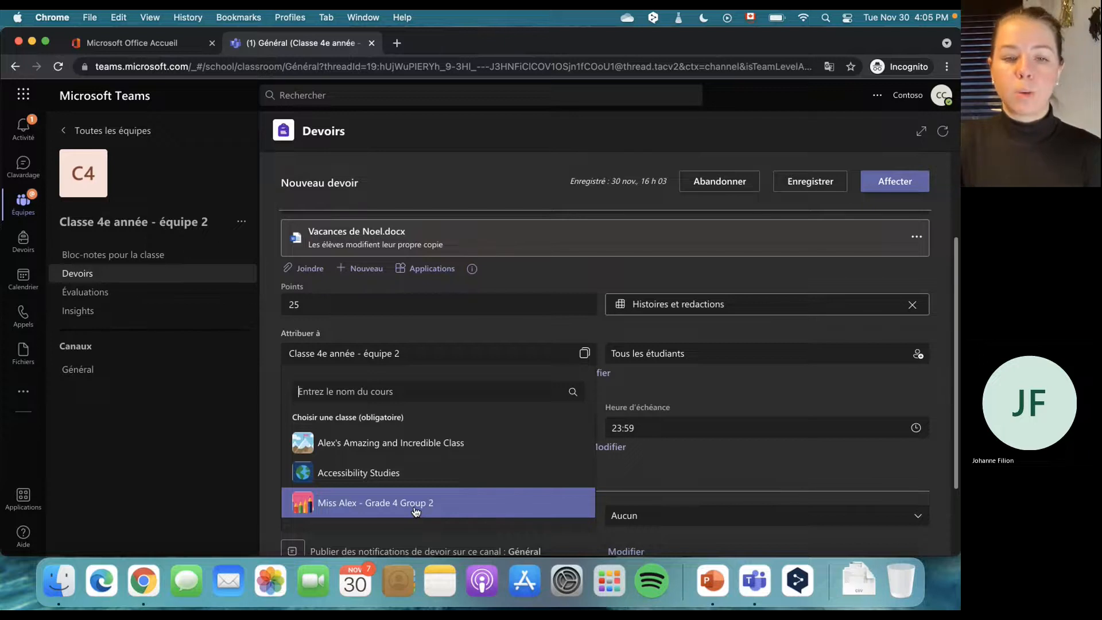
pyautogui.click(685, 460)
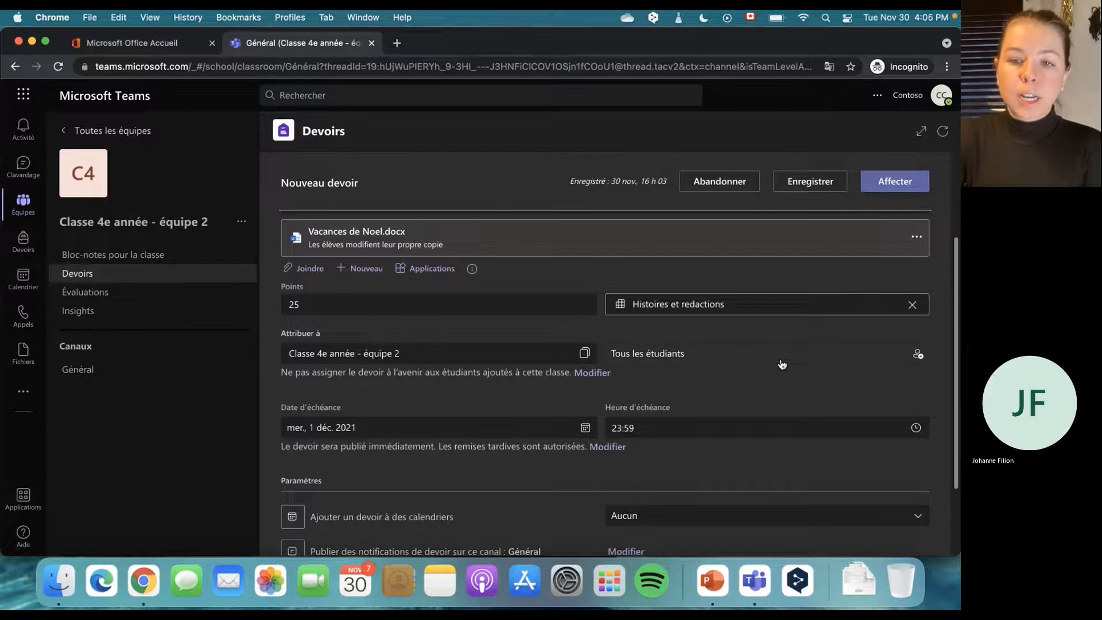
pyautogui.click(859, 358)
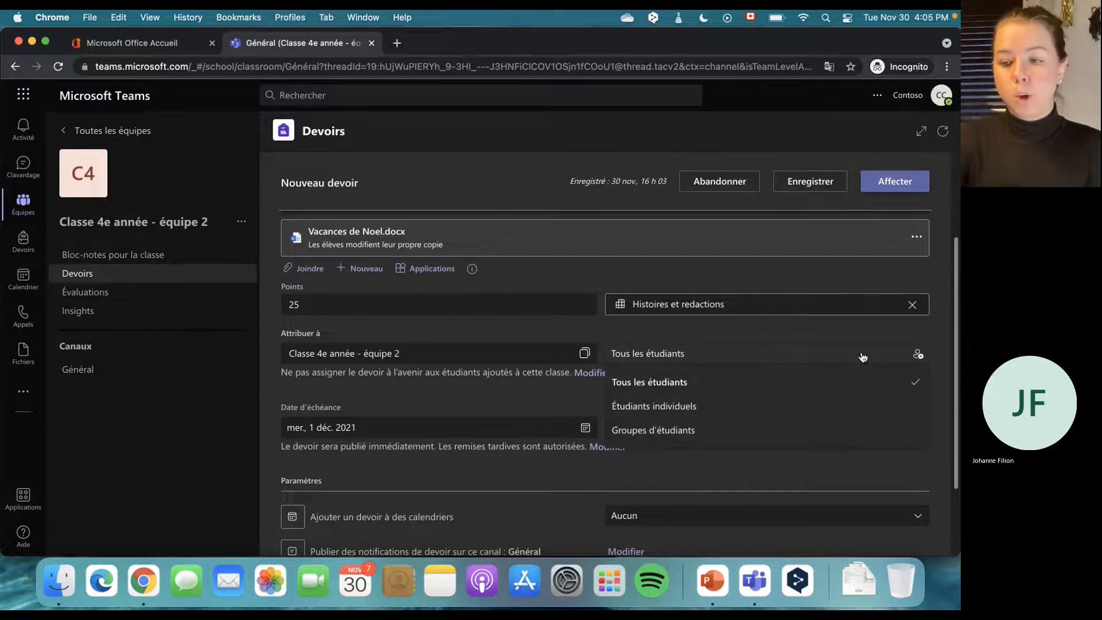
pyautogui.click(743, 416)
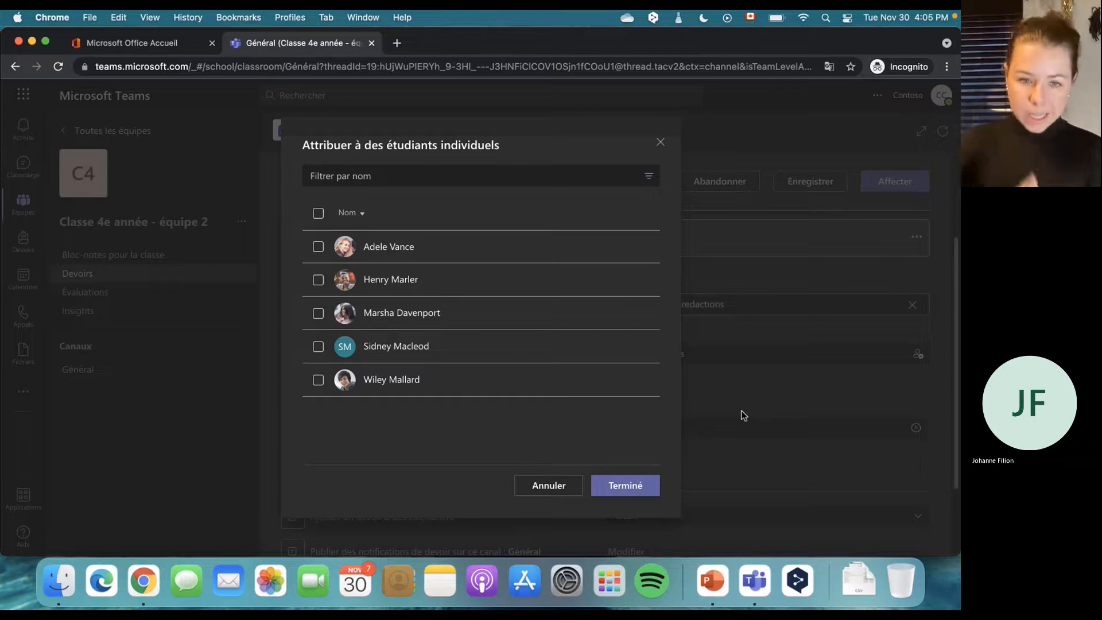
pyautogui.click(320, 378)
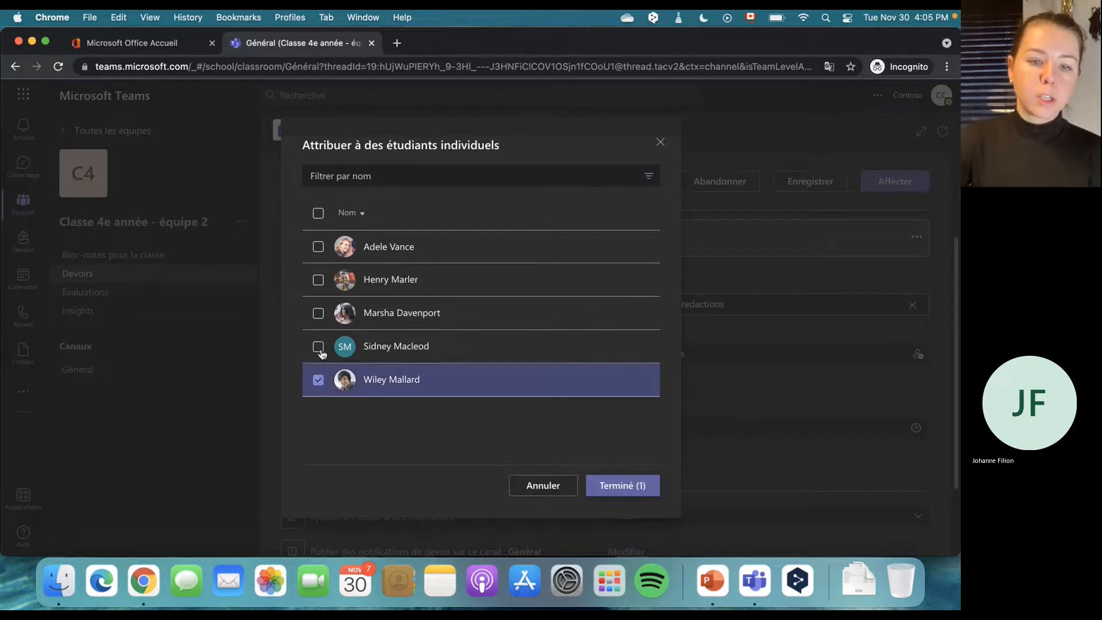
pyautogui.click(321, 352)
pyautogui.click(319, 321)
pyautogui.click(319, 346)
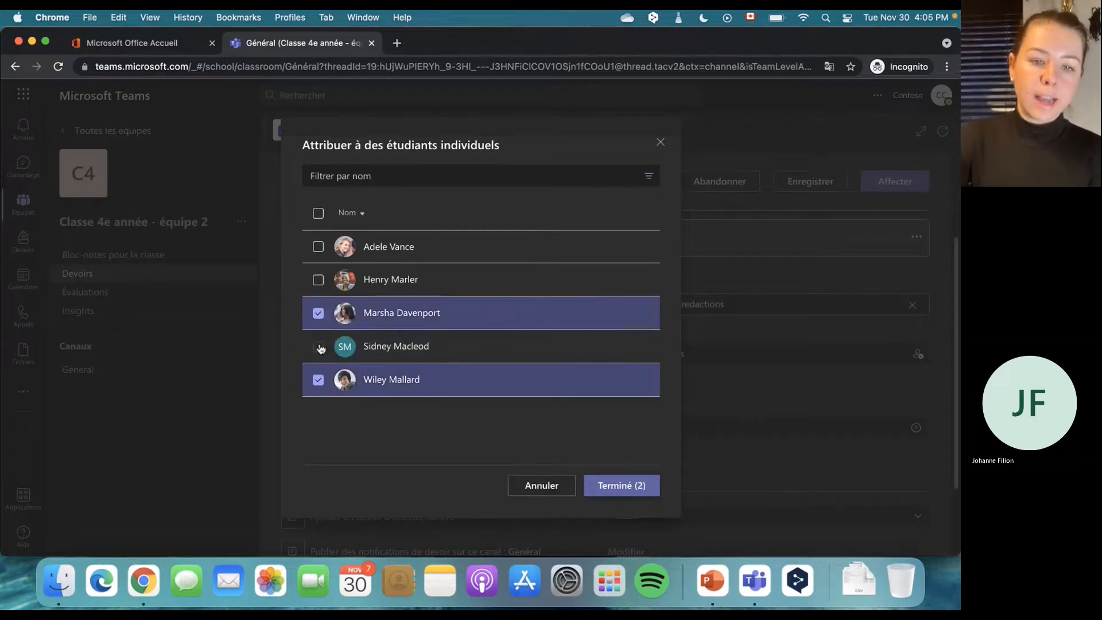
pyautogui.click(319, 380)
pyautogui.click(320, 312)
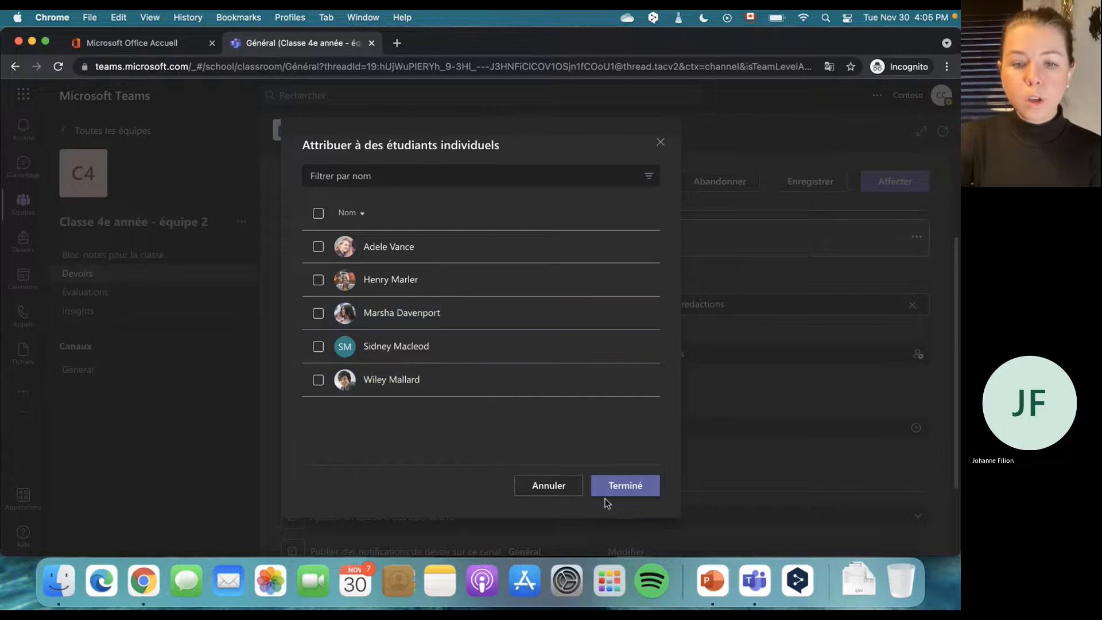
pyautogui.click(555, 485)
# Step: Assign the homework to student groups and start creating the groups by manually grouping the students
pyautogui.click(705, 357)
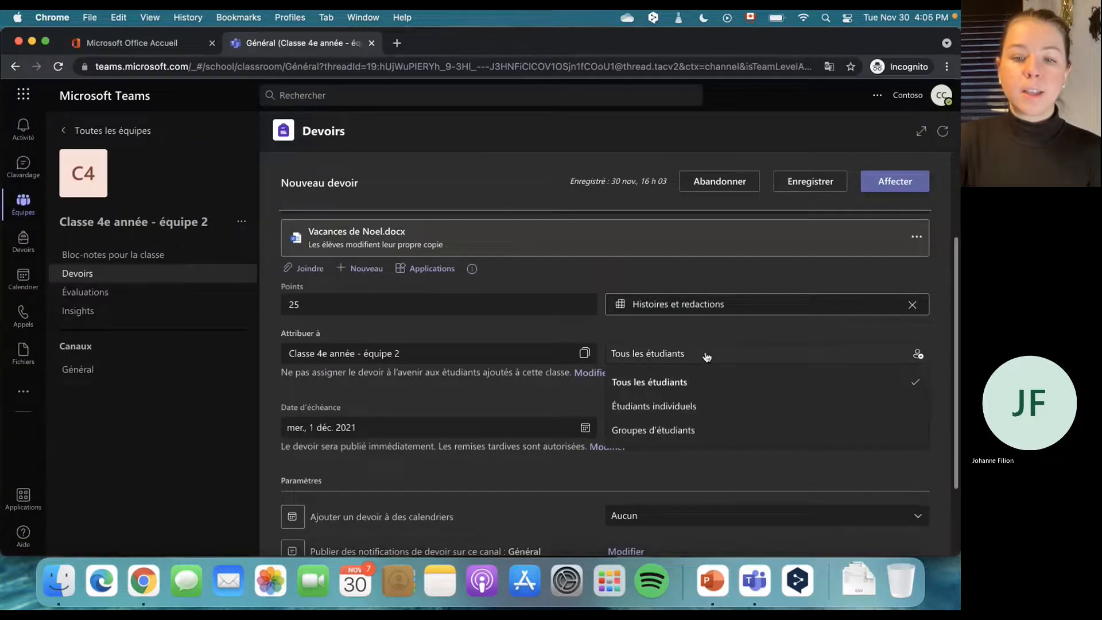
pyautogui.click(648, 435)
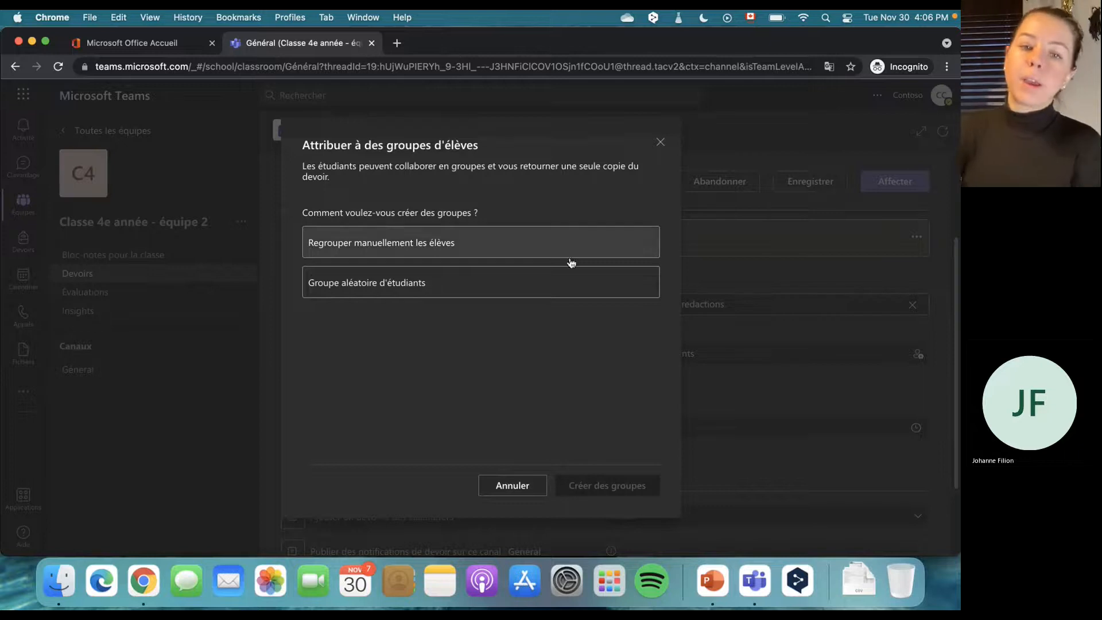
pyautogui.moveTo(555, 167); pyautogui.dragTo(646, 177)
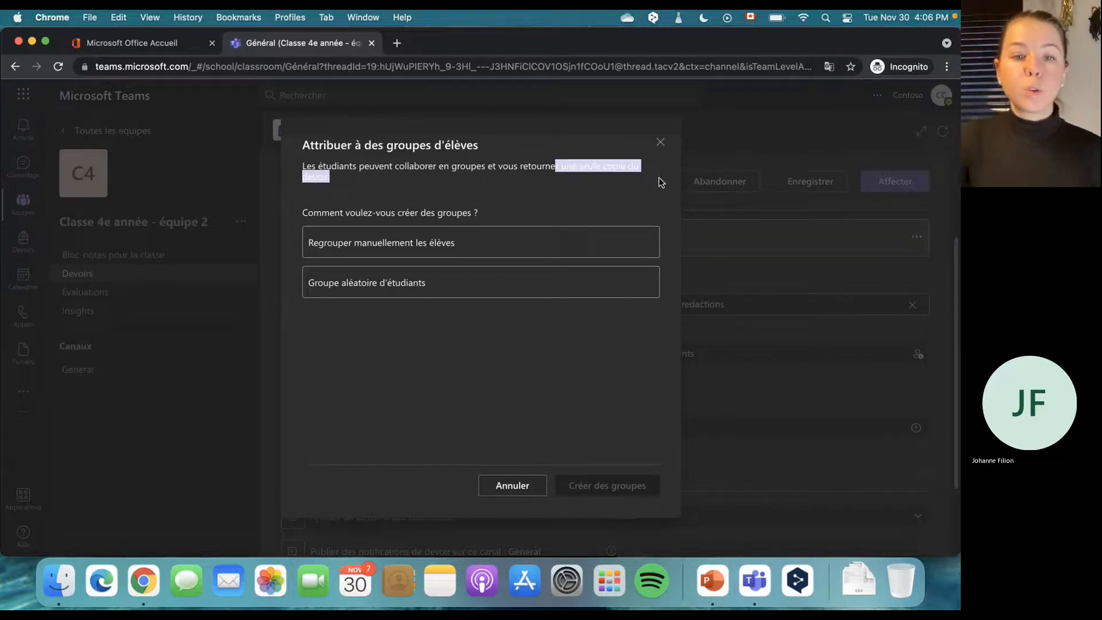
pyautogui.click(636, 176)
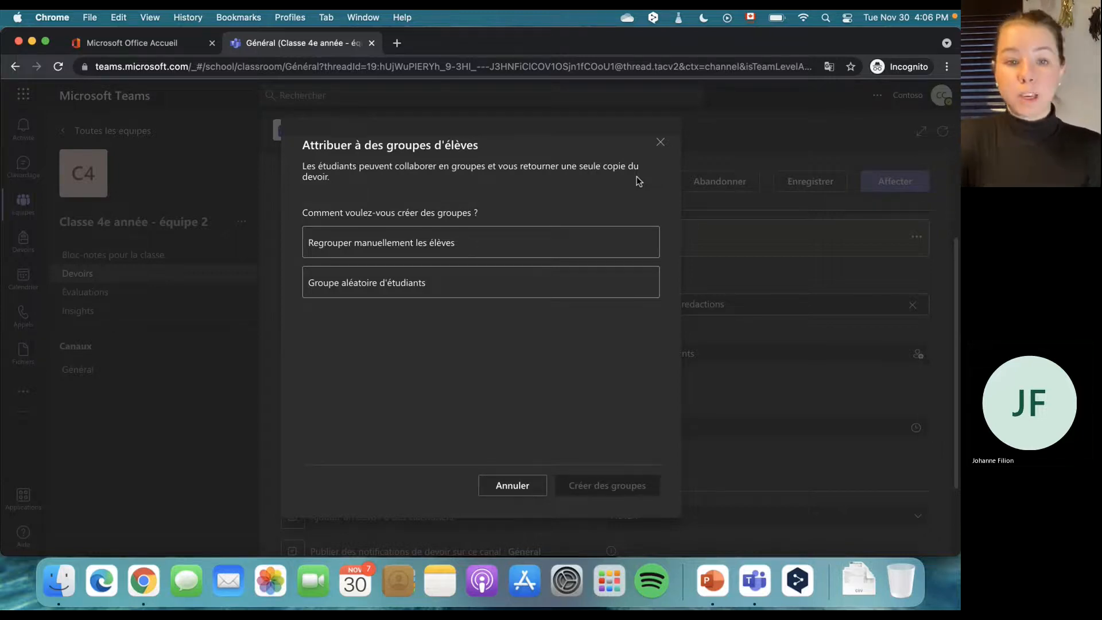
pyautogui.click(330, 246)
pyautogui.click(597, 489)
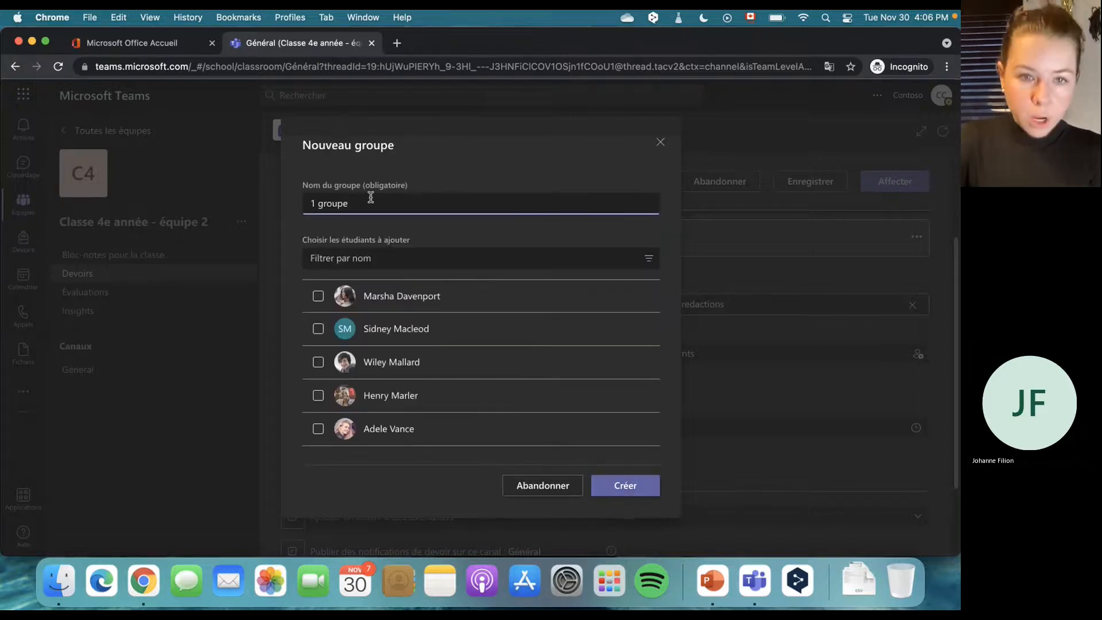
# Step: Create a group named "groupe A" containing the first, third and fifth students in the list
pyautogui.click(319, 296)
pyautogui.moveTo(350, 203); pyautogui.dragTo(174, 200)
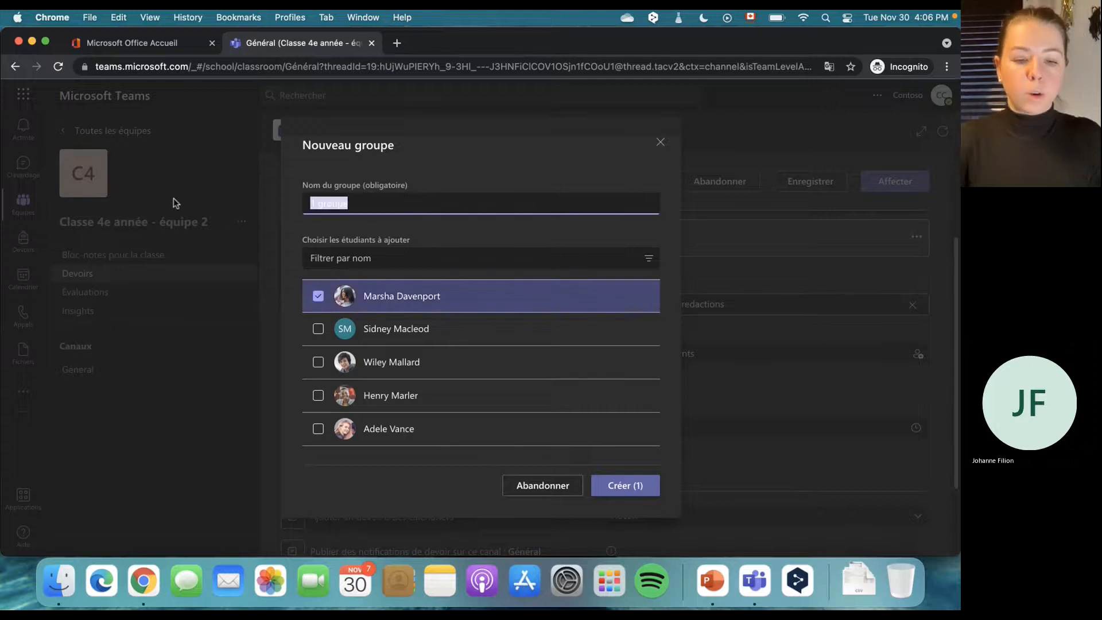
pyautogui.write('groupe A')
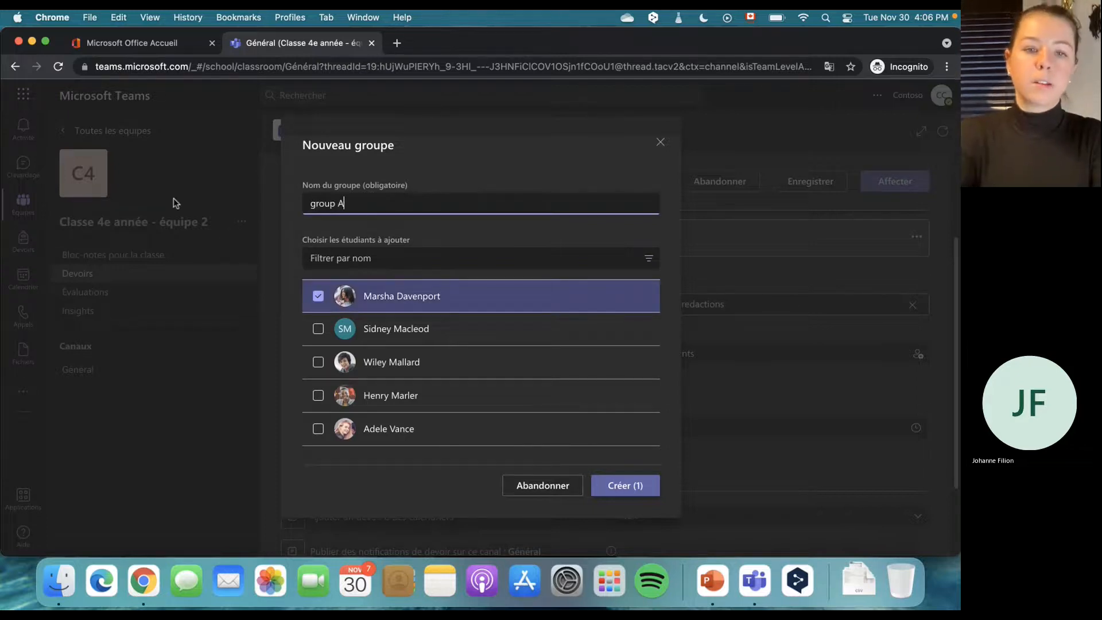
pyautogui.click(318, 362)
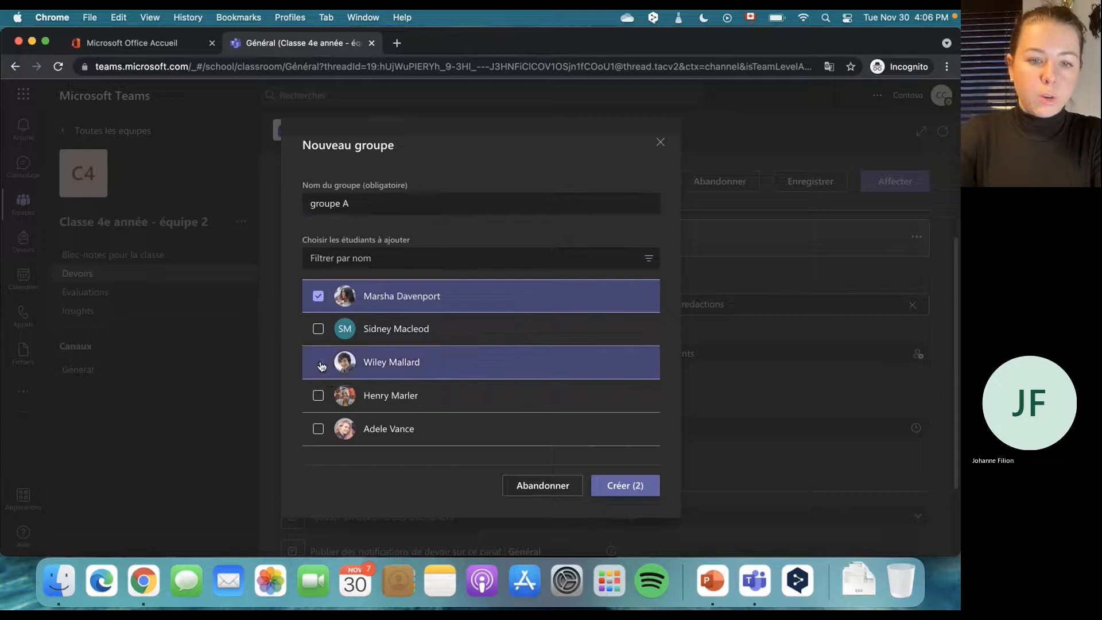
pyautogui.click(318, 429)
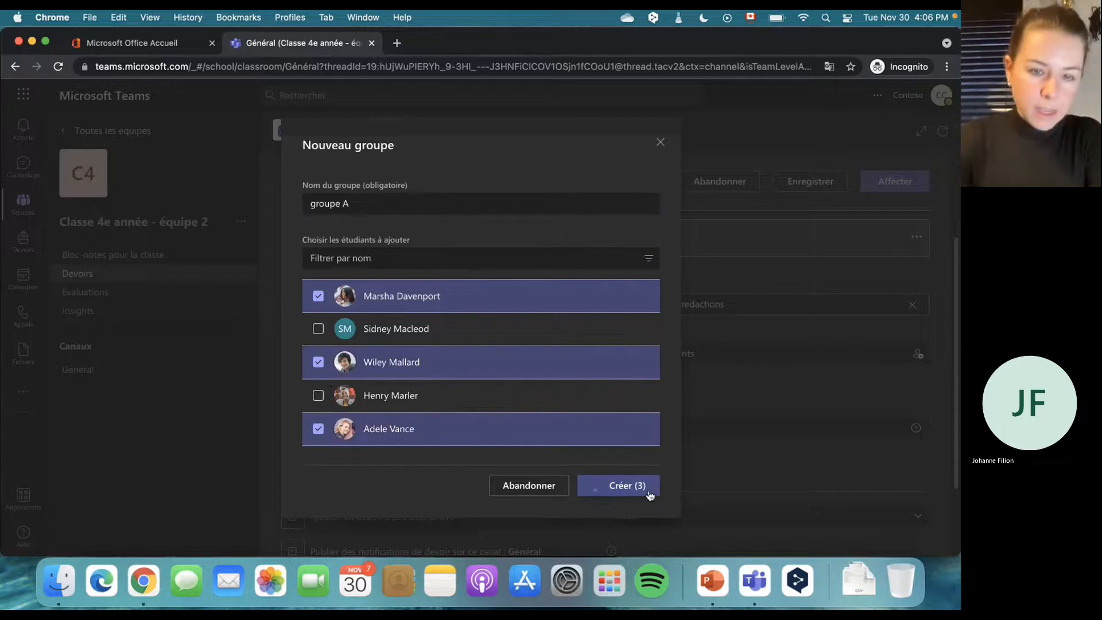
pyautogui.click(649, 494)
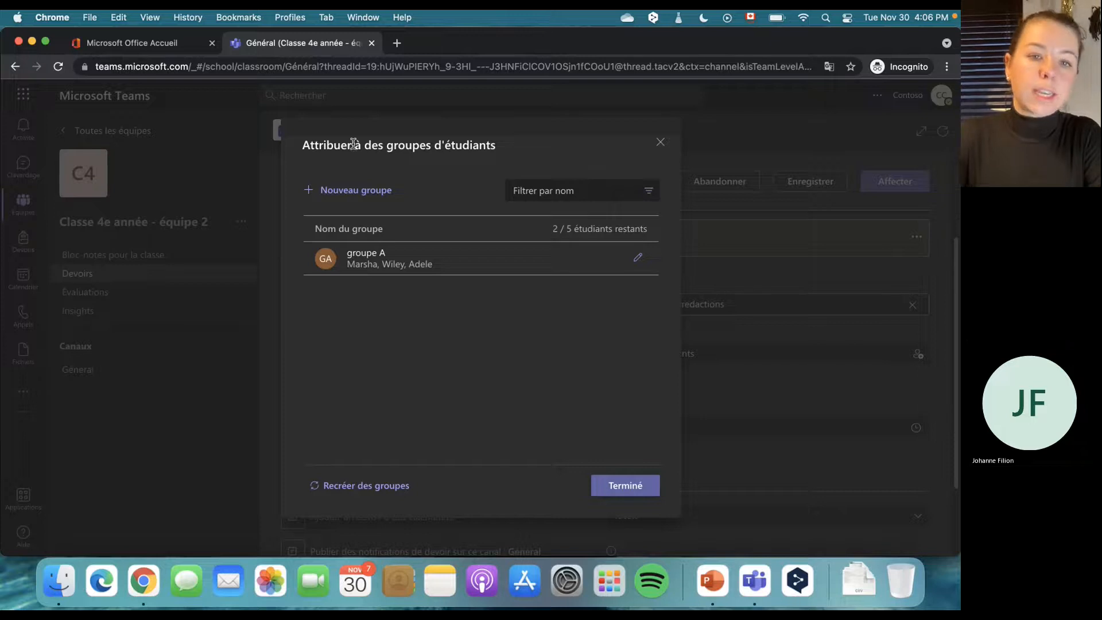
# Step: Create a second group named "Groupe B" containing the two remaining students
pyautogui.click(356, 189)
pyautogui.click(344, 203)
pyautogui.press('super+a')
pyautogui.write('Groupe B')
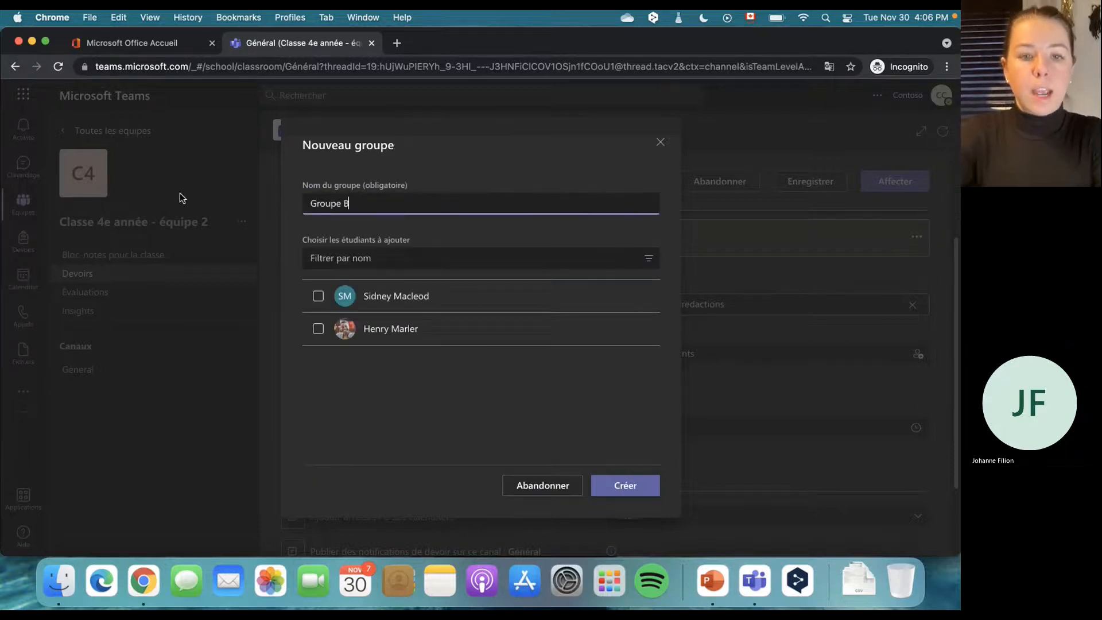
pyautogui.click(317, 296)
pyautogui.click(319, 328)
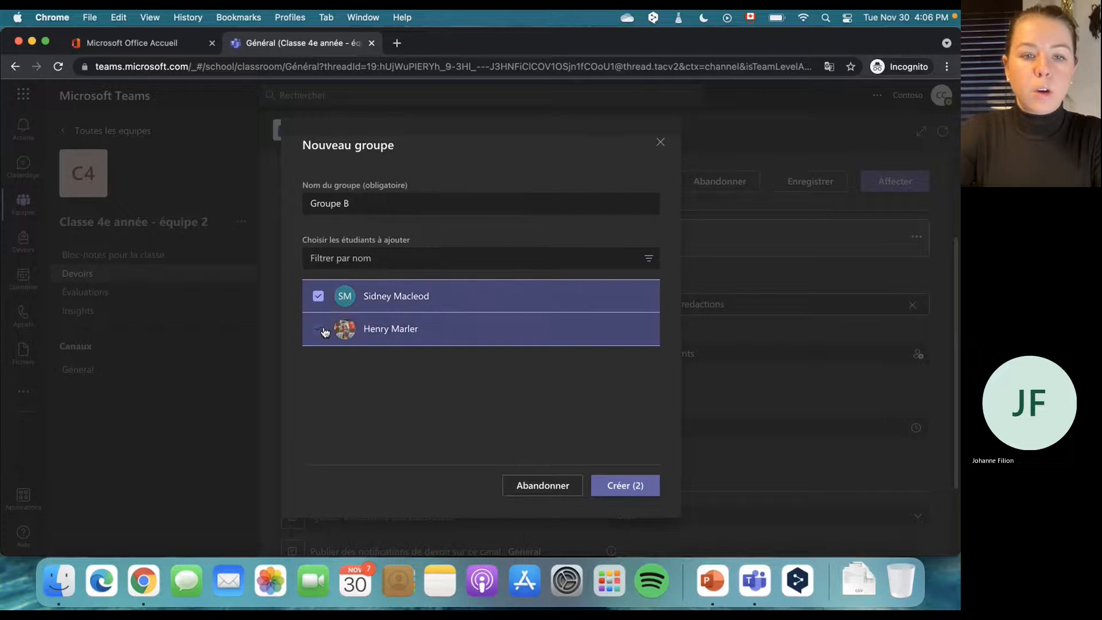
pyautogui.click(654, 487)
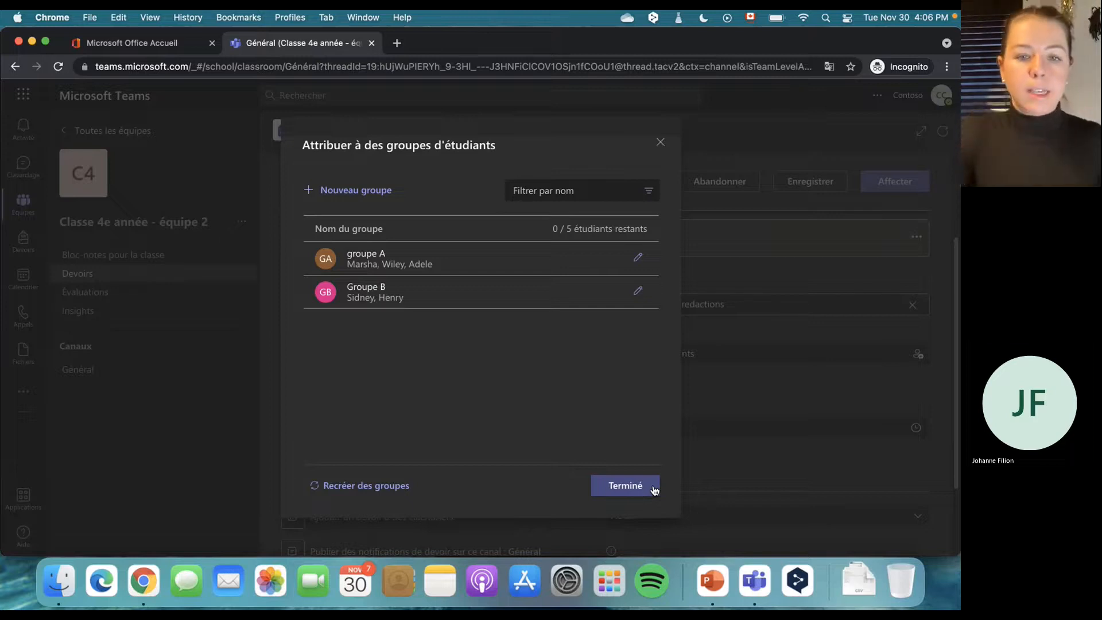
# Step: Recreate the groups by randomly dividing the students into 2 groups, and finish the group assignment
pyautogui.click(347, 486)
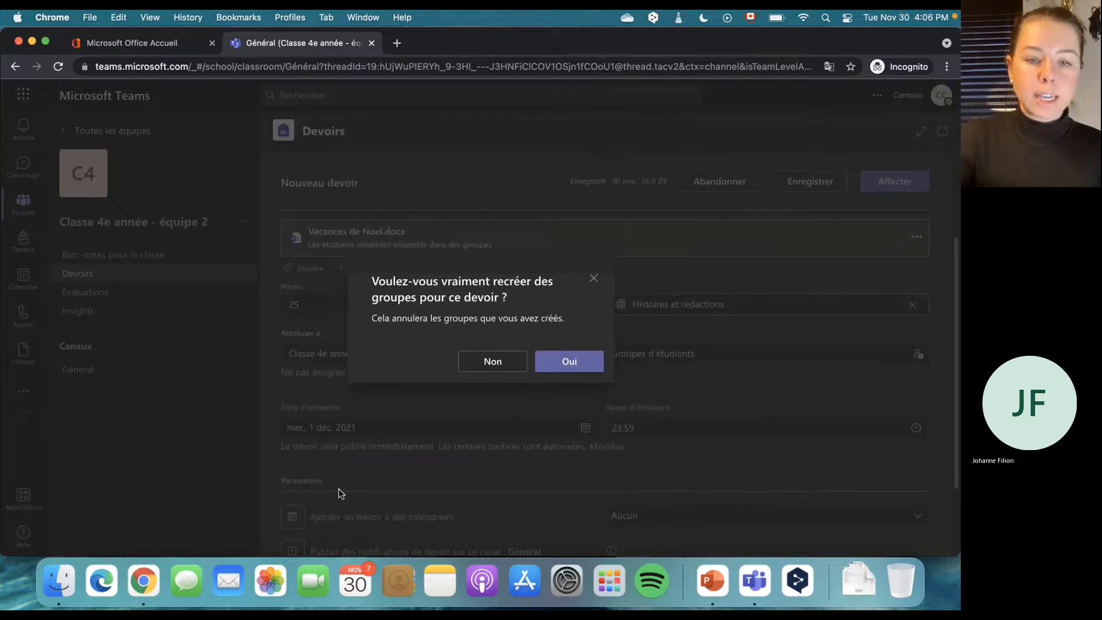
pyautogui.click(568, 361)
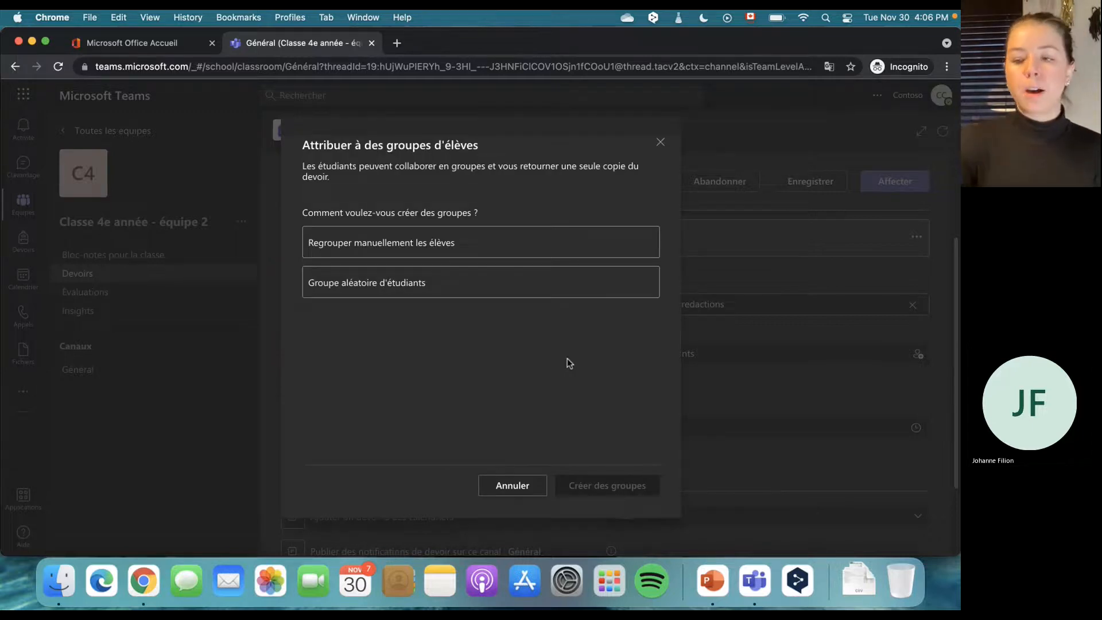
pyautogui.click(430, 293)
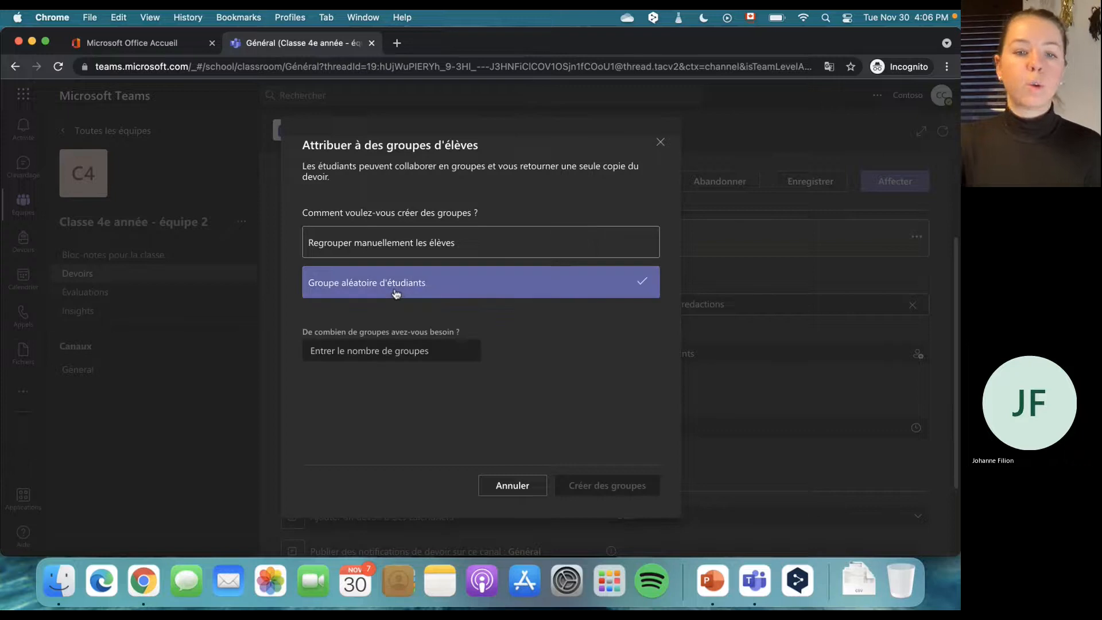
pyautogui.click(381, 350)
pyautogui.write('2')
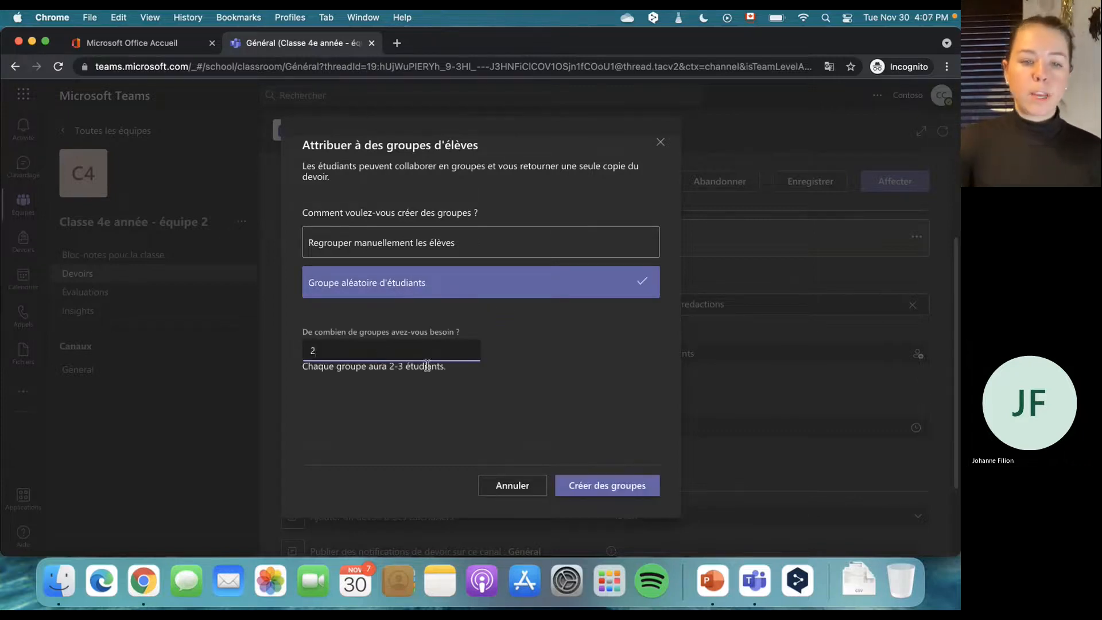
pyautogui.click(599, 486)
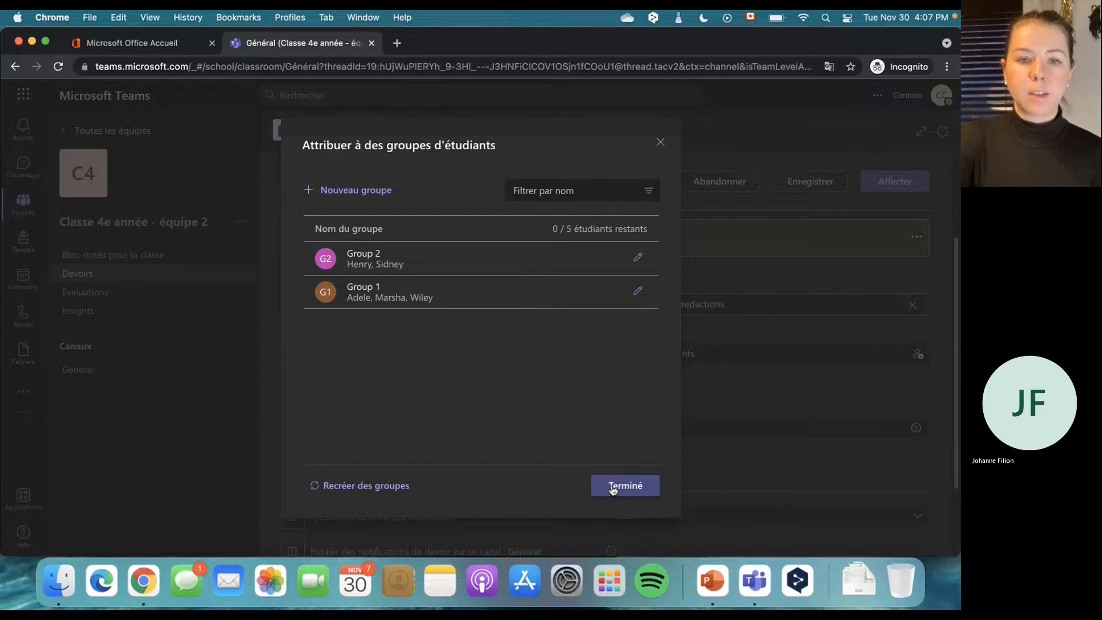
pyautogui.click(610, 486)
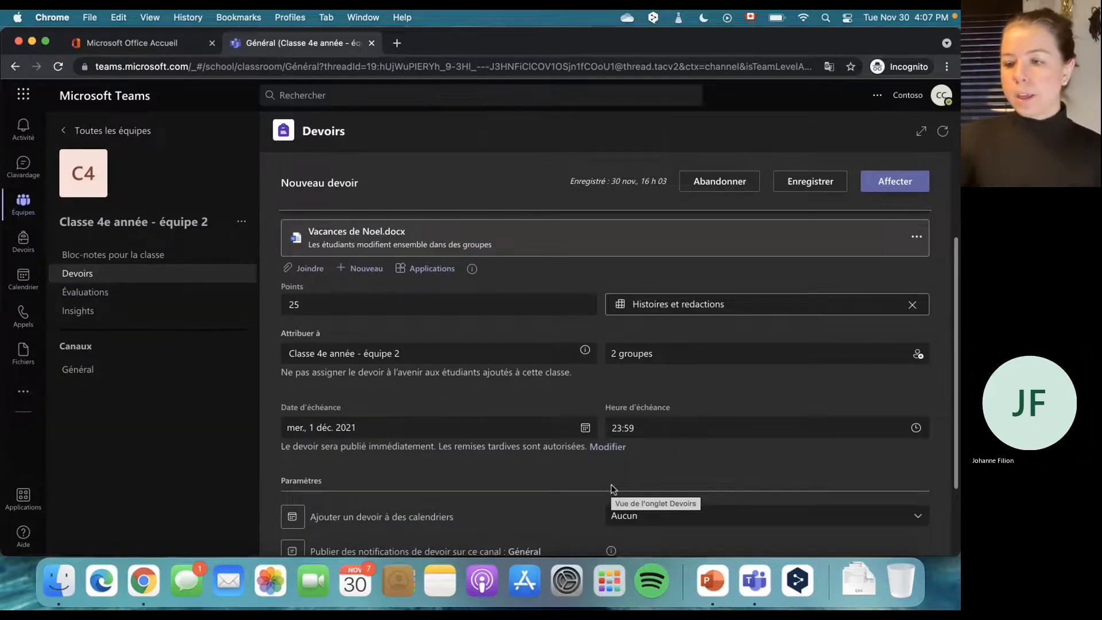
# Step: Edit the homework's deadline settings to enable the "Date de remise" option so that late submissions are not allowed
pyautogui.scroll(-3, 637, 405)
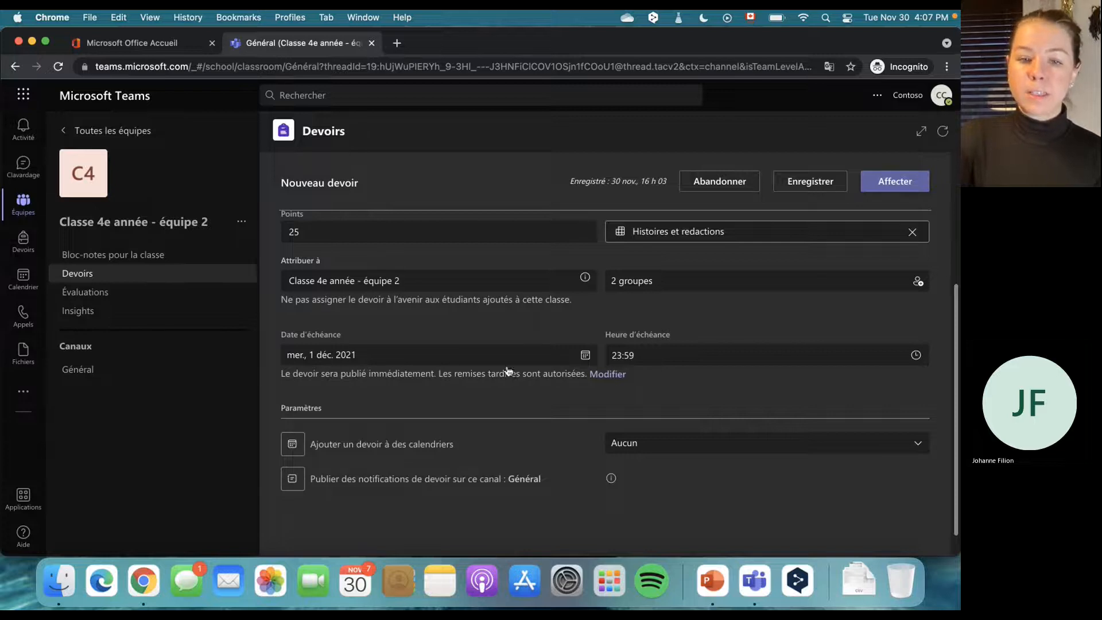
pyautogui.moveTo(582, 375); pyautogui.dragTo(449, 375)
pyautogui.click(475, 385)
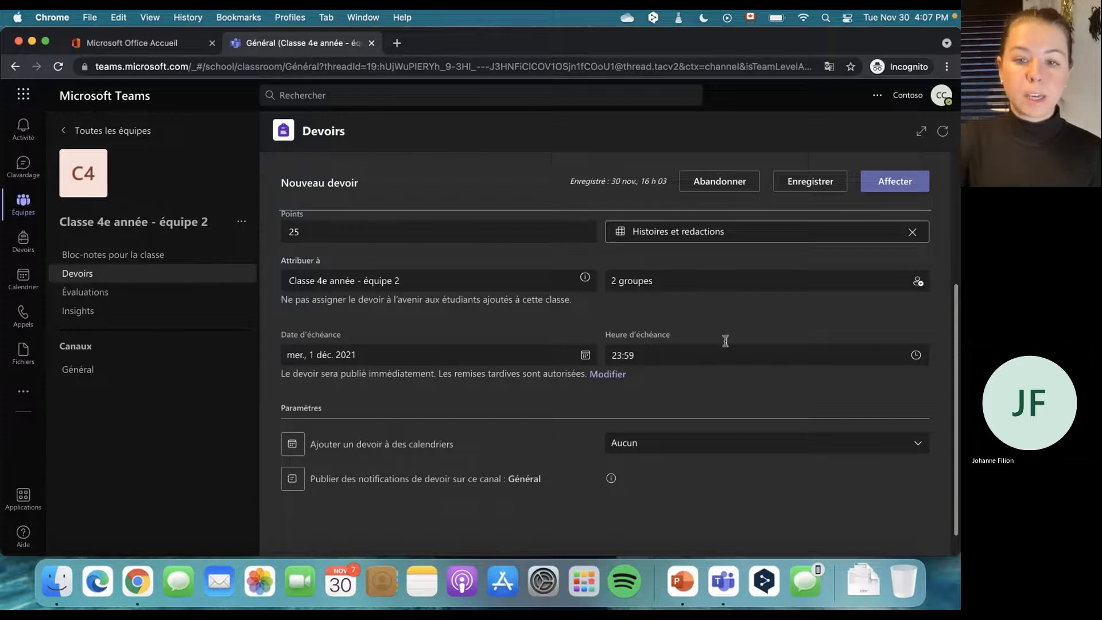
pyautogui.click(599, 375)
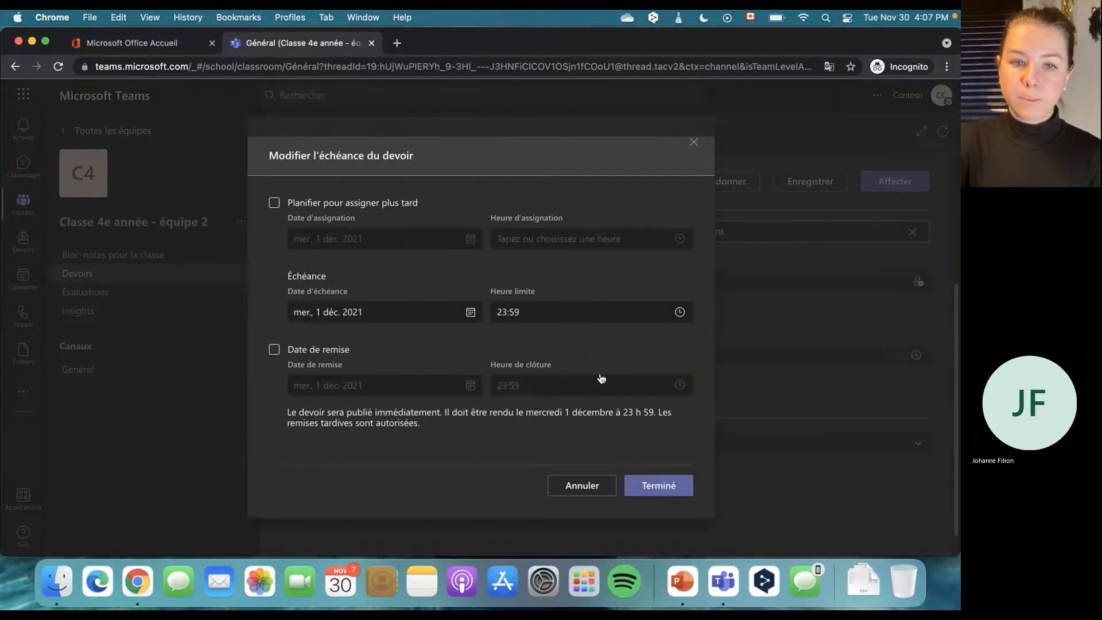
pyautogui.click(274, 349)
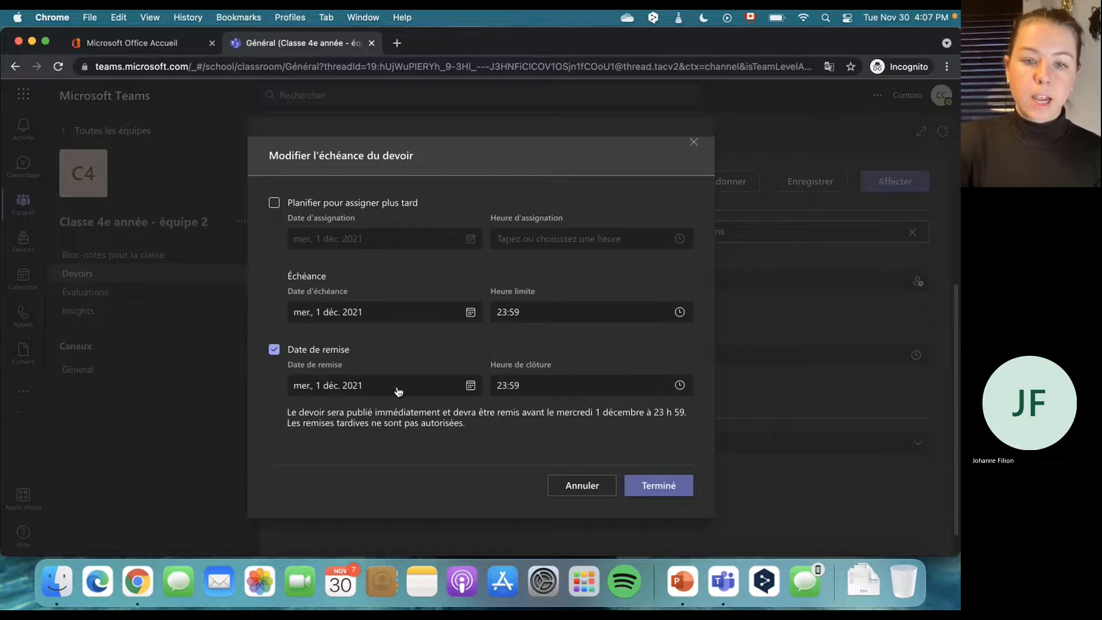
pyautogui.moveTo(287, 424); pyautogui.dragTo(404, 433)
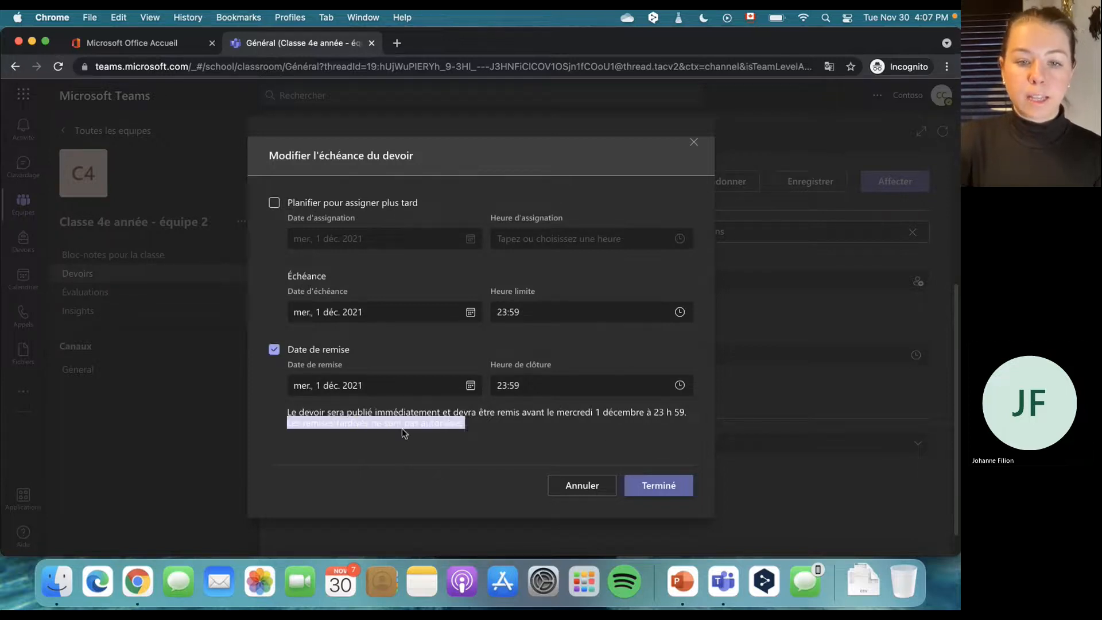
pyautogui.click(479, 430)
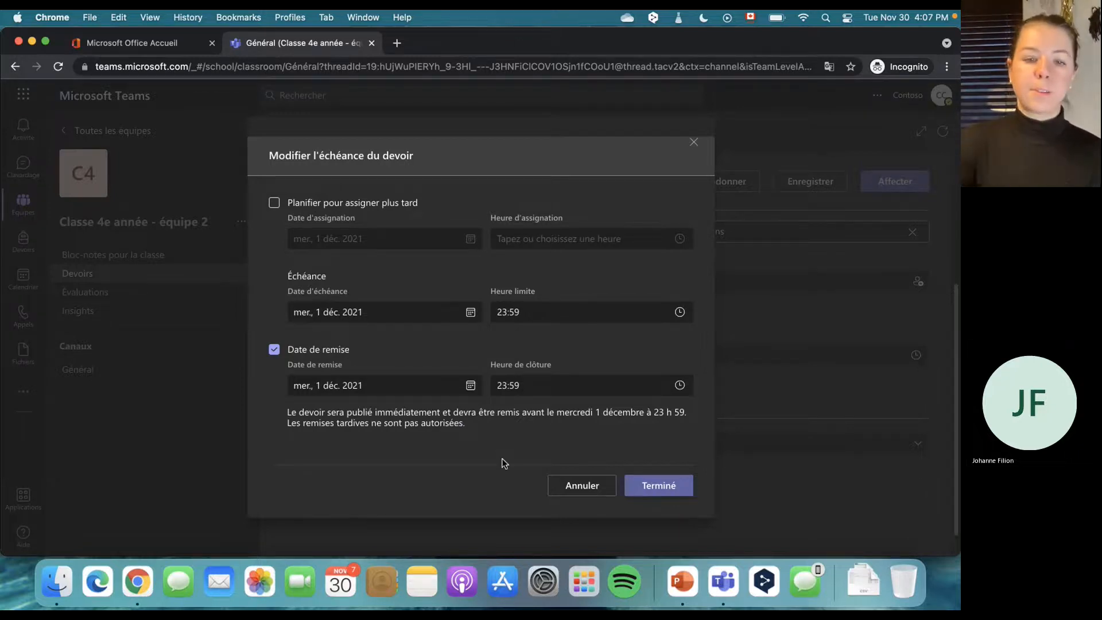
pyautogui.click(666, 487)
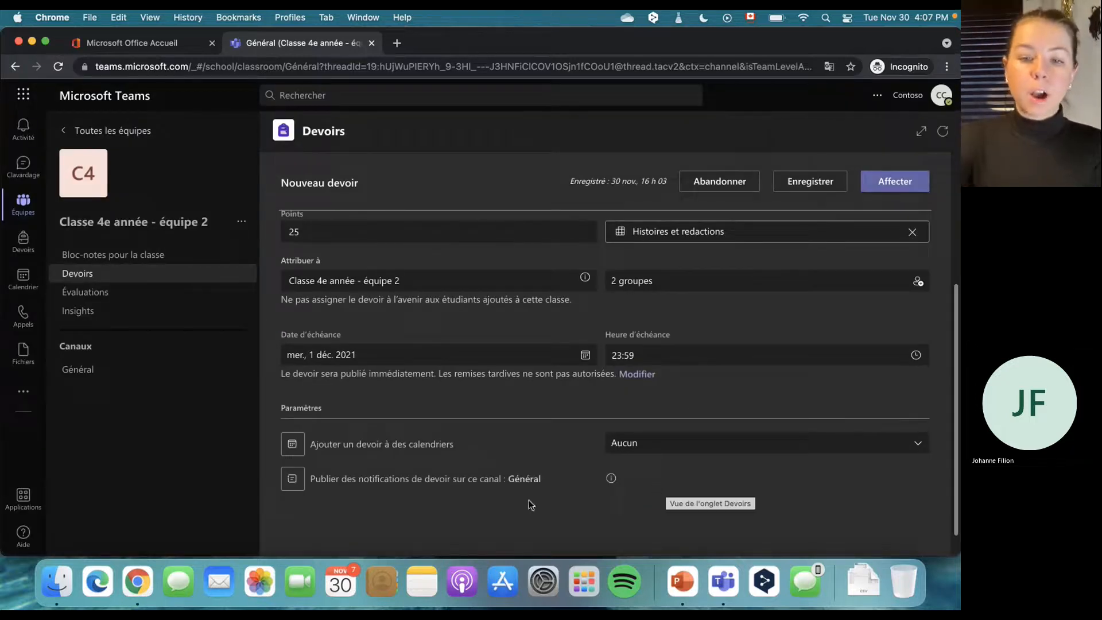
# Step: Add the homework to the calendars of "Les Étudiants et moi" and assign it to the class
pyautogui.moveTo(313, 444); pyautogui.dragTo(396, 444)
pyautogui.click(480, 443)
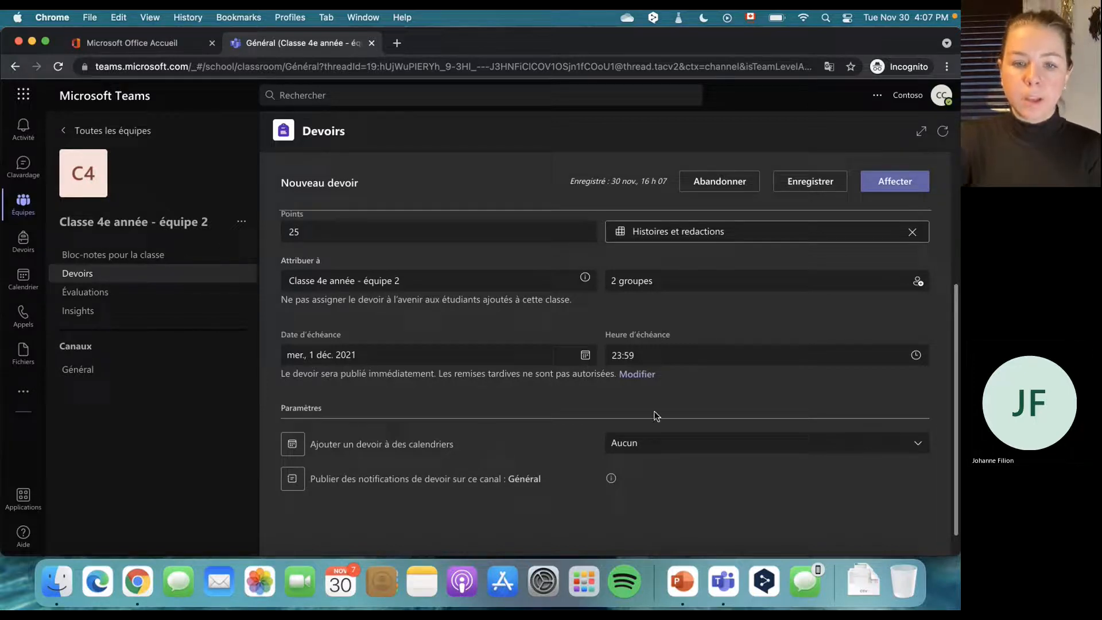
pyautogui.click(664, 447)
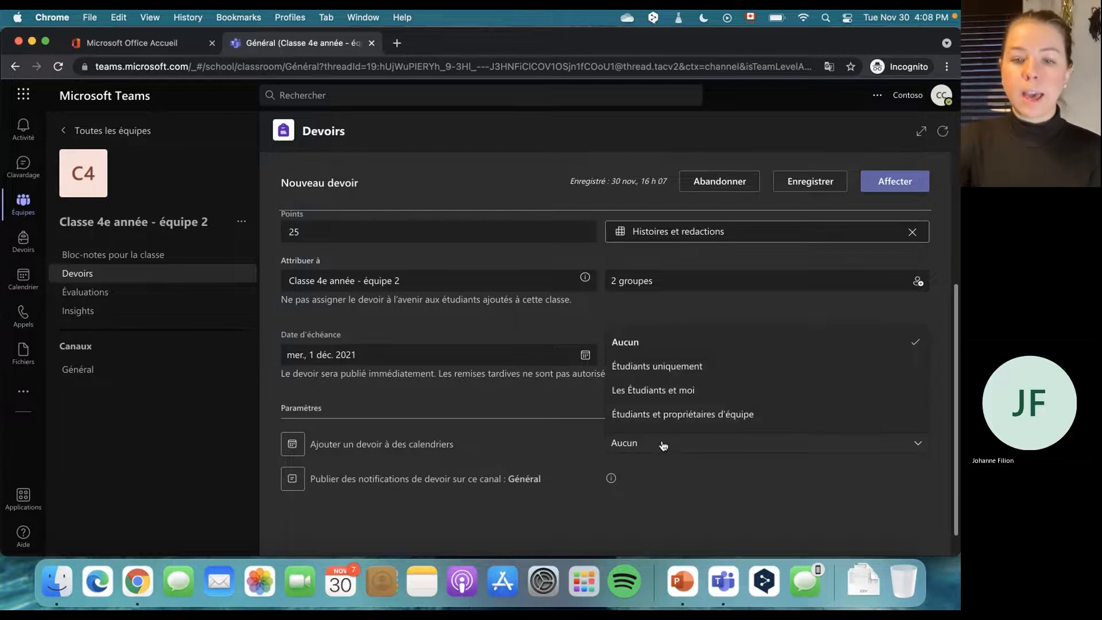
pyautogui.click(664, 398)
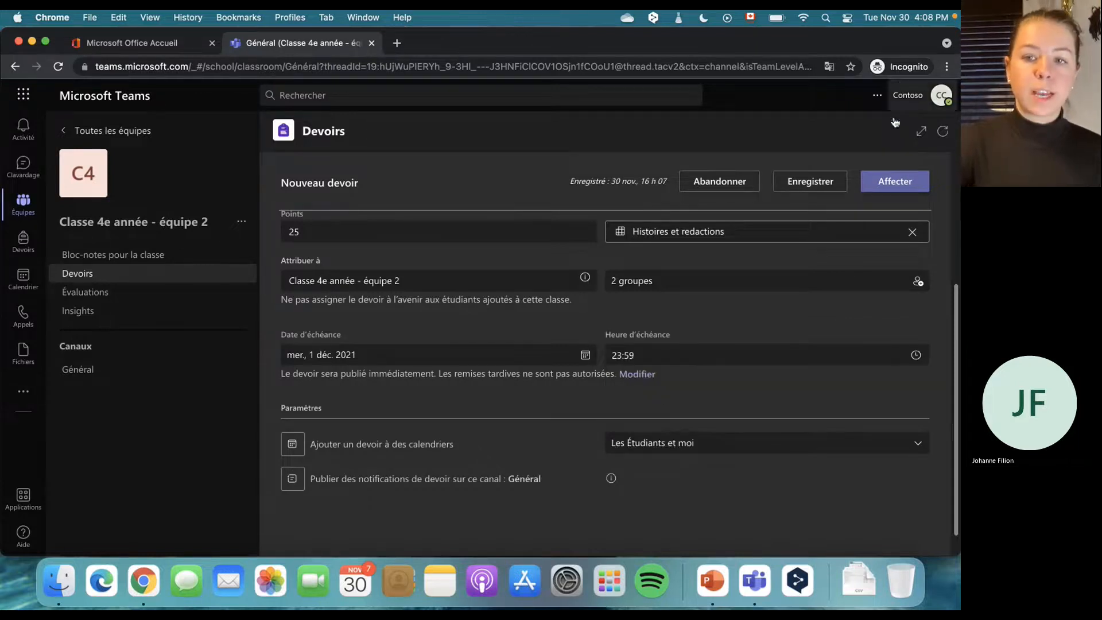
pyautogui.click(901, 181)
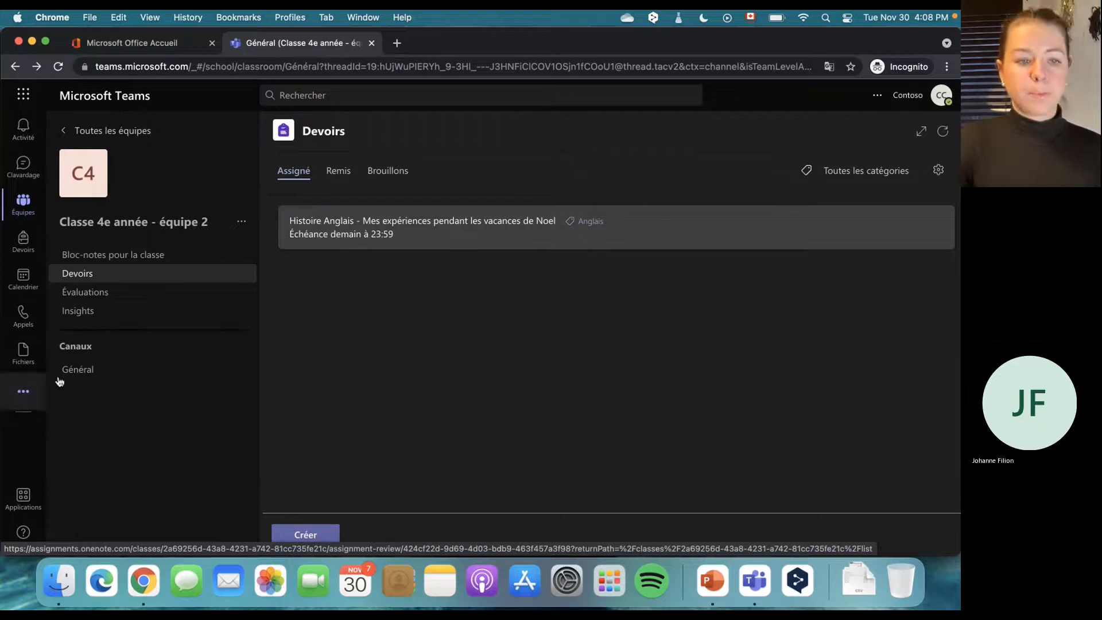
# Step: Check the class's Général channel and the whole week in the calendar for the assigned homework
pyautogui.click(80, 370)
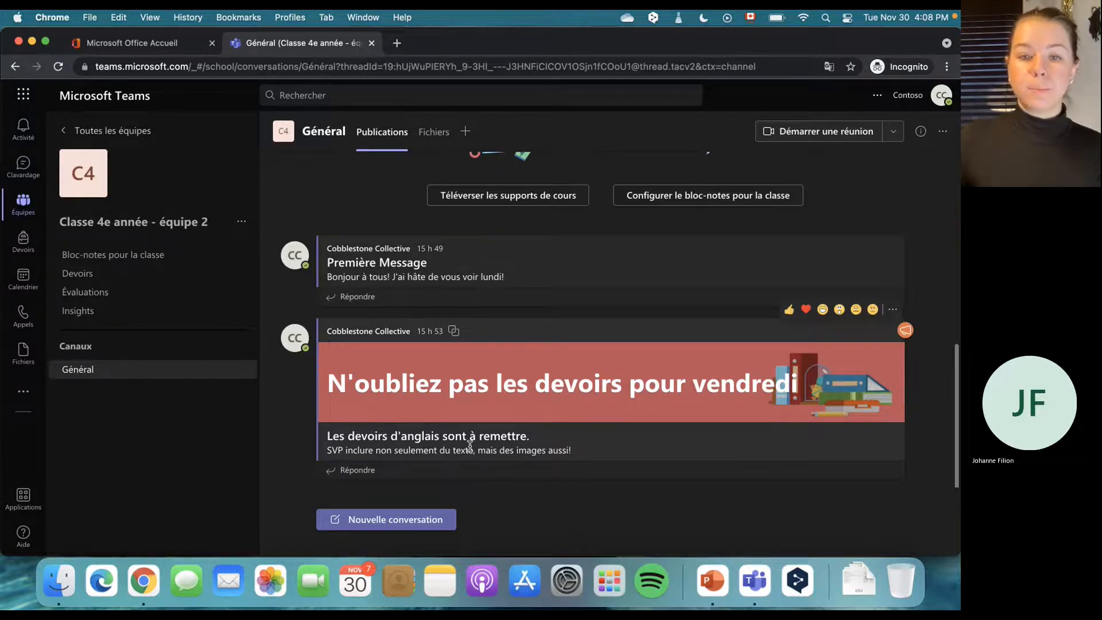
pyautogui.click(93, 277)
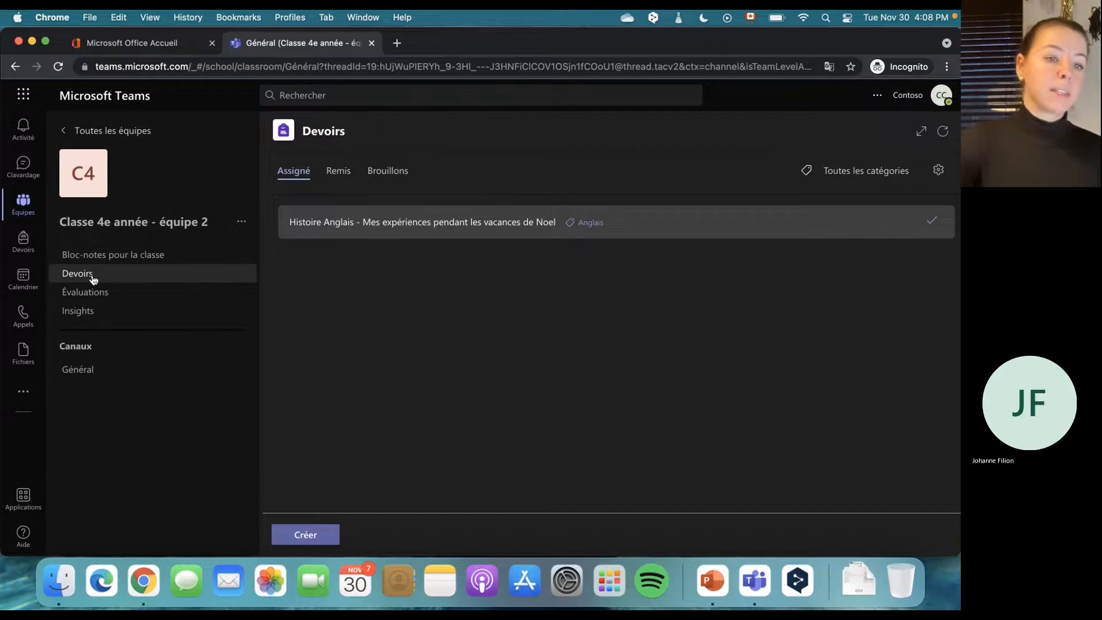
pyautogui.click(26, 286)
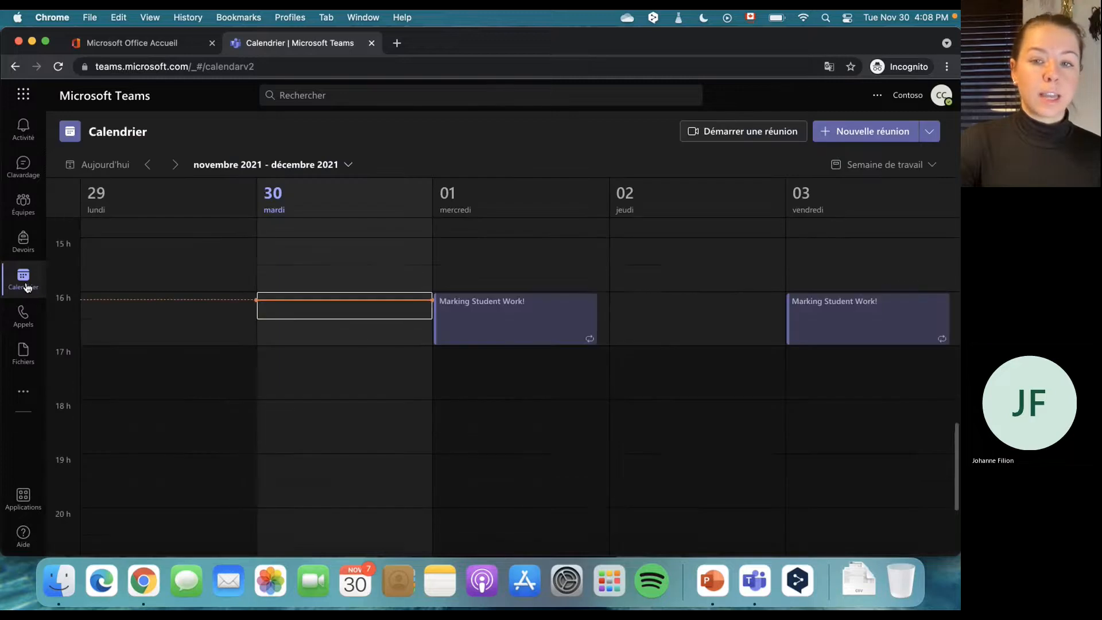
pyautogui.scroll(6, 441, 402)
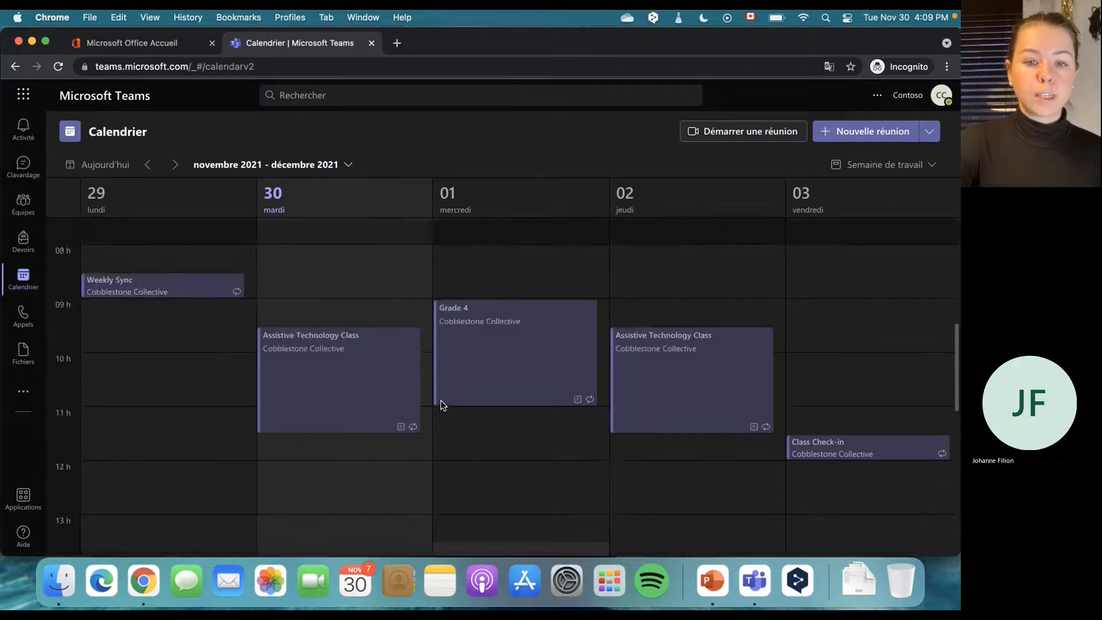
pyautogui.scroll(-10, 441, 407)
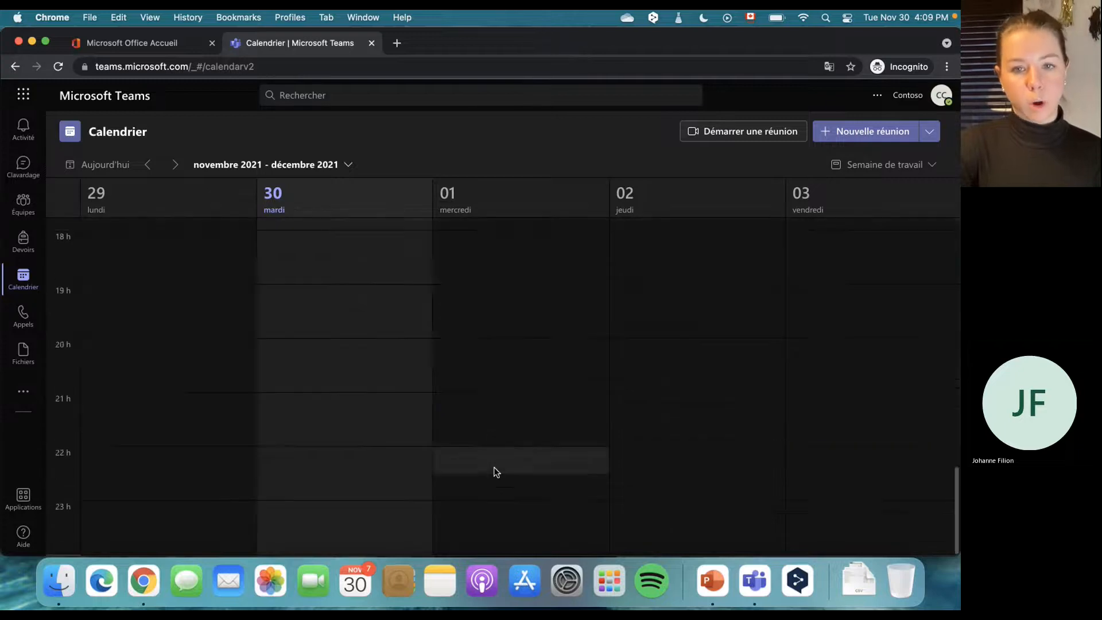
pyautogui.scroll(15, 496, 472)
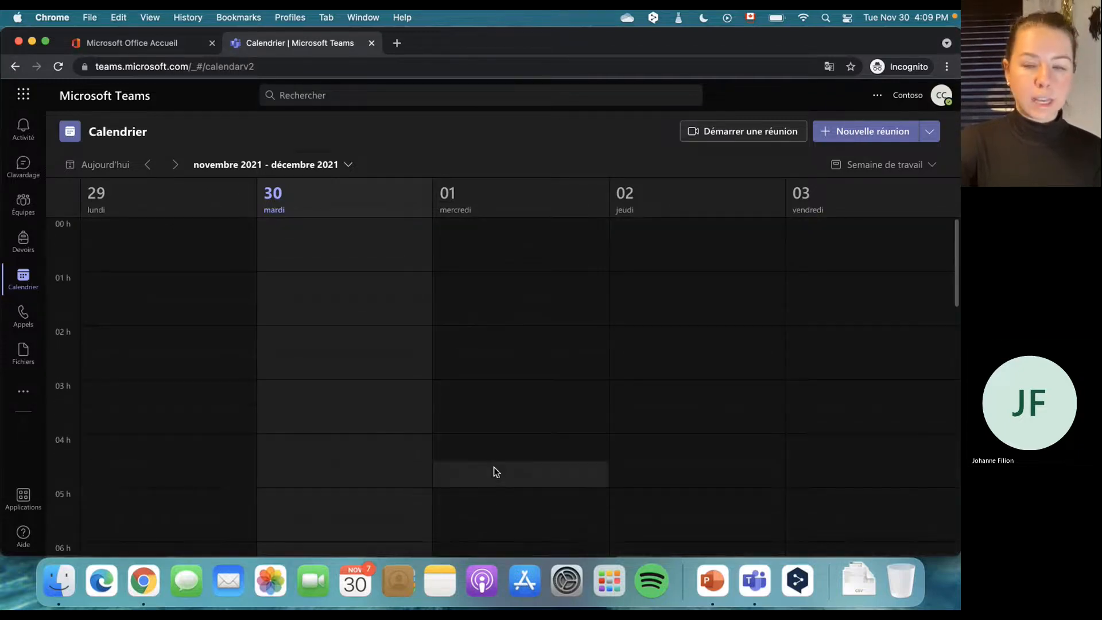
pyautogui.scroll(-12, 494, 472)
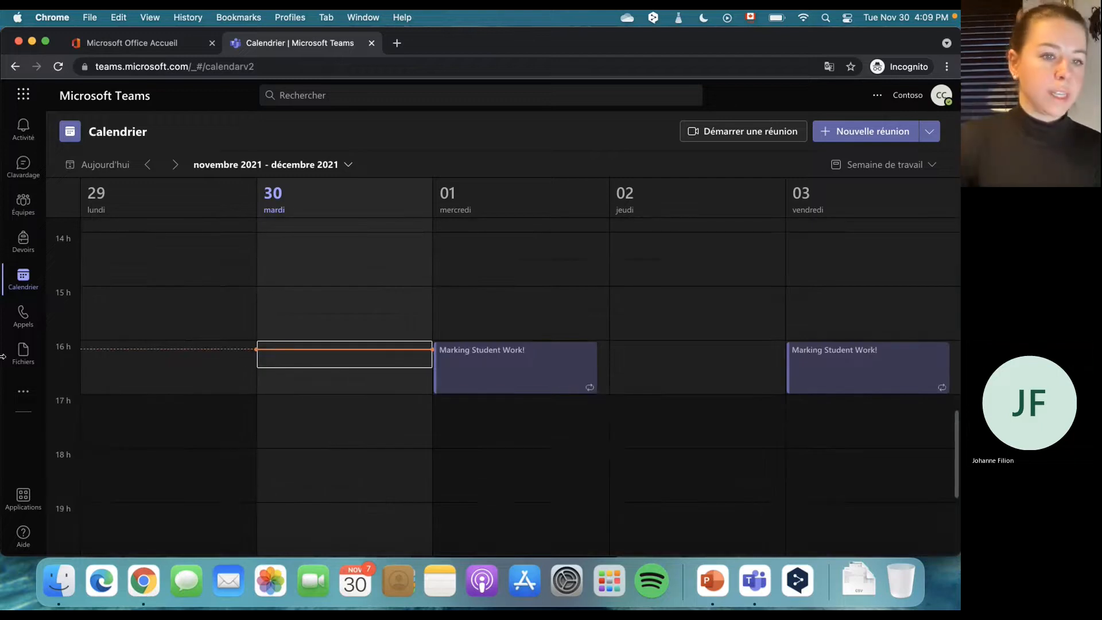
# Step: Look for the new homework in the overall list of assigned homework for all classes
pyautogui.click(23, 238)
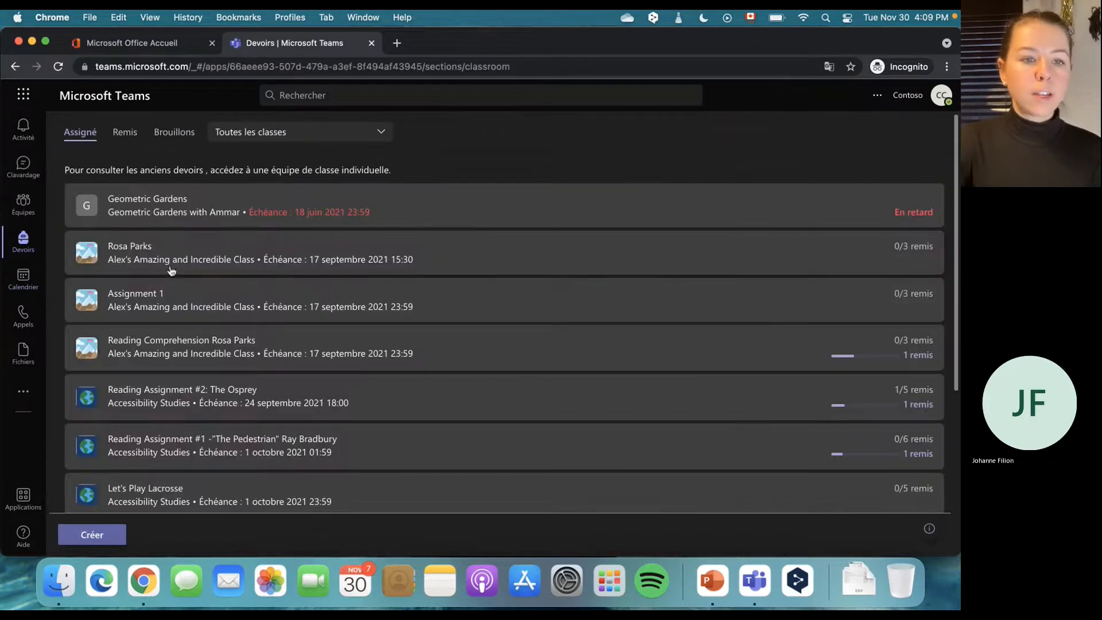
pyautogui.scroll(-5, 212, 369)
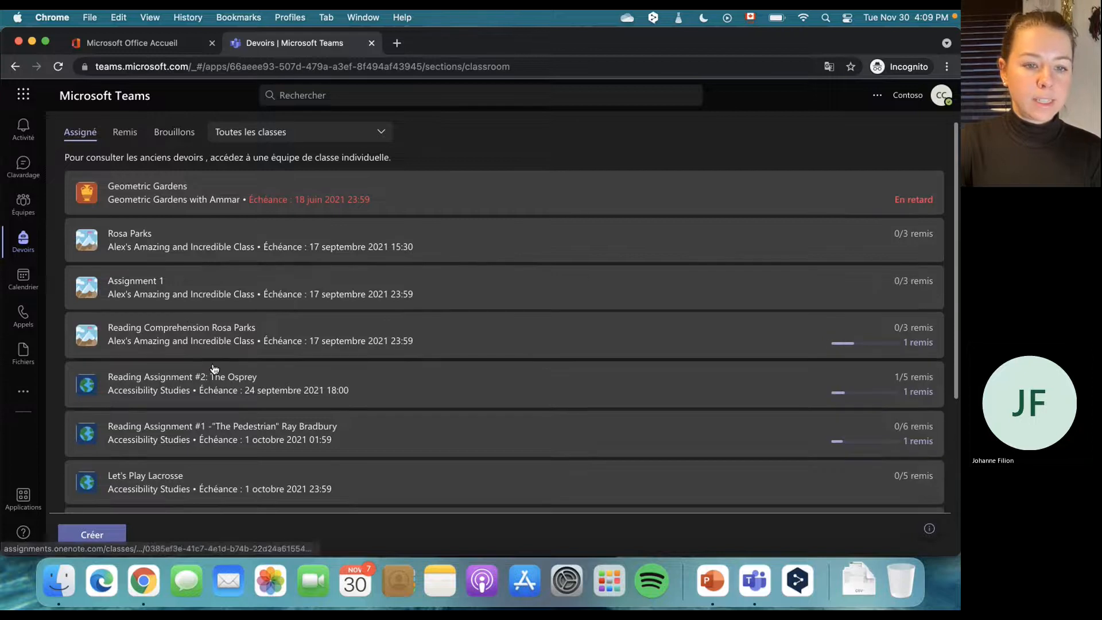
pyautogui.scroll(-2, 212, 369)
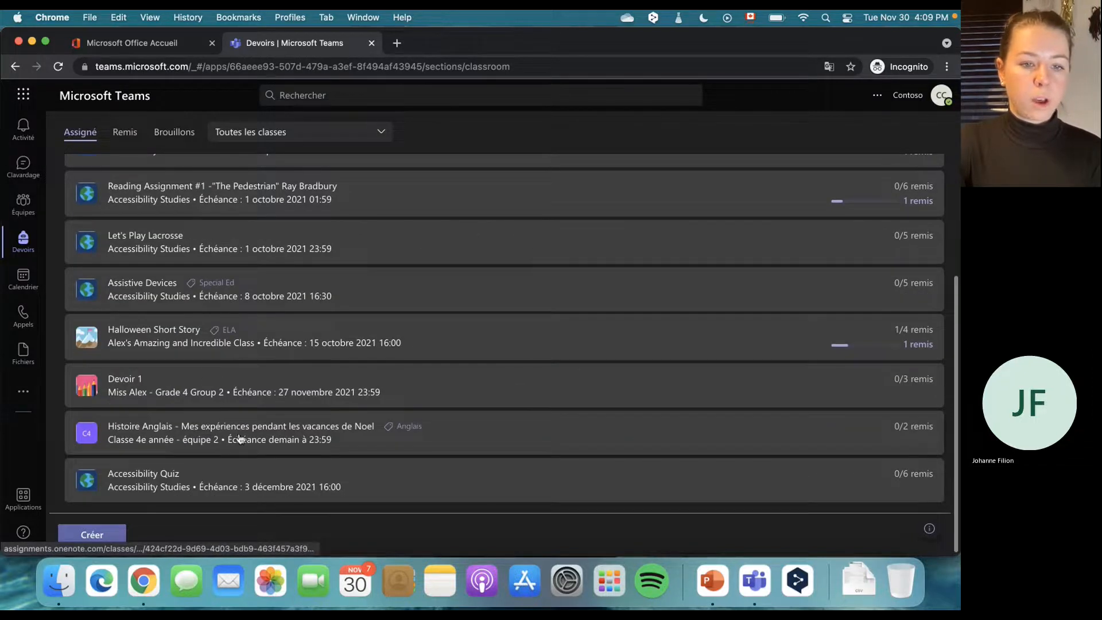
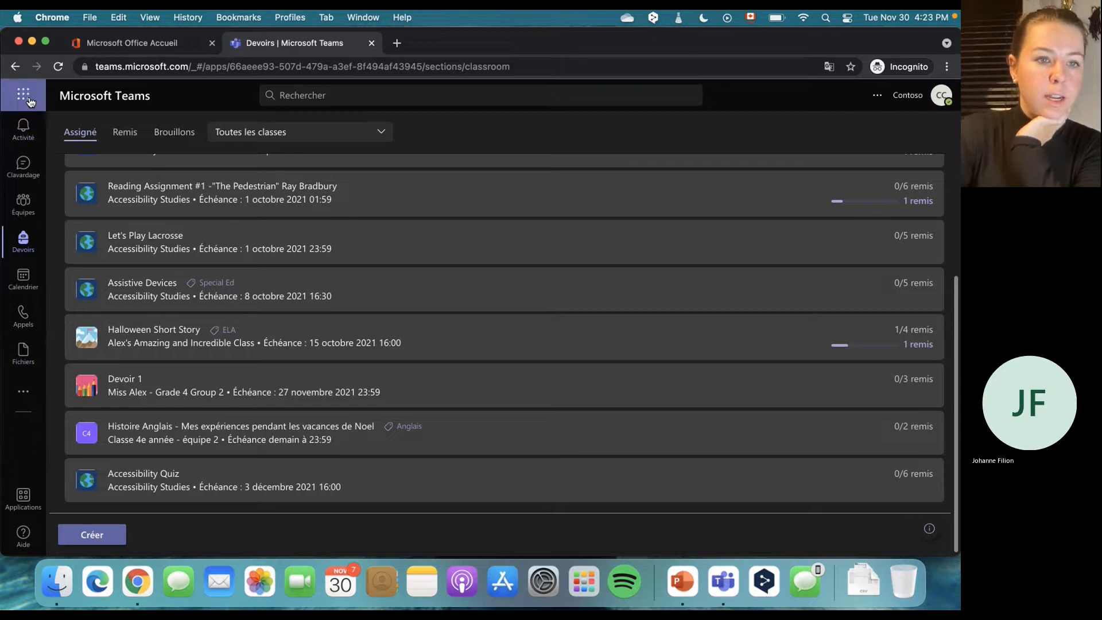
# Step: Search the additional Teams apps for "white"
pyautogui.click(24, 393)
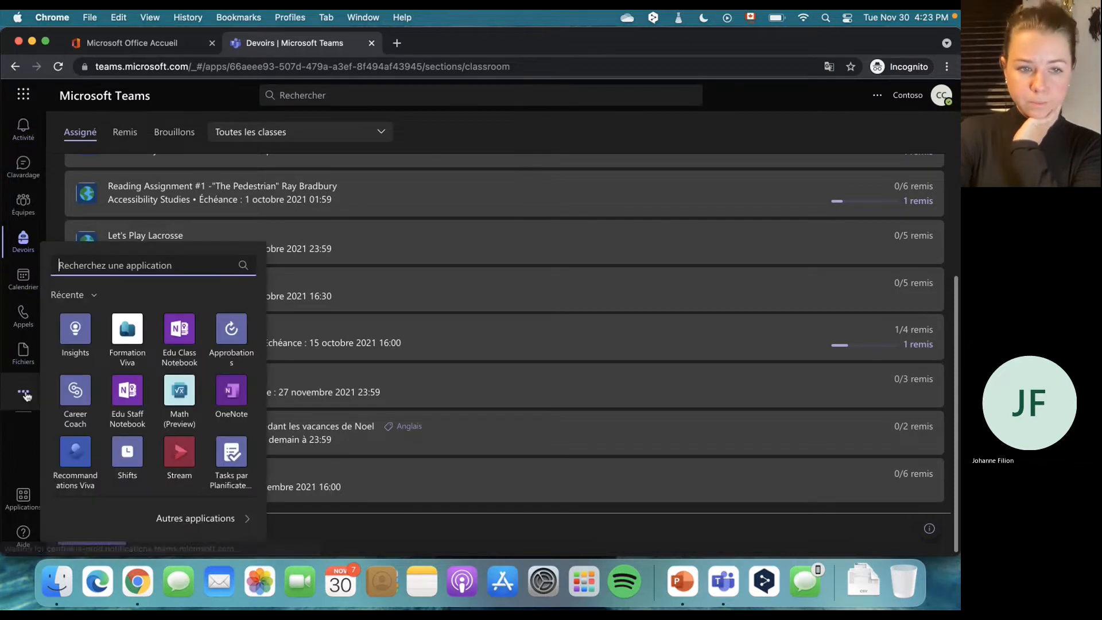
pyautogui.write('white')
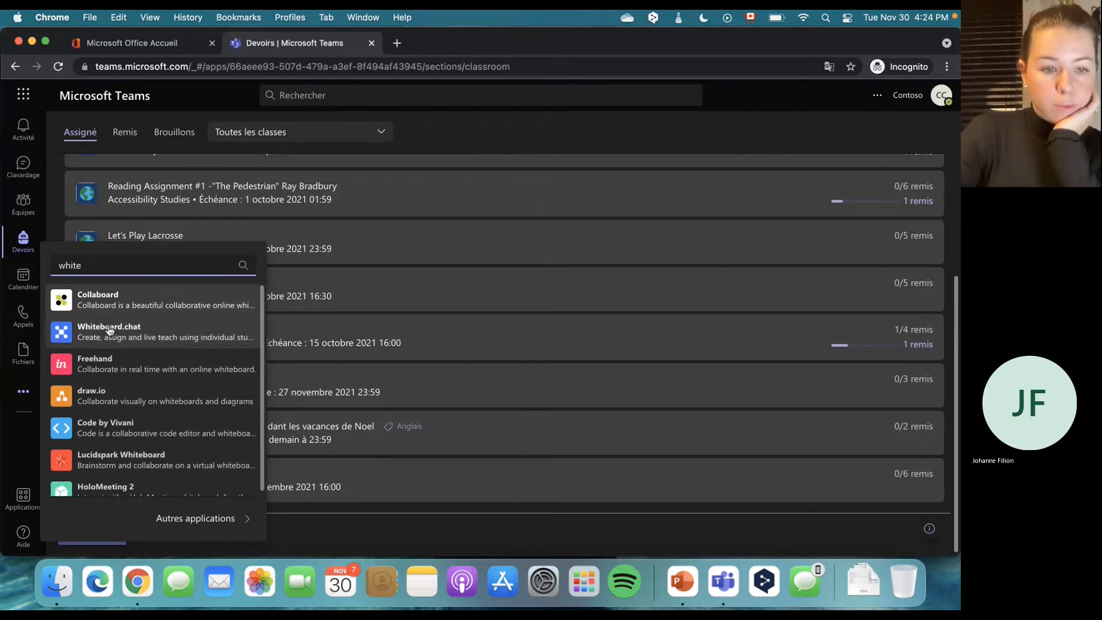
# Step: Switch to the Office 365 home page, launch Whiteboard from the full list of applications, and open the Brainstorming board
pyautogui.click(123, 46)
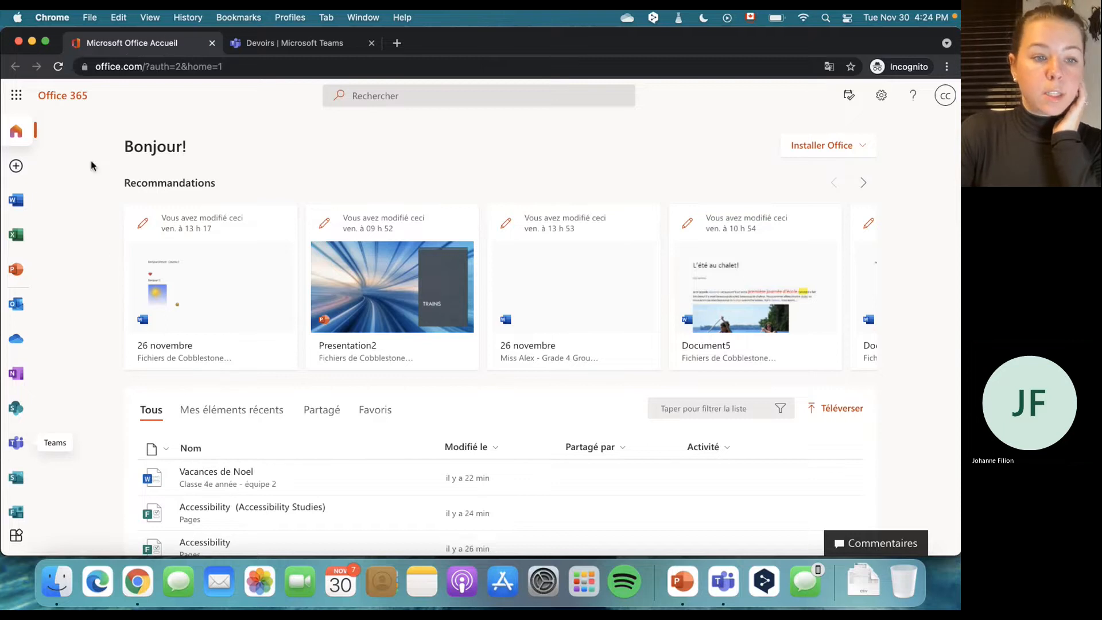
pyautogui.scroll(-3, 17, 303)
pyautogui.click(18, 97)
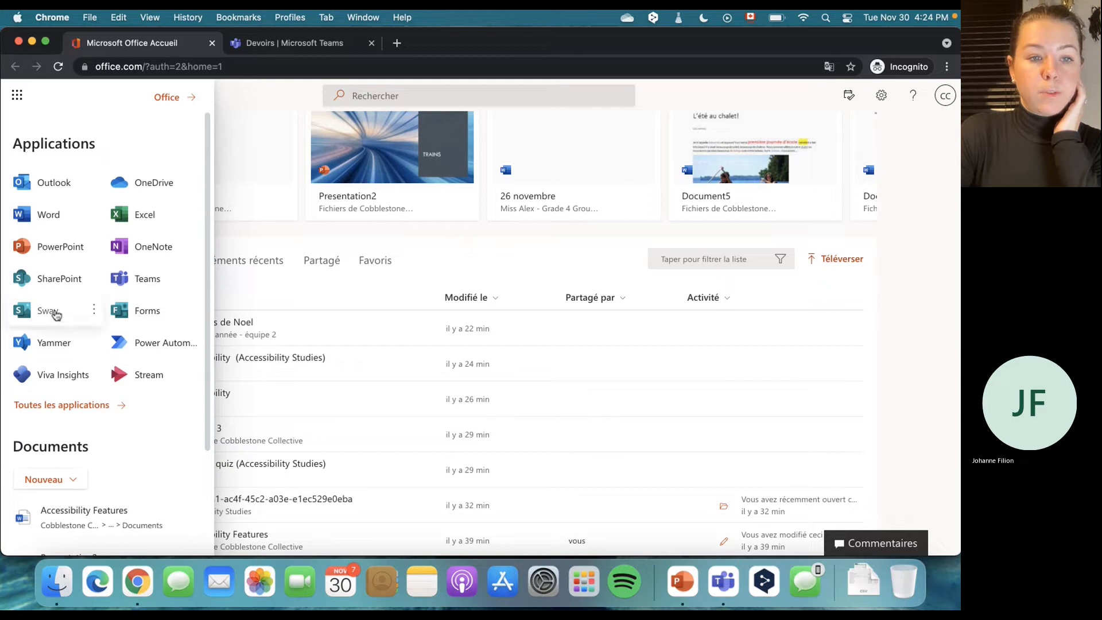
pyautogui.click(77, 408)
pyautogui.scroll(-10, 76, 411)
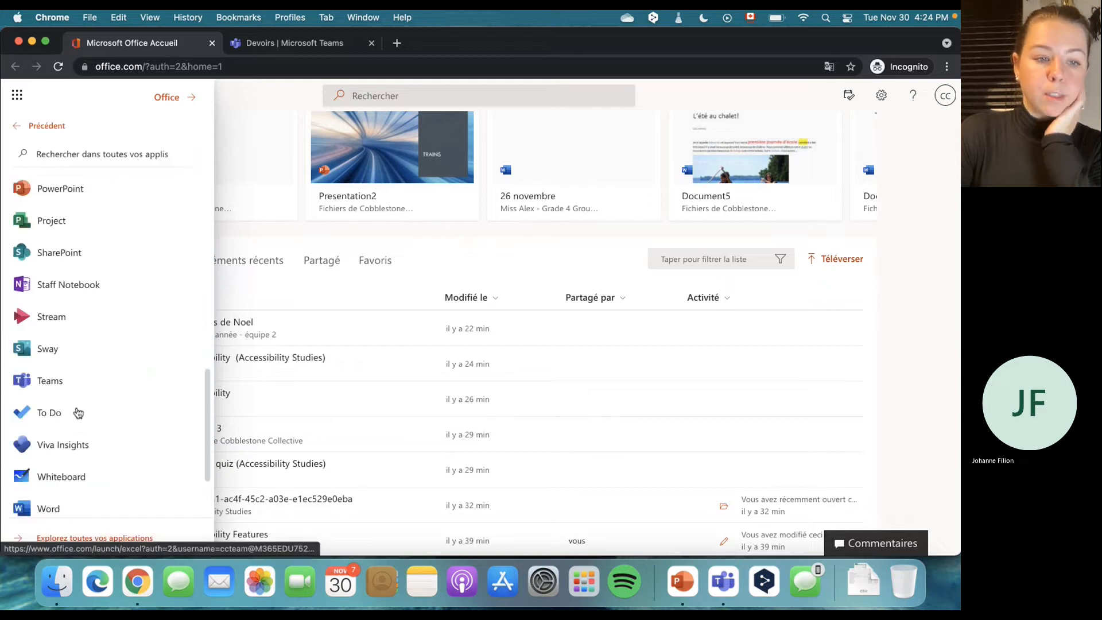
pyautogui.click(78, 372)
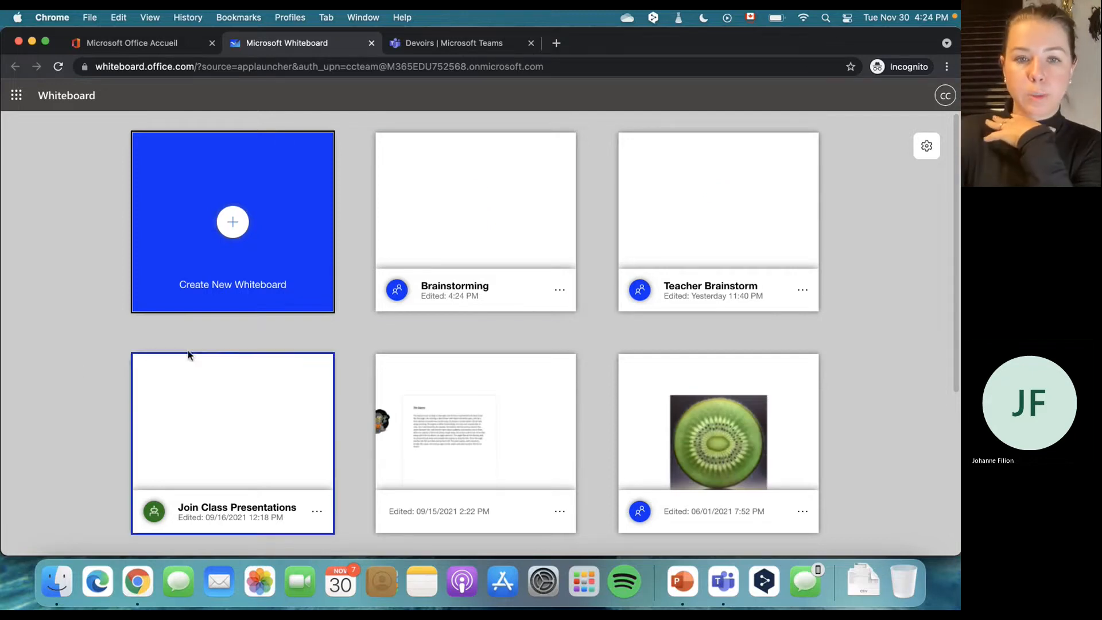
pyautogui.click(426, 227)
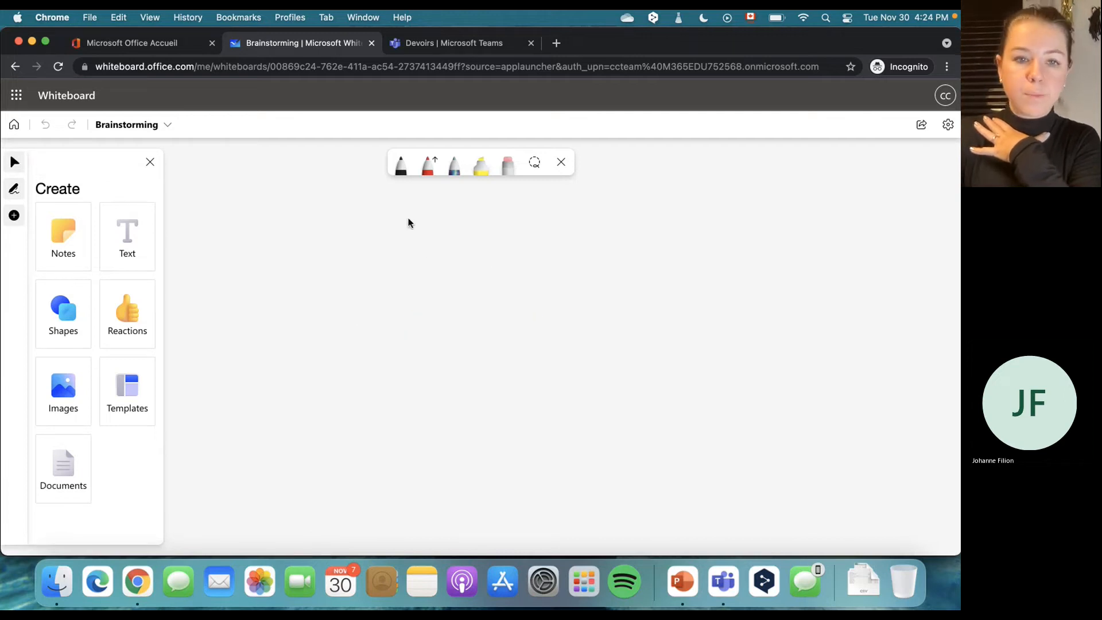
# Step: Turn off "Enhance inked shapes automatically" and draw a freehand triangle and square with the black pen
pyautogui.click(400, 164)
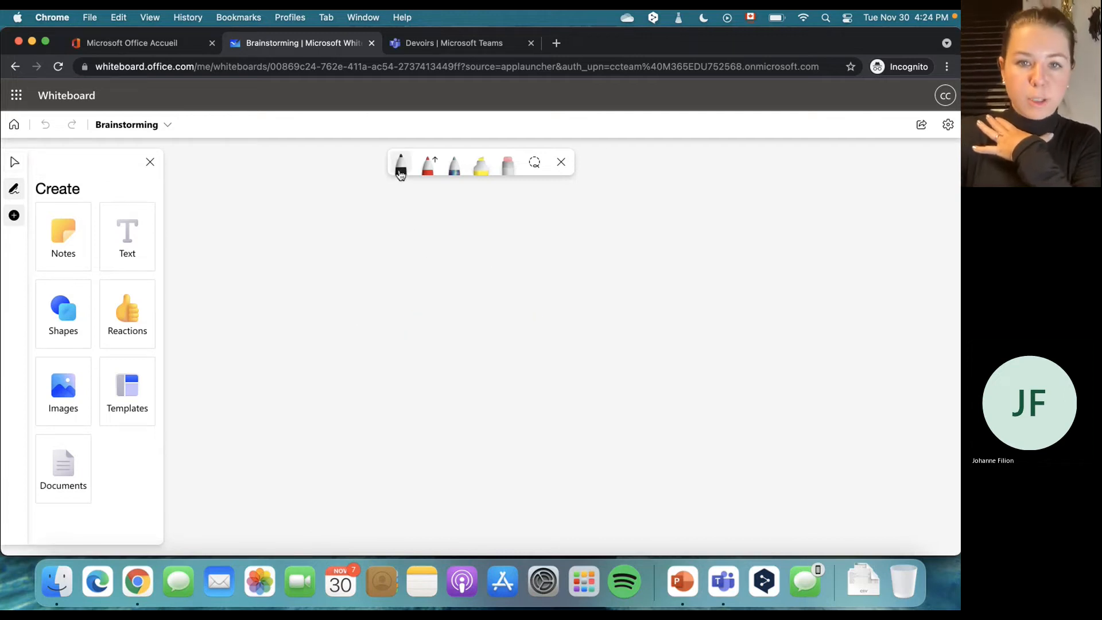
pyautogui.click(948, 126)
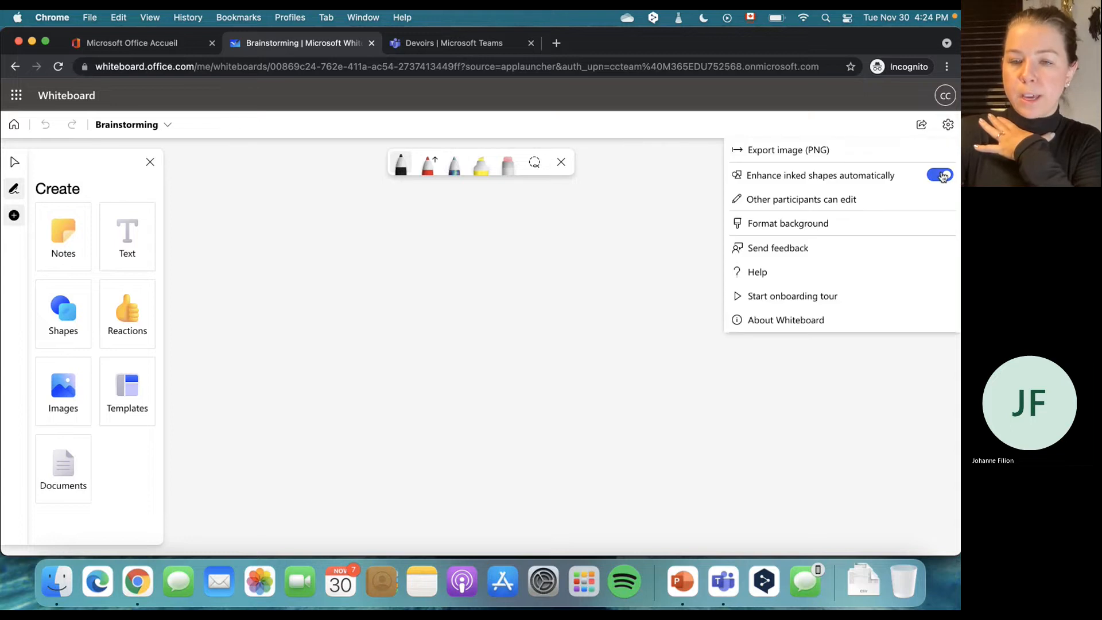
pyautogui.click(356, 282)
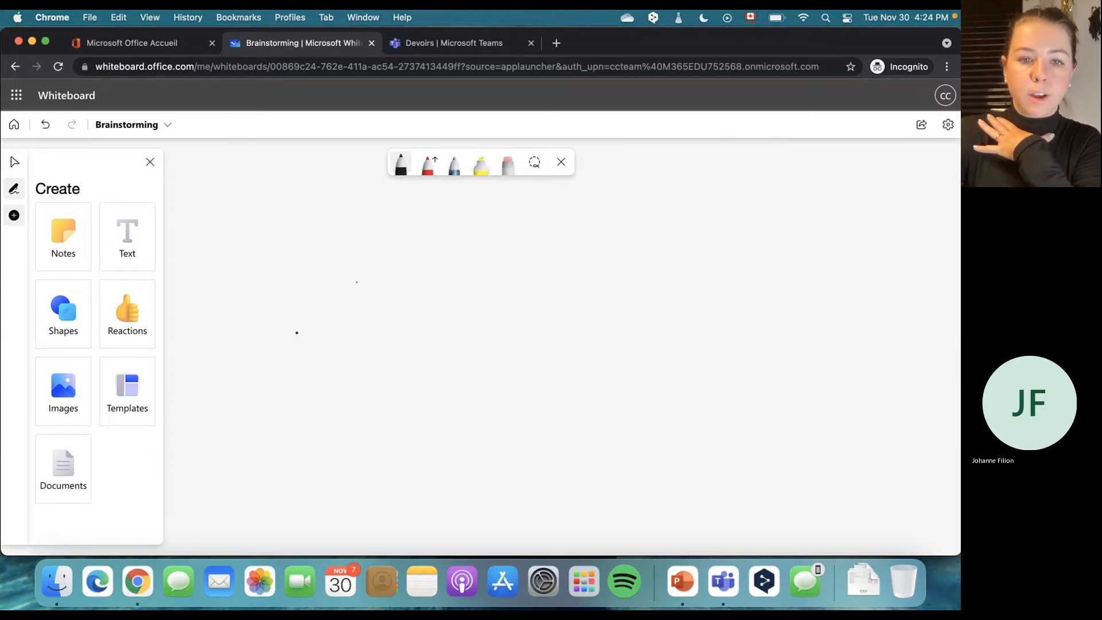
pyautogui.moveTo(355, 301)
pyautogui.mouseDown()
pyautogui.moveTo(448, 311)
pyautogui.moveTo(319, 323)
pyautogui.mouseUp()
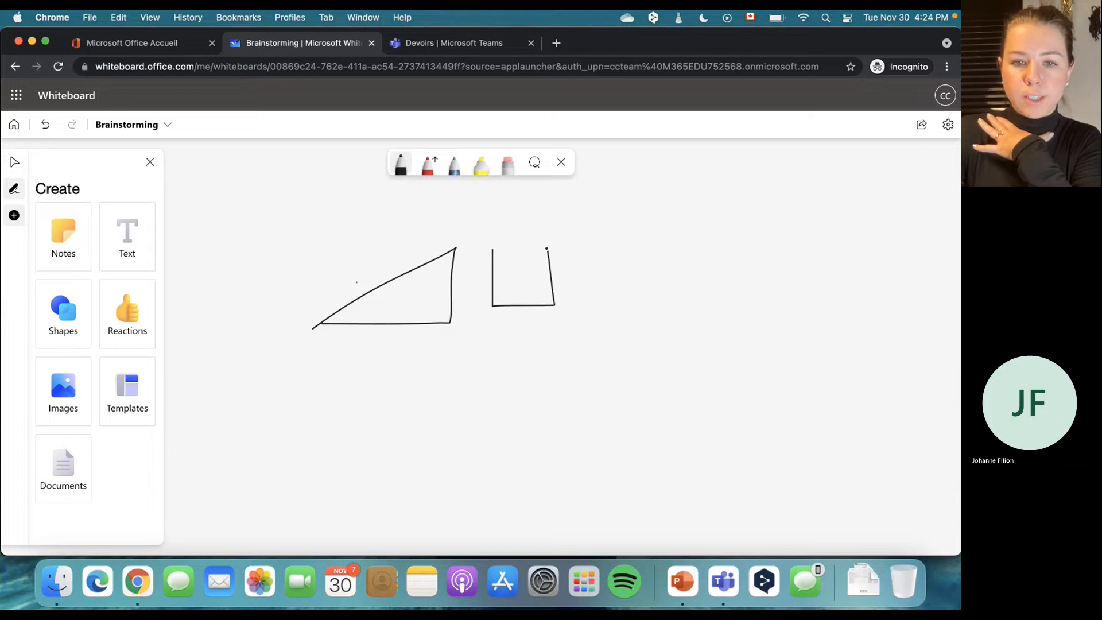
# Step: Turn on "Enhance inked shapes automatically" and draw a triangle, a circle and a small rectangle below the first shapes
pyautogui.click(948, 124)
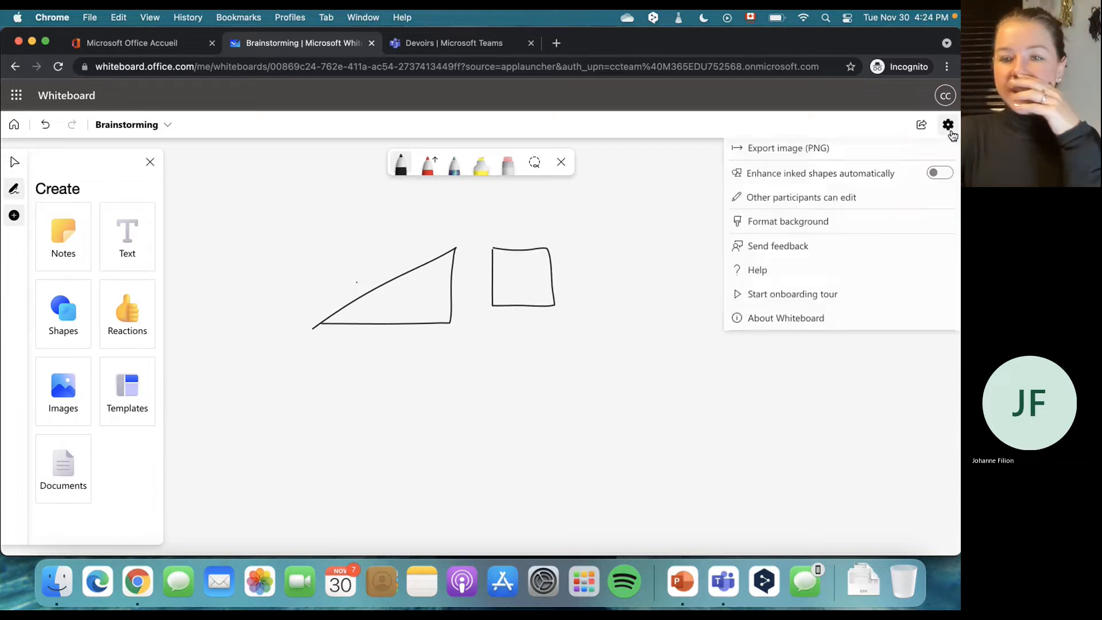
pyautogui.click(940, 175)
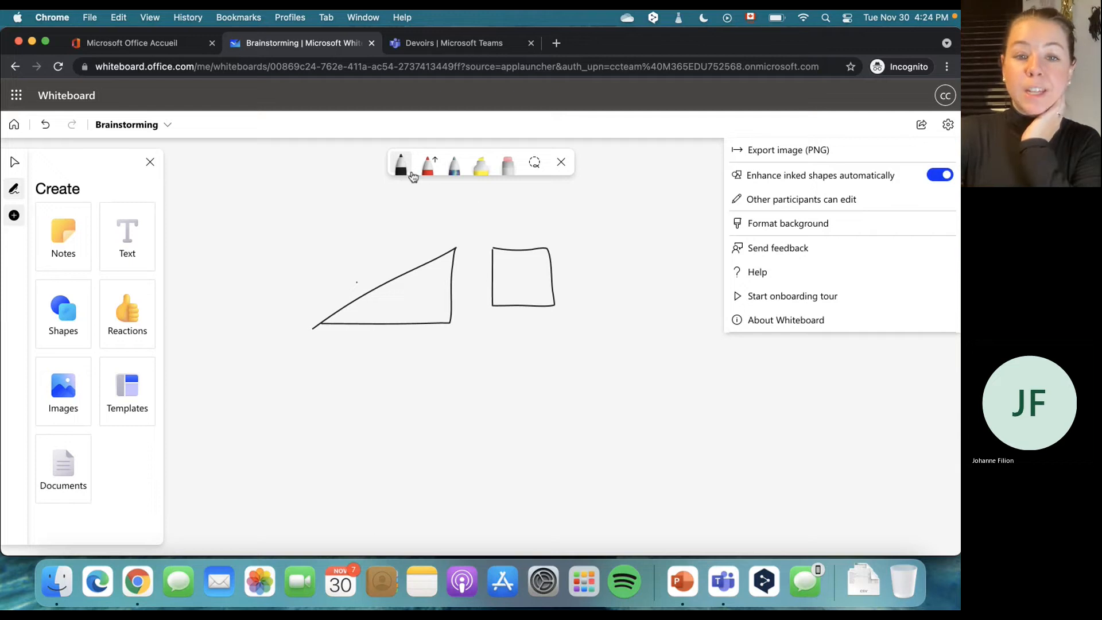
pyautogui.moveTo(412, 409)
pyautogui.mouseDown()
pyautogui.moveTo(433, 394)
pyautogui.moveTo(497, 388)
pyautogui.mouseUp()
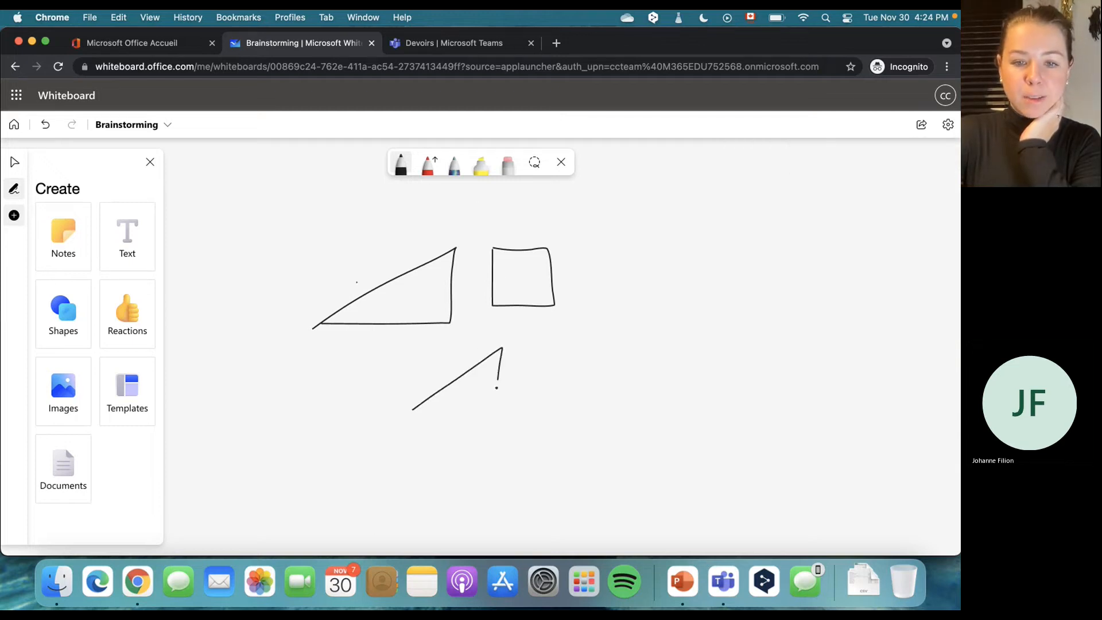
pyautogui.moveTo(619, 331)
pyautogui.mouseDown()
pyautogui.moveTo(610, 363)
pyautogui.moveTo(626, 329)
pyautogui.mouseUp()
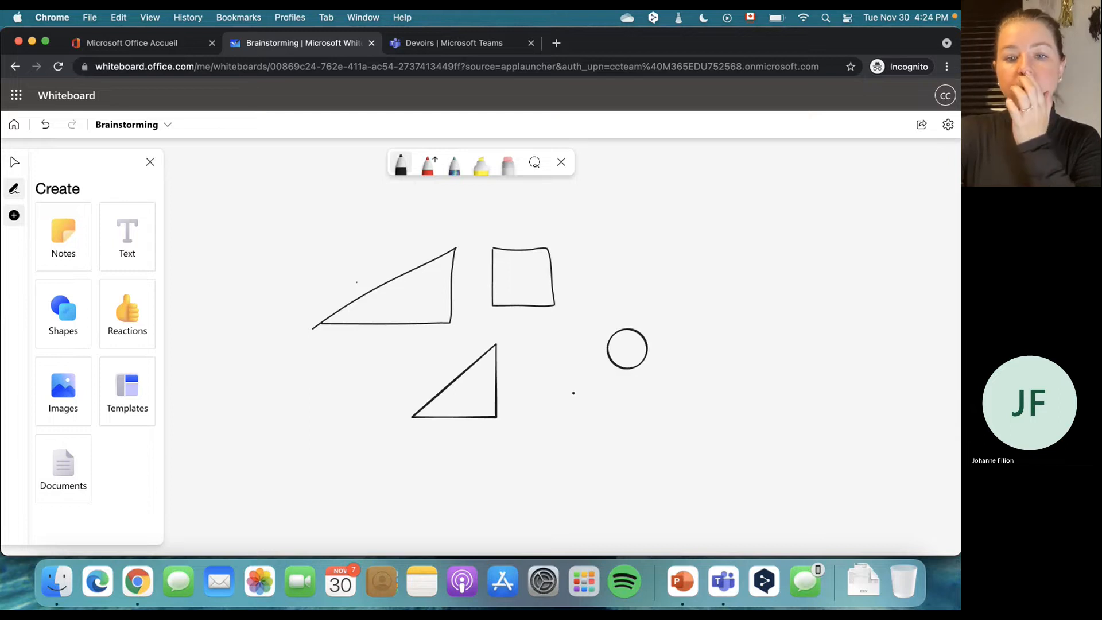
pyautogui.moveTo(572, 412)
pyautogui.mouseDown()
pyautogui.moveTo(592, 409)
pyautogui.moveTo(607, 382)
pyautogui.moveTo(571, 385)
pyautogui.mouseUp()
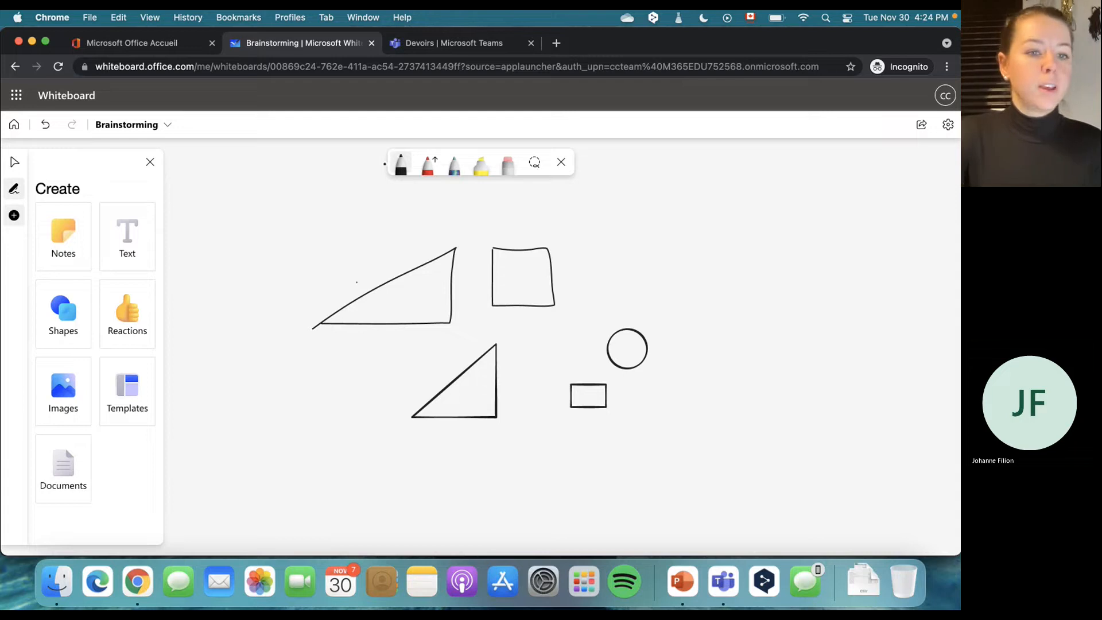
# Step: Add the text "Les formes mathématiques" beside the hand-drawn square and widen its text box to fit one line
pyautogui.click(119, 241)
pyautogui.click(584, 286)
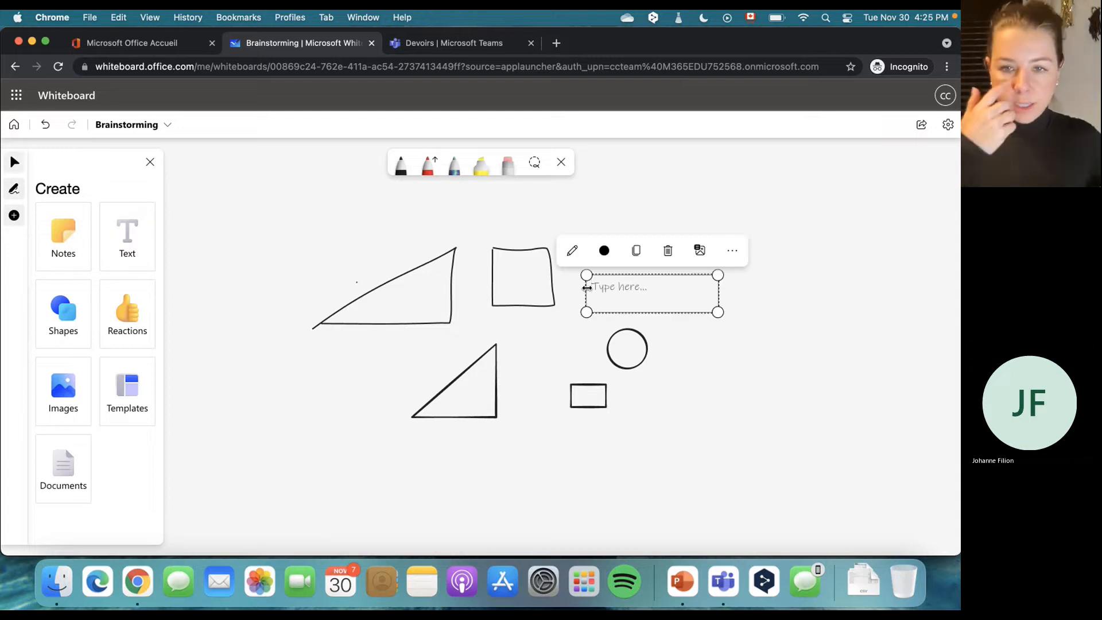
pyautogui.write('Les form')
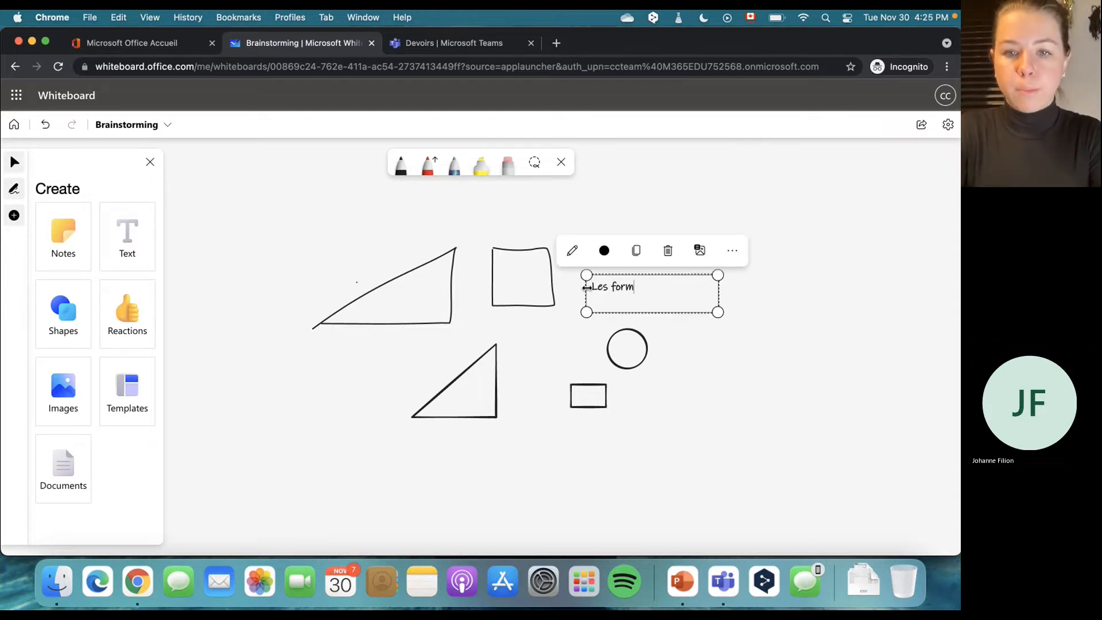
pyautogui.write('es mathématiques')
pyautogui.moveTo(718, 296)
pyautogui.mouseDown()
pyautogui.moveTo(758, 296)
pyautogui.moveTo(738, 296)
pyautogui.mouseUp()
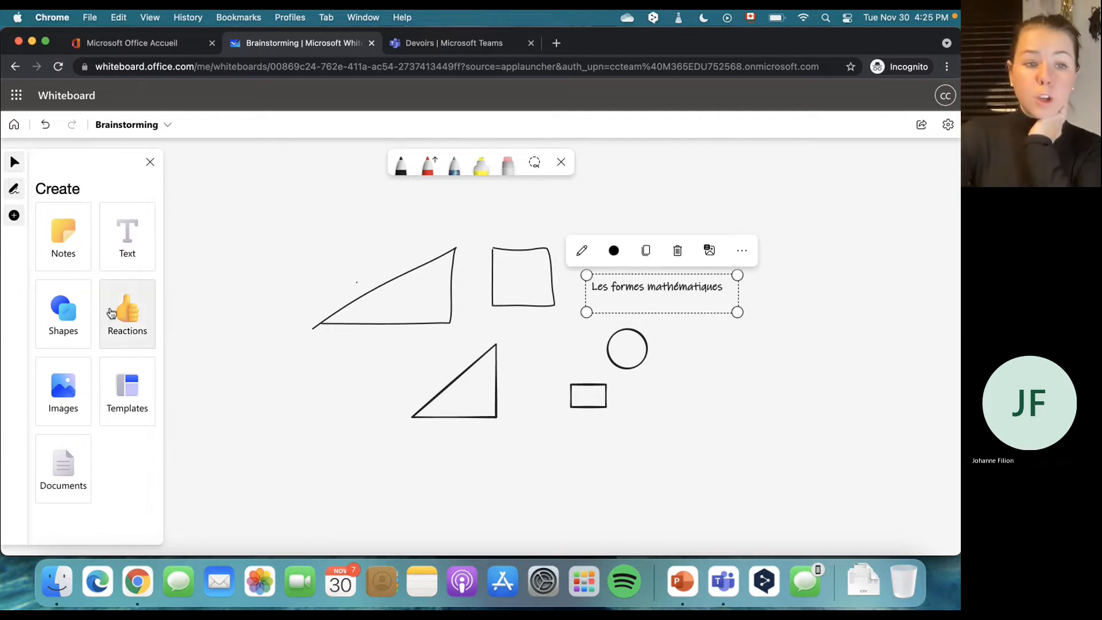
# Step: Place a yellow sticky note below the text, listing "traingle", "carré" and "cercle" on separate lines
pyautogui.click(61, 247)
pyautogui.click(55, 230)
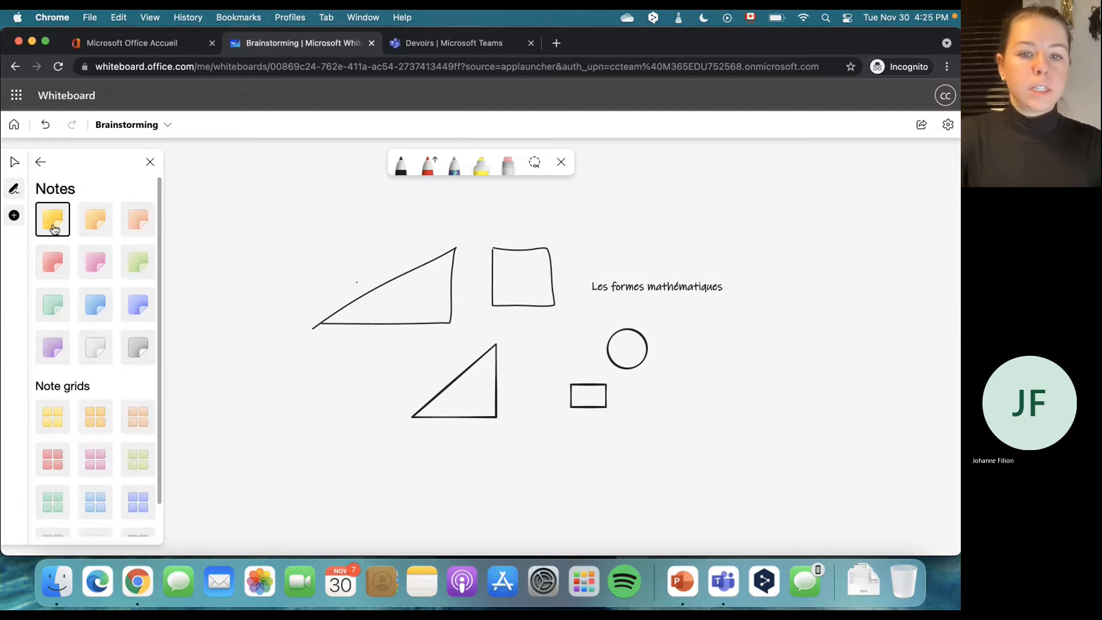
pyautogui.click(698, 382)
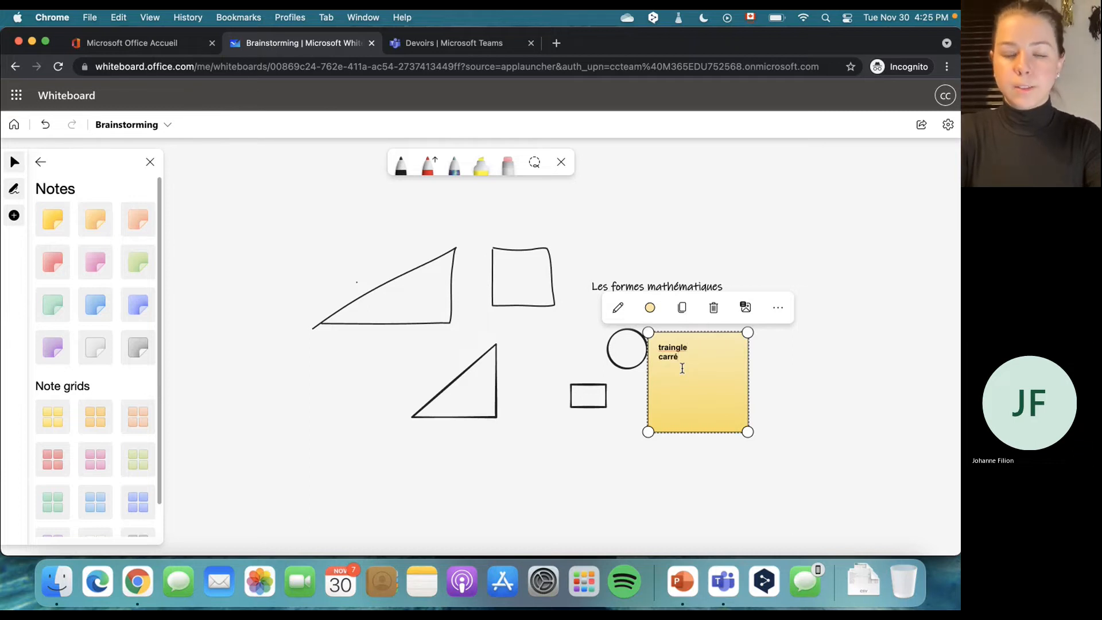
pyautogui.write('cle')
# Step: Change the sticky note's colour to light blue and enlarge it to nearly twice its size
pyautogui.click(650, 307)
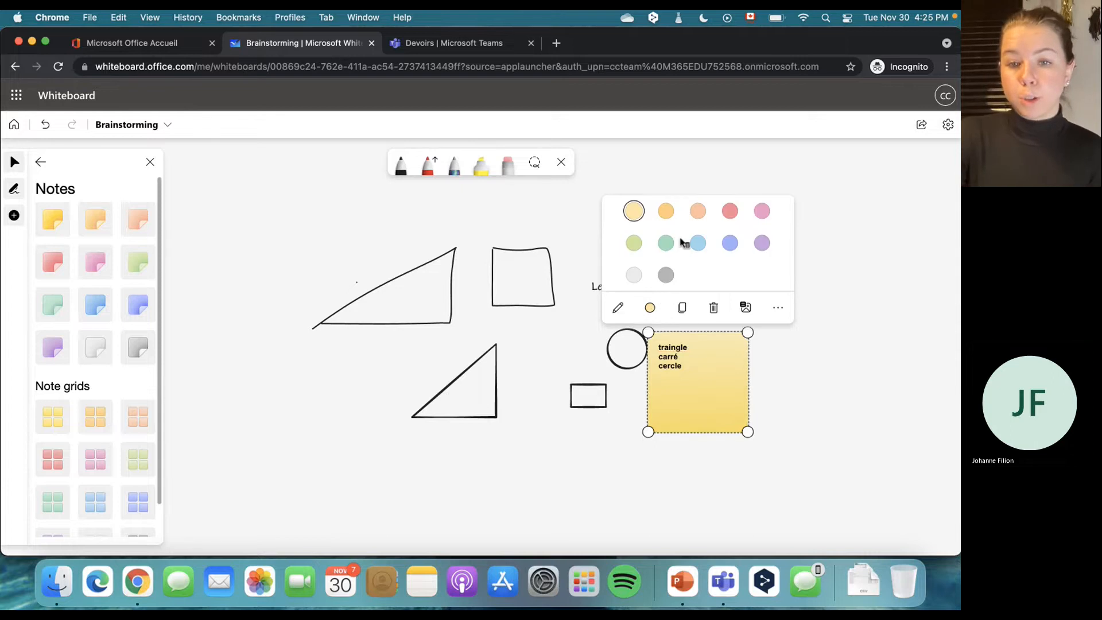
pyautogui.click(699, 242)
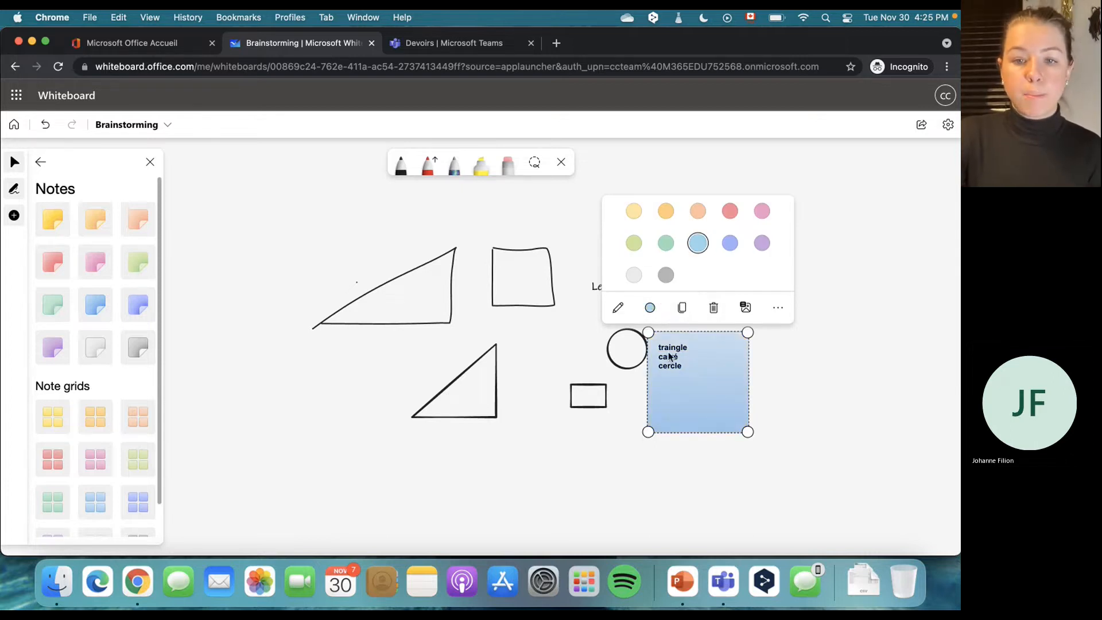
pyautogui.moveTo(747, 433); pyautogui.dragTo(860, 526)
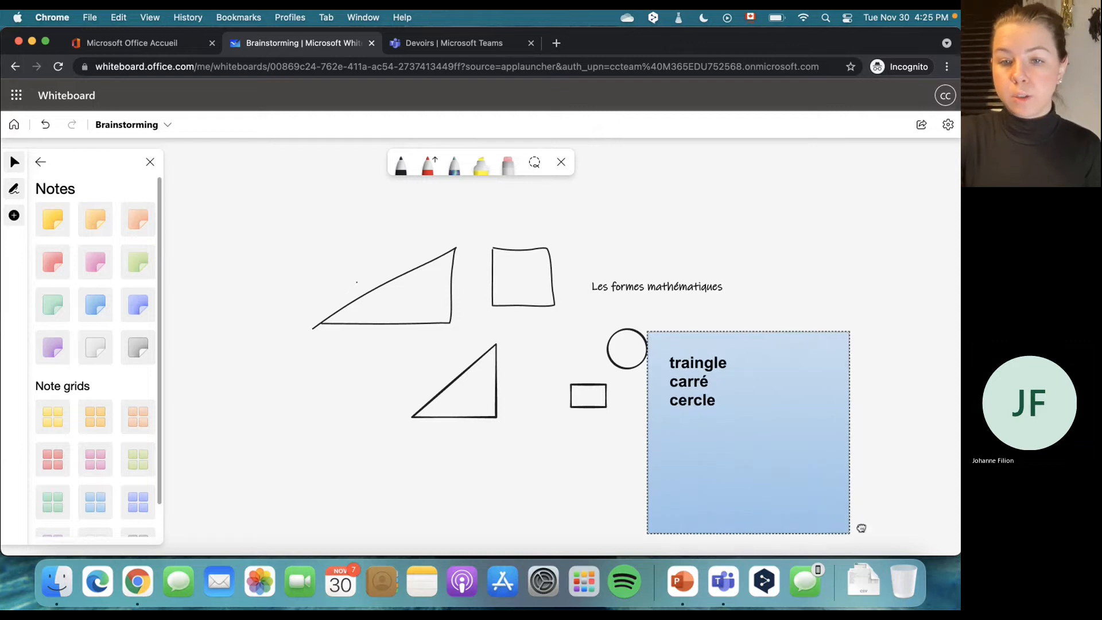
# Step: Correct the spelling of "traingle" to "triangle" in the sticky note
pyautogui.moveTo(692, 363); pyautogui.dragTo(688, 364)
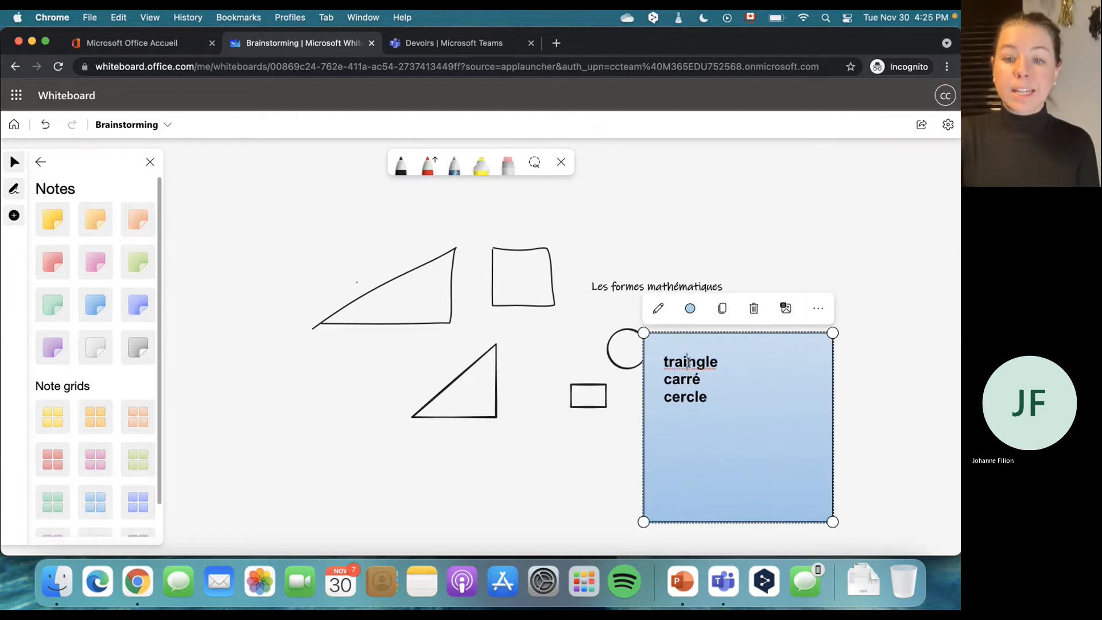
pyautogui.click(689, 363)
pyautogui.press('BackSpace')
pyautogui.press('BackSpace')
pyautogui.write('ia')
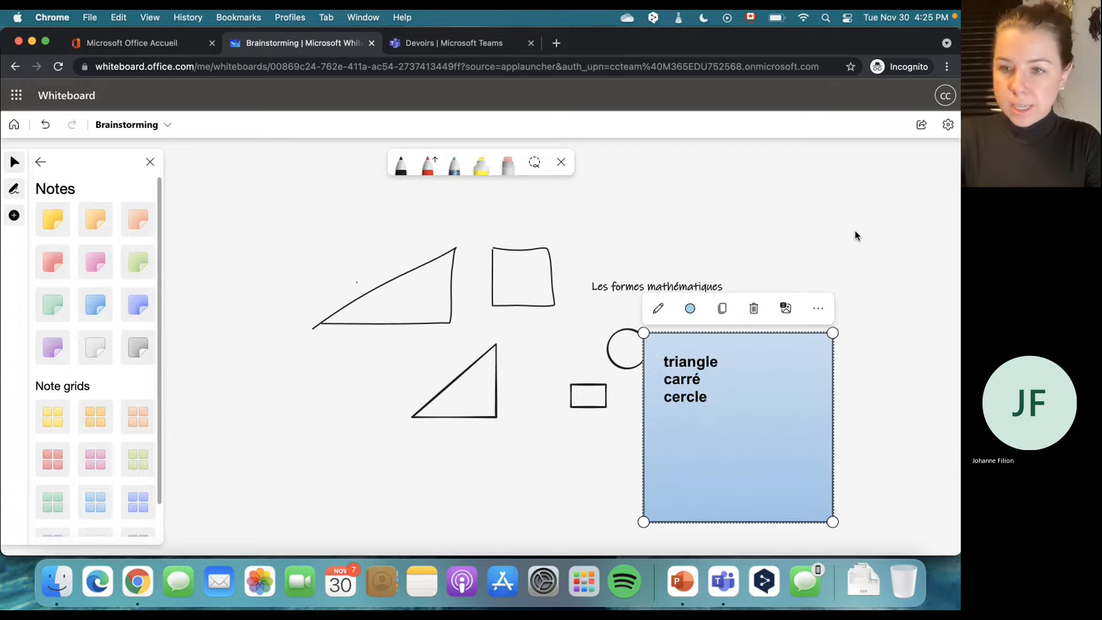
# Step: Format the board's background, trying the Square, Narrow rule and Solid grids before applying Wide rule
pyautogui.click(947, 125)
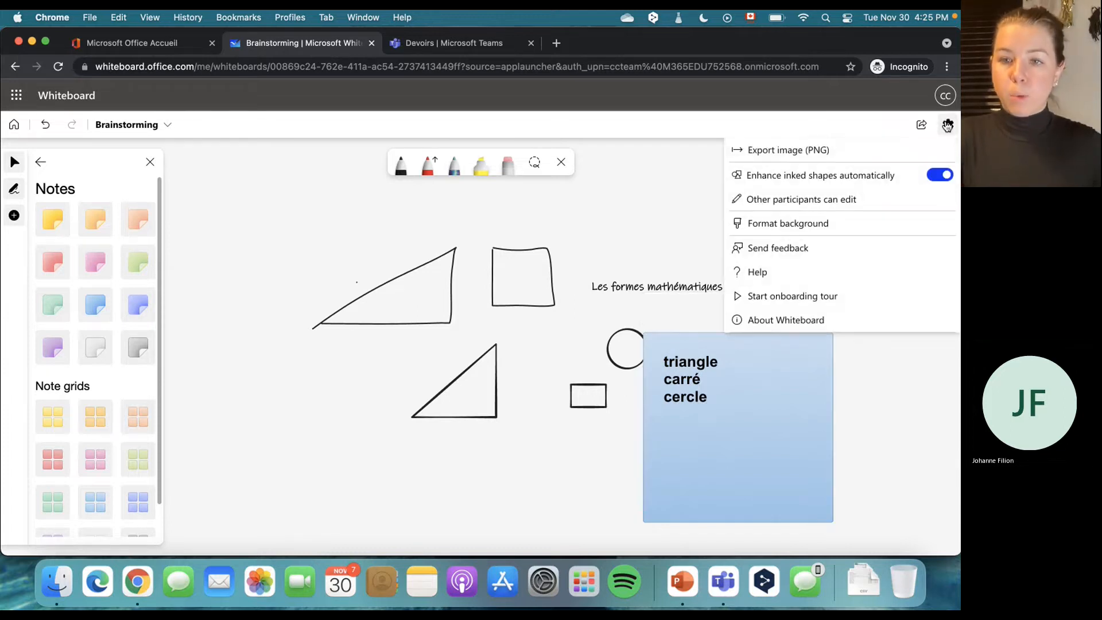
pyautogui.click(816, 228)
pyautogui.click(915, 354)
pyautogui.click(841, 477)
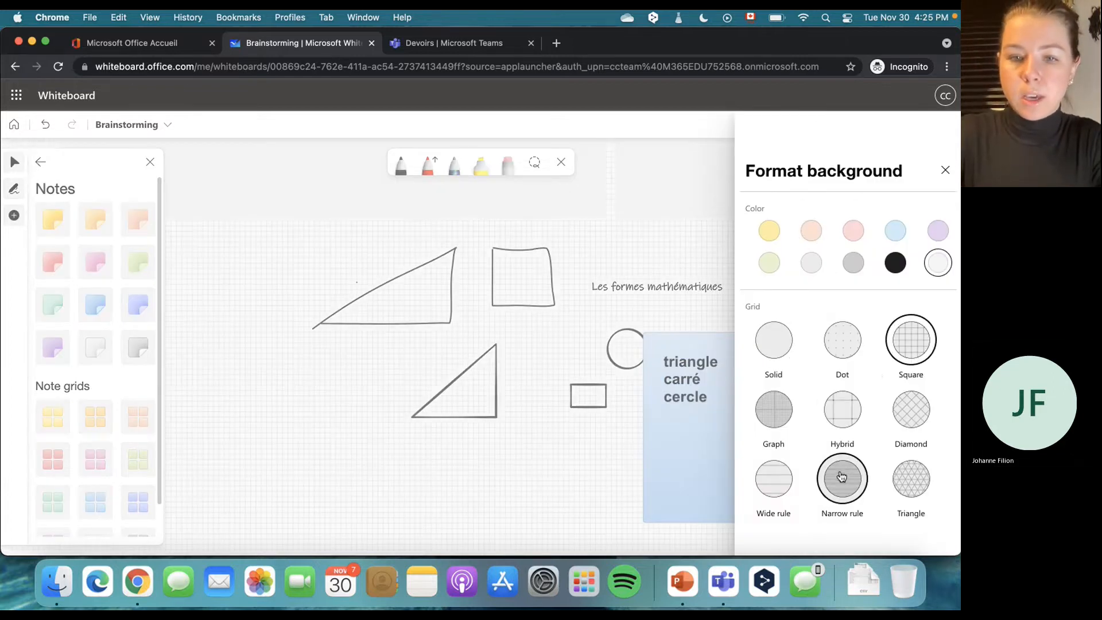
pyautogui.click(776, 337)
pyautogui.click(771, 479)
pyautogui.click(945, 169)
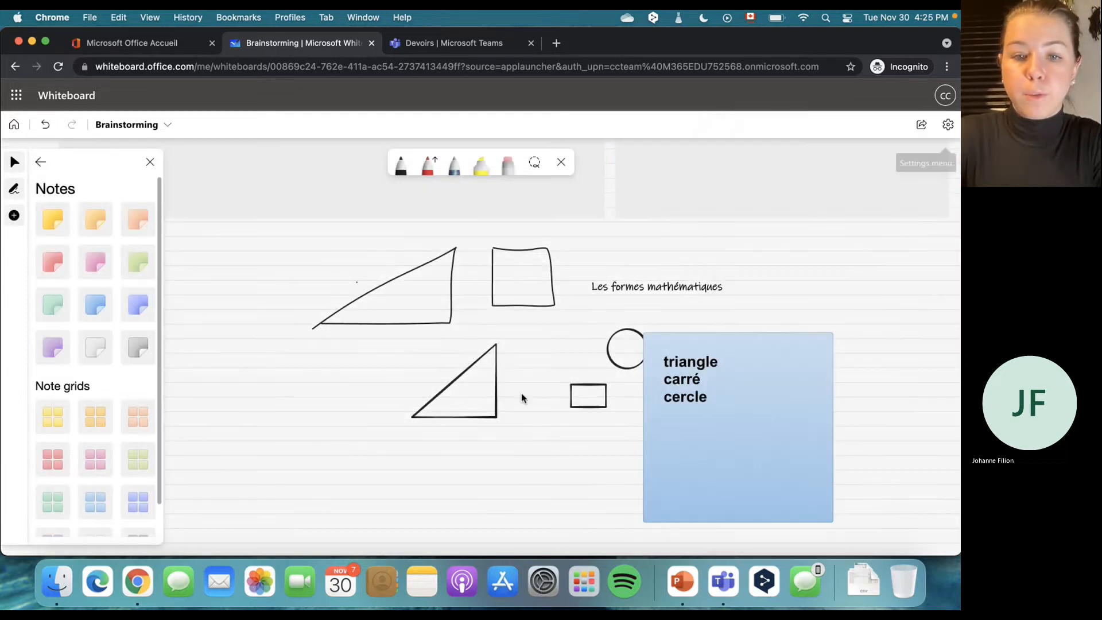
# Step: Insert a circle from the ready-made shapes below the lower triangle
pyautogui.scroll(5, 521, 392)
pyautogui.scroll(-3, 521, 392)
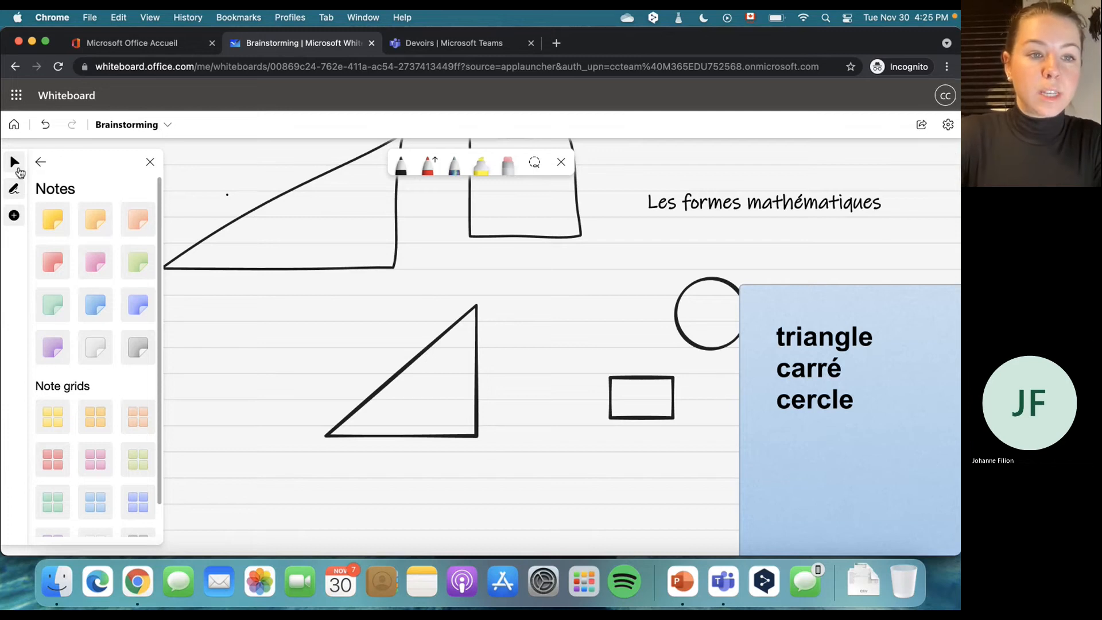
pyautogui.click(15, 215)
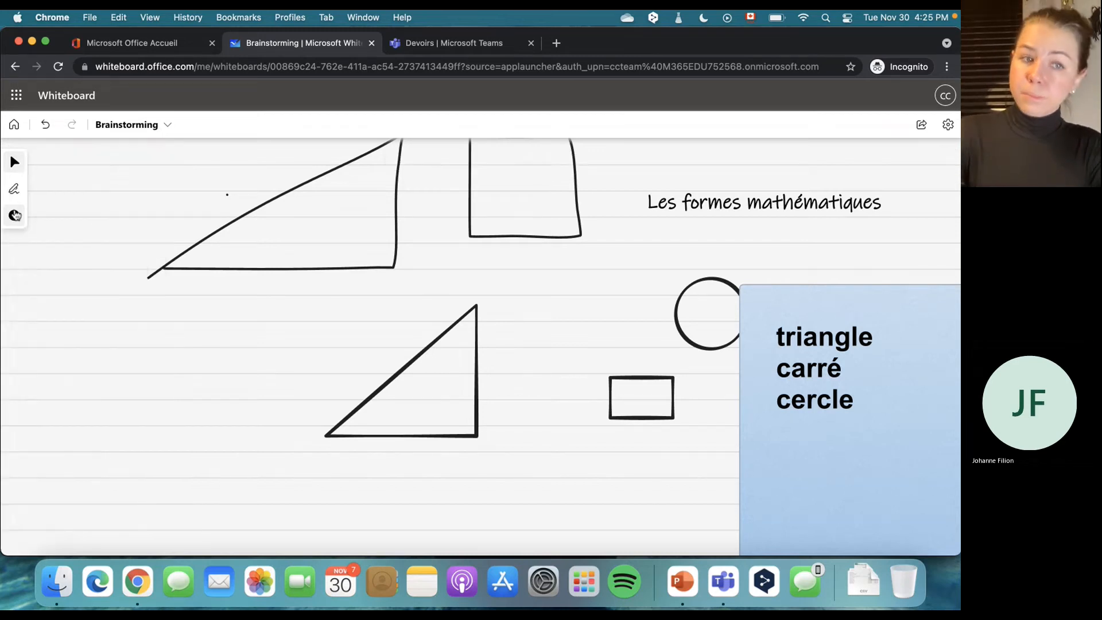
pyautogui.click(16, 216)
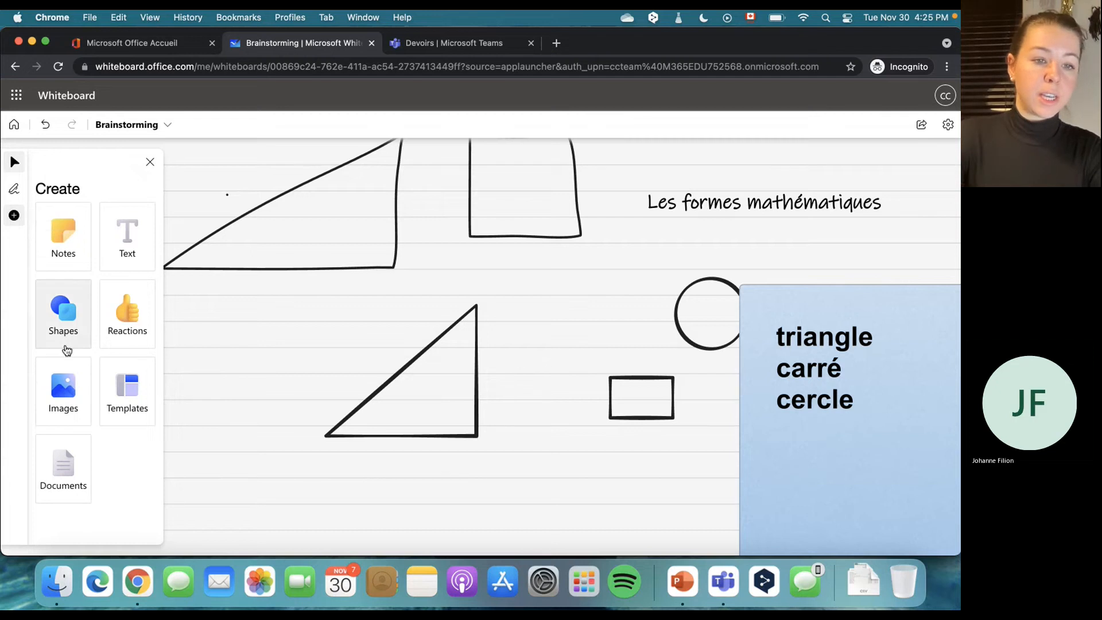
pyautogui.click(65, 348)
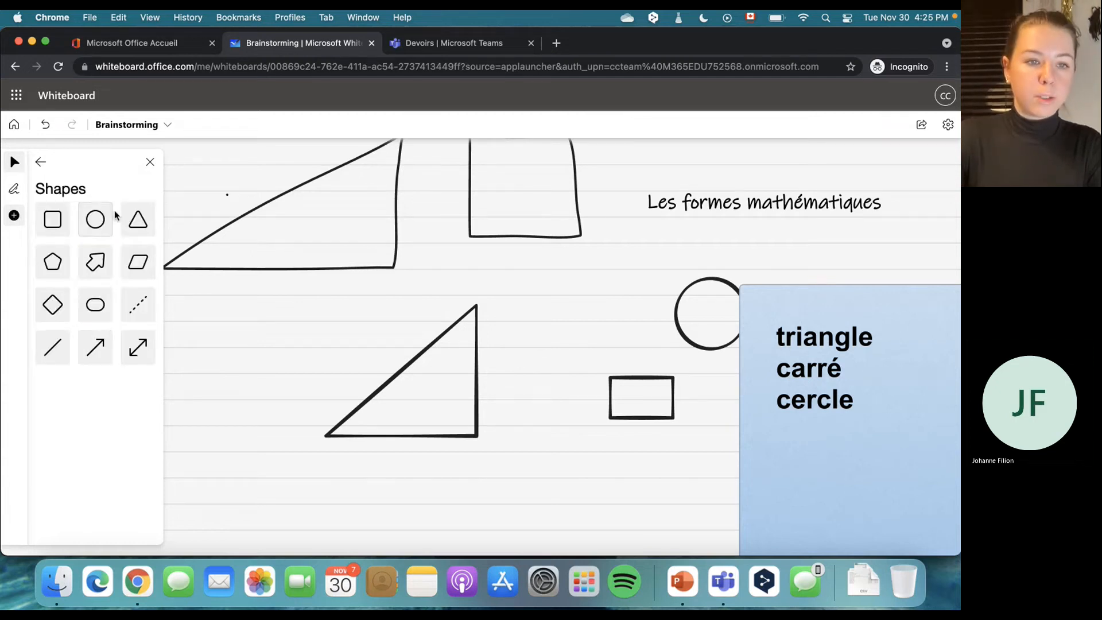
pyautogui.click(95, 219)
pyautogui.click(405, 489)
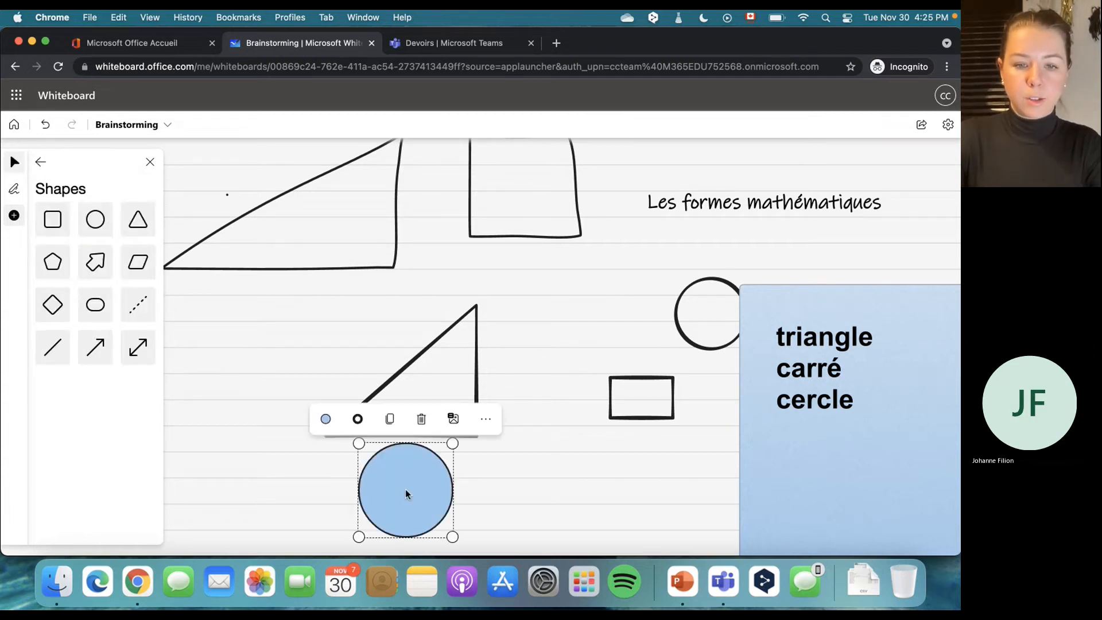
# Step: Enlarge the blue circle and move it to the left of the lower triangle
pyautogui.moveTo(453, 538); pyautogui.dragTo(625, 605)
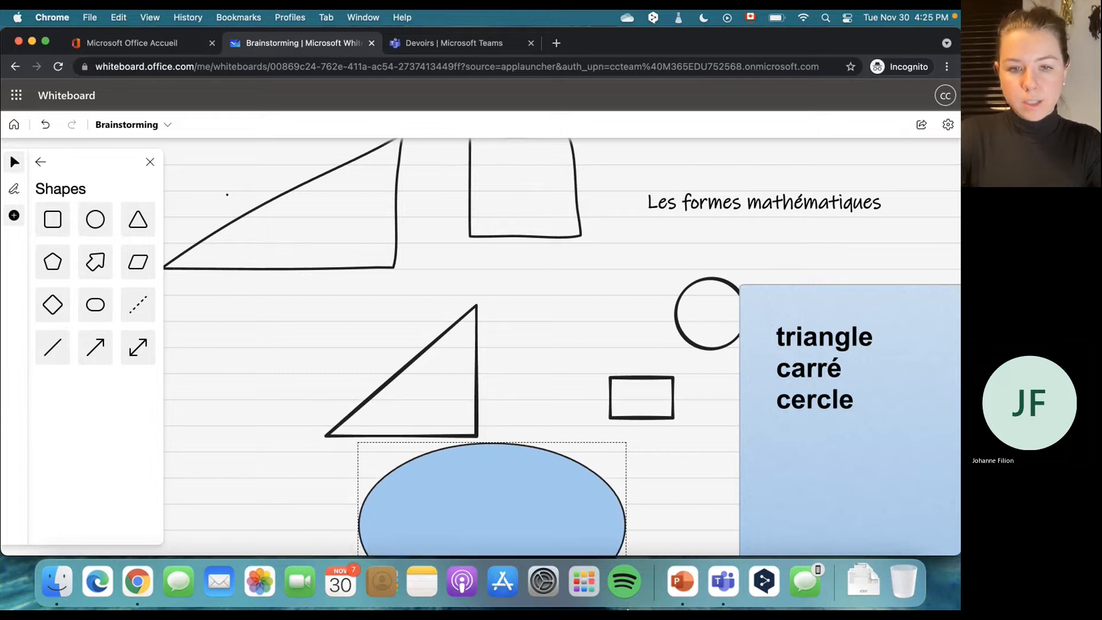
pyautogui.scroll(-3, 611, 343)
pyautogui.scroll(-3, 611, 343)
pyautogui.moveTo(617, 385); pyautogui.dragTo(656, 300)
pyautogui.moveTo(593, 361); pyautogui.dragTo(316, 399)
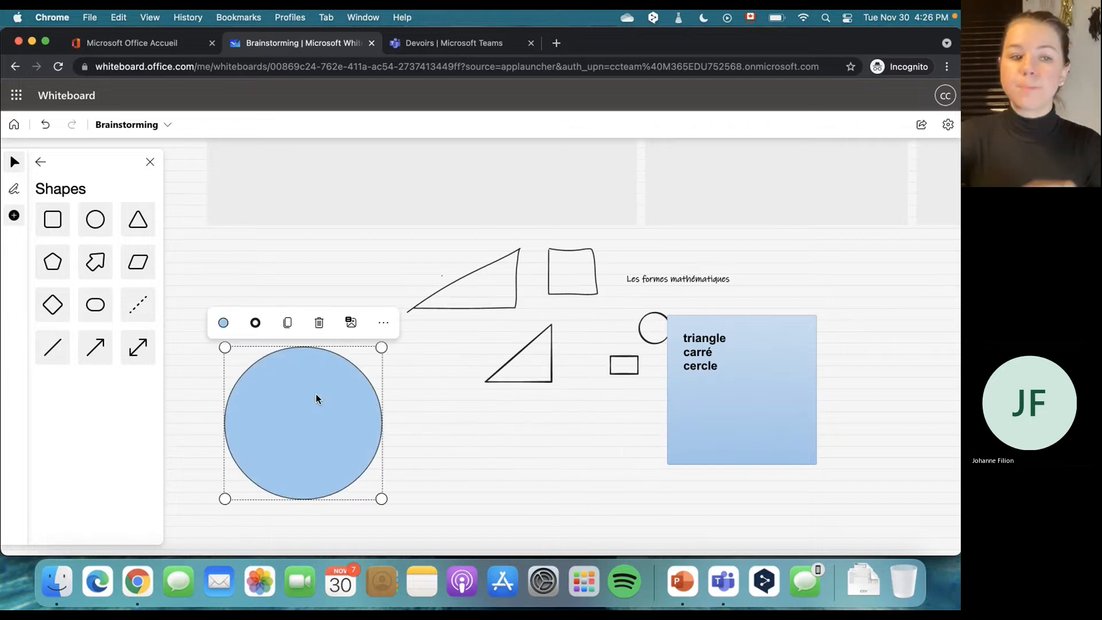
# Step: Open the image file picker for the board and dismiss it without choosing a file
pyautogui.click(40, 162)
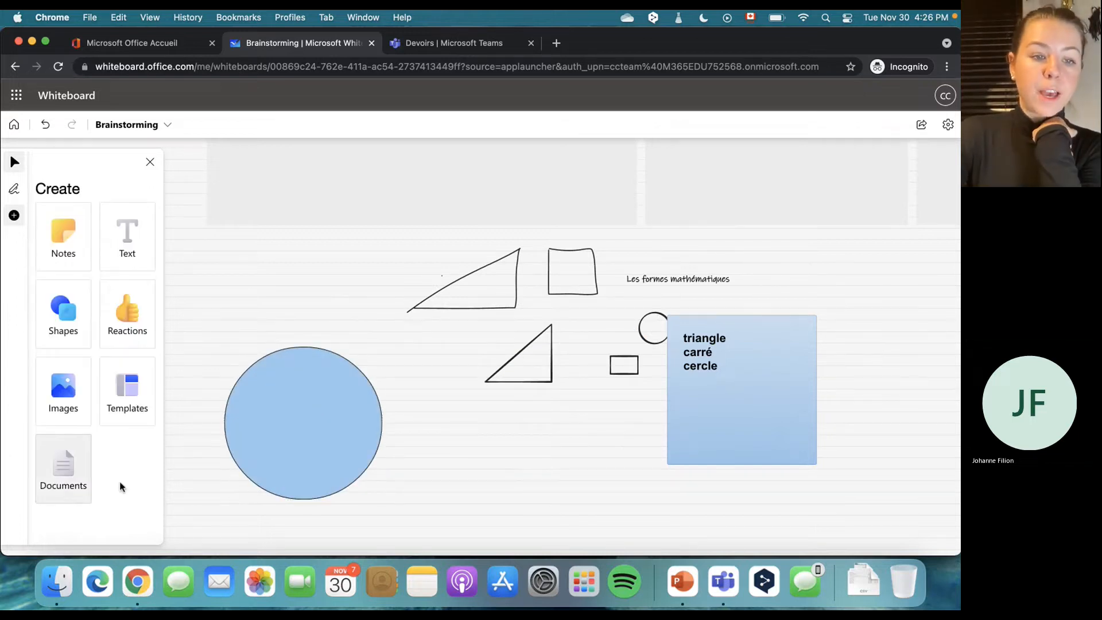
pyautogui.click(69, 402)
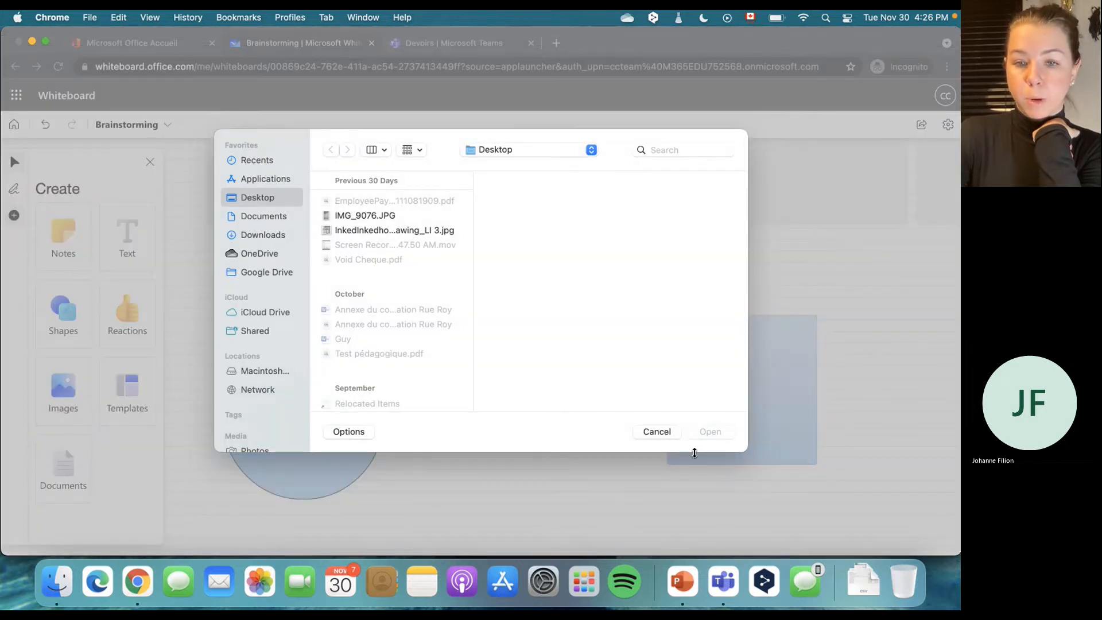
pyautogui.click(660, 436)
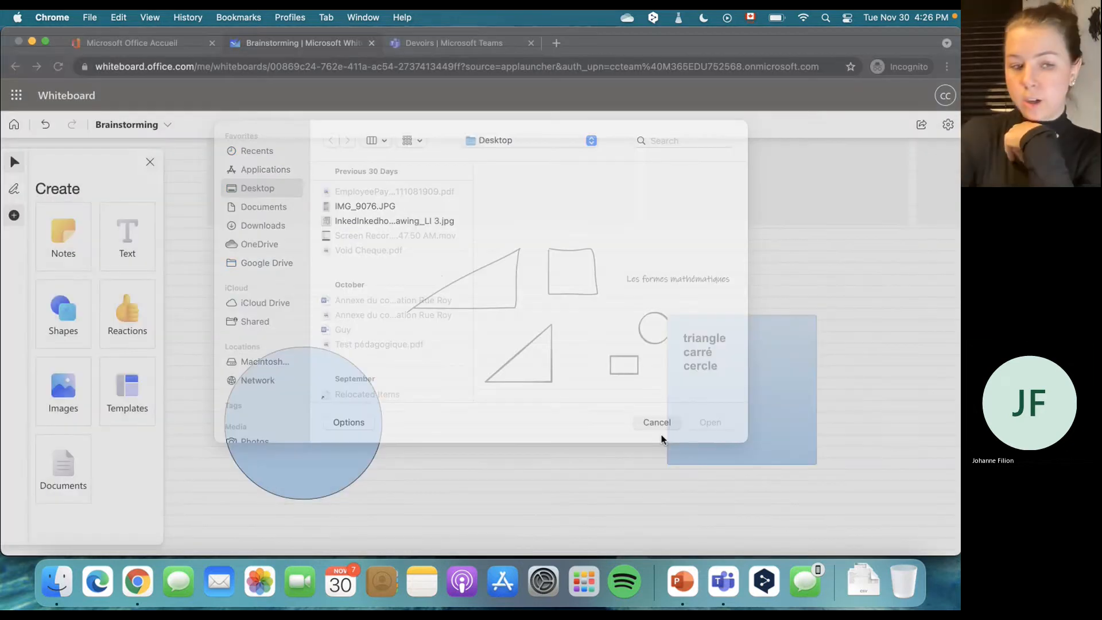
# Step: Look through the Brainstorming category of the ready-made board templates
pyautogui.click(135, 408)
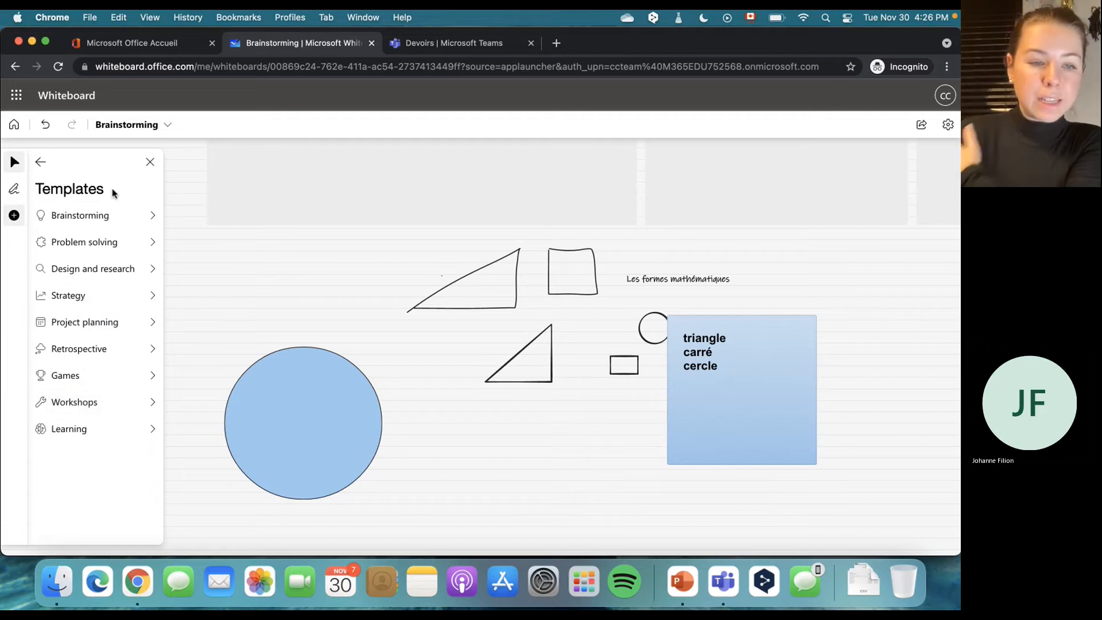
pyautogui.click(107, 221)
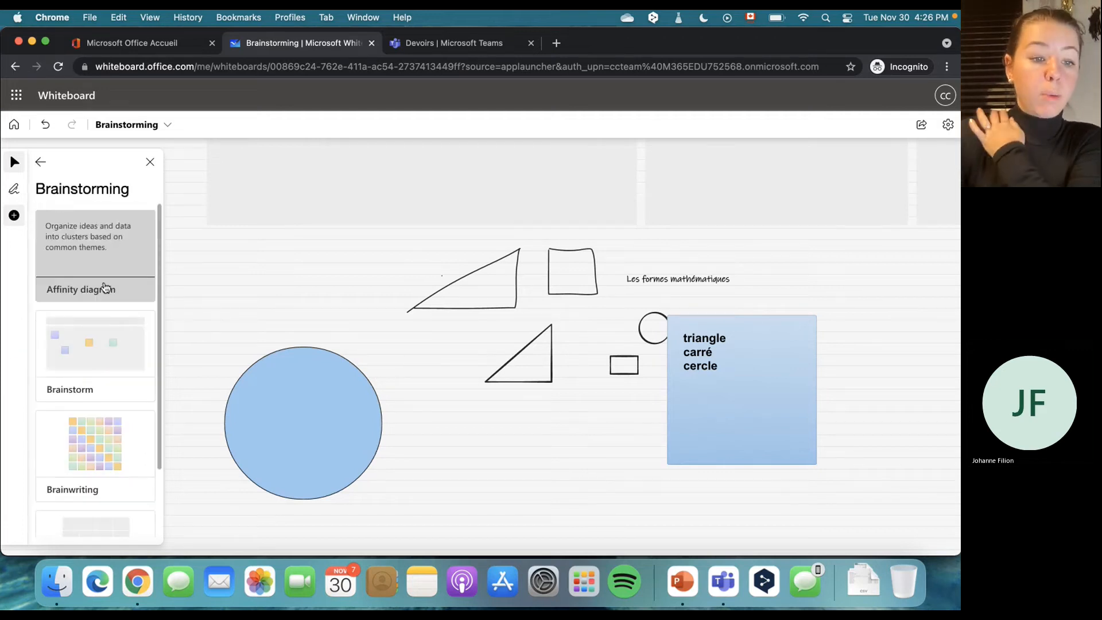
pyautogui.scroll(-2, 103, 287)
pyautogui.scroll(2, 75, 241)
pyautogui.click(40, 162)
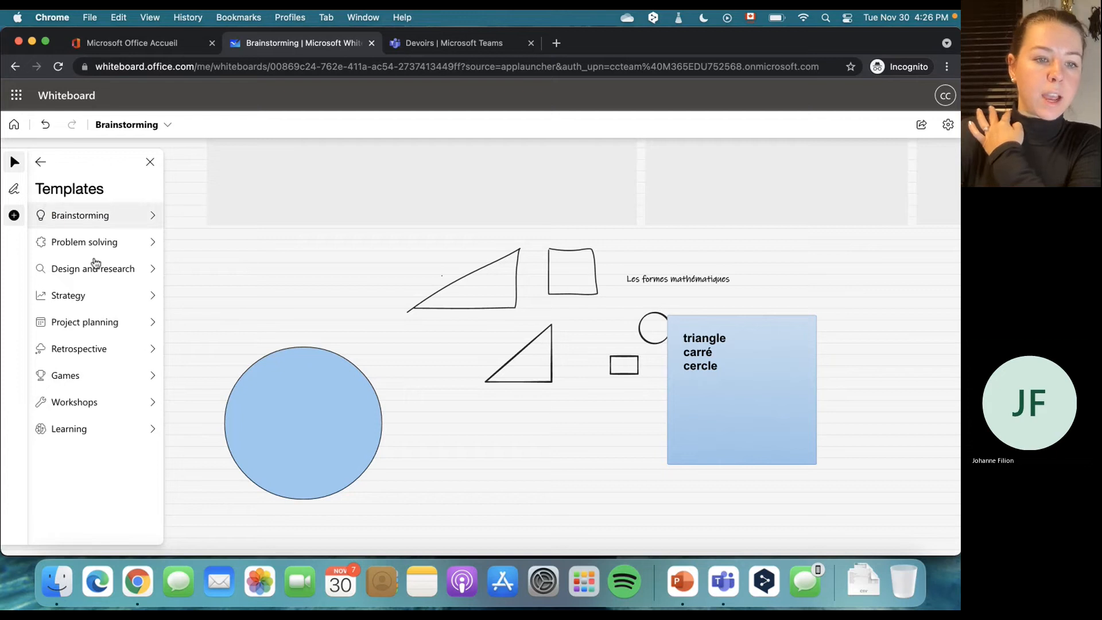
# Step: Examine the Learning templates, from Brainstorm and Compare and contrast to KWL, Kanban and Lesson plan
pyautogui.click(99, 426)
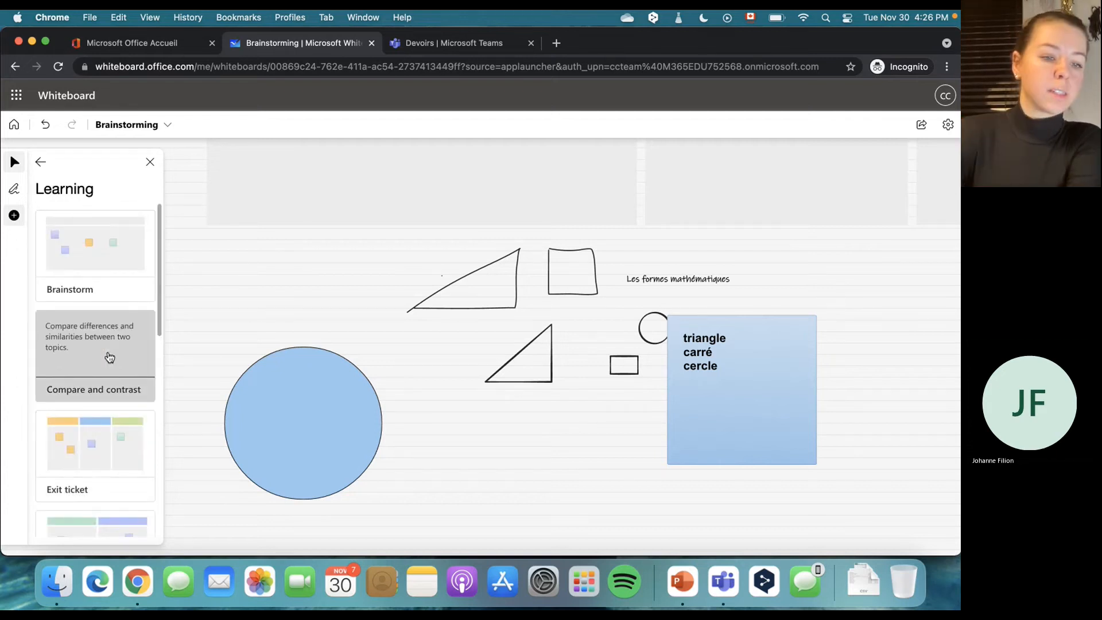
pyautogui.scroll(-3, 109, 357)
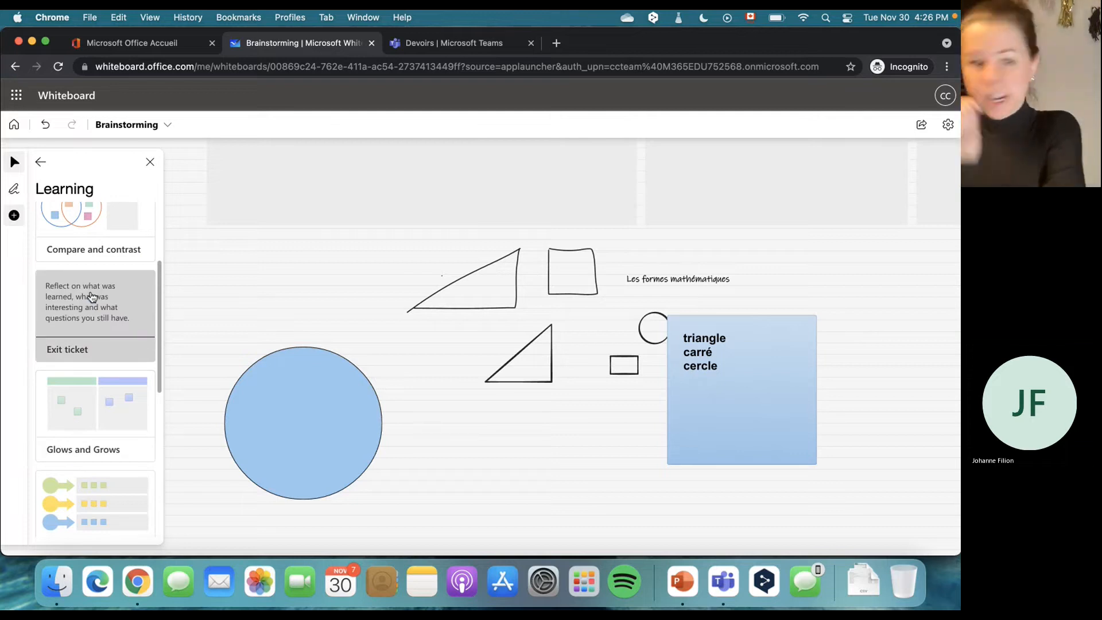
pyautogui.scroll(-6, 92, 296)
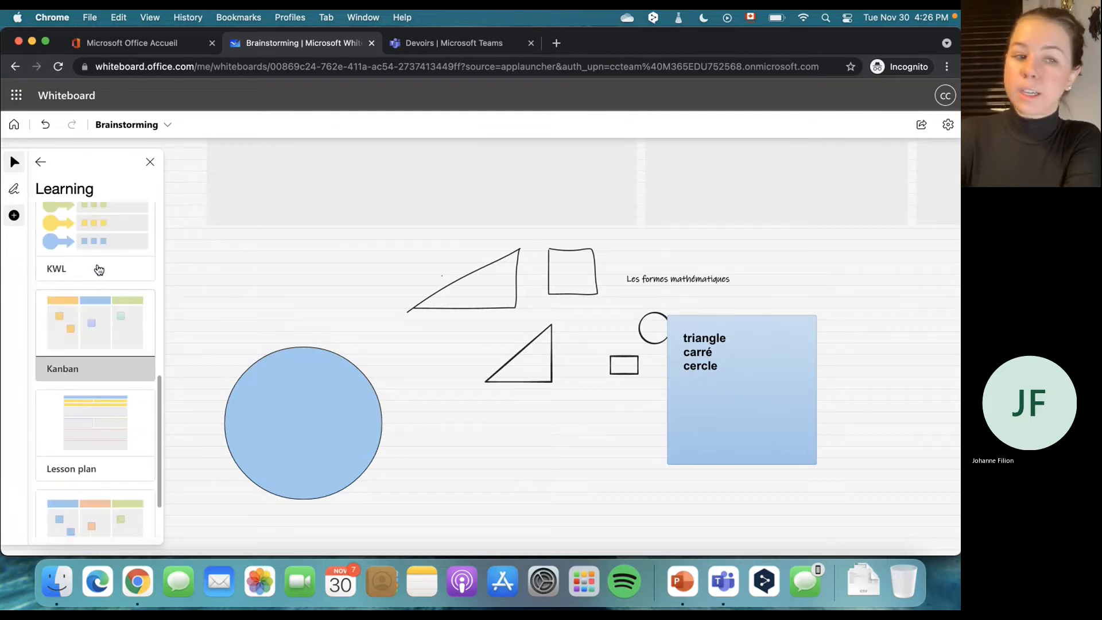
pyautogui.scroll(1, 98, 269)
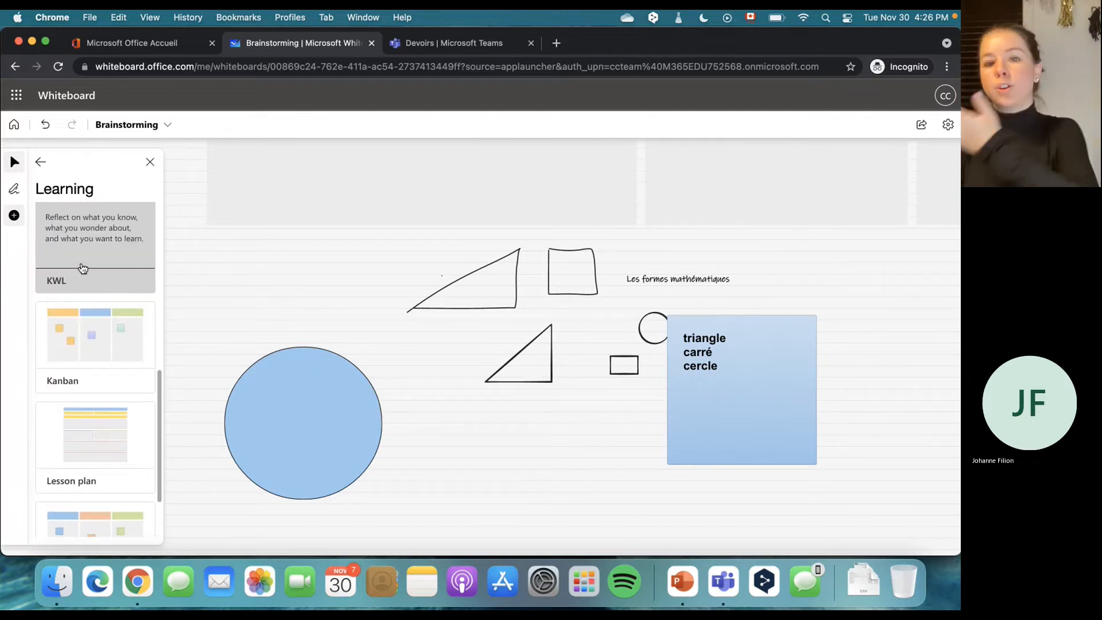
pyautogui.scroll(-2, 81, 405)
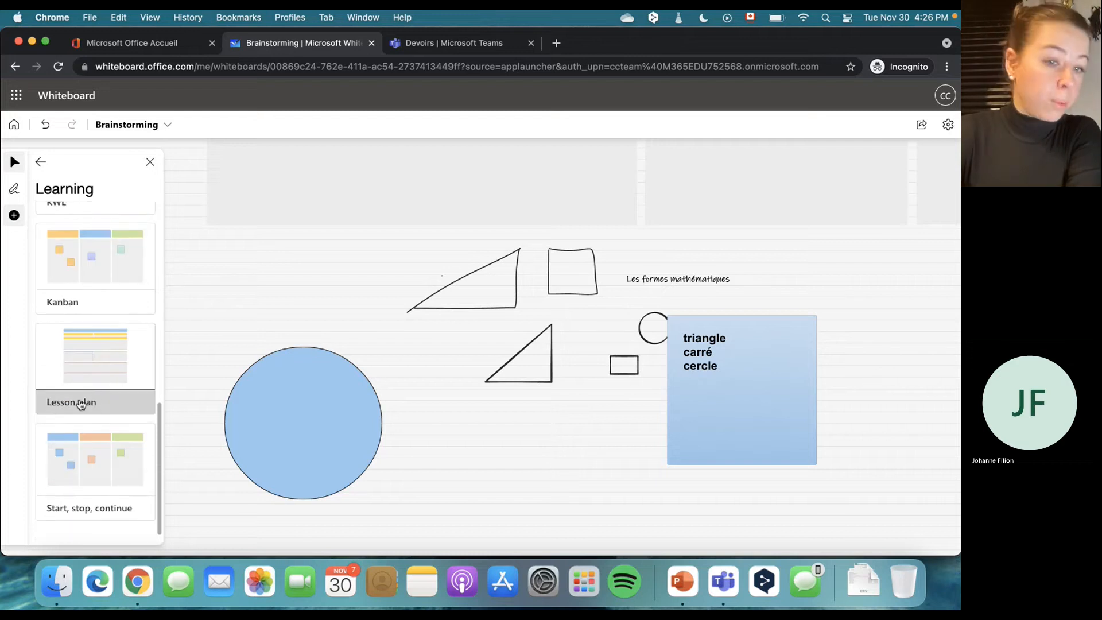
pyautogui.scroll(5, 374, 374)
pyautogui.moveTo(87, 300)
pyautogui.click(41, 162)
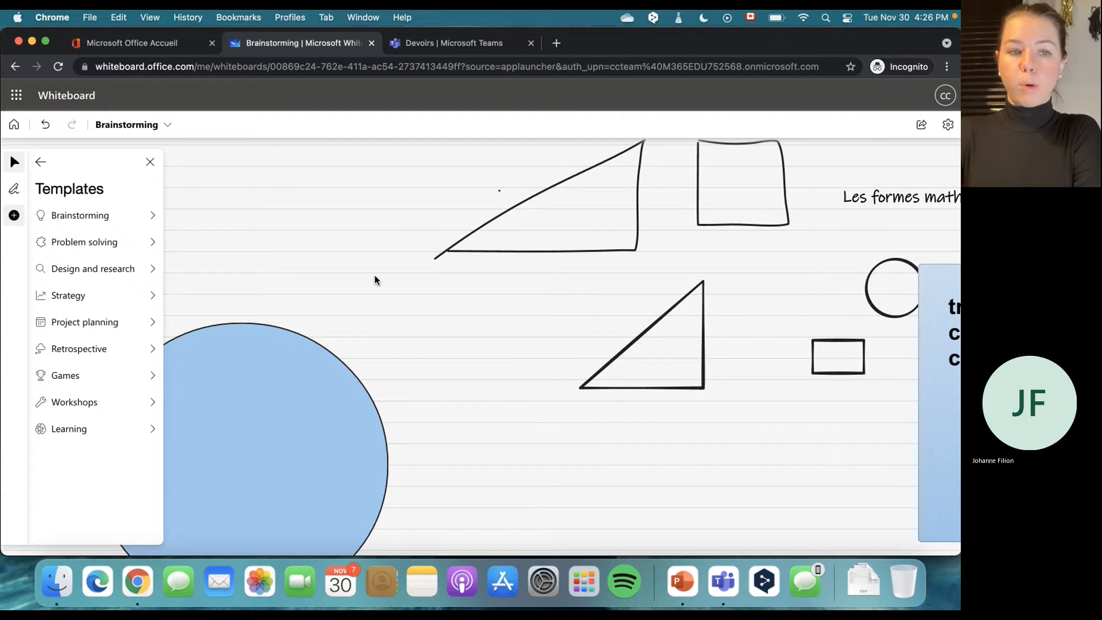
pyautogui.scroll(-3, 374, 276)
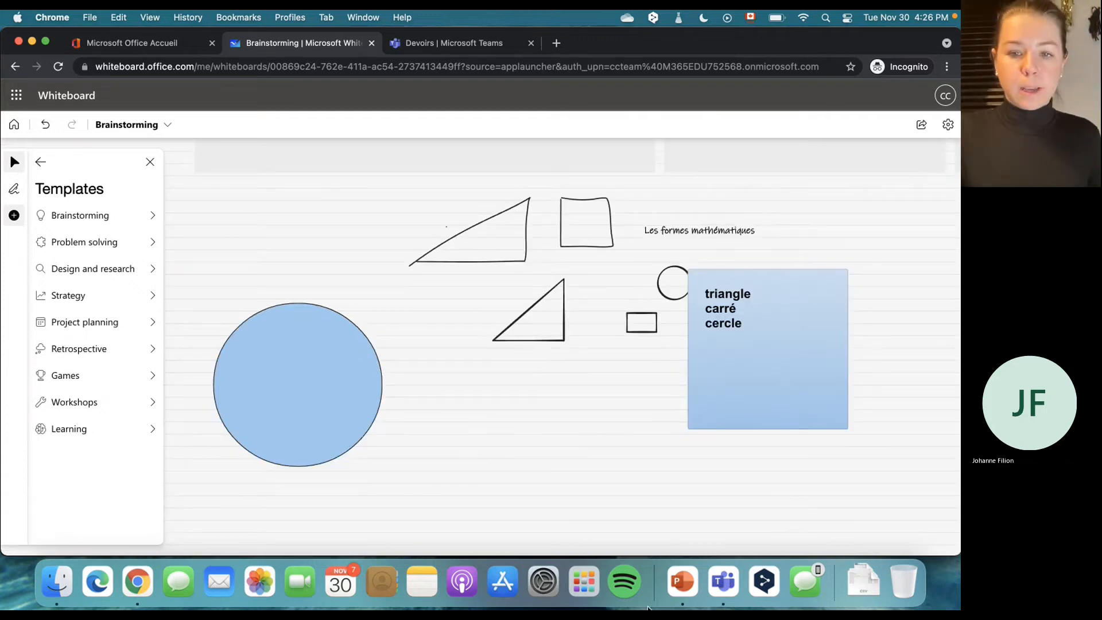
# Step: Switch to the PowerPoint presentation and go to slide 32 with the handwritten Whiteboard examples
pyautogui.click(682, 582)
pyautogui.scroll(-5, 126, 410)
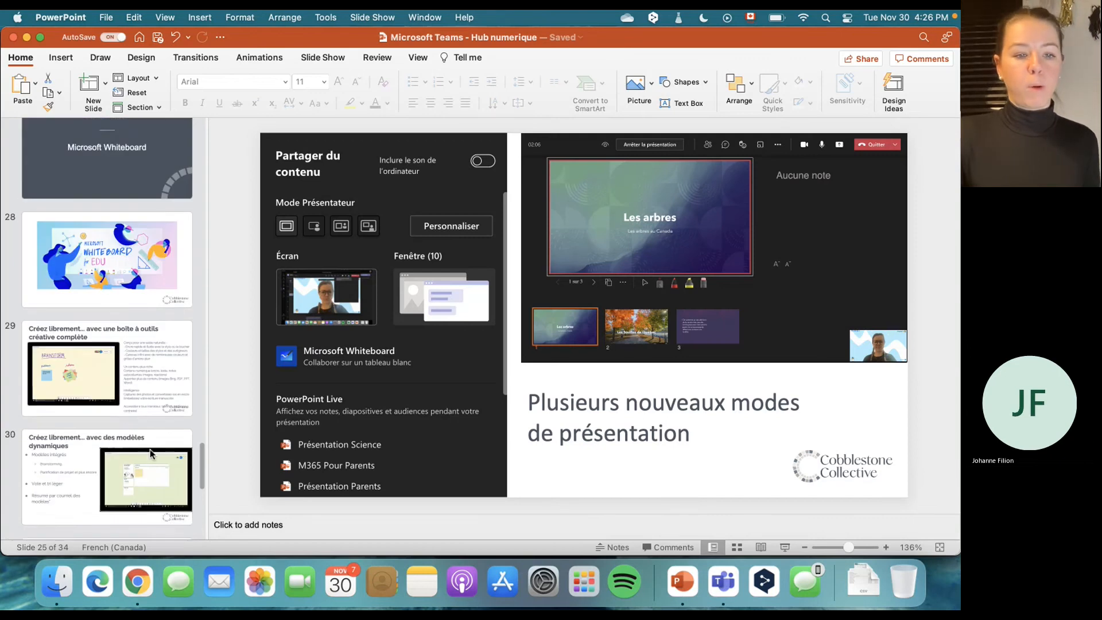
pyautogui.click(150, 453)
pyautogui.scroll(-3, 150, 452)
pyautogui.click(151, 452)
pyautogui.scroll(-2, 151, 452)
pyautogui.click(152, 469)
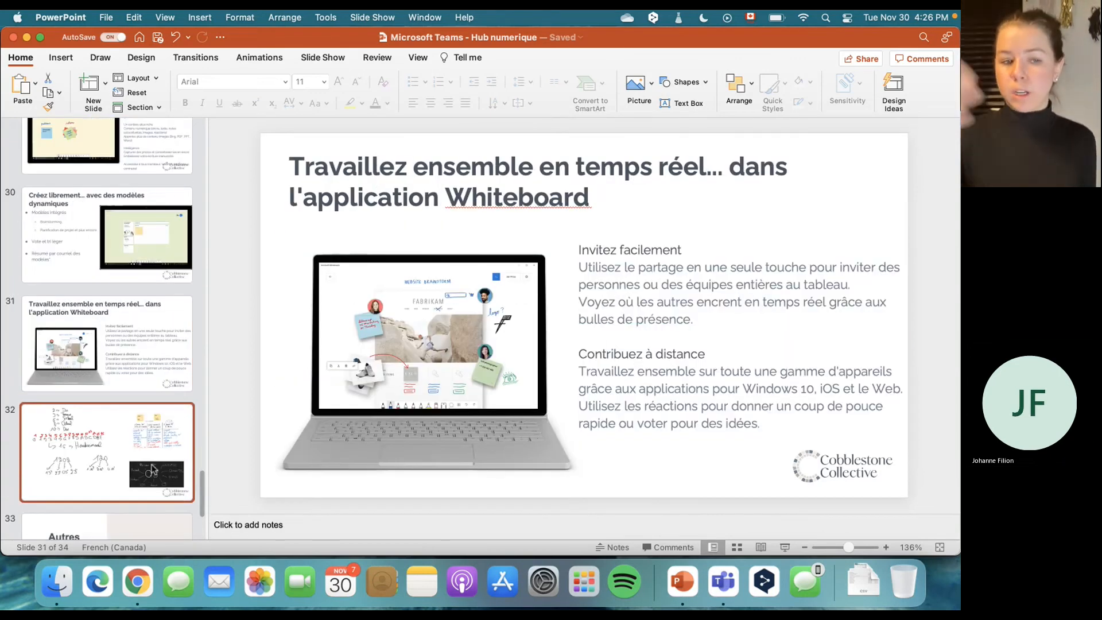
pyautogui.scroll(-3, 163, 462)
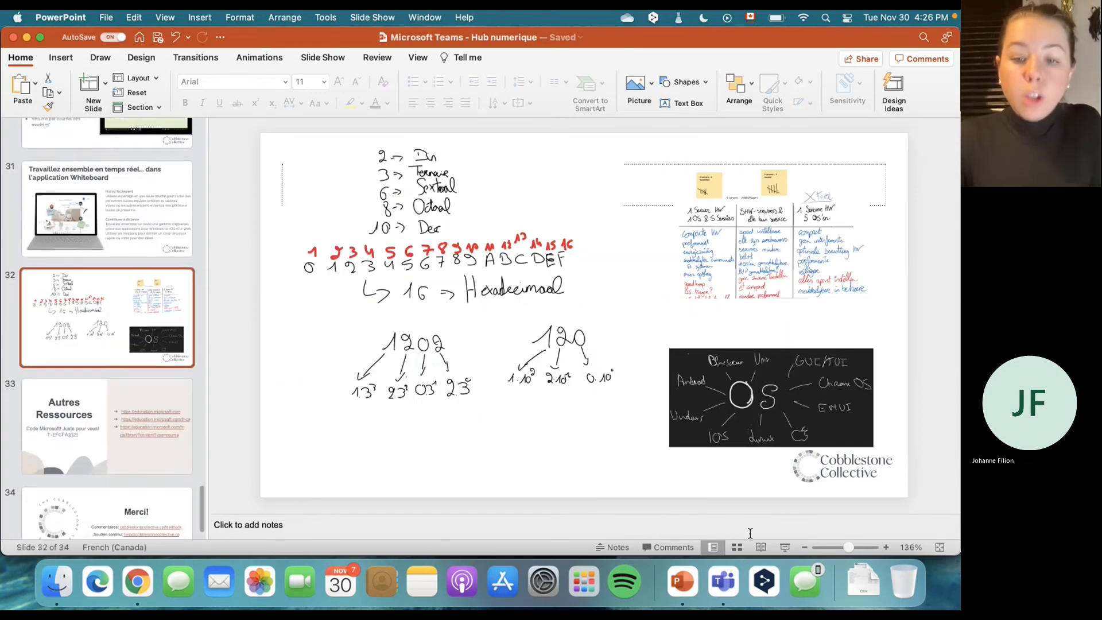
# Step: Start the slideshow from the handwritten Whiteboard examples and advance to the "Autres Ressources" slide
pyautogui.click(784, 548)
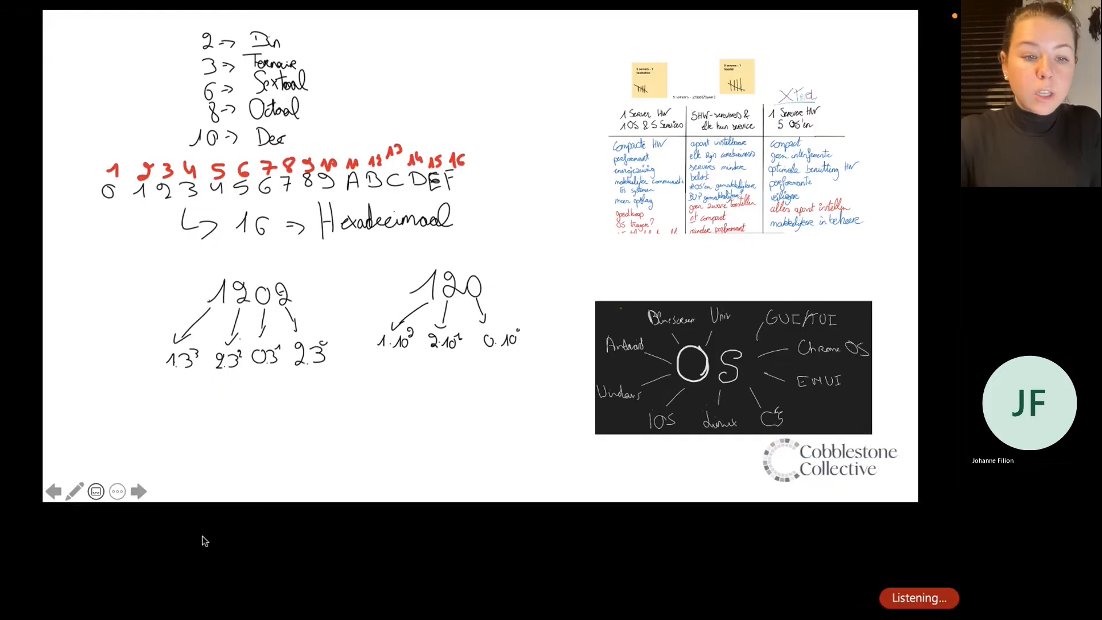
pyautogui.click(97, 504)
pyautogui.click(96, 492)
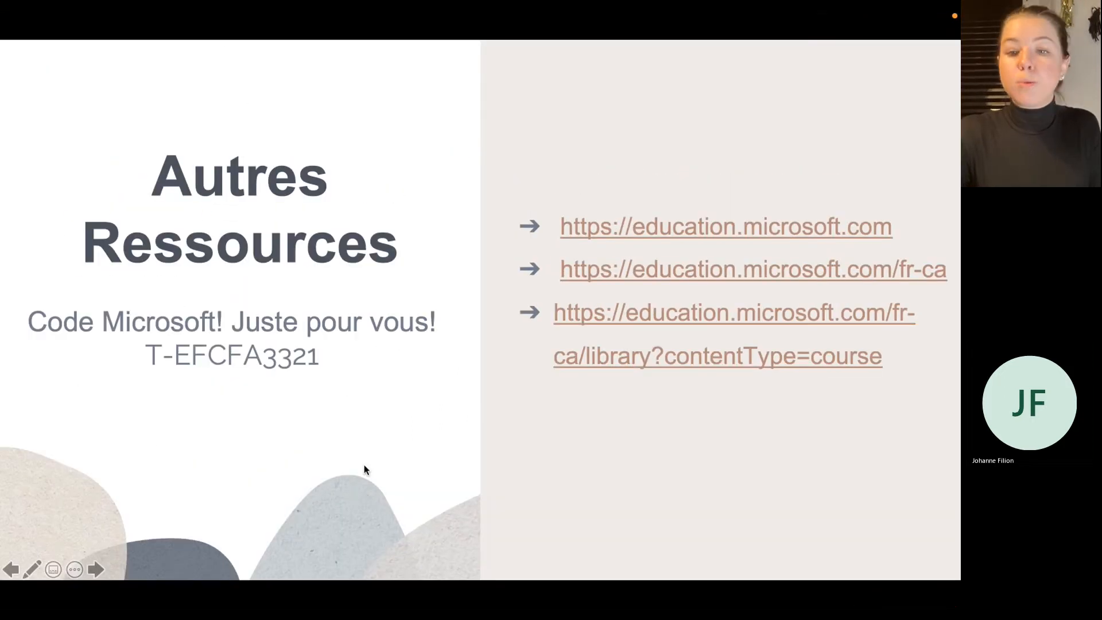
pyautogui.press('Left')
pyautogui.press('super+Tab')
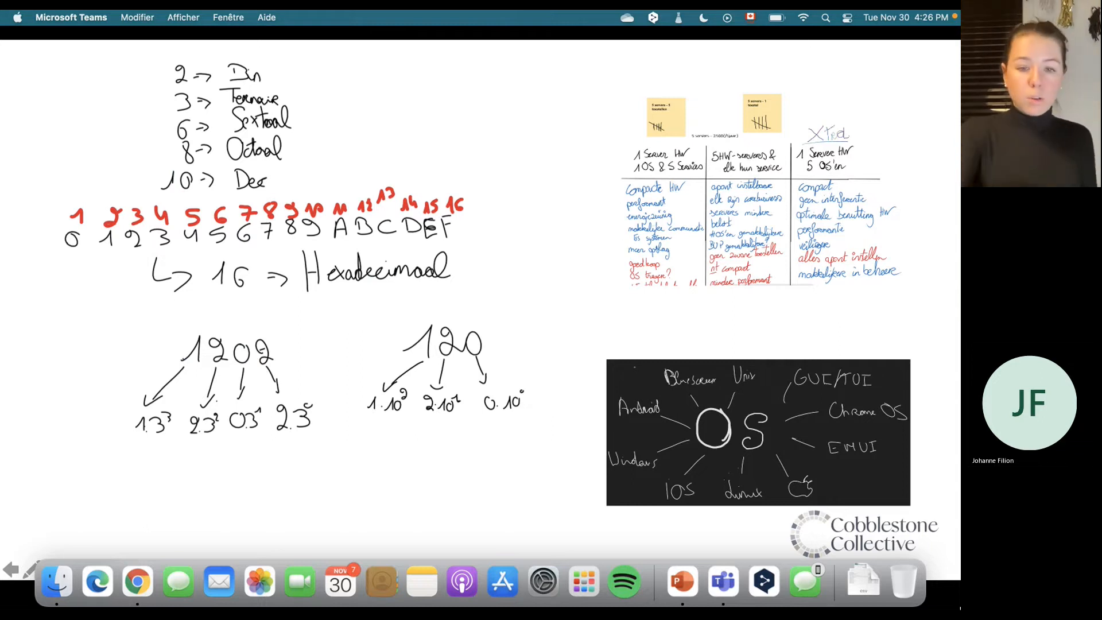
pyautogui.click(551, 474)
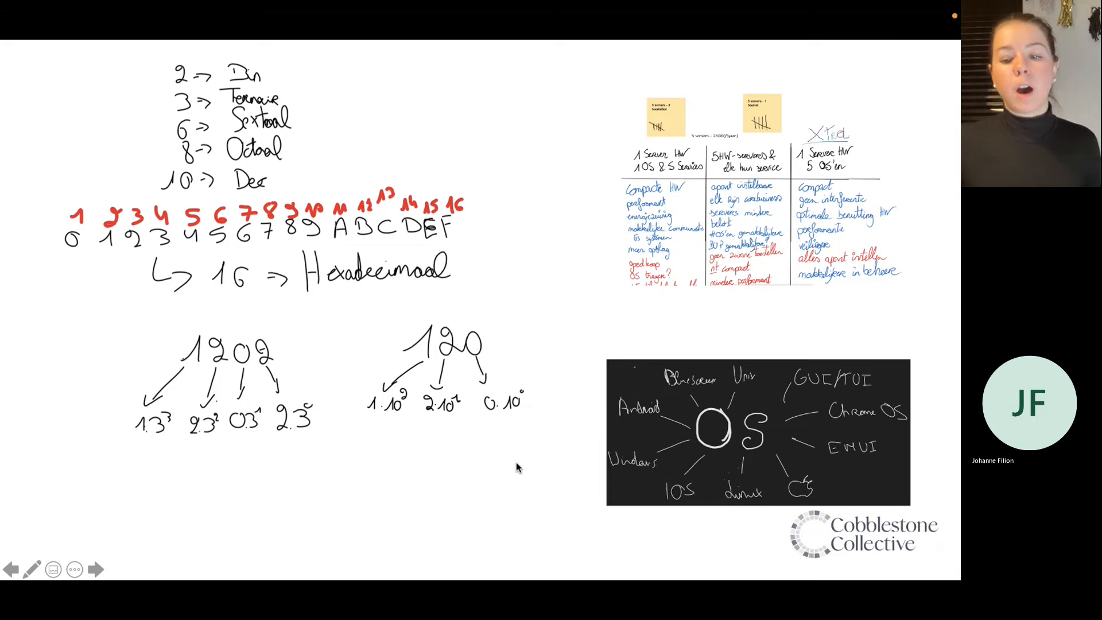
pyautogui.press('Right')
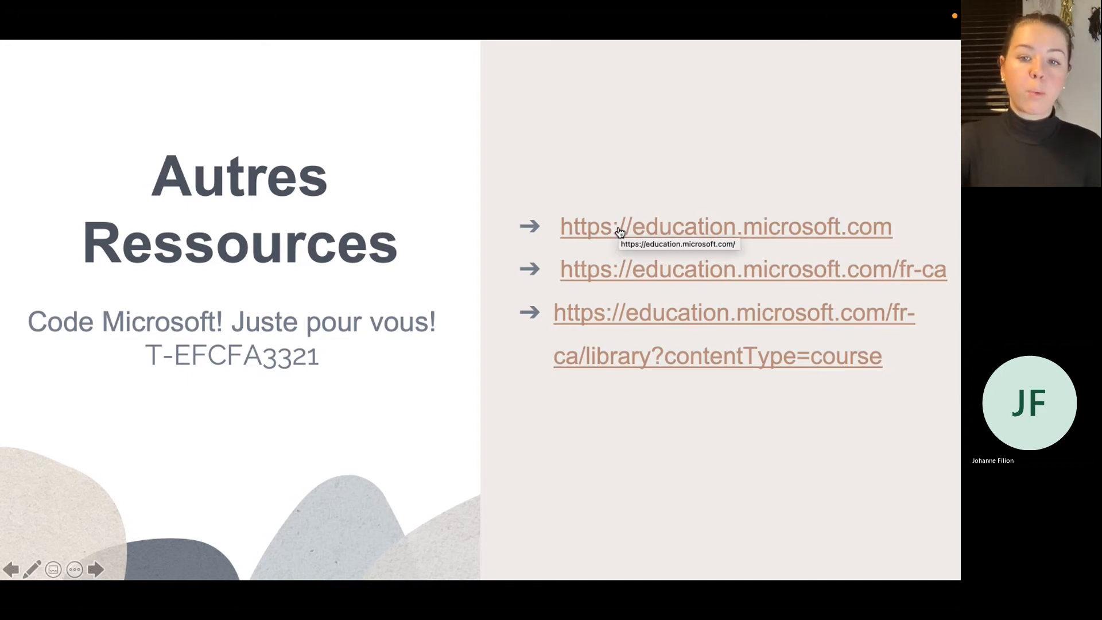
# Step: Follow the education.microsoft.com/fr-ca link on the slide and bring the incognito Chrome window to the front
pyautogui.click(629, 278)
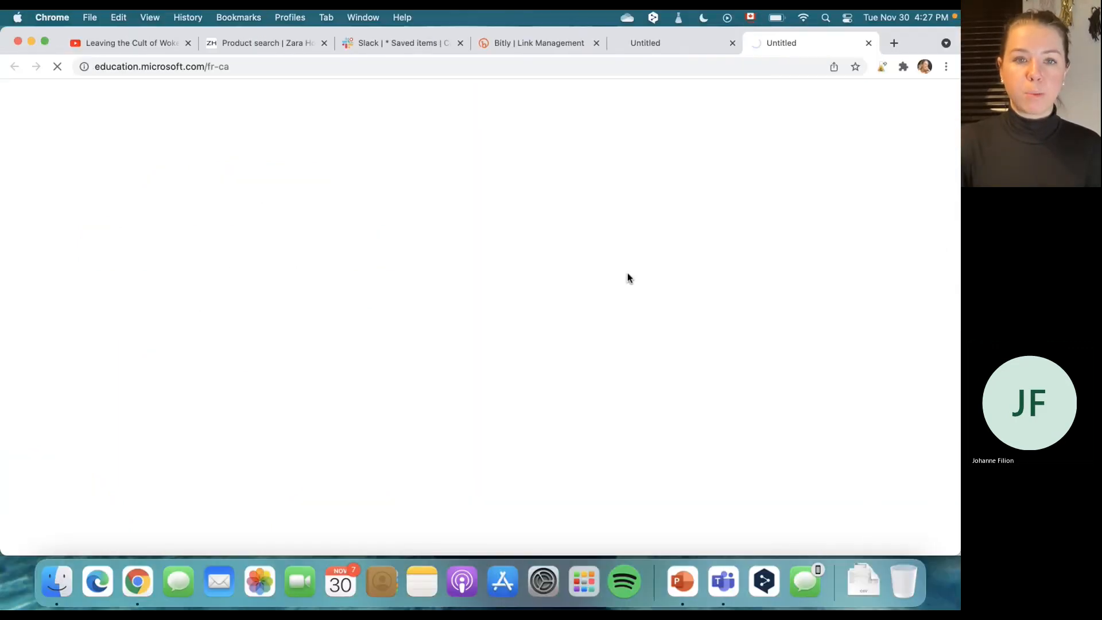
pyautogui.hotkey('ctrl', 'Up')
pyautogui.click(524, 49)
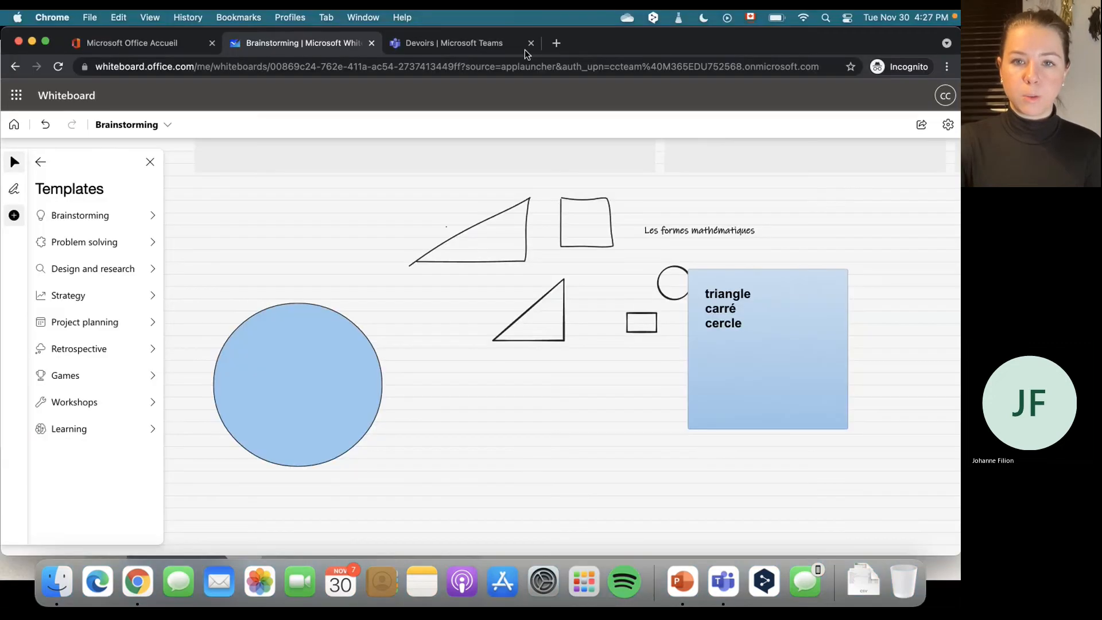
# Step: Begin a web address with "https:" in a new tab and switch the keyboard input source to Canadian English
pyautogui.click(556, 44)
pyautogui.write('https:éé')
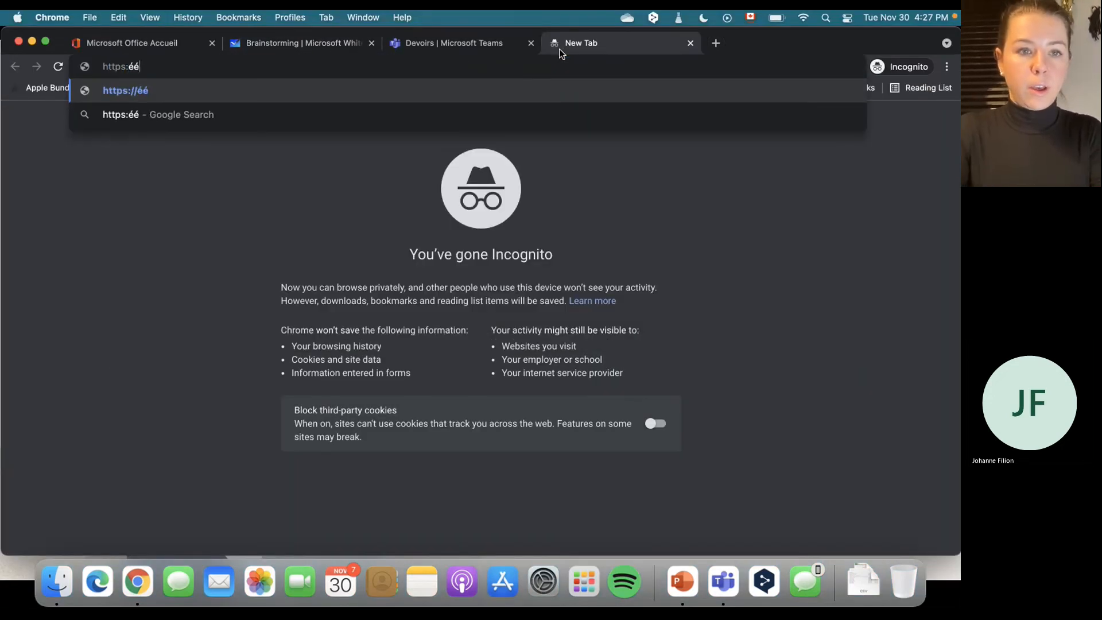
pyautogui.press('BackSpace')
pyautogui.press('BackSpace')
pyautogui.click(750, 17)
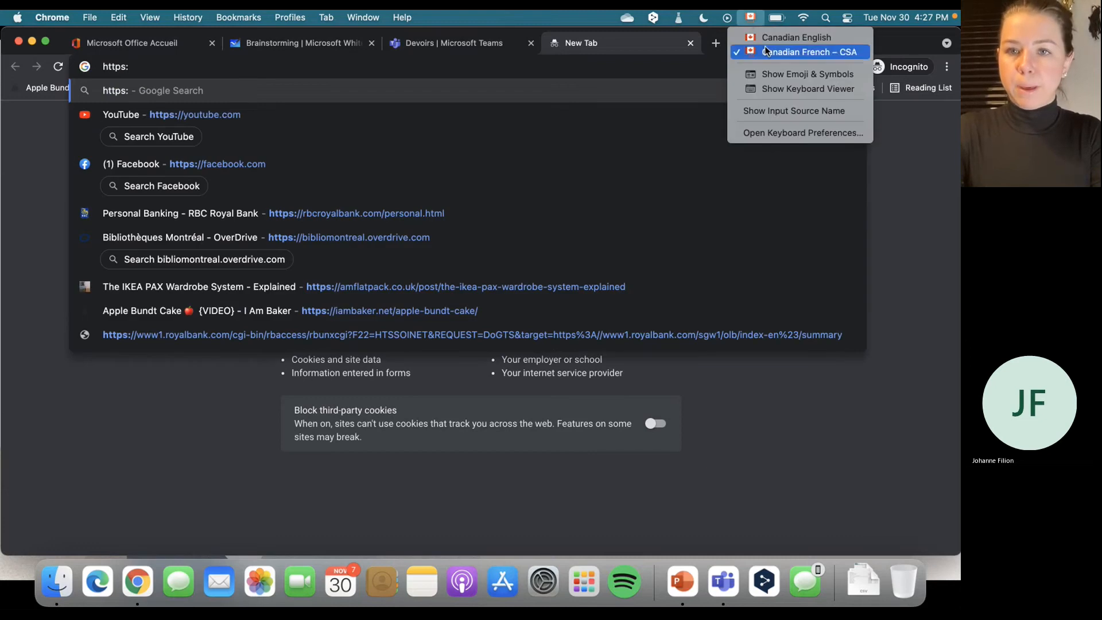
pyautogui.click(763, 38)
# Step: Complete the address to load the Microsoft Educator Center at education.microsoft.com
pyautogui.write('//')
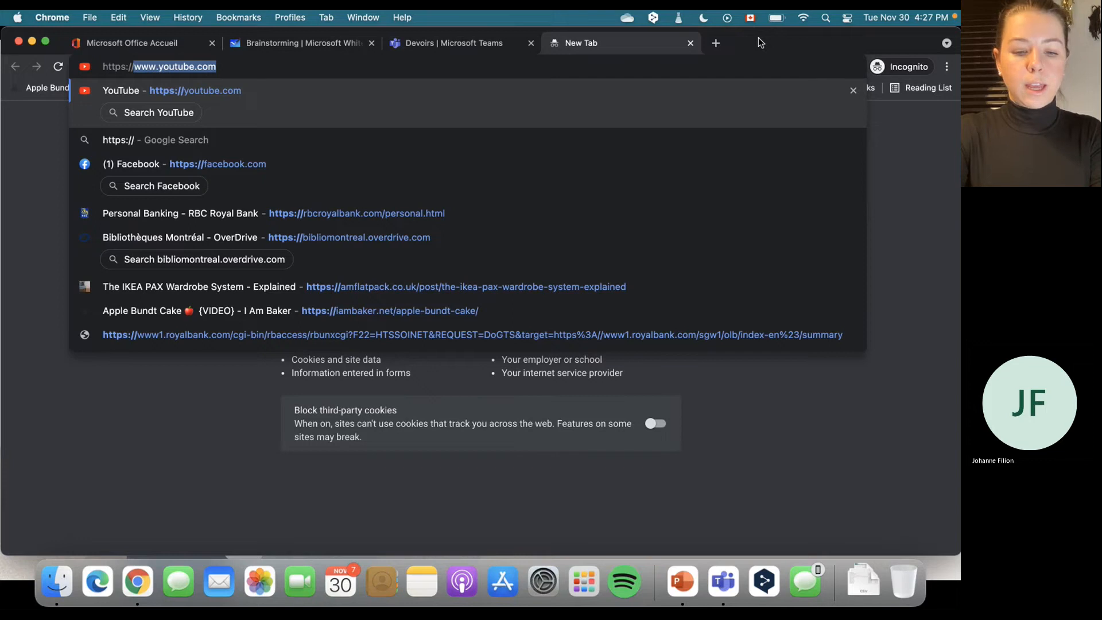
pyautogui.write('educagtio')
pyautogui.press('BackSpace')
pyautogui.press('BackSpace')
pyautogui.press('BackSpace')
pyautogui.press('BackSpace')
pyautogui.write('t')
pyautogui.press('Down')
pyautogui.press('Return')
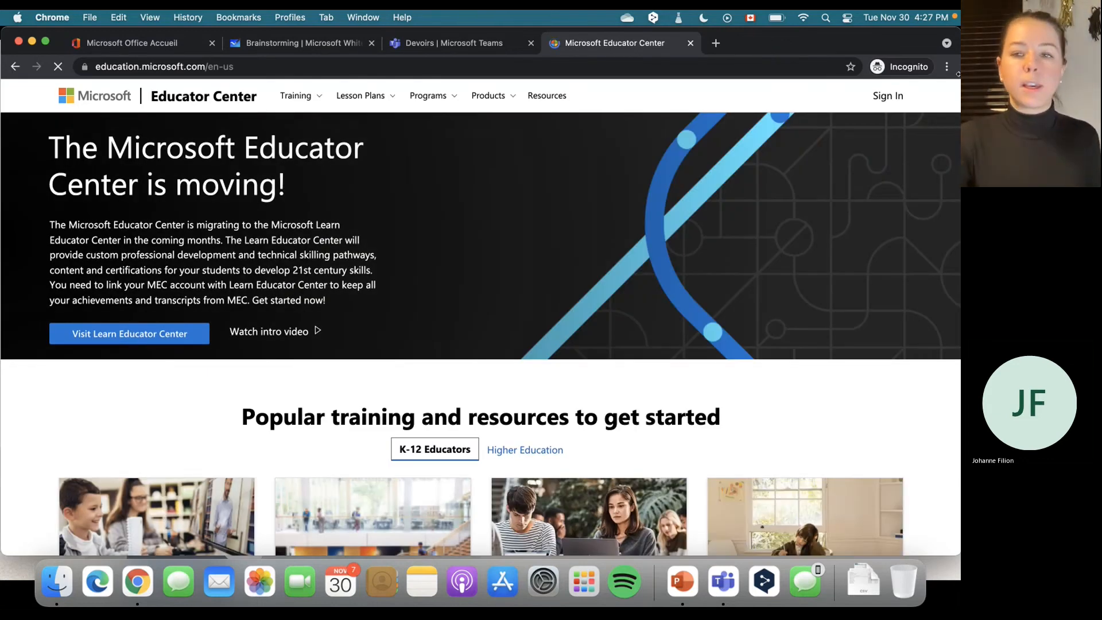
# Step: Open the Educator Center's sign-in page and switch back to the PowerPoint slideshow
pyautogui.click(889, 96)
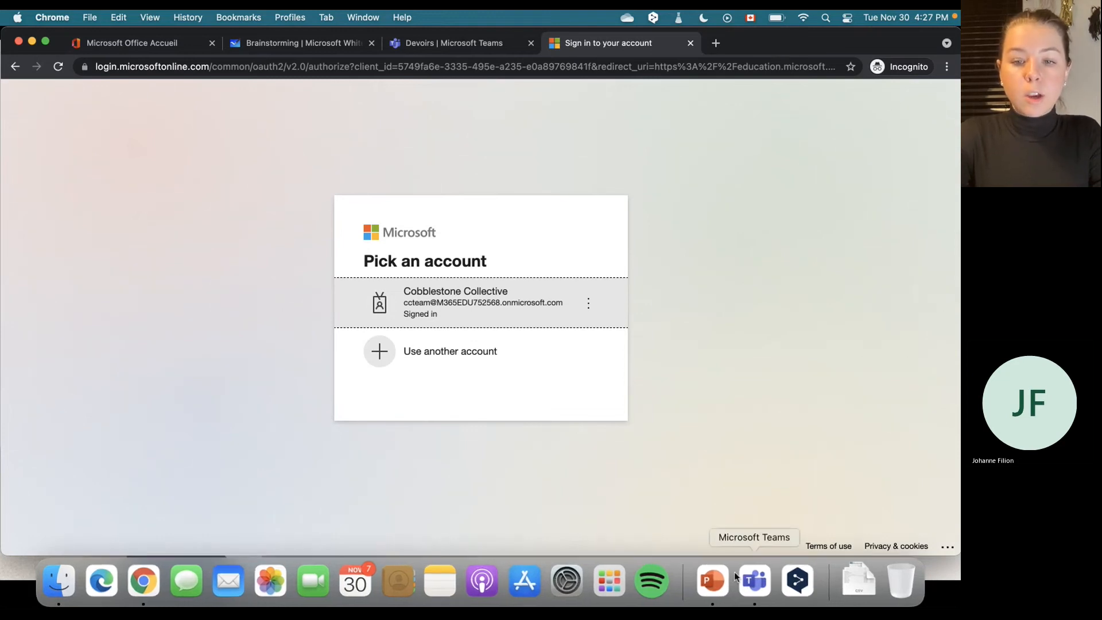
pyautogui.click(714, 580)
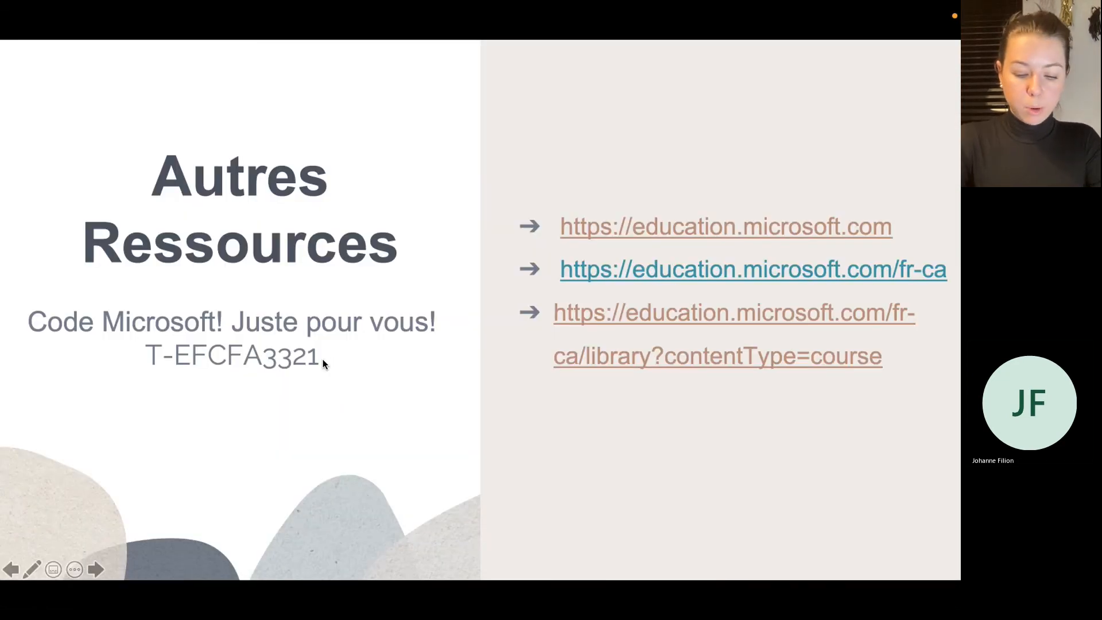